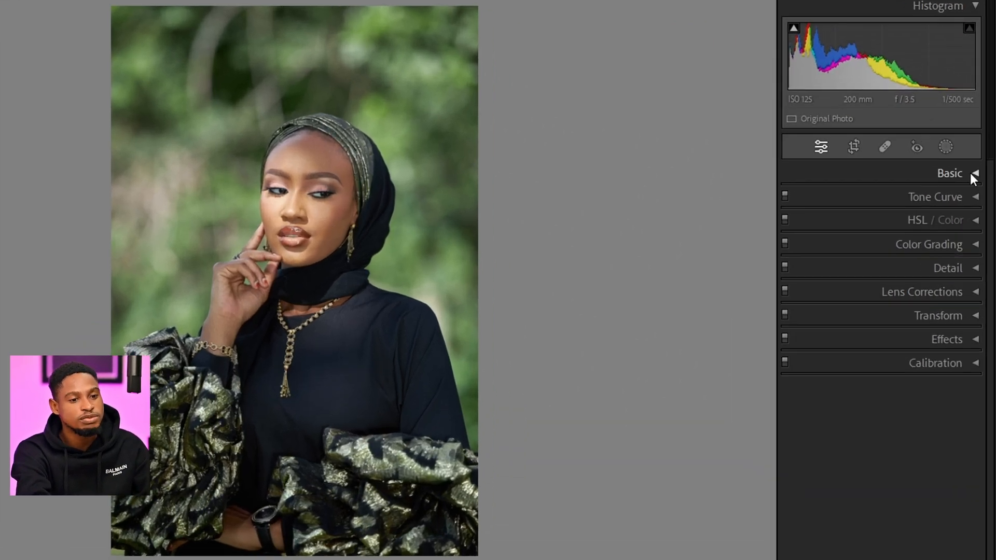
# Open the Basic adjustments and try the white balance temperature at +25 and −19, returning it to 0.
pyautogui.click(970, 173)
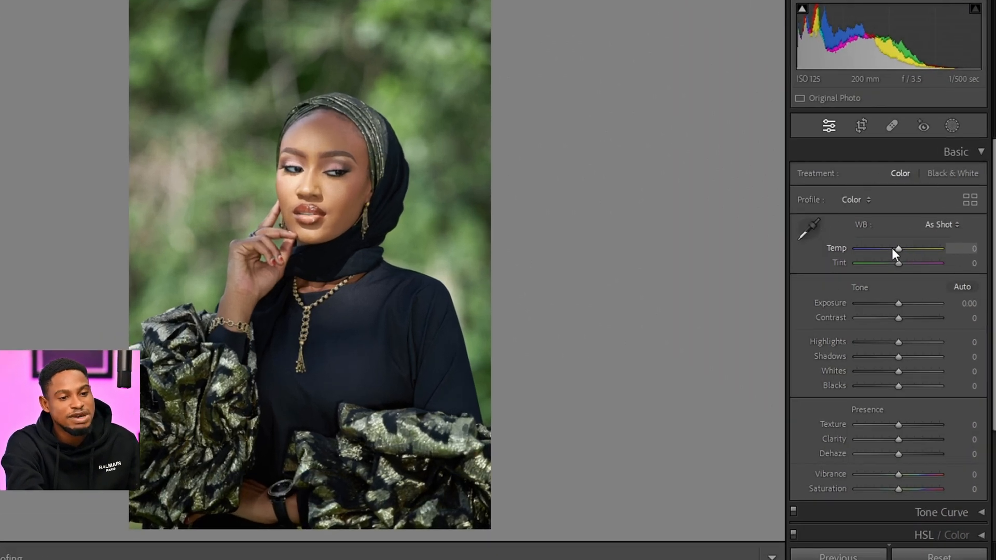
pyautogui.moveTo(892, 248)
pyautogui.mouseDown()
pyautogui.moveTo(921, 249)
pyautogui.moveTo(911, 248)
pyautogui.mouseUp()
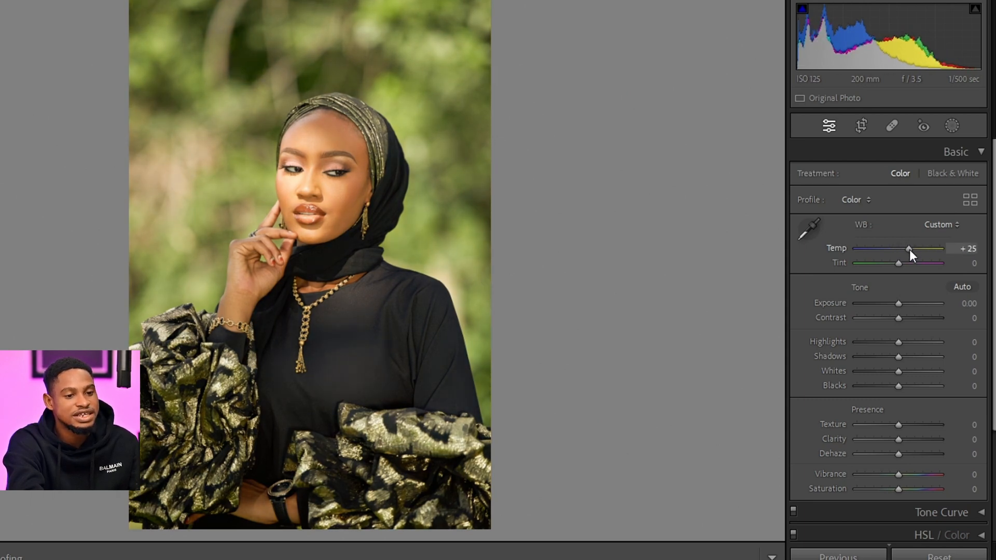
pyautogui.moveTo(909, 250); pyautogui.dragTo(888, 252)
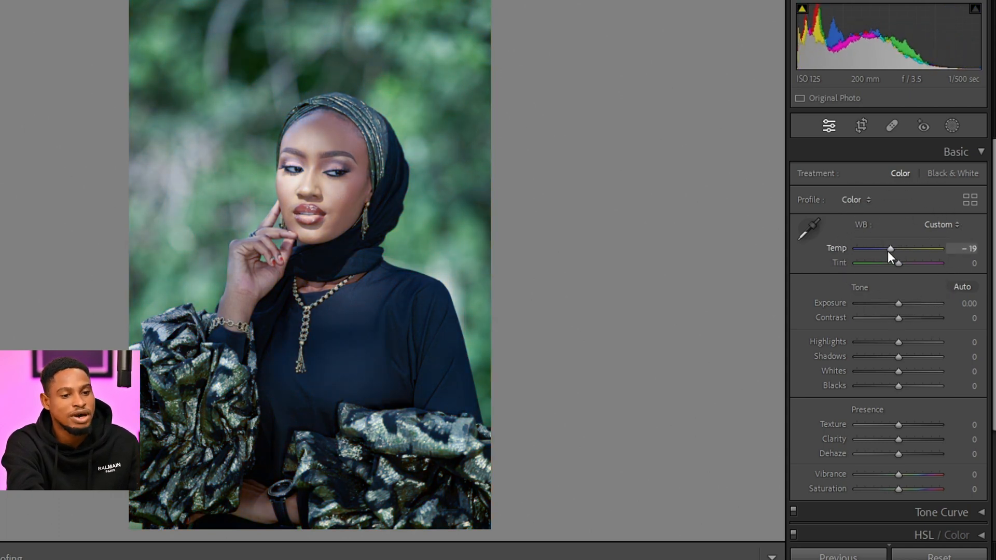
pyautogui.press('ctrl')
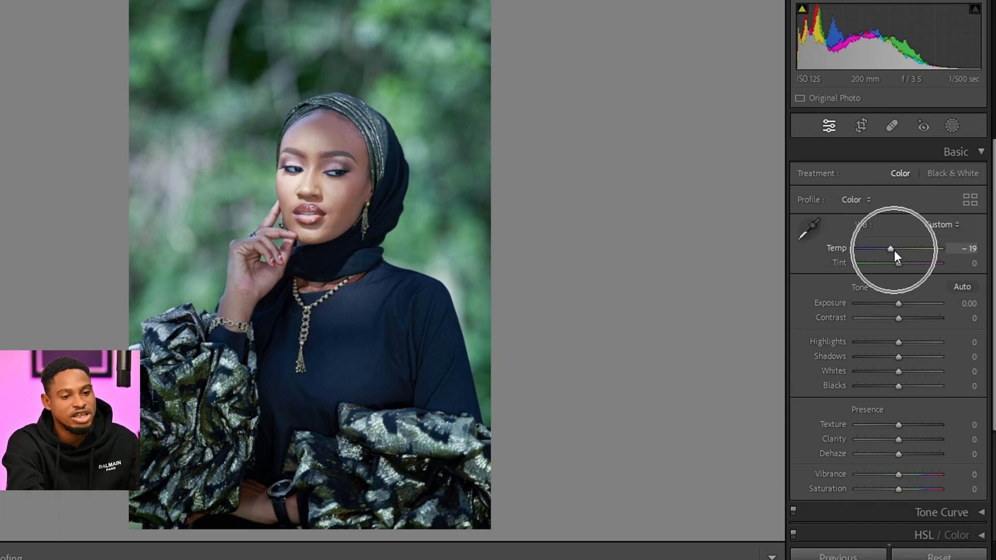
pyautogui.moveTo(894, 250); pyautogui.dragTo(902, 250)
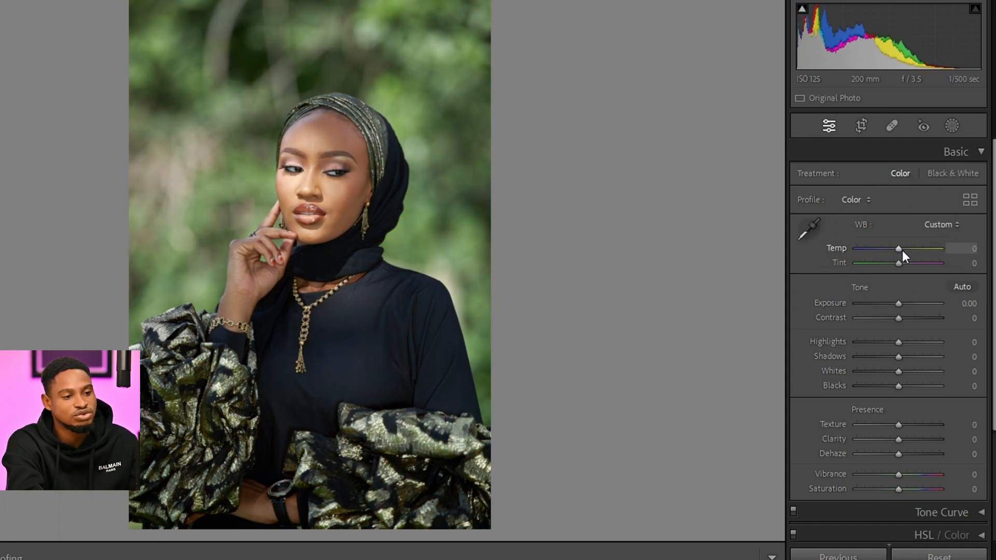
pyautogui.press('ctrl')
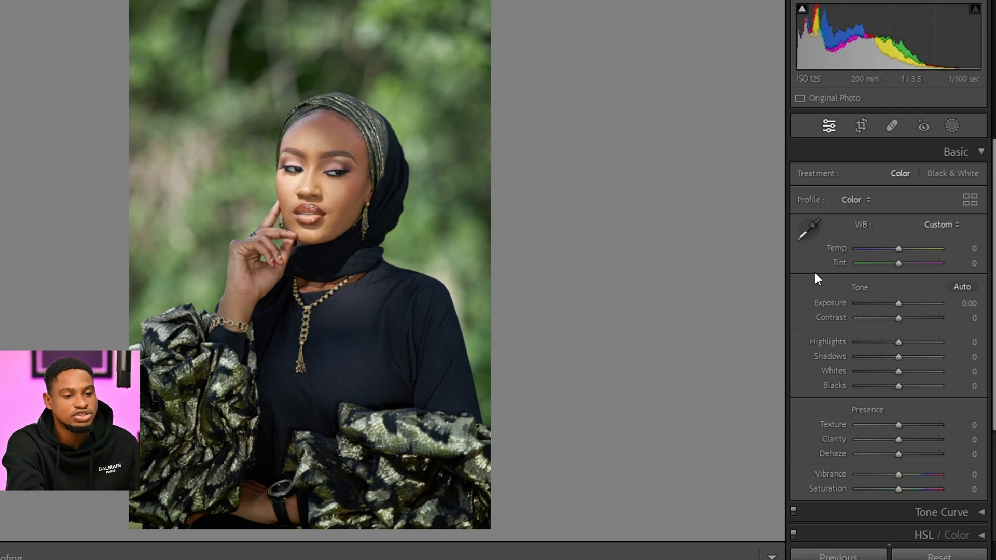
# Try shifting the tint to −46 toward green and also toward magenta, restoring the As Shot white balance.
pyautogui.moveTo(900, 264); pyautogui.dragTo(880, 264)
pyautogui.press('ctrl')
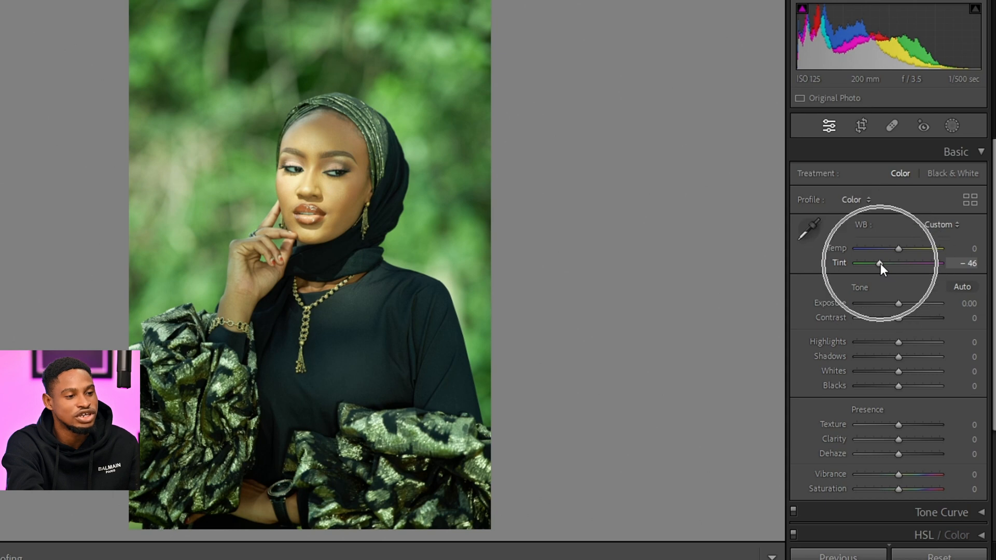
pyautogui.doubleClick(880, 263)
pyautogui.press('ctrl')
pyautogui.press('ctrl')
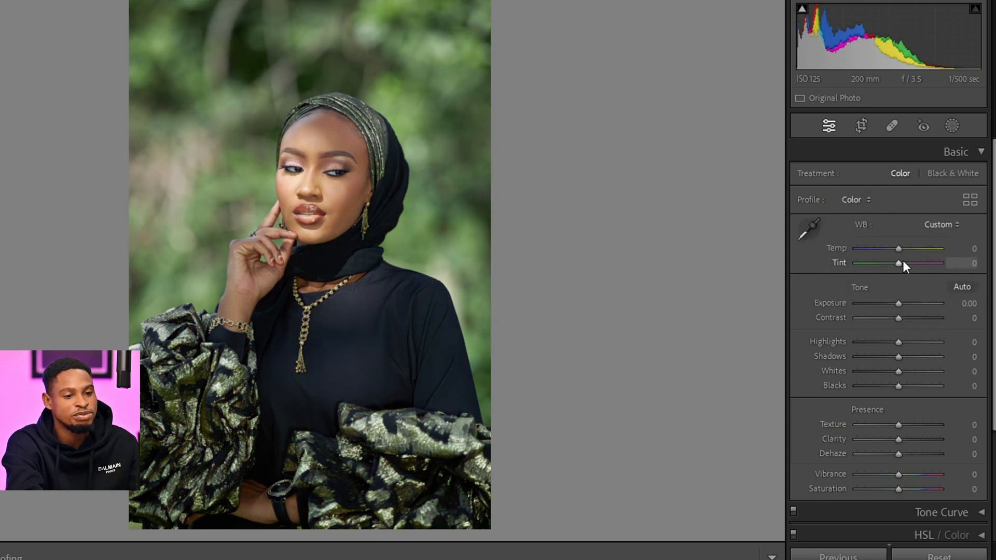
pyautogui.moveTo(902, 263)
pyautogui.mouseDown()
pyautogui.moveTo(929, 267)
pyautogui.moveTo(919, 269)
pyautogui.mouseUp()
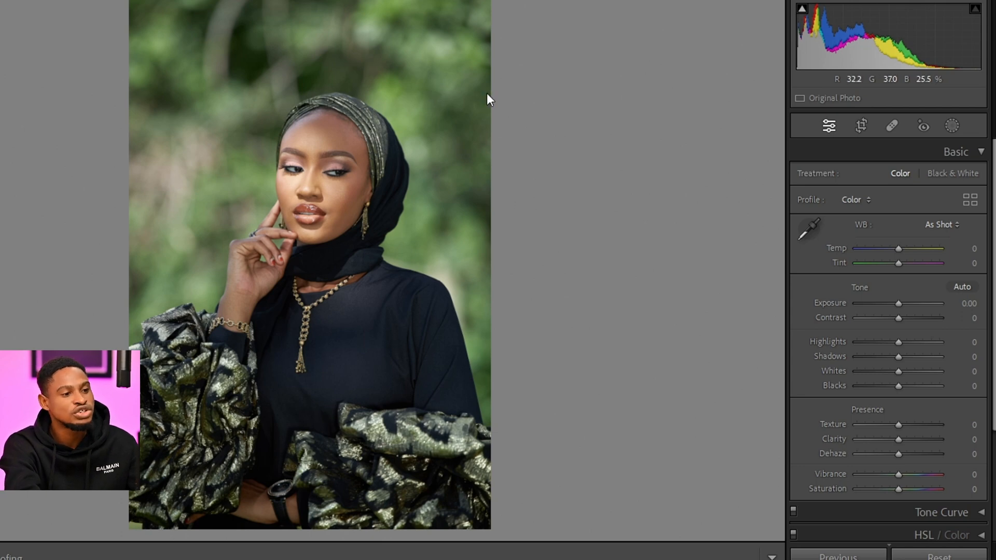
# Sample a white balance neutral from the subject's black top, and replace it with one sampled from her teeth.
pyautogui.click(810, 229)
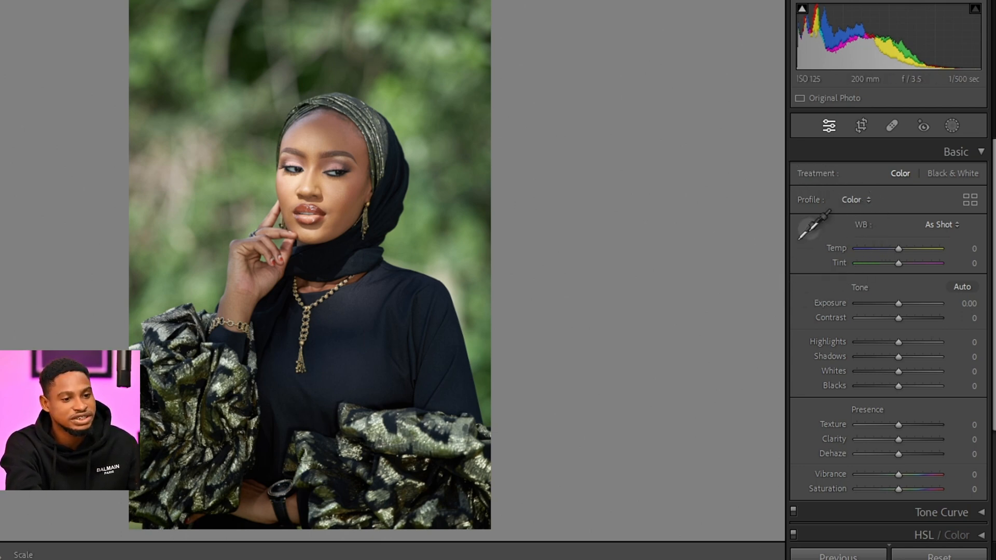
pyautogui.click(348, 343)
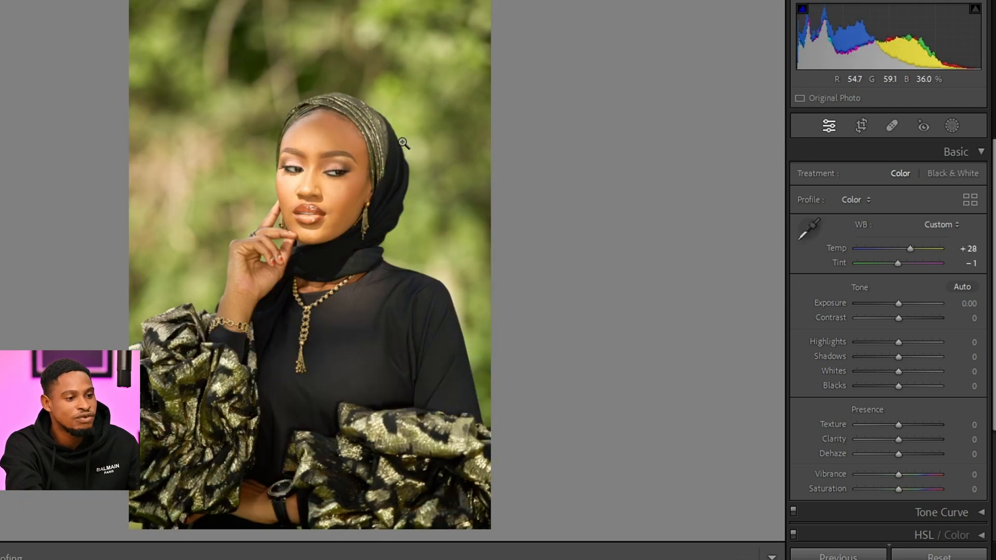
pyautogui.click(810, 229)
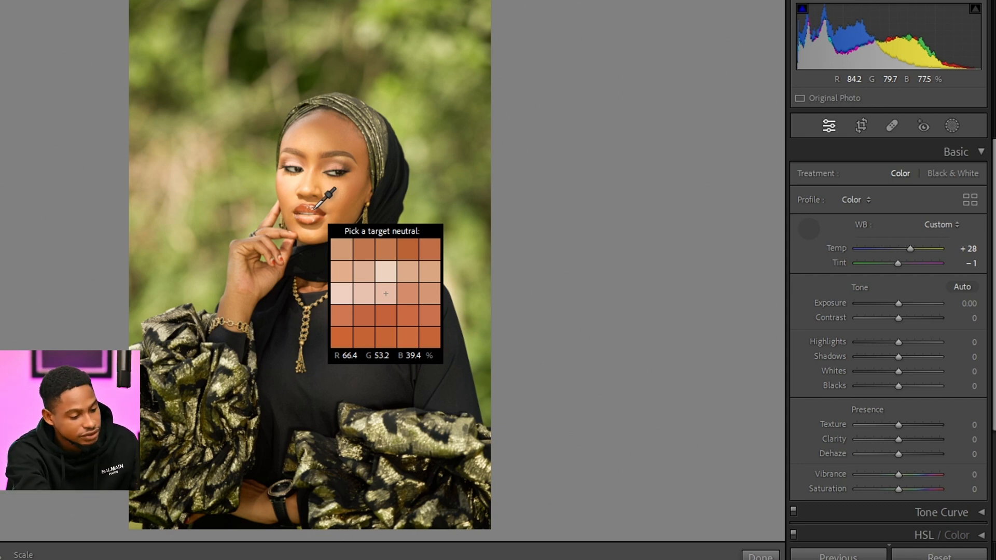
pyautogui.hotkey('ctrl', '=')
pyautogui.hotkey('ctrl', '=')
pyautogui.hotkey('ctrl', '=')
pyautogui.hotkey('ctrl', '=')
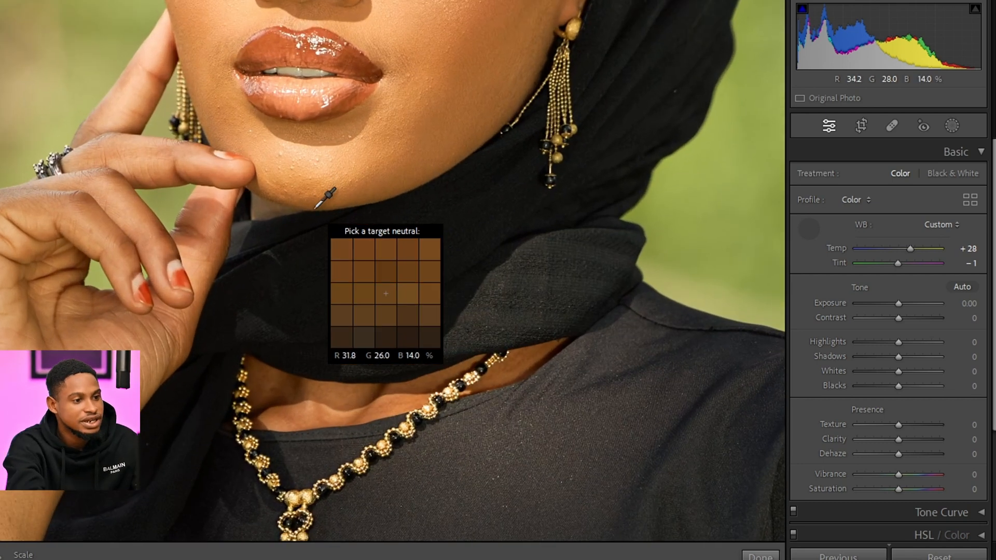
pyautogui.click(312, 69)
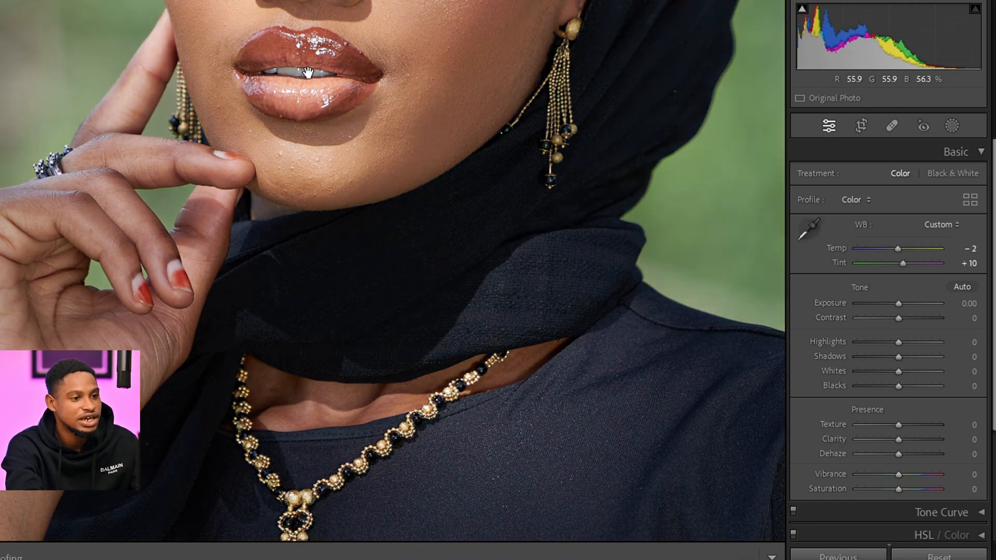
pyautogui.click(389, 117)
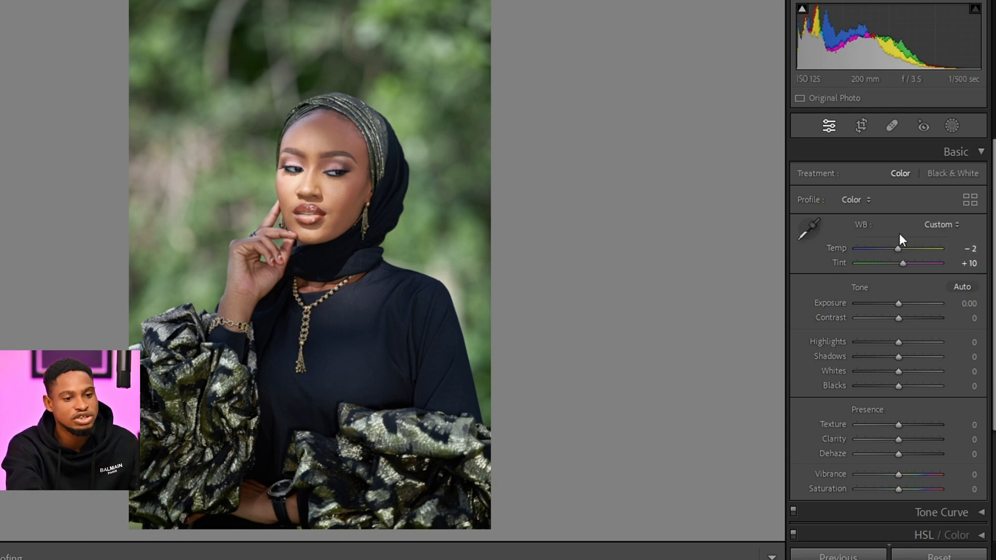
# Fine-tune the white balance to a temperature of +5 and a tint of +7.
pyautogui.moveTo(898, 248); pyautogui.dragTo(899, 248)
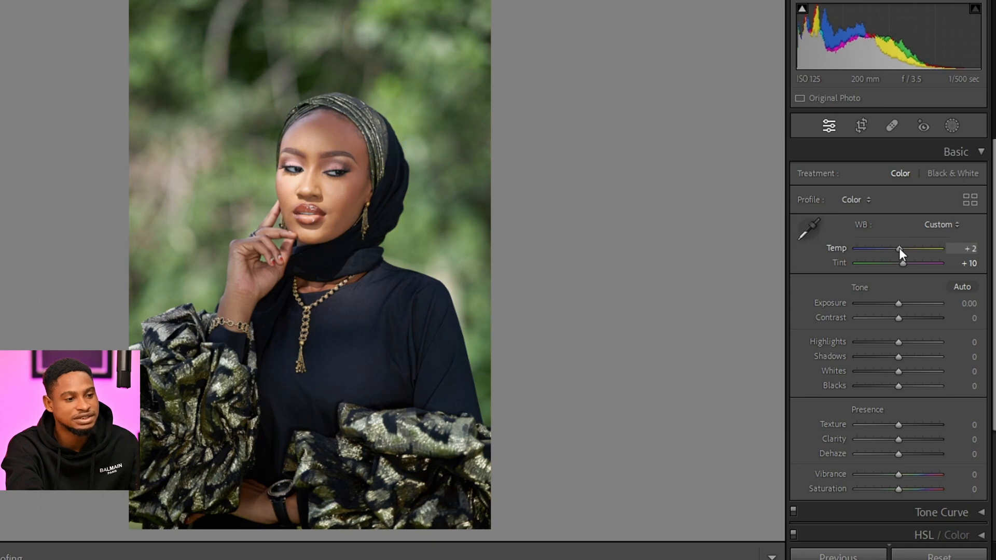
pyautogui.moveTo(899, 248); pyautogui.dragTo(901, 248)
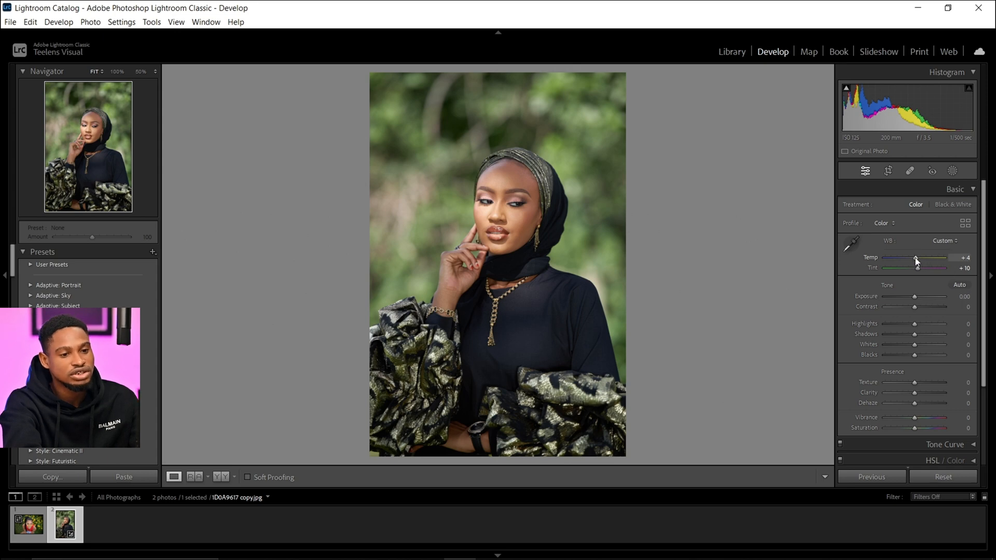
pyautogui.moveTo(916, 258); pyautogui.dragTo(908, 258)
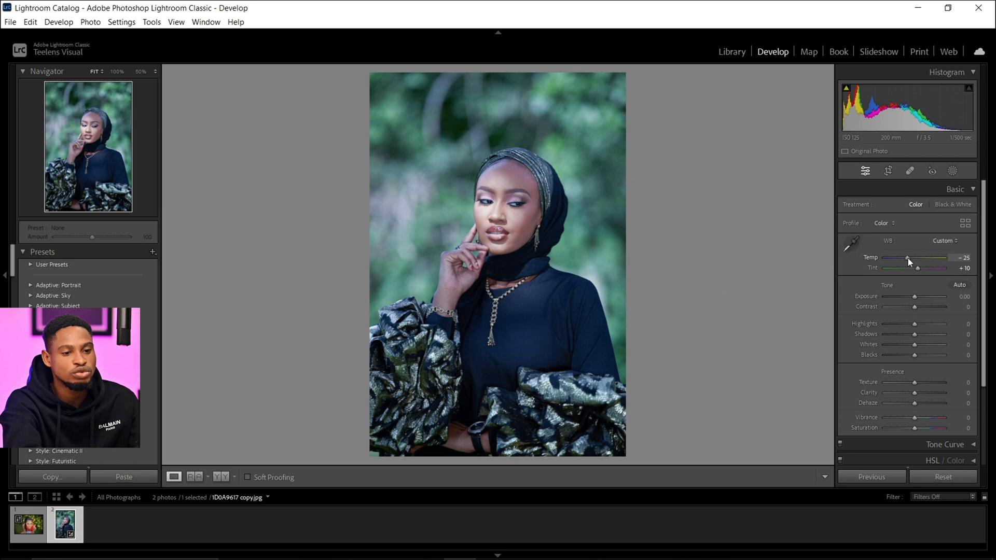
pyautogui.moveTo(908, 259); pyautogui.dragTo(916, 258)
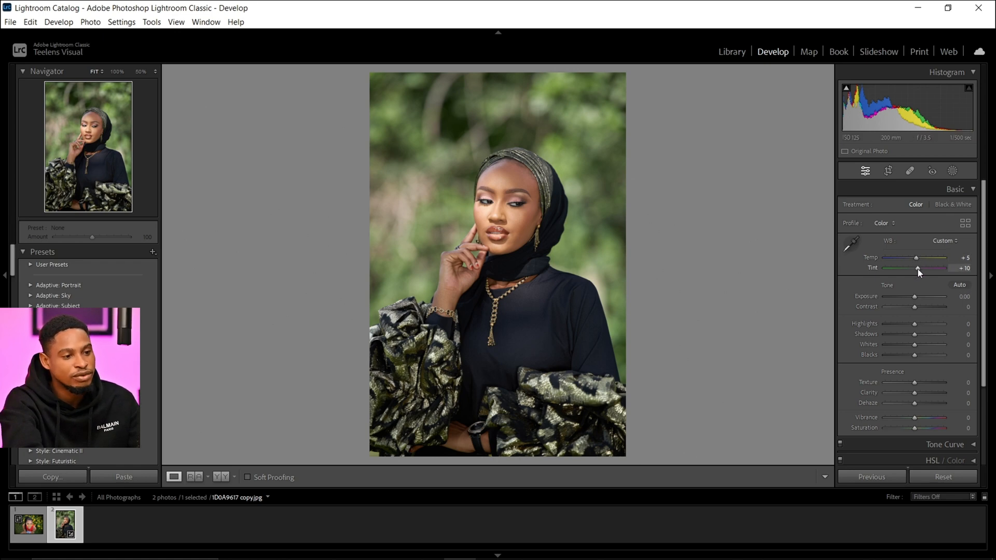
pyautogui.moveTo(917, 269); pyautogui.dragTo(916, 270)
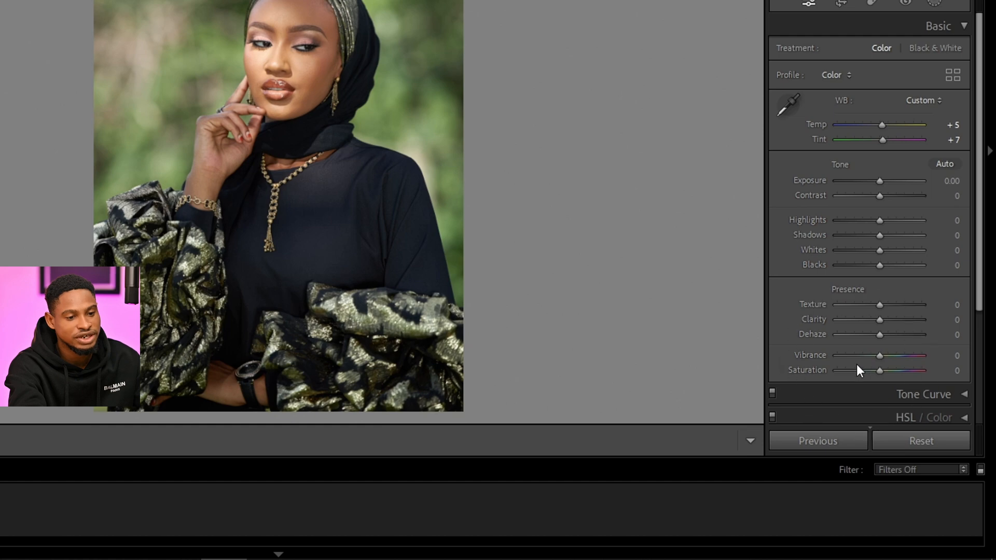
# Try the portrait's saturation at +100, −100 and +16, and set it back to 0.
pyautogui.scroll(-3, 861, 371)
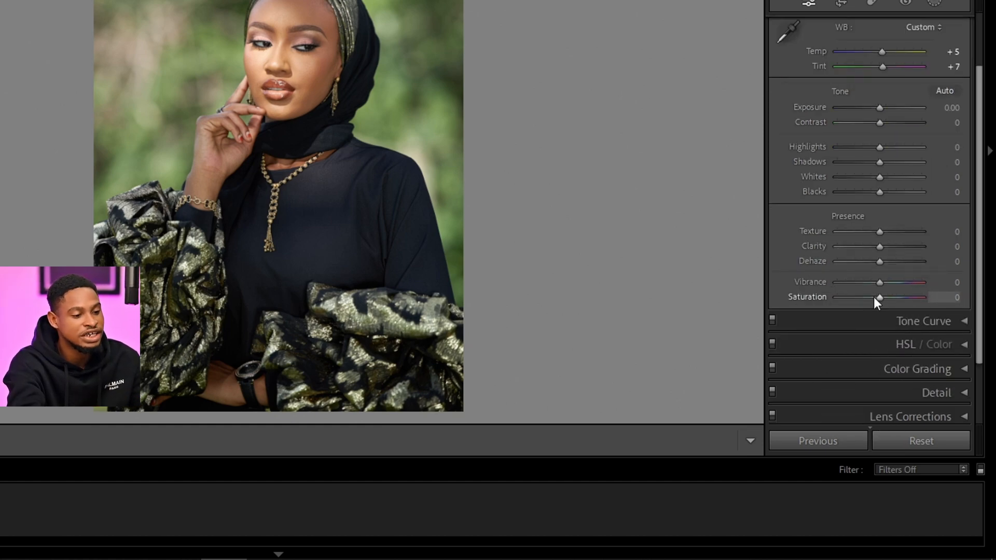
pyautogui.press('ctrl')
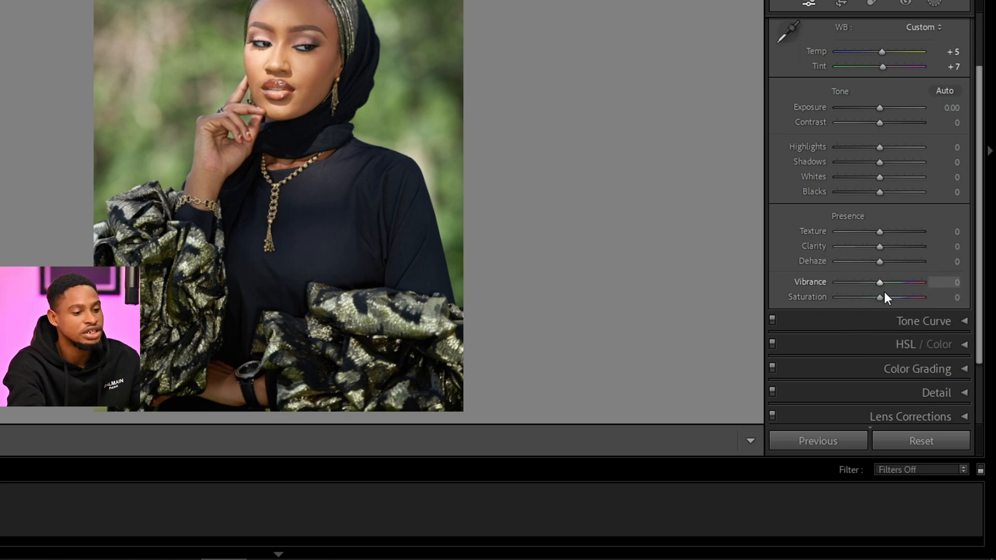
pyautogui.moveTo(883, 298); pyautogui.dragTo(928, 302)
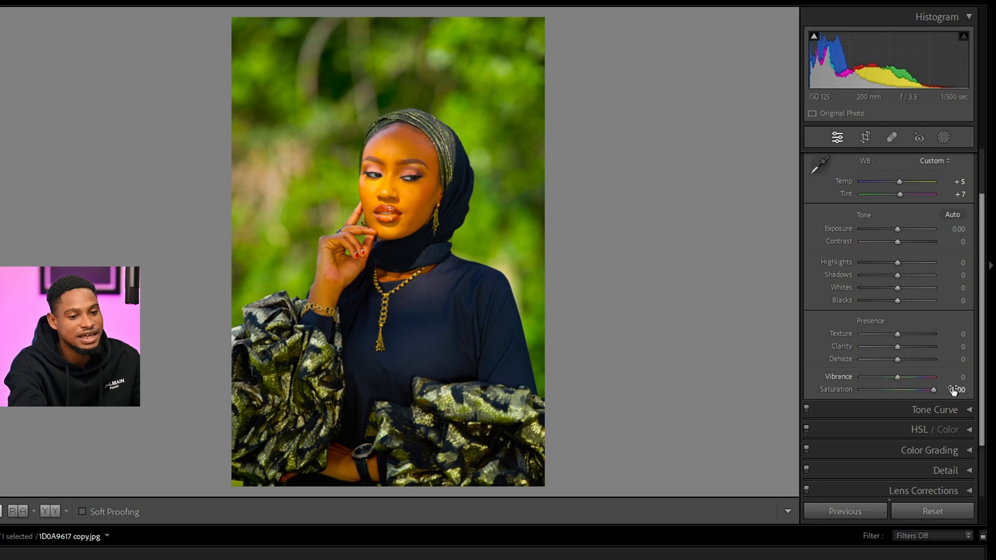
pyautogui.doubleClick(932, 387)
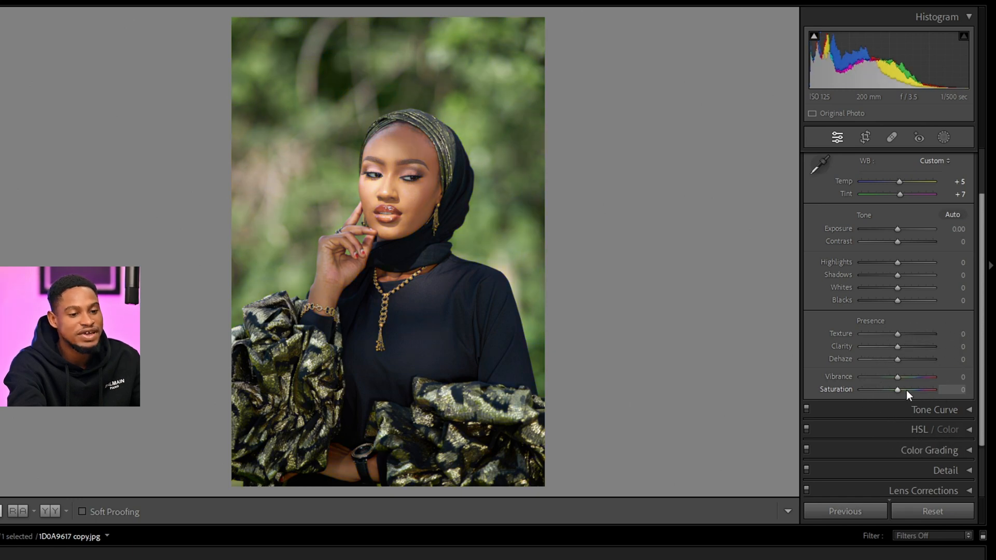
pyautogui.moveTo(896, 391); pyautogui.dragTo(861, 389)
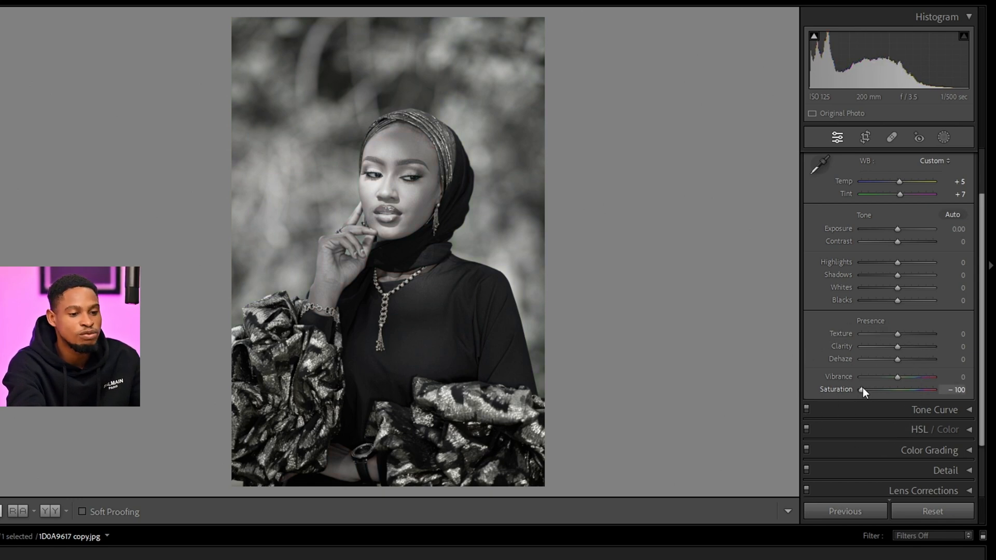
pyautogui.moveTo(862, 389); pyautogui.dragTo(905, 392)
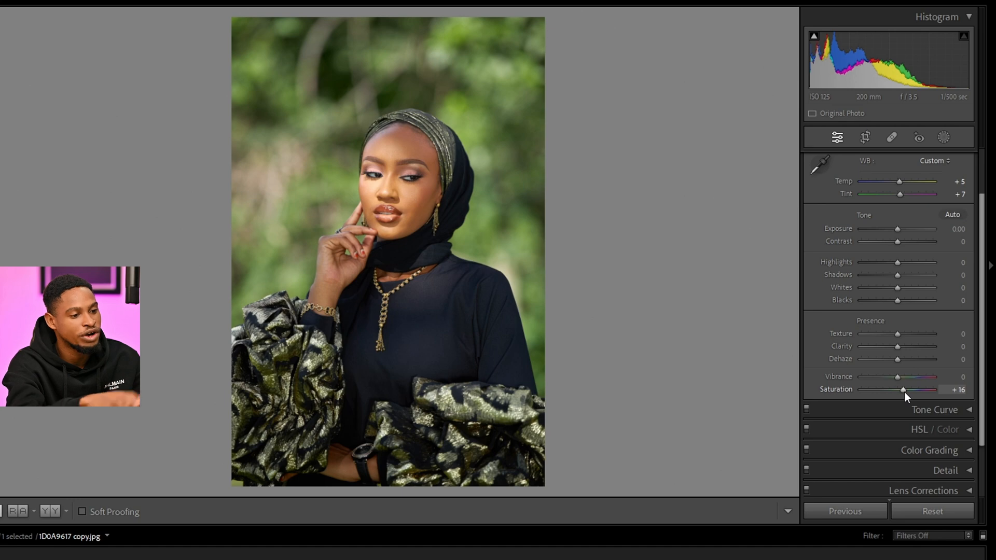
pyautogui.moveTo(963, 389); pyautogui.dragTo(954, 388)
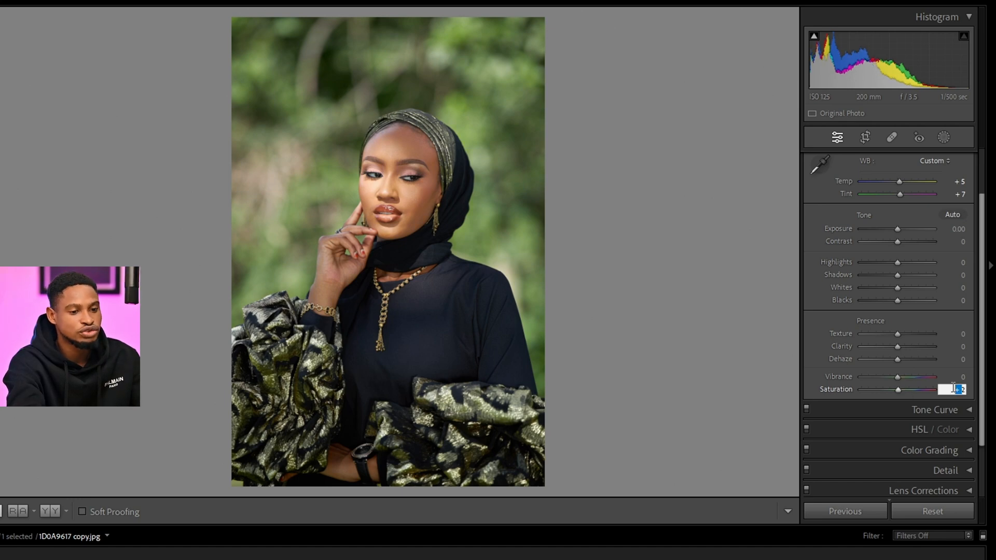
pyautogui.write('0')
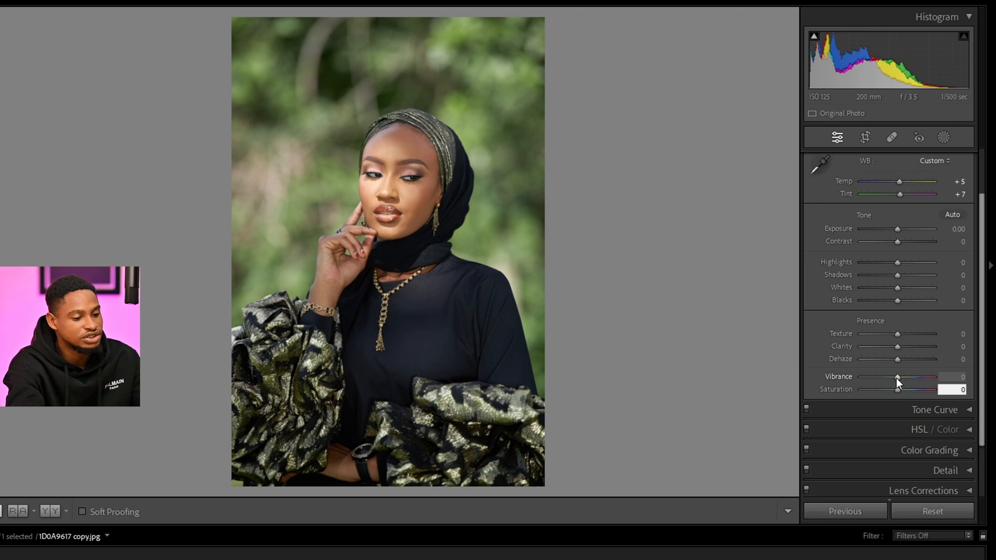
# Raise the vibrance to +39, and reset all adjustments on the photo.
pyautogui.moveTo(897, 378)
pyautogui.mouseDown()
pyautogui.moveTo(939, 378)
pyautogui.moveTo(899, 377)
pyautogui.moveTo(909, 377)
pyautogui.mouseUp()
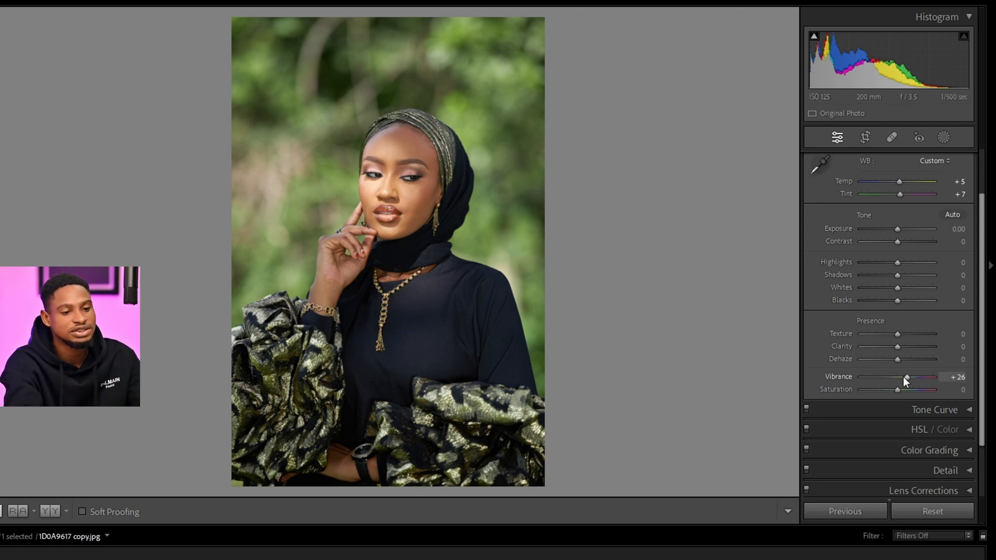
pyautogui.moveTo(904, 377); pyautogui.dragTo(907, 377)
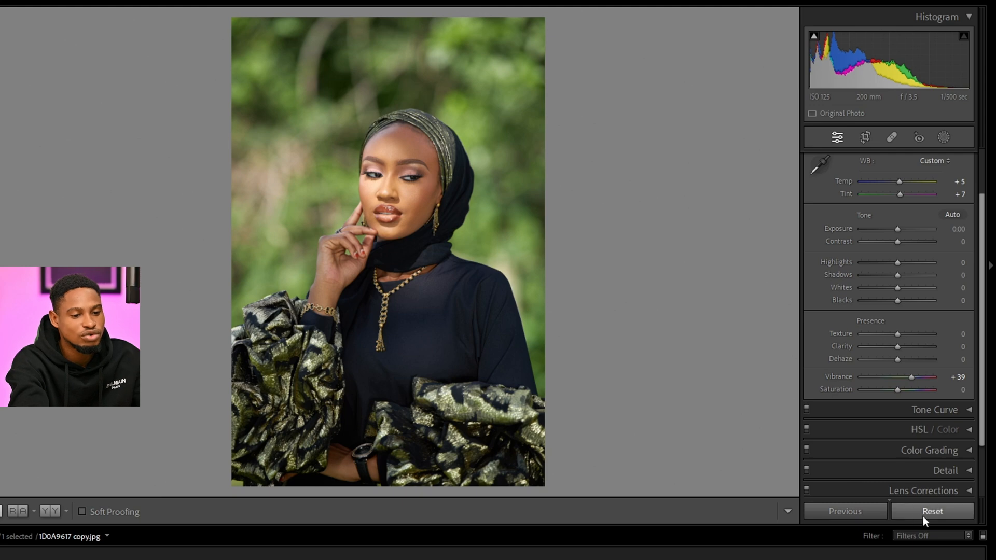
pyautogui.click(934, 511)
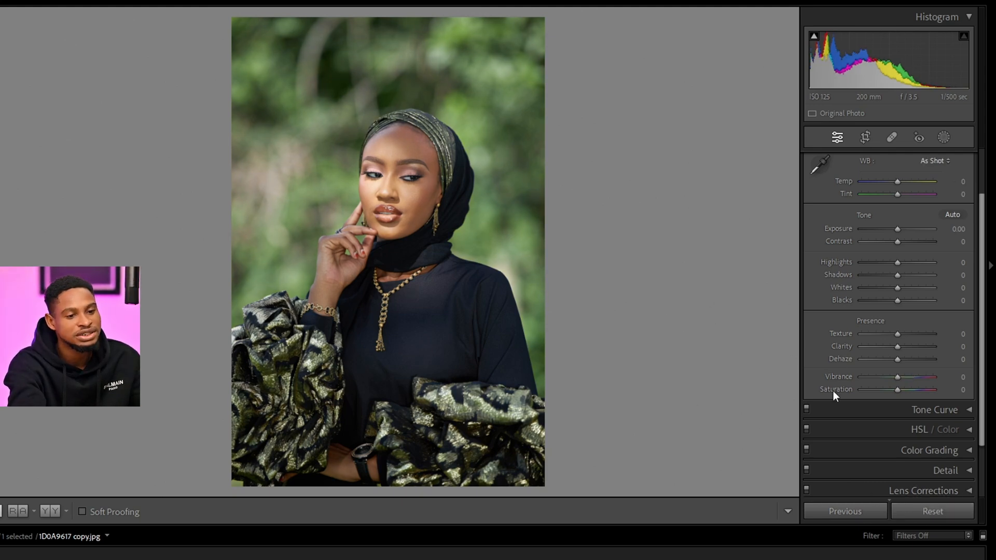
# Open the Tone Curve settings and try lifting the midtones on the point curve, restoring it to linear.
pyautogui.click(966, 411)
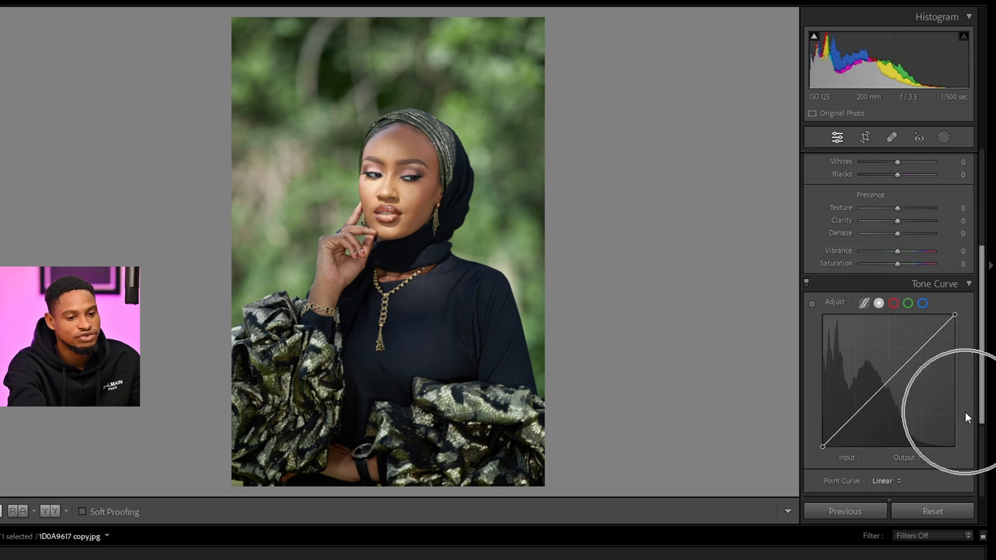
pyautogui.moveTo(893, 379); pyautogui.dragTo(883, 373)
pyautogui.doubleClick(883, 374)
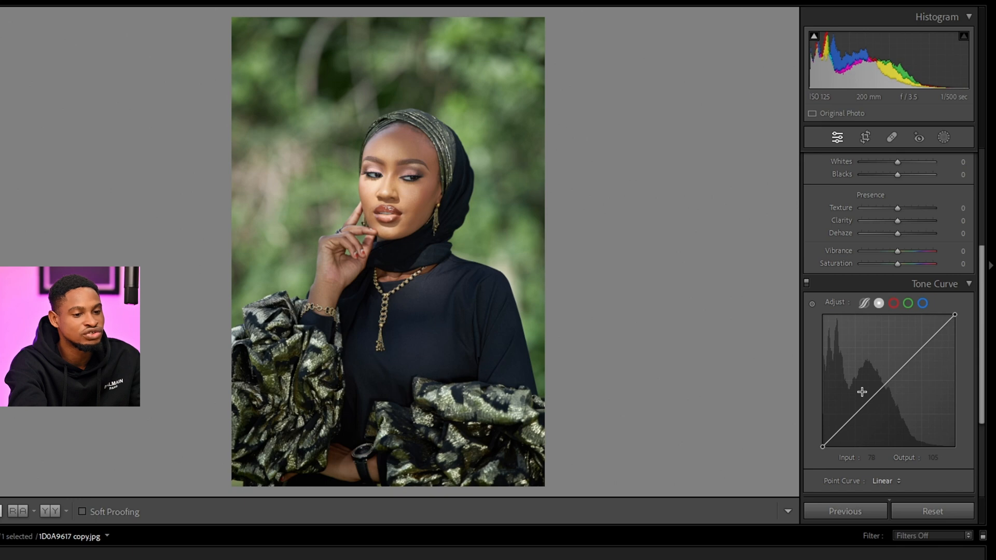
# Look through the red, green and blue channel curves of the Tone Curve, ending on the green channel.
pyautogui.click(893, 303)
pyautogui.click(908, 303)
pyautogui.click(923, 304)
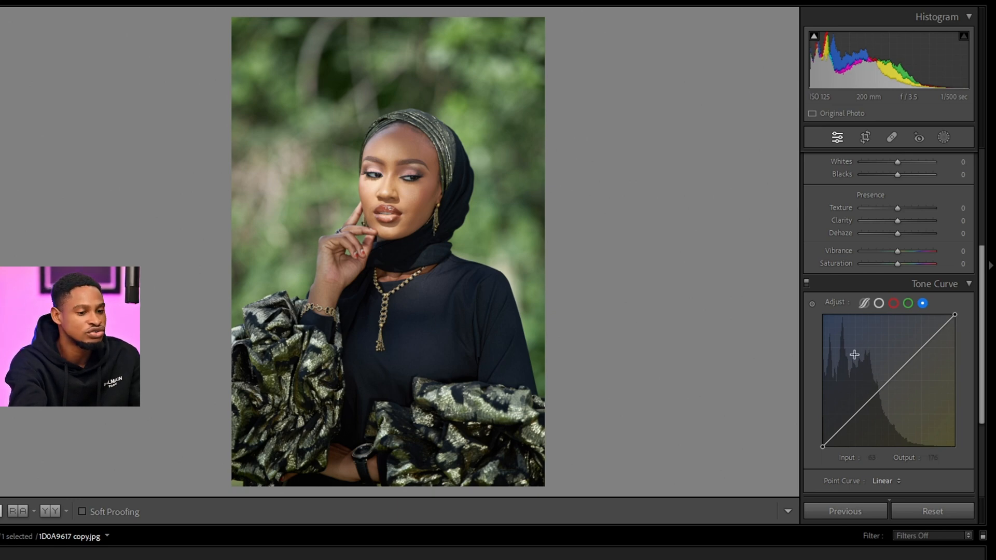
pyautogui.click(894, 304)
pyautogui.click(908, 304)
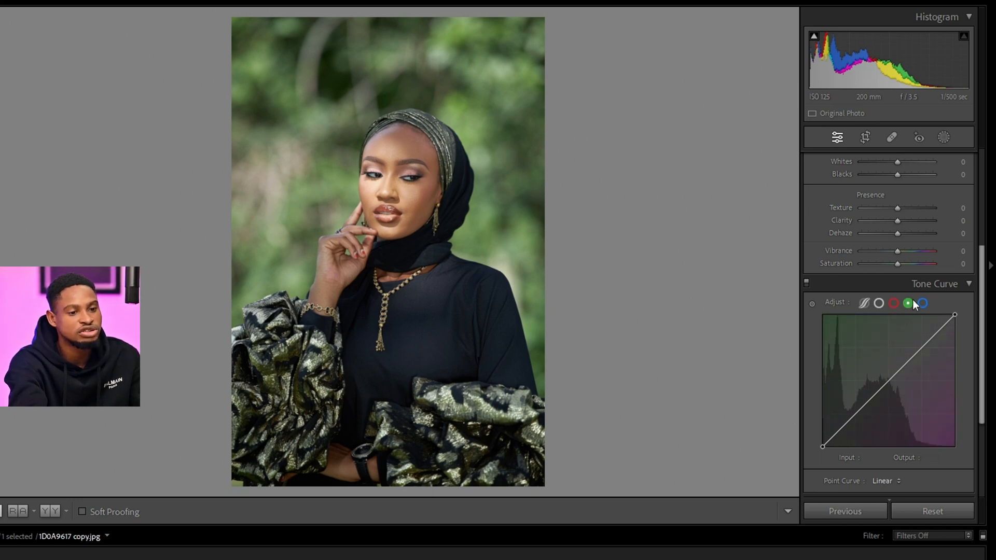
# View the blue and combined curves, and try lowering the red channel's midtones to 123 at input 136, restoring that curve to linear.
pyautogui.click(923, 303)
pyautogui.click(879, 303)
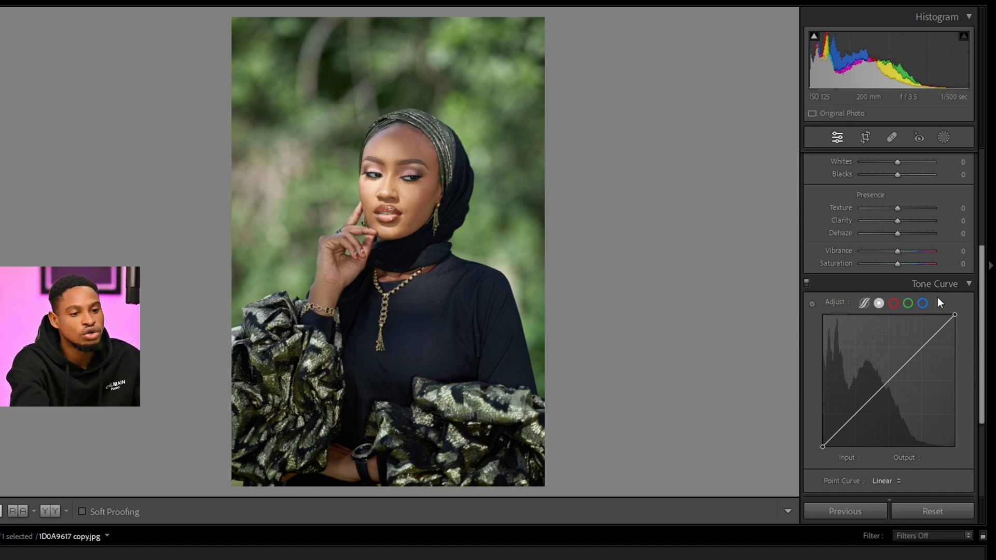
pyautogui.click(892, 304)
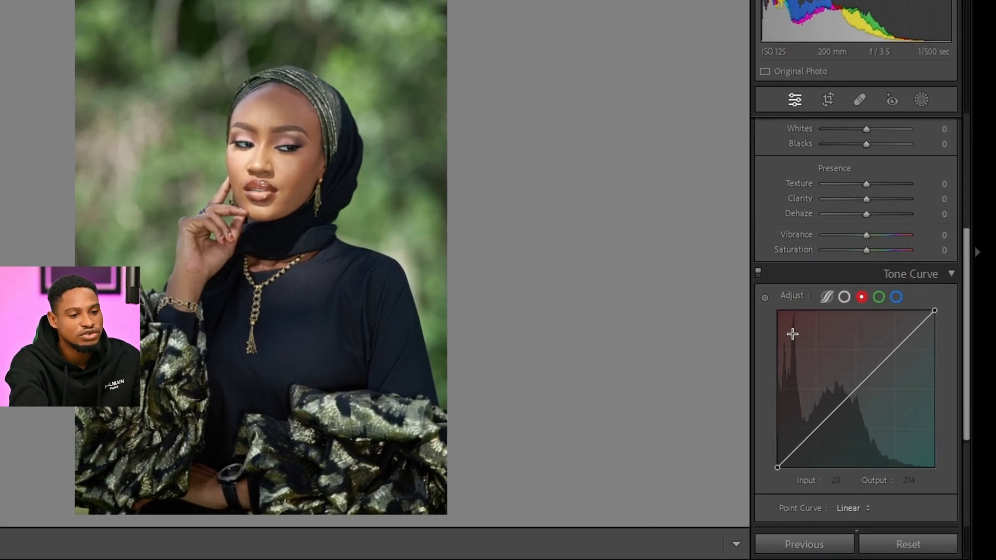
pyautogui.press('ctrl')
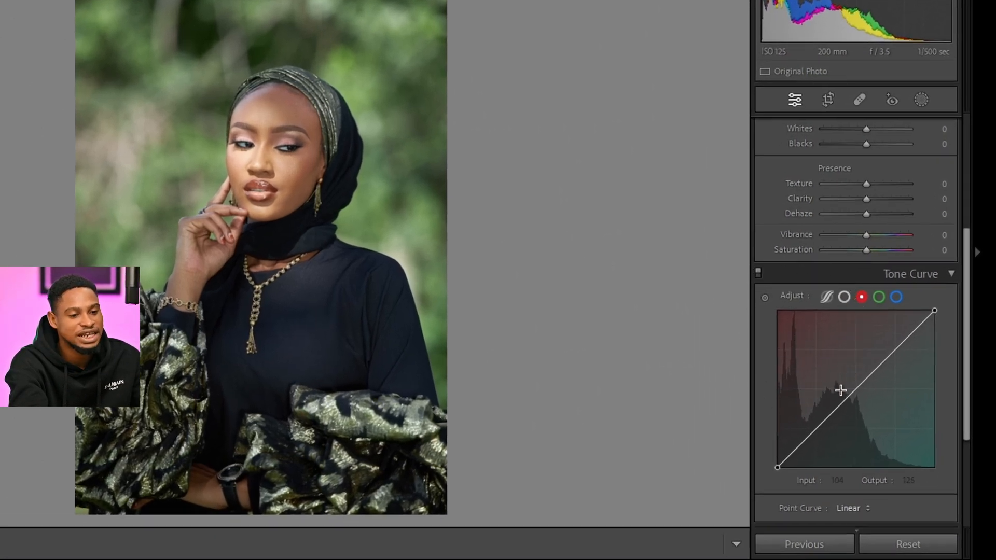
pyautogui.moveTo(851, 392)
pyautogui.mouseDown()
pyautogui.moveTo(827, 364)
pyautogui.moveTo(872, 400)
pyautogui.moveTo(861, 391)
pyautogui.mouseUp()
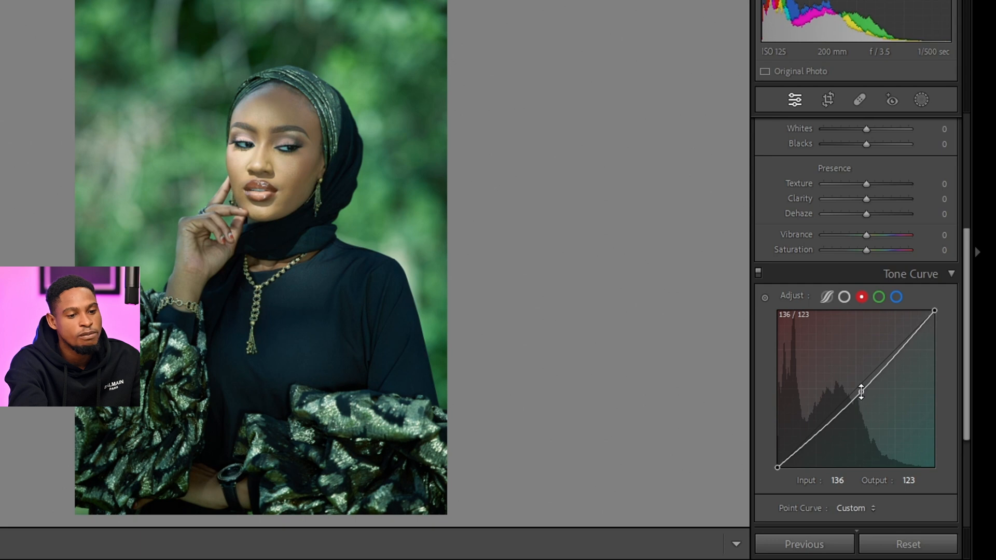
pyautogui.doubleClick(862, 391)
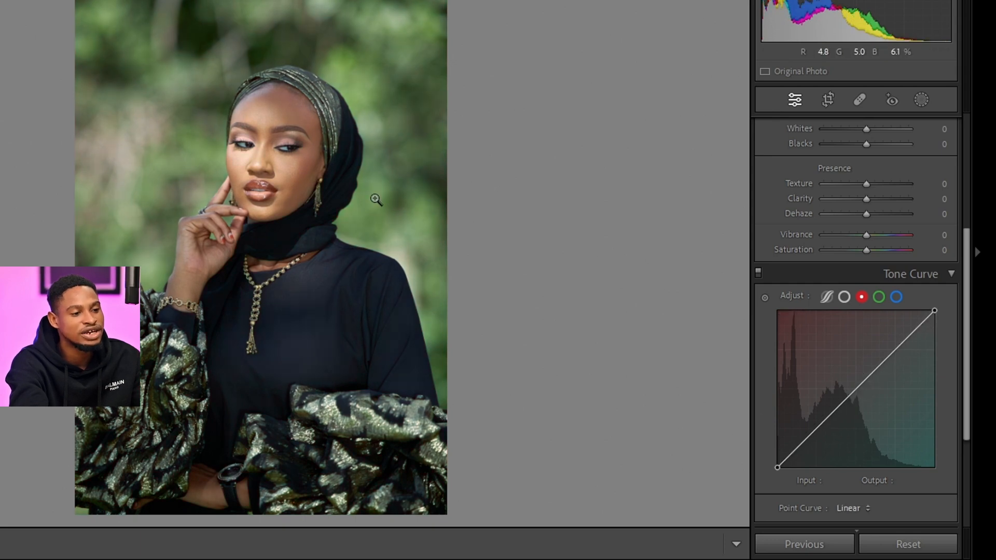
# Try lifting the red curve's shadows to 63 at input 53, undo it, and remove a second shadow point at input 61.
pyautogui.press('ctrl')
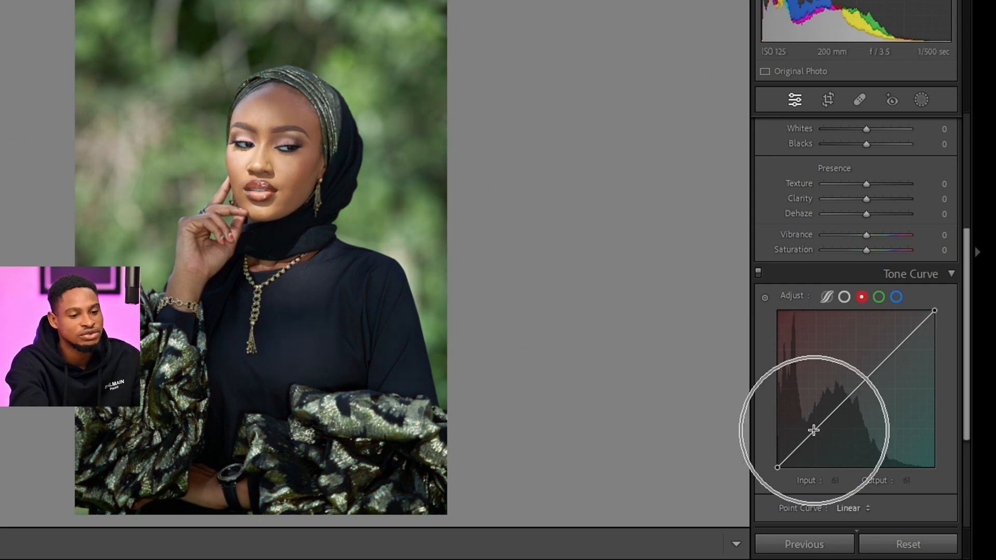
pyautogui.click(814, 430)
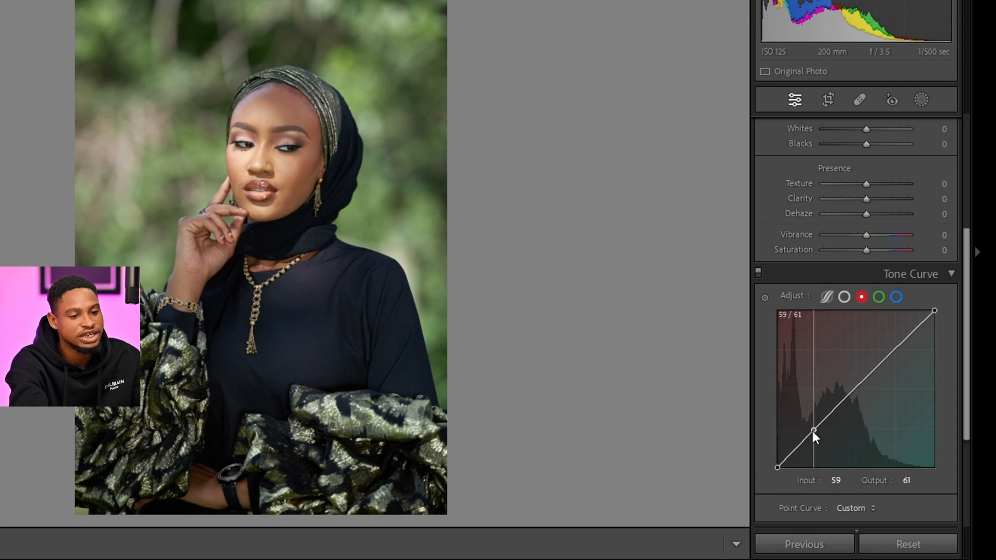
pyautogui.moveTo(812, 431); pyautogui.dragTo(809, 430)
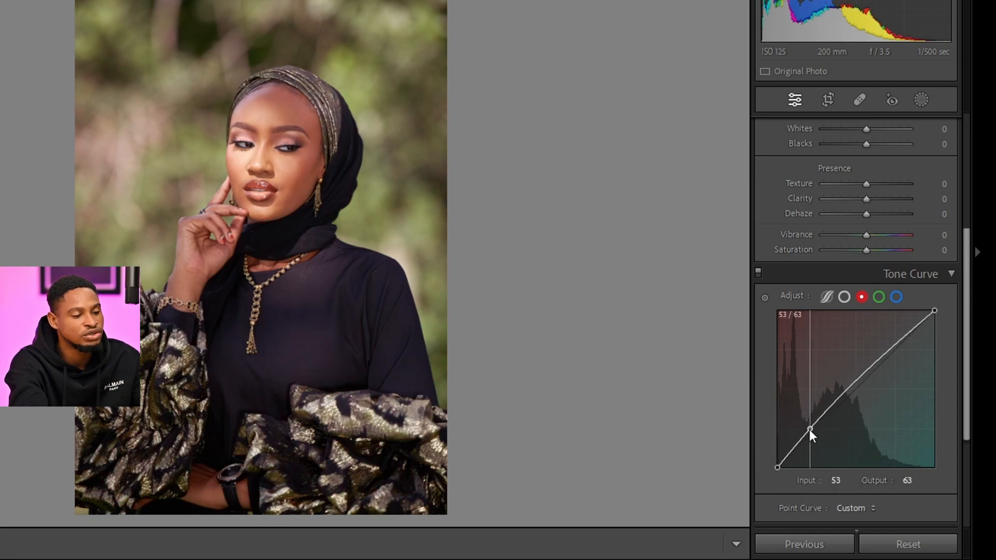
pyautogui.hotkey('ctrl', 'z')
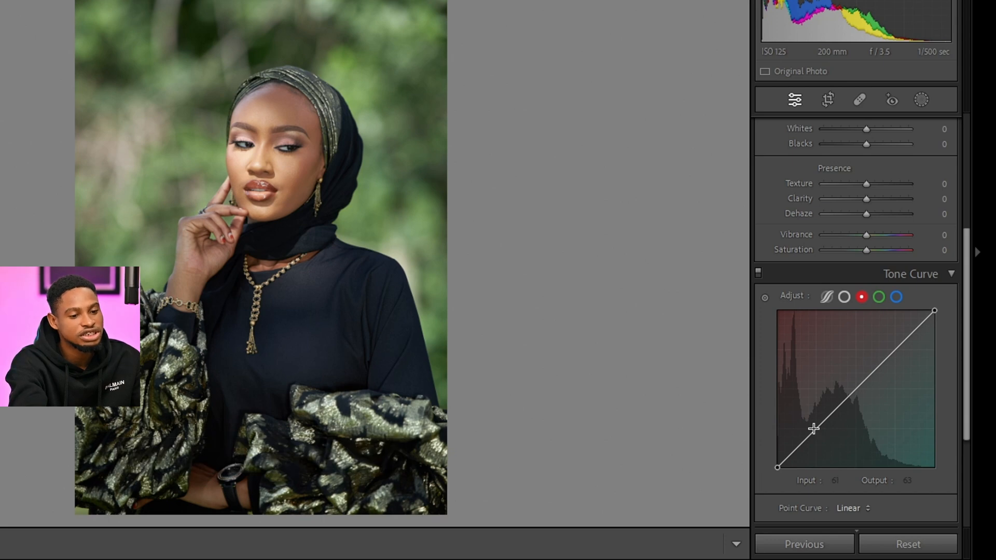
pyautogui.click(814, 429)
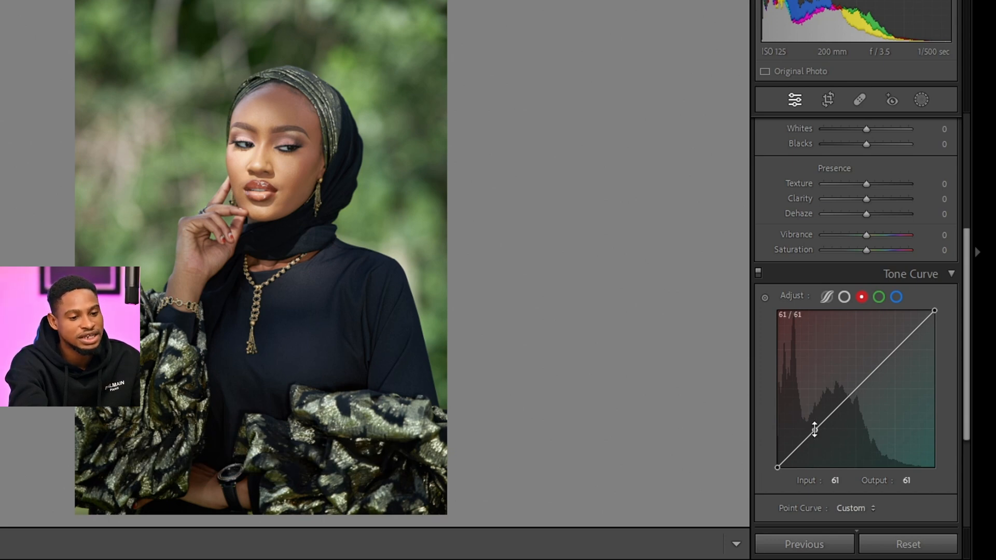
pyautogui.moveTo(815, 430); pyautogui.dragTo(816, 432)
pyautogui.doubleClick(815, 432)
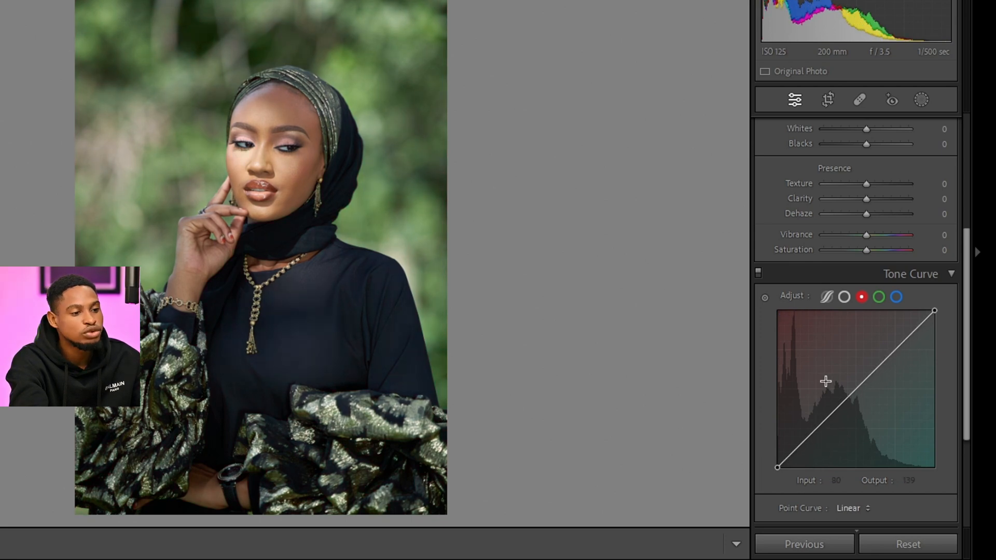
# With the targeted adjustment tool, try lowering the dress shadows on the red curve, restore them, and lower the forehead tones to 182 at input 192.
pyautogui.click(766, 298)
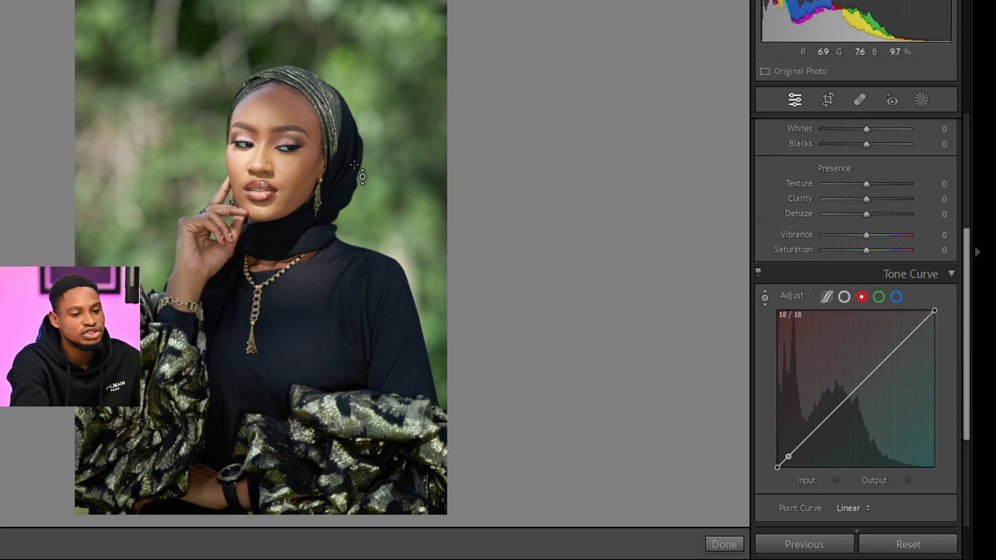
pyautogui.click(838, 370)
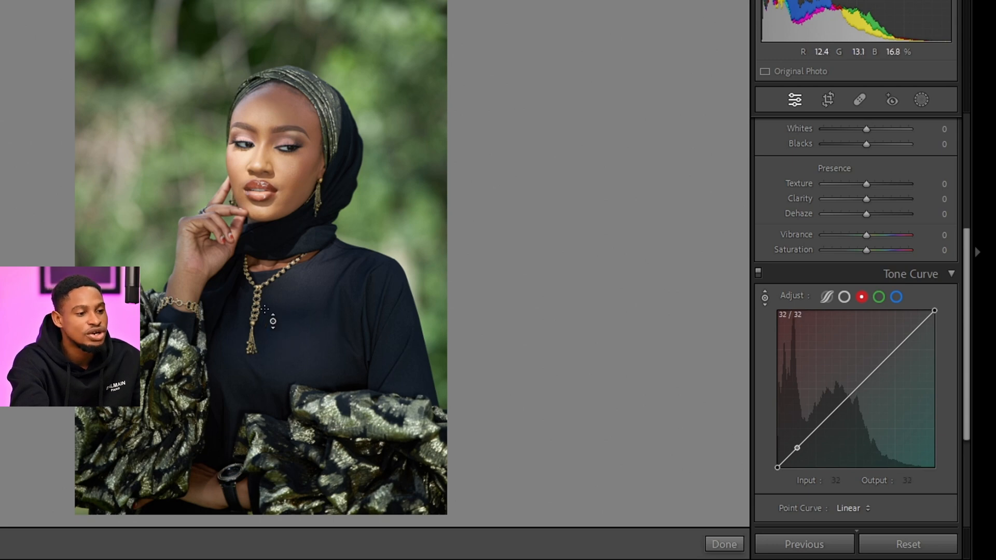
pyautogui.click(247, 363)
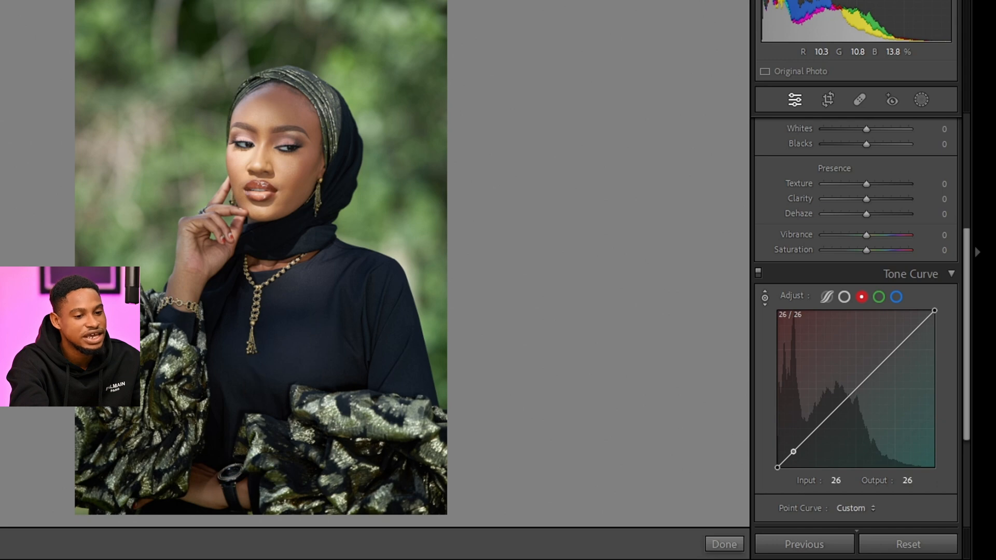
pyautogui.moveTo(247, 363)
pyautogui.mouseDown()
pyautogui.moveTo(247, 338)
pyautogui.moveTo(248, 364)
pyautogui.mouseUp()
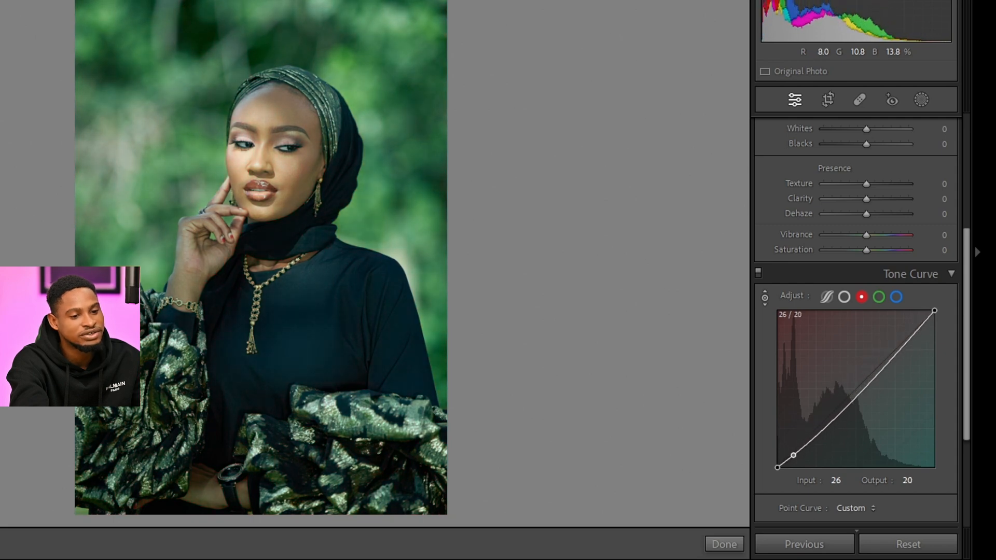
pyautogui.moveTo(793, 455); pyautogui.dragTo(794, 459)
pyautogui.moveTo(247, 369); pyautogui.dragTo(247, 363)
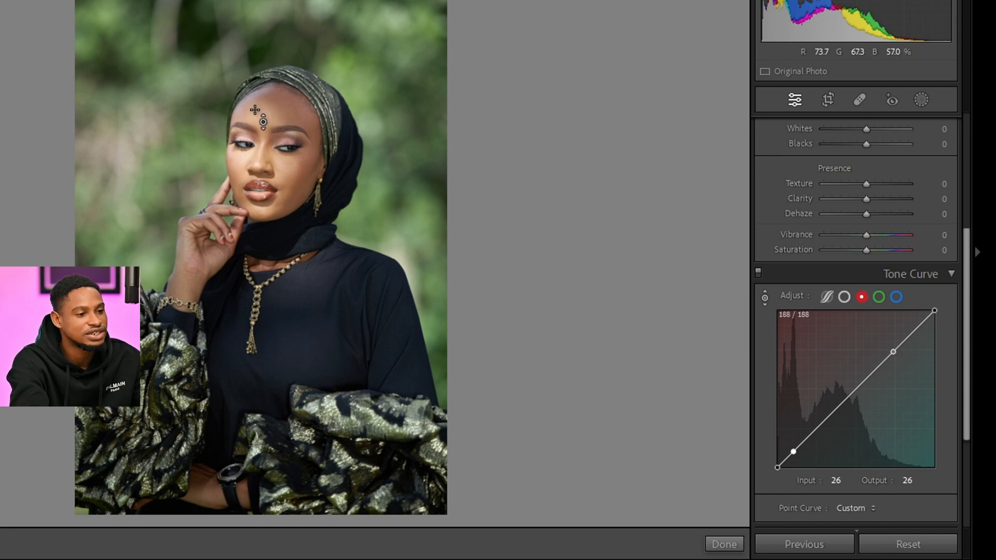
pyautogui.moveTo(264, 121)
pyautogui.mouseDown()
pyautogui.moveTo(264, 98)
pyautogui.moveTo(264, 130)
pyautogui.mouseUp()
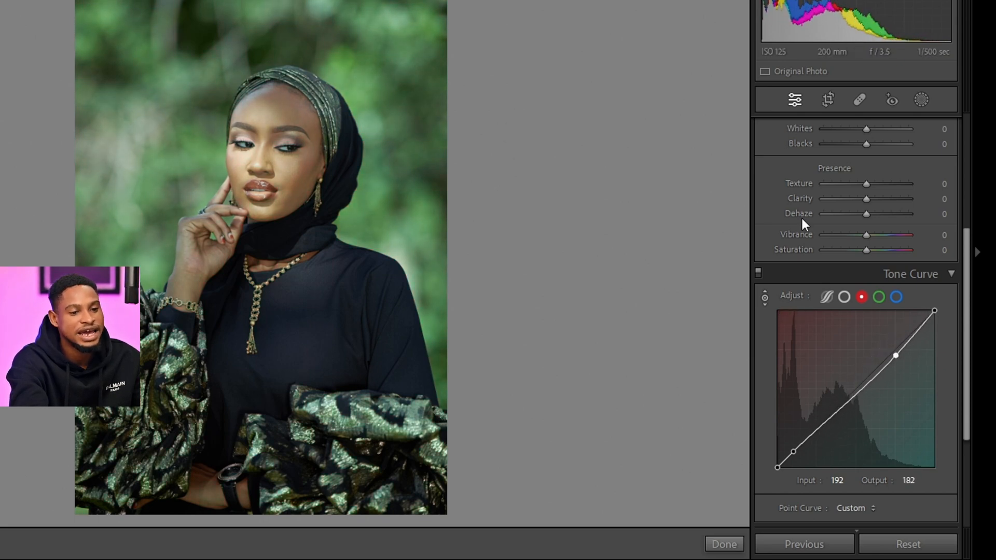
# On the green channel curve, try lowering the background foliage tones, and lower the cheek tones to 102 at input 109.
pyautogui.click(879, 297)
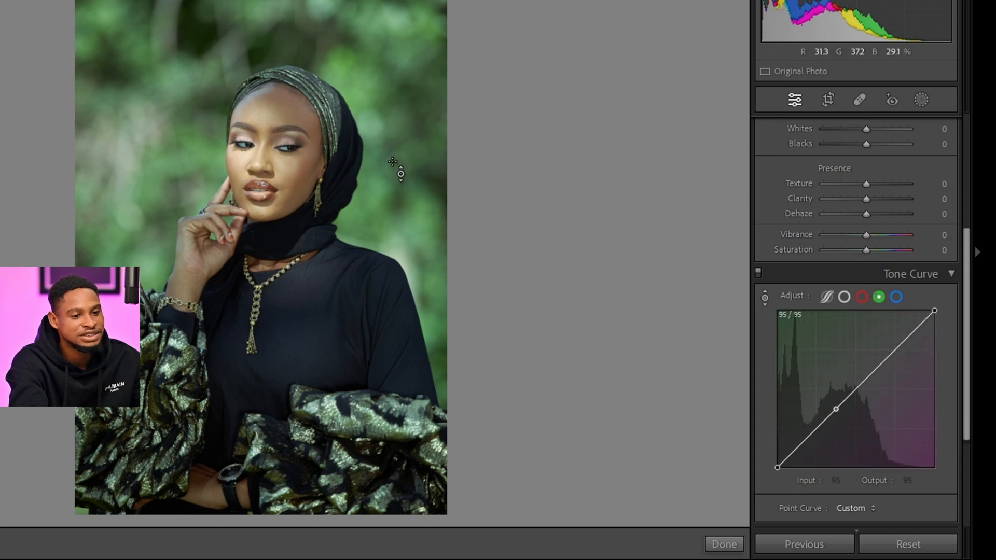
pyautogui.moveTo(394, 171)
pyautogui.mouseDown()
pyautogui.moveTo(394, 151)
pyautogui.moveTo(395, 214)
pyautogui.mouseUp()
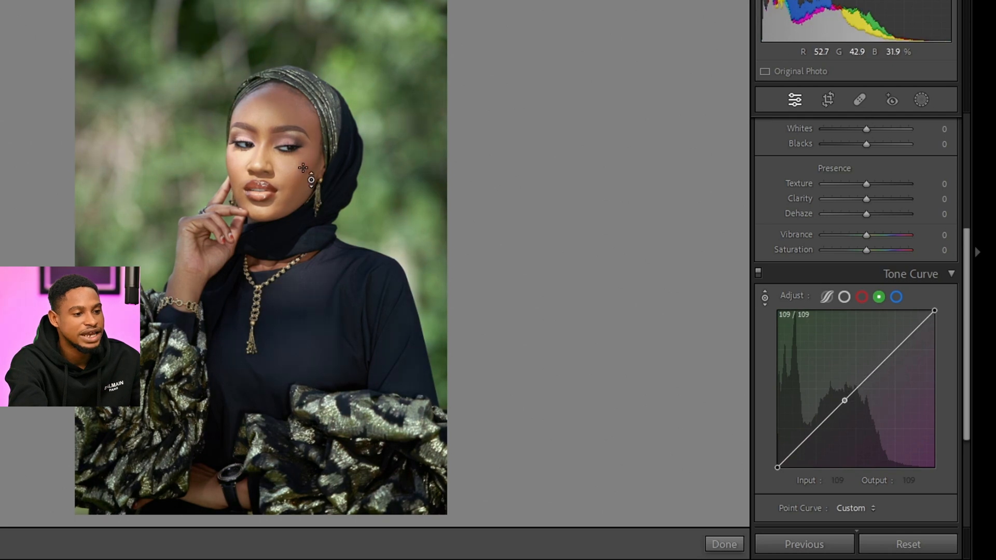
pyautogui.click(303, 167)
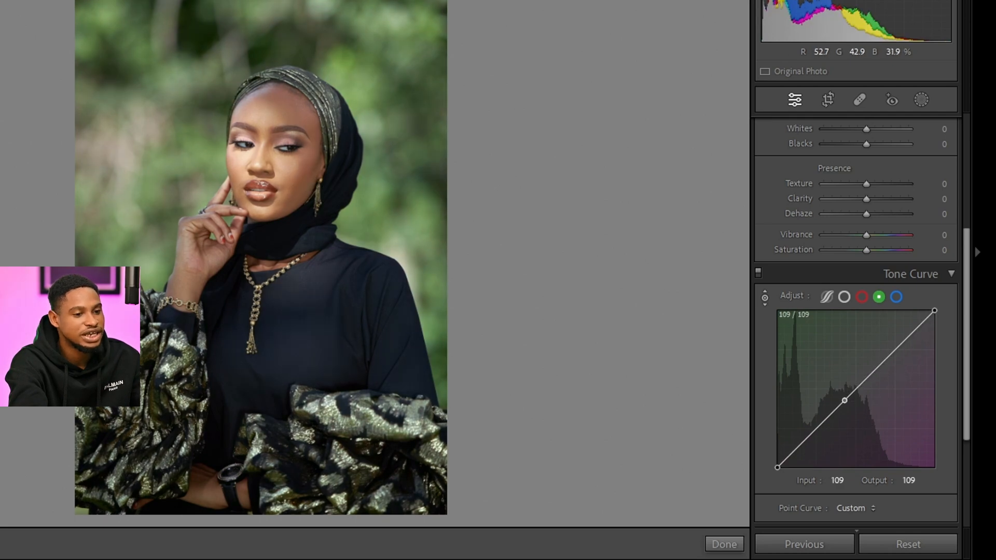
pyautogui.moveTo(303, 167); pyautogui.dragTo(303, 171)
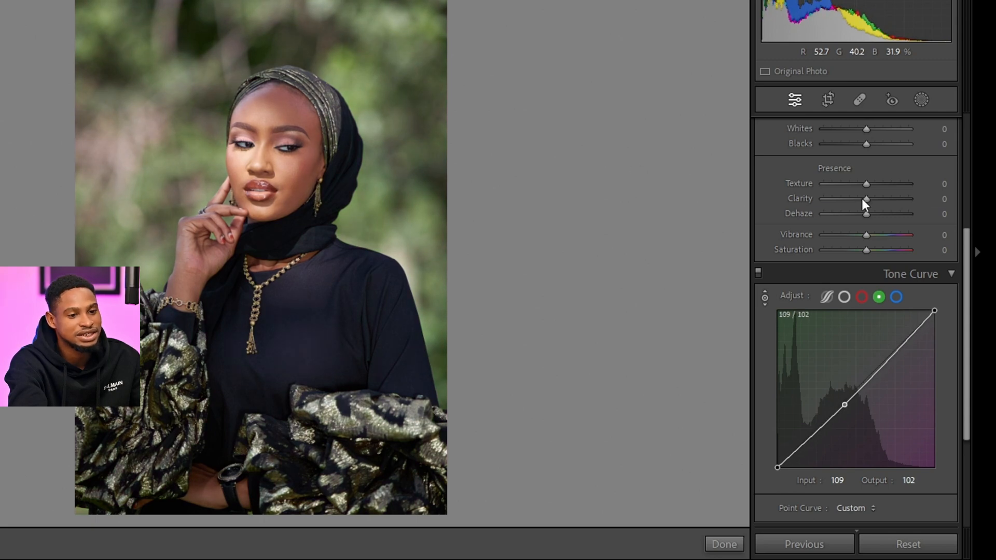
# Try lowering the dress's dark tones on the blue channel curve to 42 at input 50, and undo the change.
pyautogui.click(896, 297)
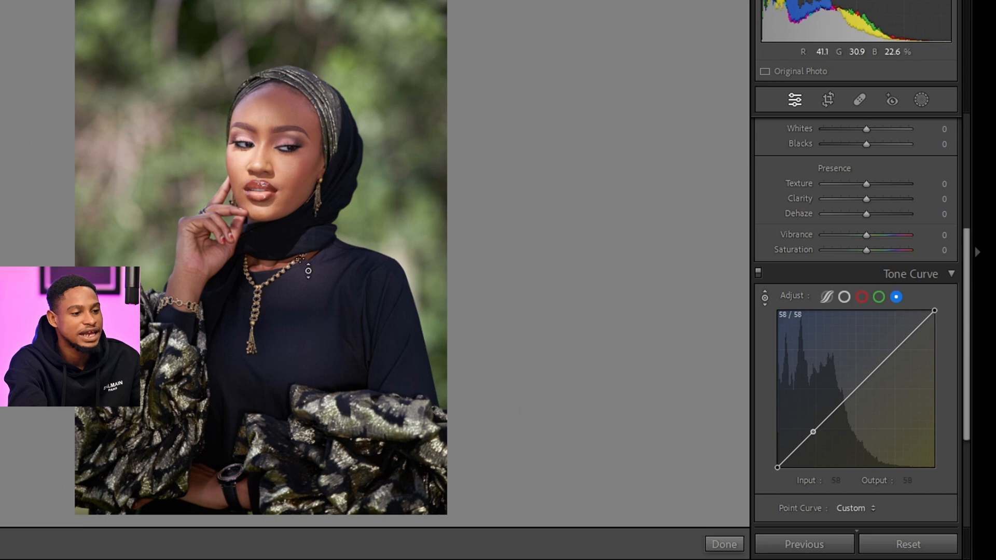
pyautogui.moveTo(311, 311)
pyautogui.mouseDown()
pyautogui.moveTo(312, 297)
pyautogui.moveTo(311, 316)
pyautogui.mouseUp()
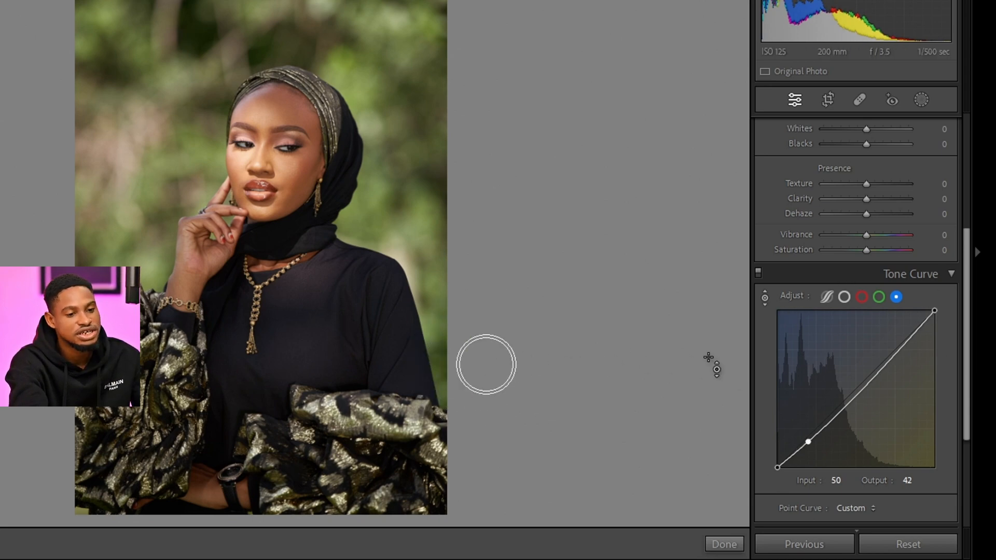
pyautogui.hotkey('ctrl', 'z')
# Shape the combined point curve with shadows at 61/55 and forehead highlights at 177/182, and compare the photo before and after.
pyautogui.click(844, 297)
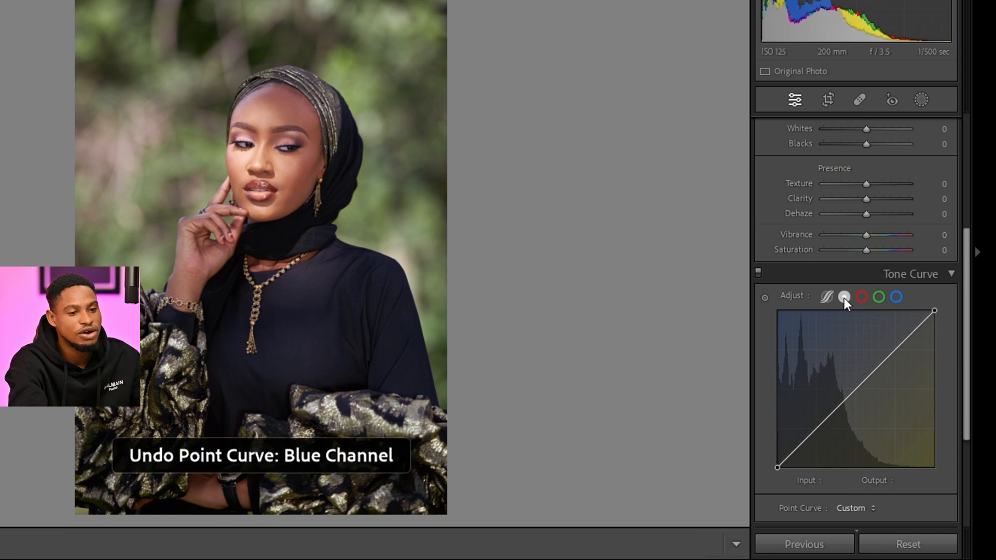
pyautogui.click(814, 435)
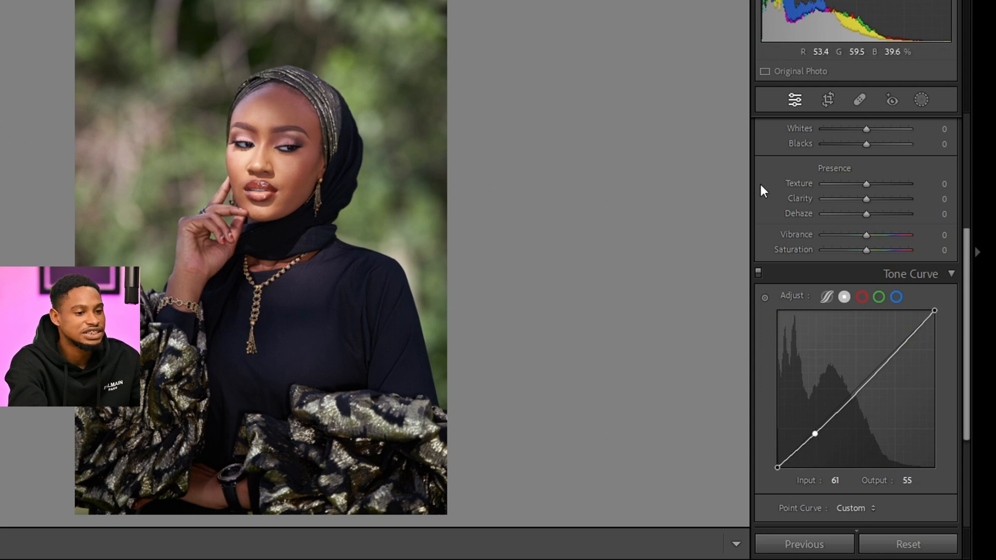
pyautogui.click(765, 298)
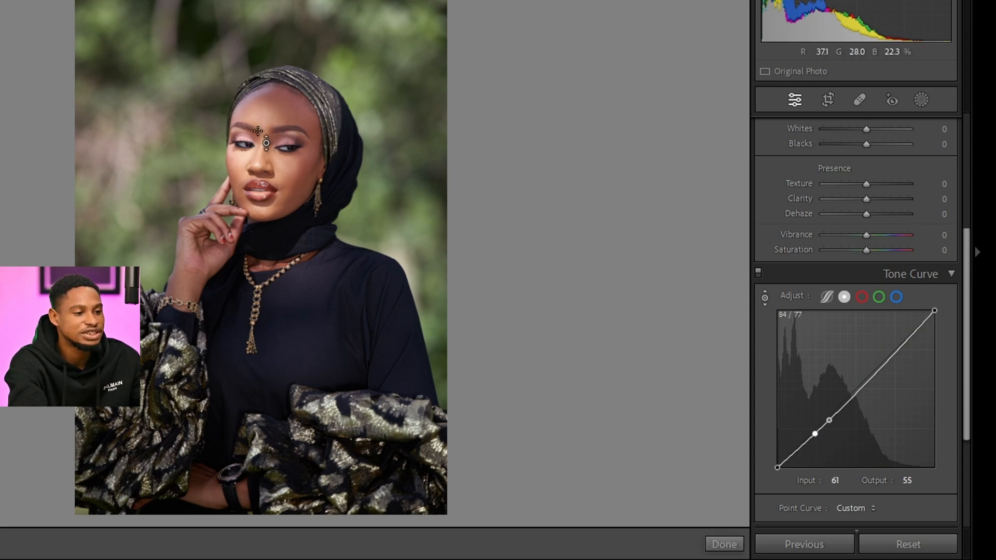
pyautogui.click(265, 116)
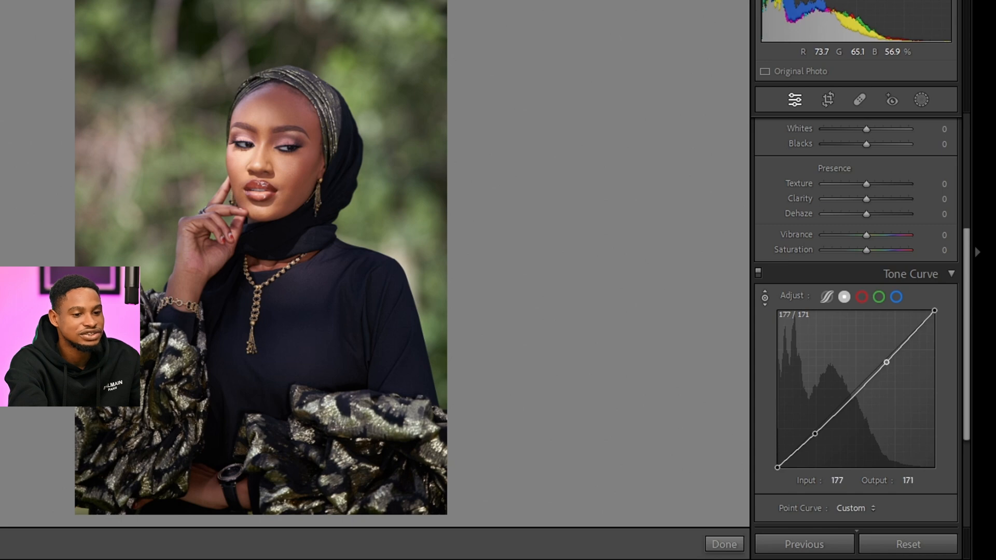
pyautogui.moveTo(266, 115); pyautogui.dragTo(265, 107)
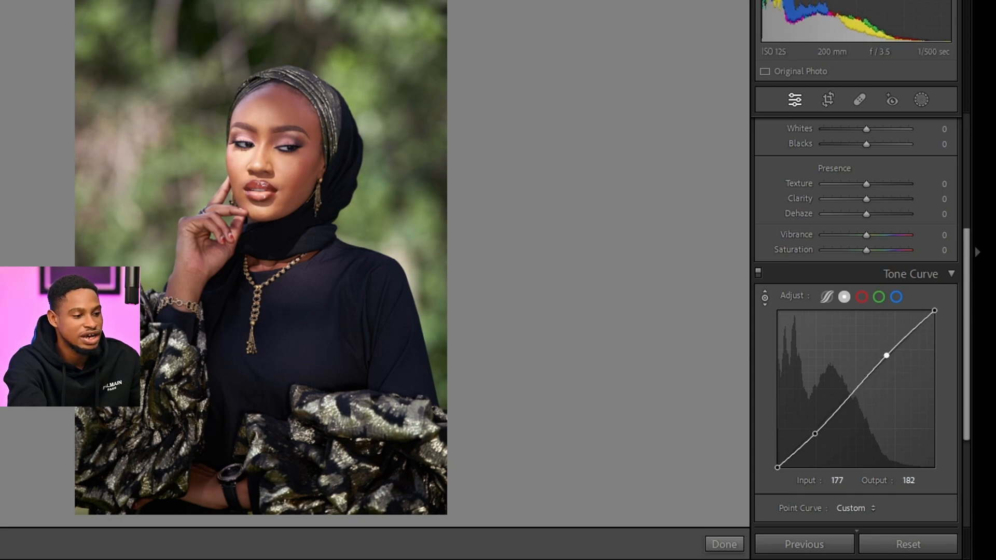
pyautogui.click(724, 544)
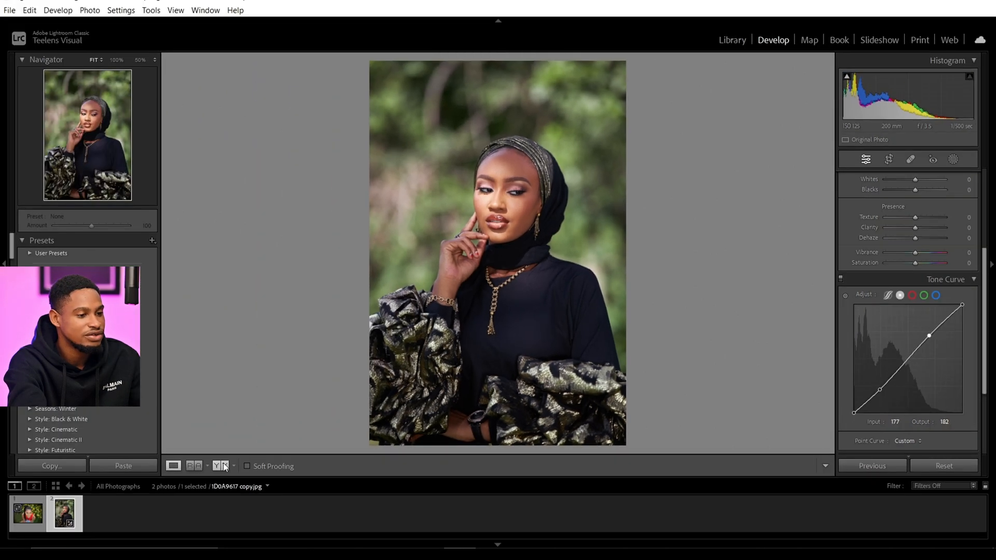
pyautogui.press('y')
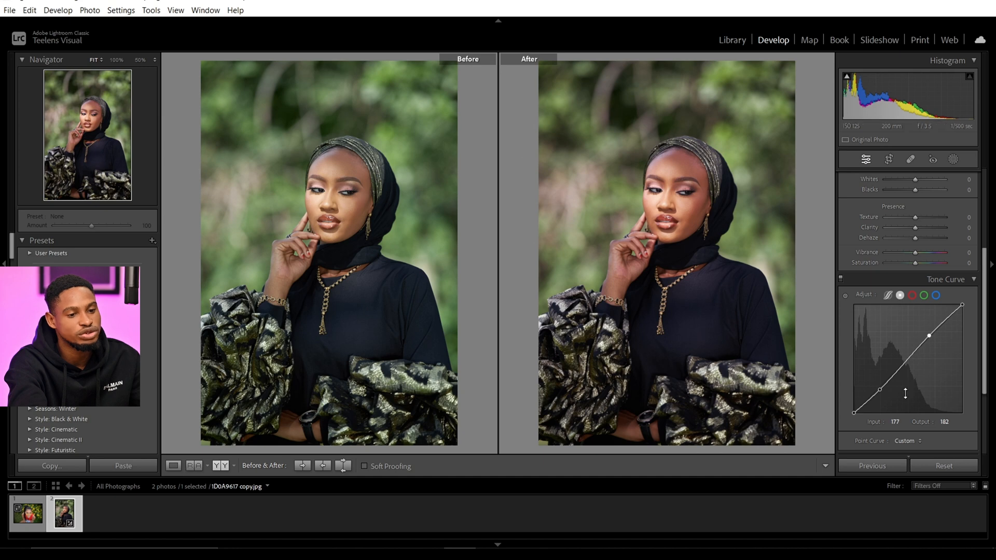
# Reset the photo's adjustments, return to the single-photo view, and try lowering the point curve's midtones before resetting again.
pyautogui.click(944, 467)
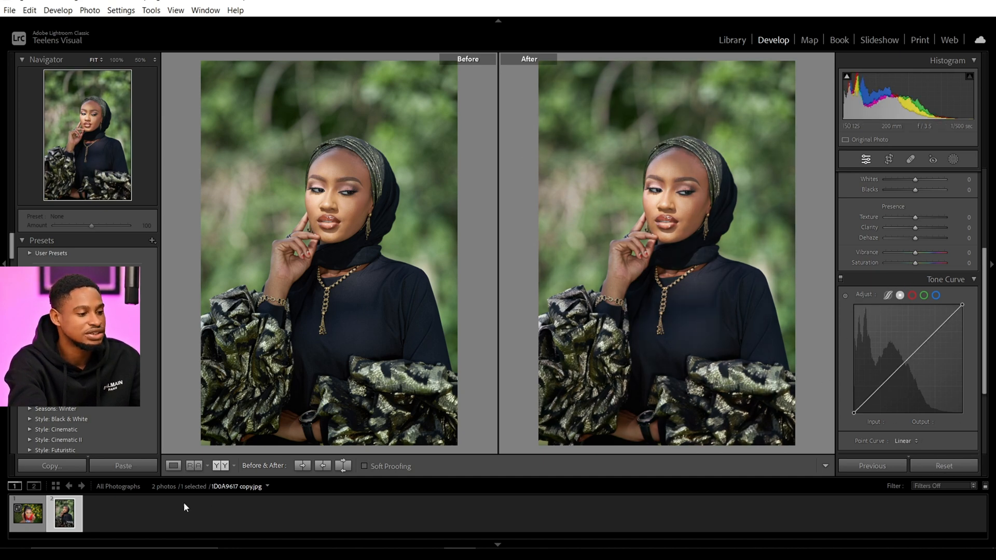
pyautogui.click(173, 466)
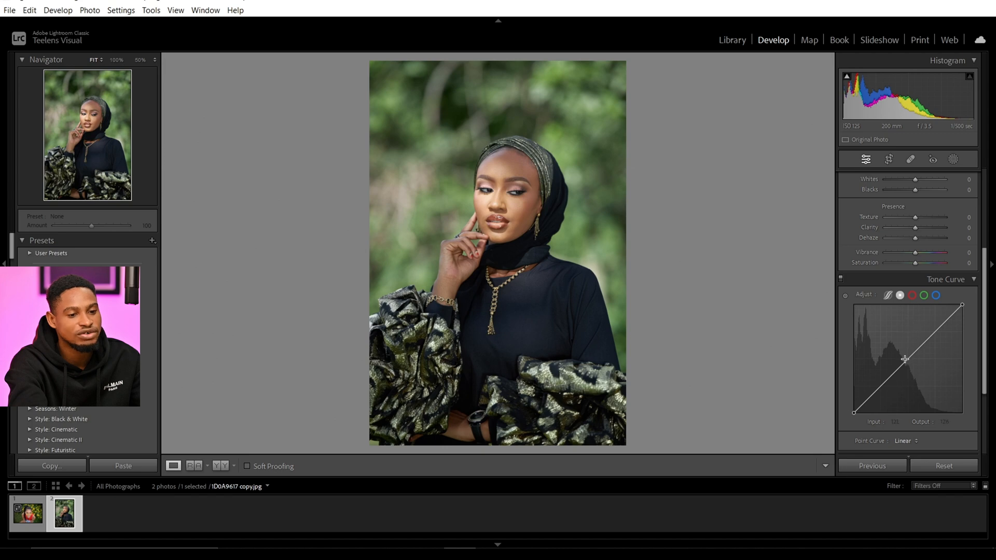
pyautogui.moveTo(907, 359)
pyautogui.mouseDown()
pyautogui.moveTo(894, 344)
pyautogui.moveTo(913, 370)
pyautogui.mouseUp()
pyautogui.click(944, 467)
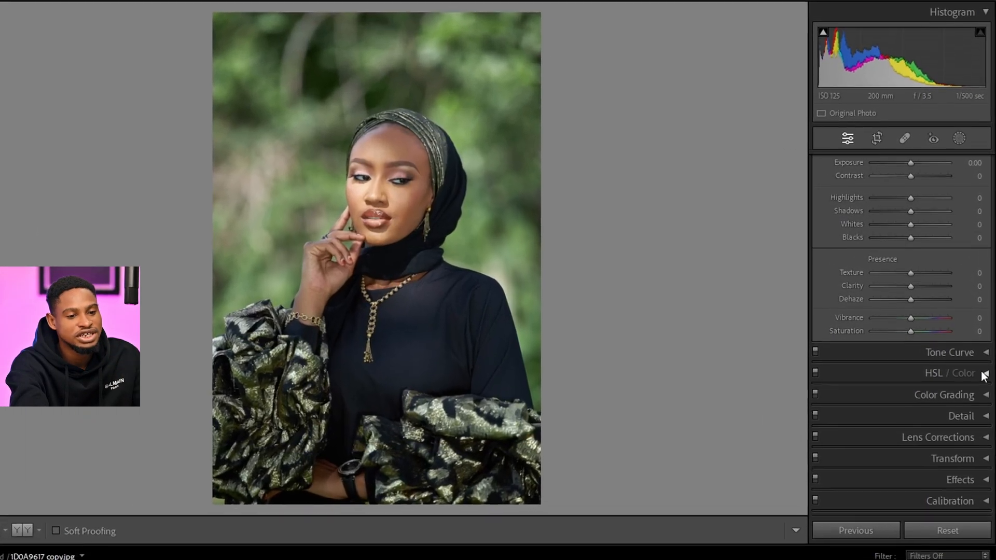
# Open the HSL settings and look through the saturation and luminance adjustments, ending on hue.
pyautogui.click(969, 343)
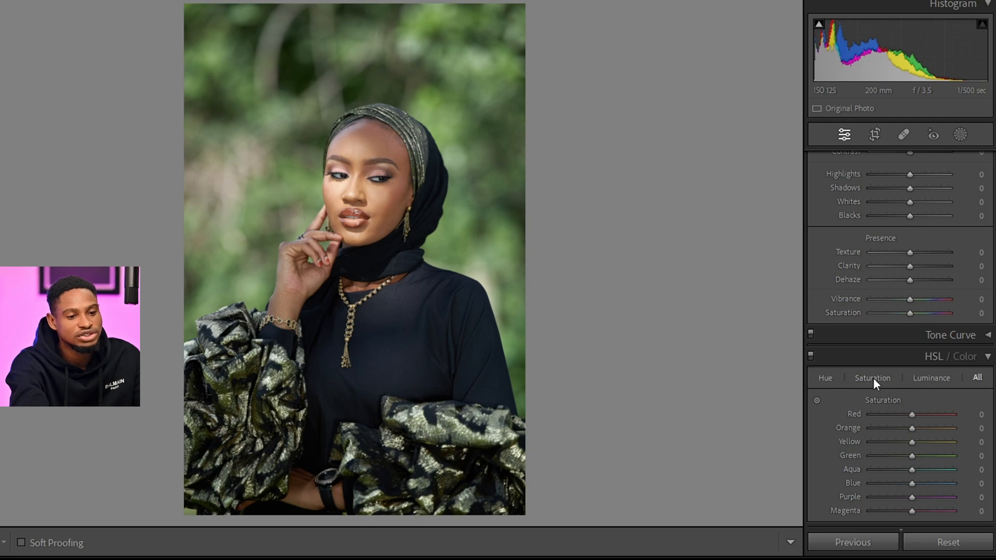
pyautogui.click(930, 377)
pyautogui.click(825, 381)
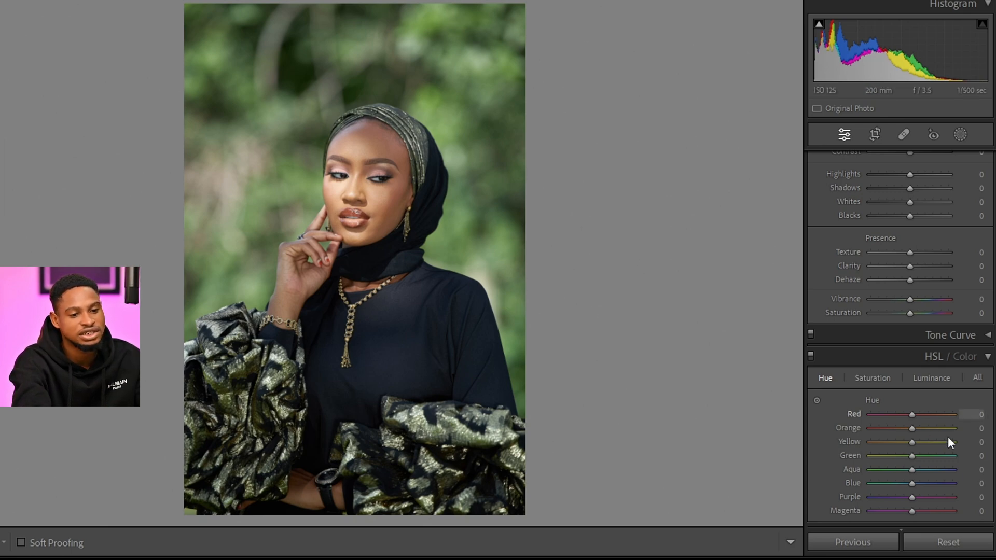
# Check the green background up close and lower the green hue on the headscarf portrait.
pyautogui.click(496, 61)
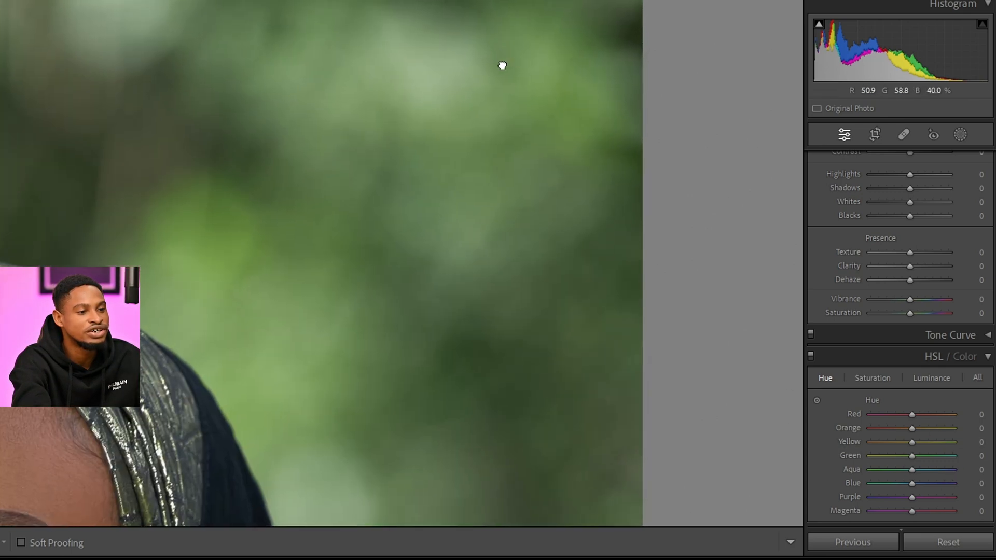
pyautogui.click(498, 62)
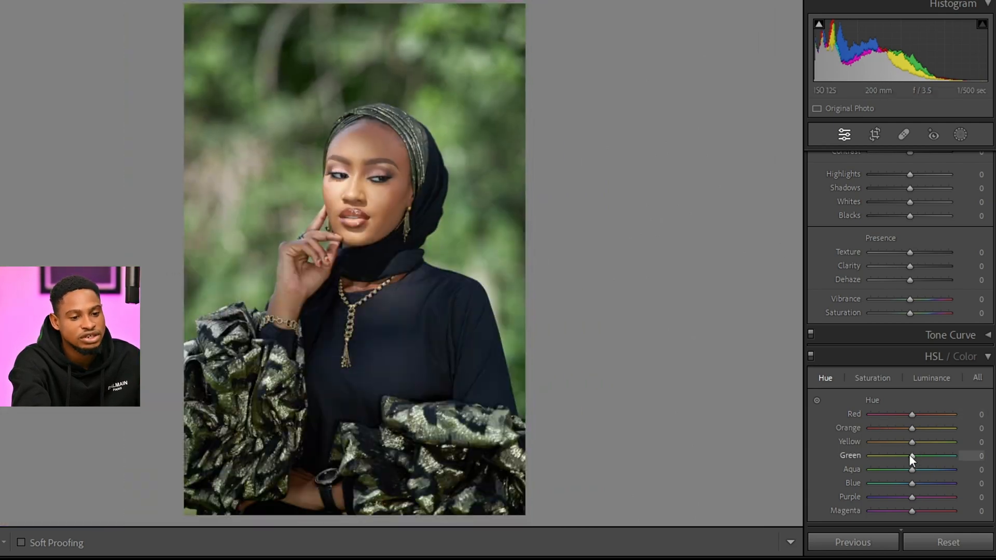
pyautogui.moveTo(911, 457); pyautogui.dragTo(862, 457)
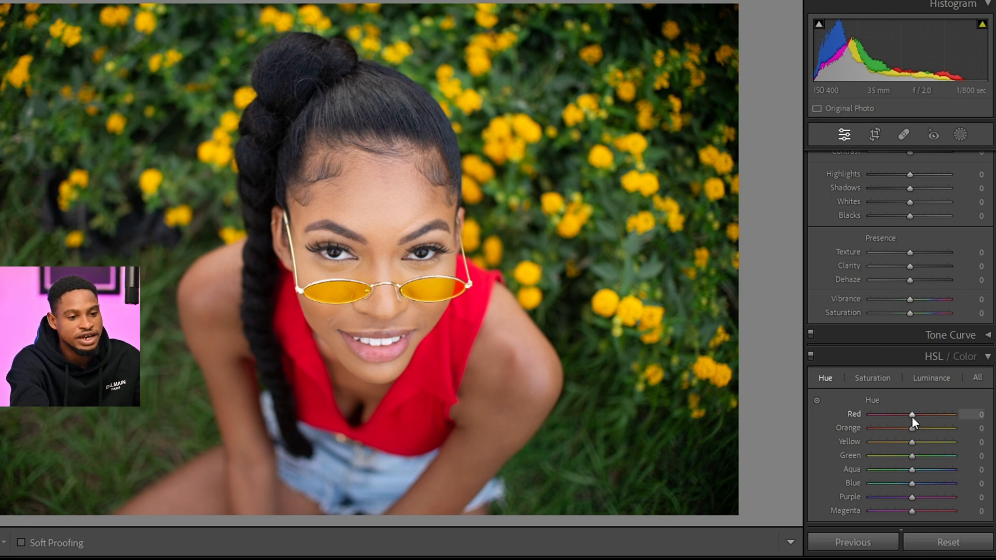
# Try the red and yellow hues at +100 in a before/after comparison, and reset the photo's adjustments.
pyautogui.moveTo(912, 415); pyautogui.dragTo(966, 407)
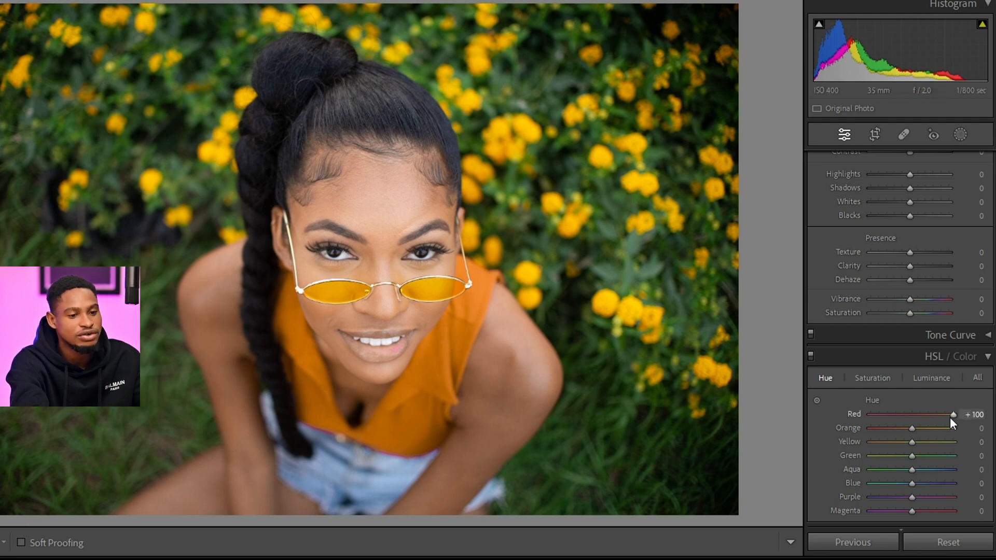
pyautogui.moveTo(951, 417); pyautogui.dragTo(933, 415)
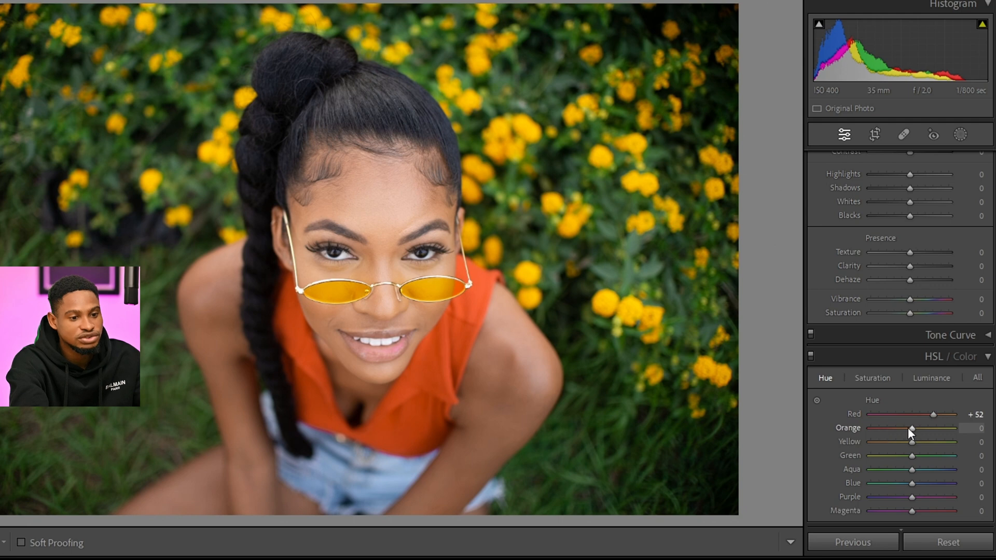
pyautogui.moveTo(912, 441); pyautogui.dragTo(863, 442)
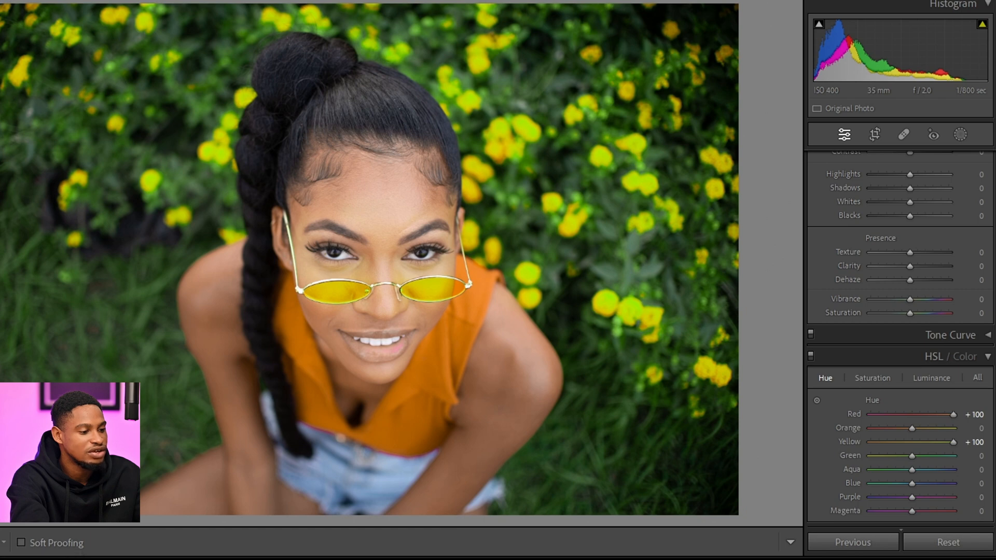
pyautogui.press('y')
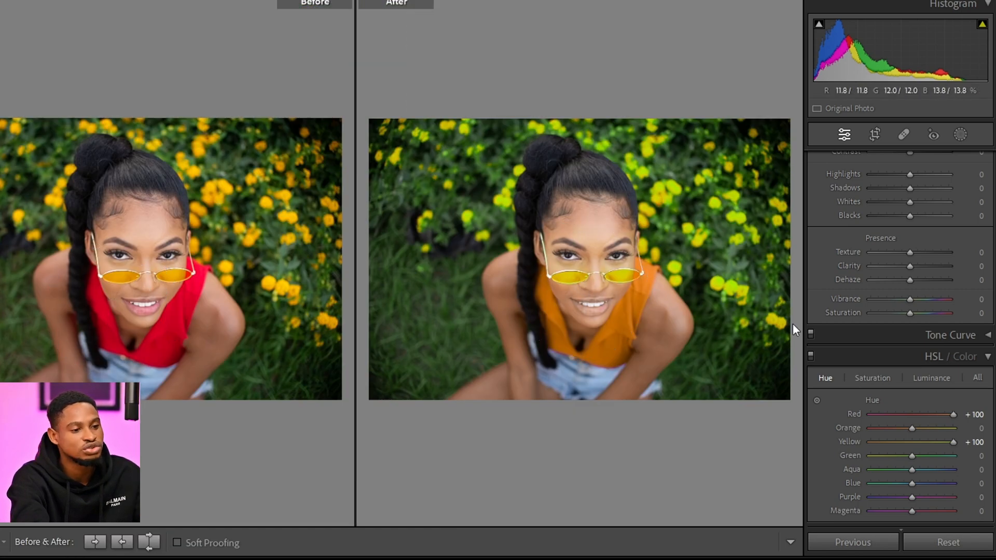
pyautogui.click(940, 546)
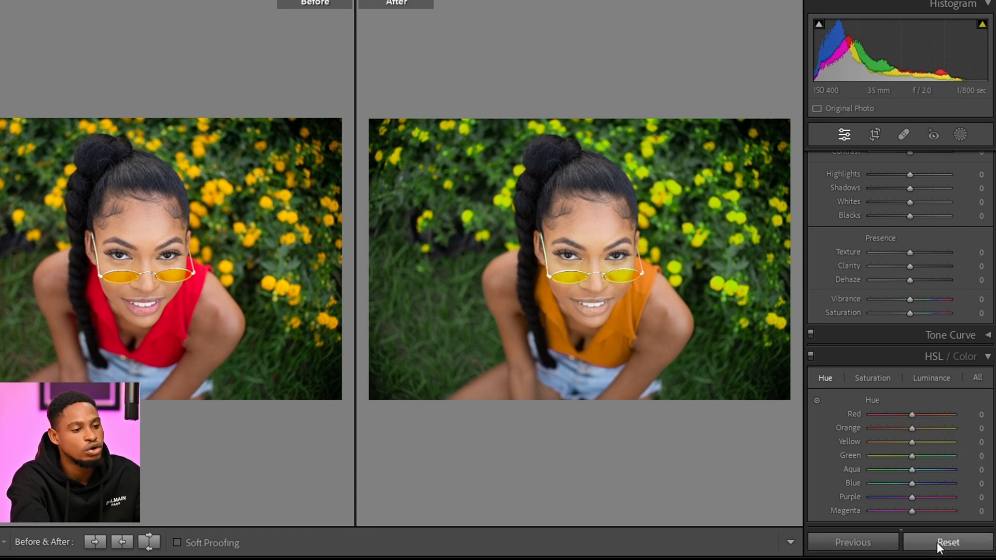
pyautogui.press('y')
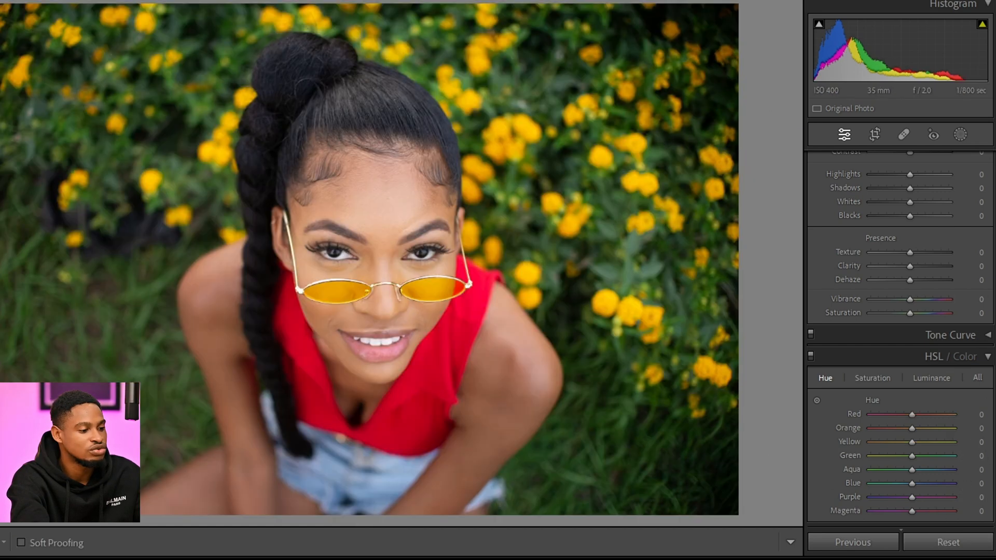
# Try the red saturation at +100, comparing the lips and red top up close before and after, and bring it back to -2.
pyautogui.click(872, 378)
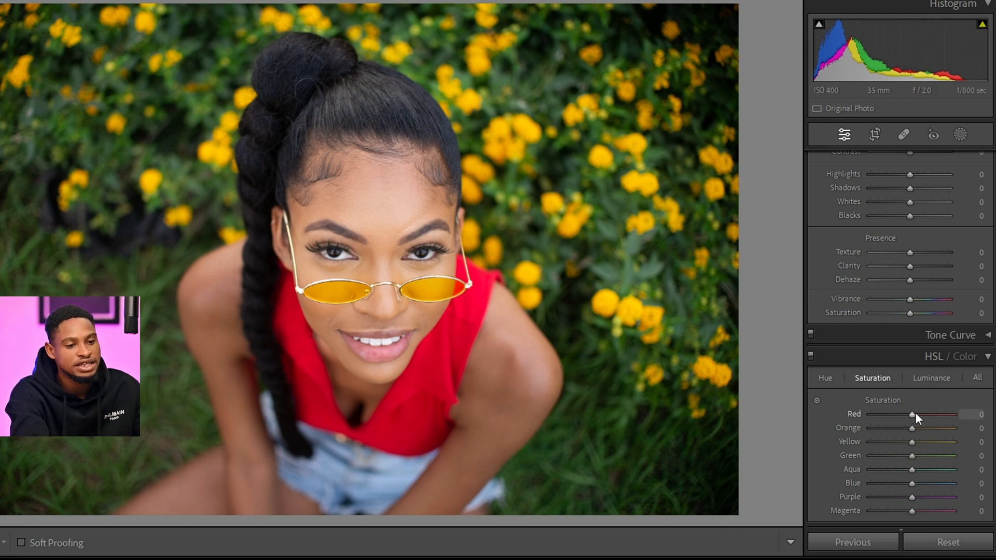
pyautogui.moveTo(916, 415); pyautogui.dragTo(971, 417)
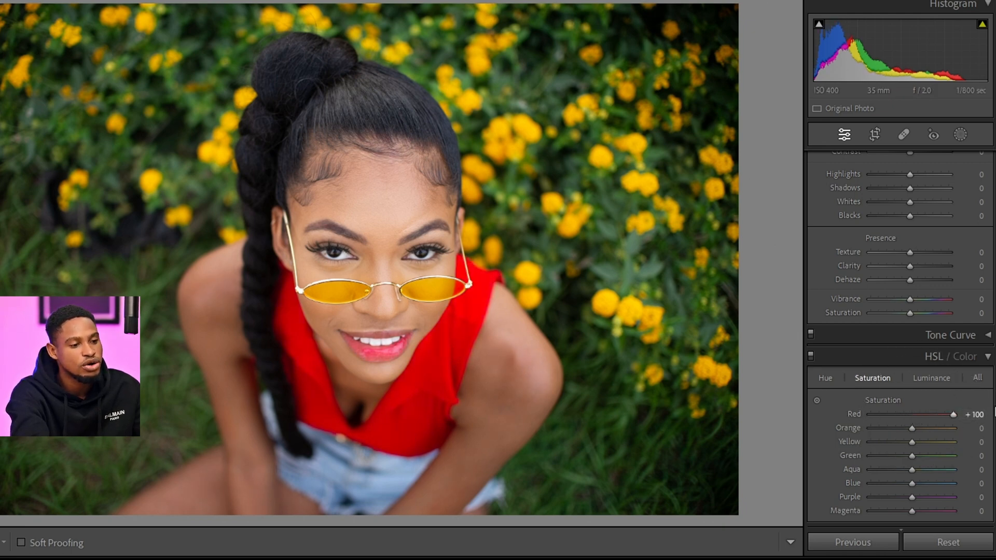
pyautogui.click(445, 341)
pyautogui.click(428, 351)
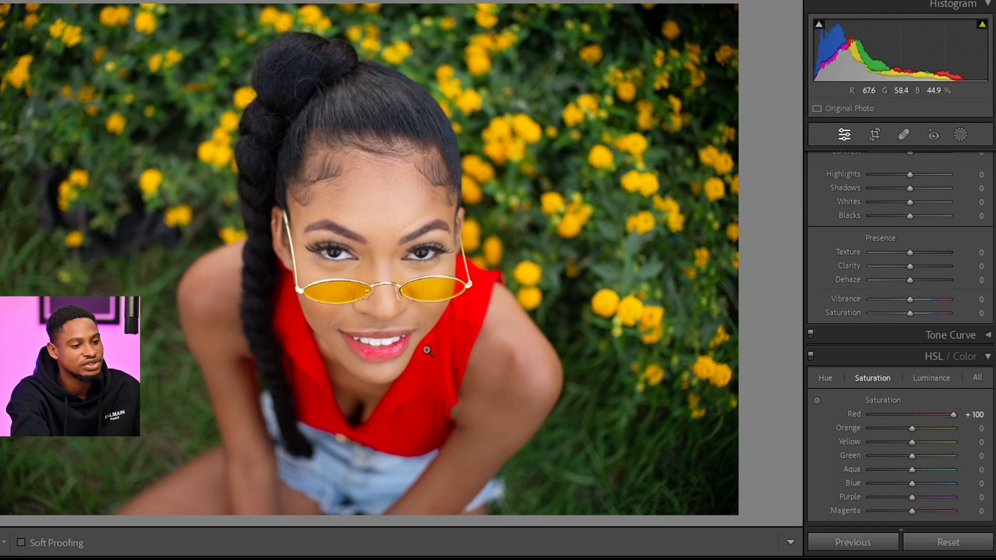
pyautogui.click(427, 351)
pyautogui.click(487, 353)
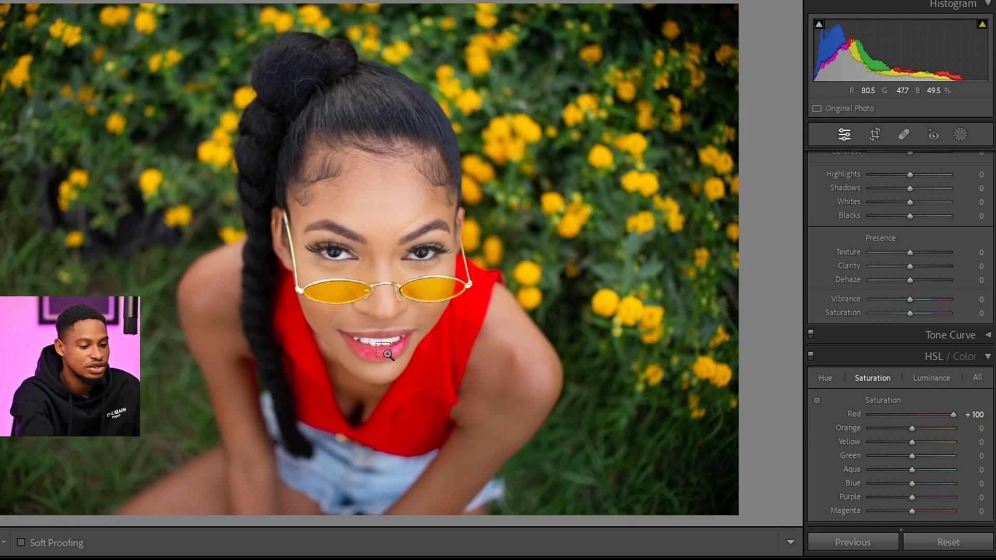
pyautogui.click(386, 353)
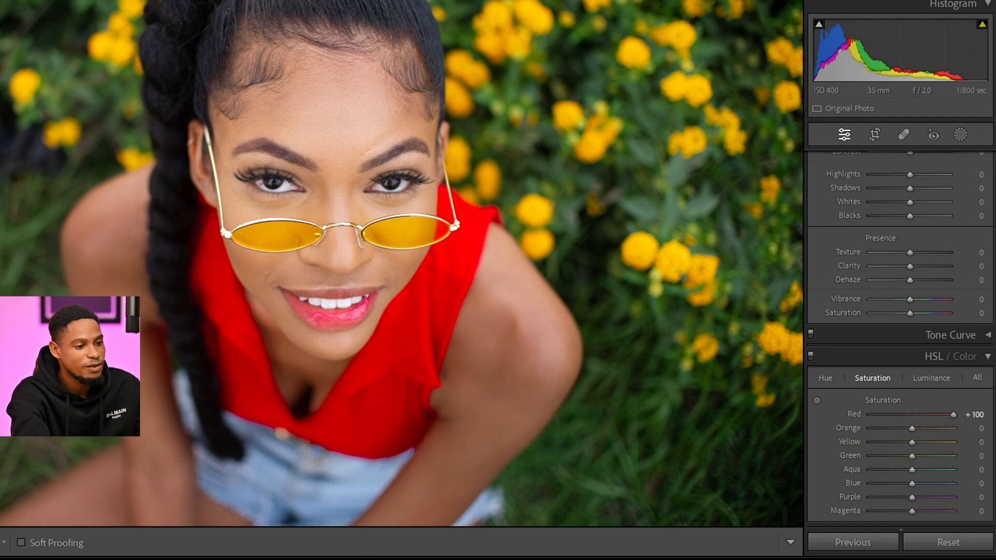
pyautogui.press('y')
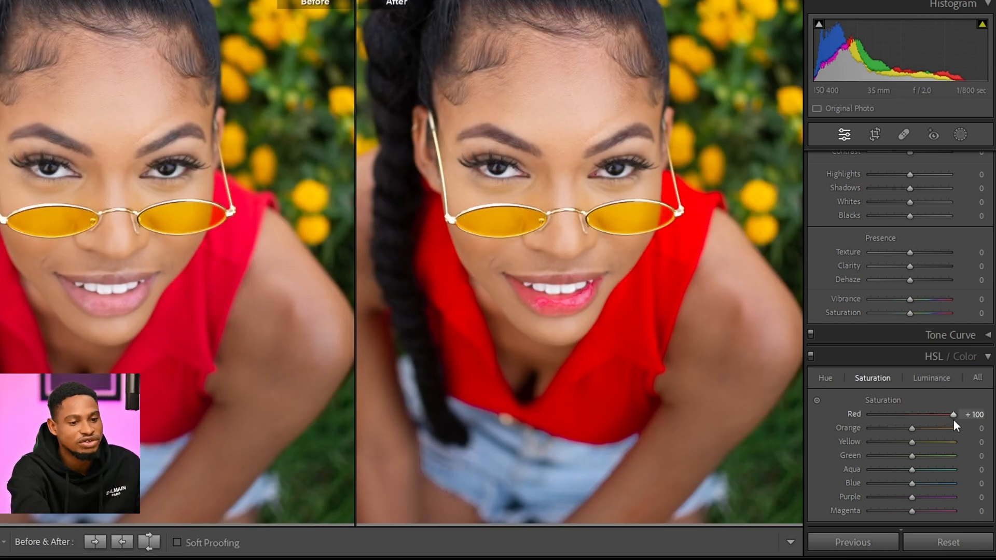
pyautogui.moveTo(951, 415); pyautogui.dragTo(837, 422)
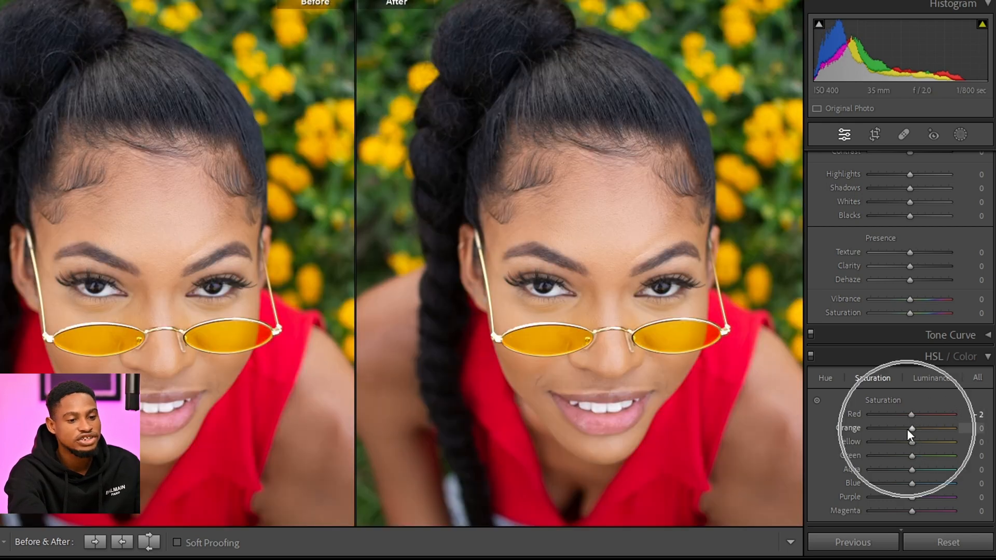
# Try the orange saturation at +100, +75 and -100 on the skin, and reset the saturation adjustments.
pyautogui.moveTo(922, 428); pyautogui.dragTo(955, 428)
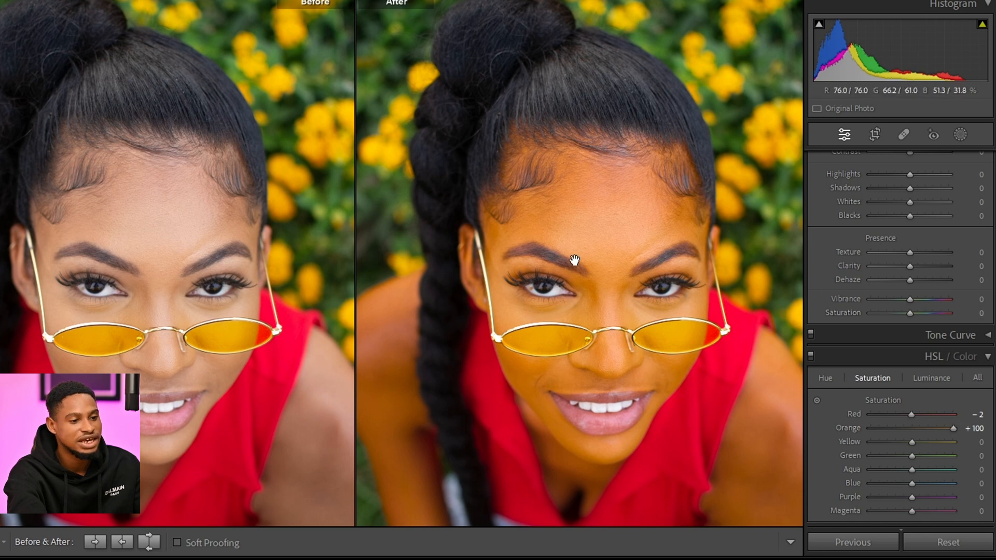
pyautogui.moveTo(575, 260); pyautogui.dragTo(547, 94)
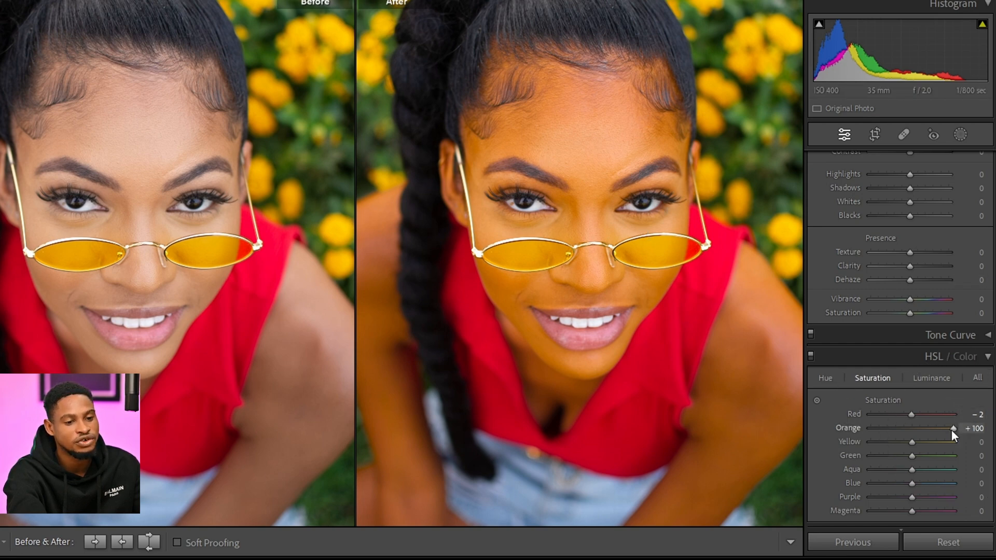
pyautogui.moveTo(953, 429); pyautogui.dragTo(951, 429)
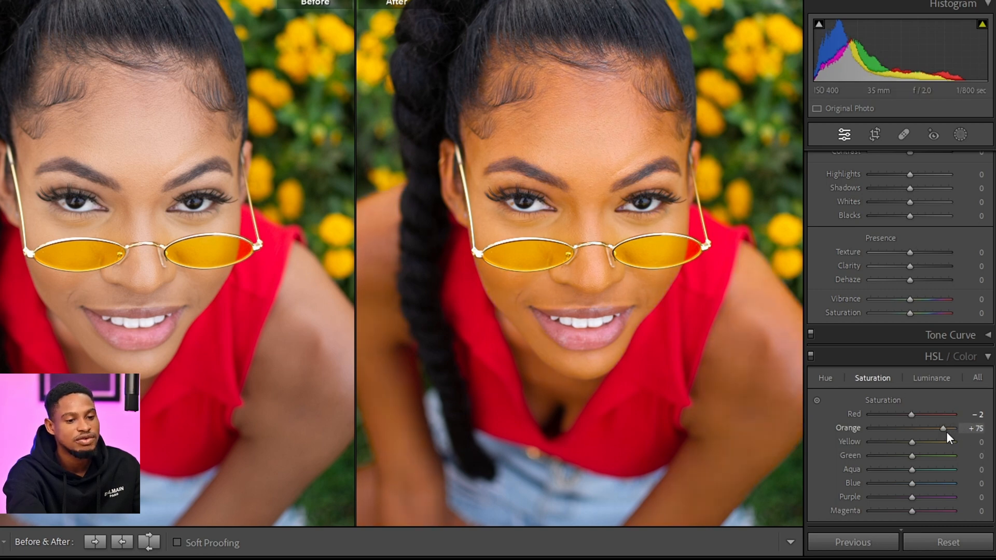
pyautogui.moveTo(947, 432); pyautogui.dragTo(834, 438)
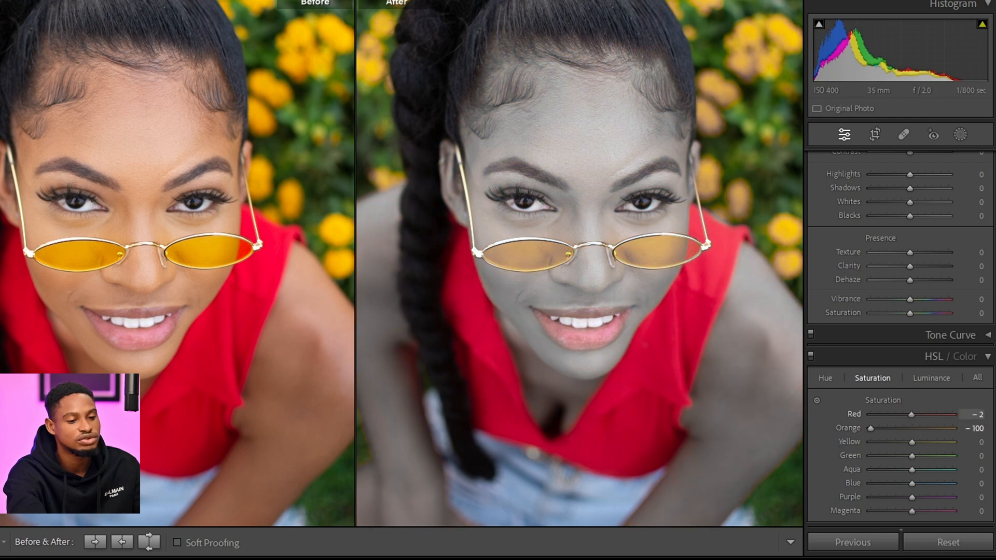
pyautogui.click(911, 430)
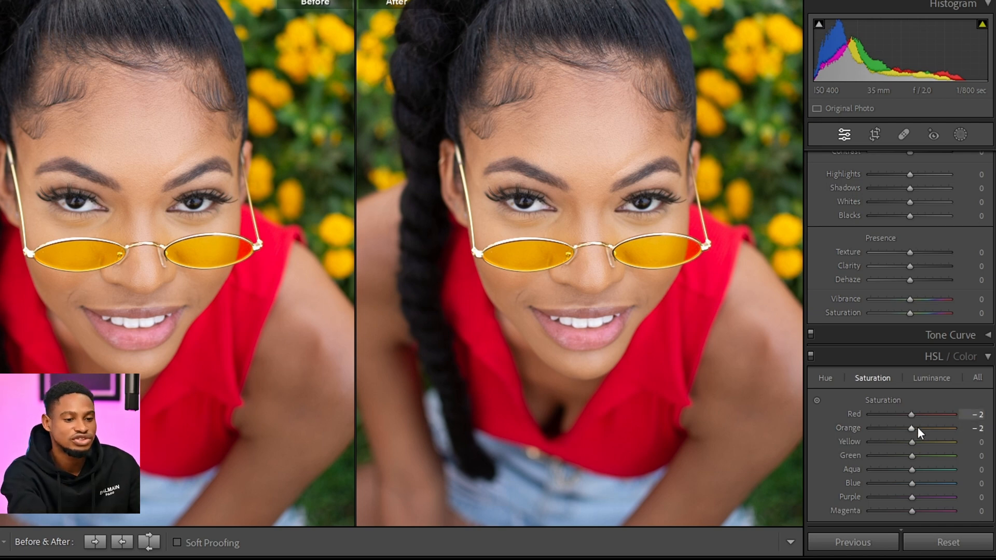
pyautogui.doubleClick(894, 400)
# Try the red luminance at -100 and inspect the darkened lips and top up close.
pyautogui.click(943, 378)
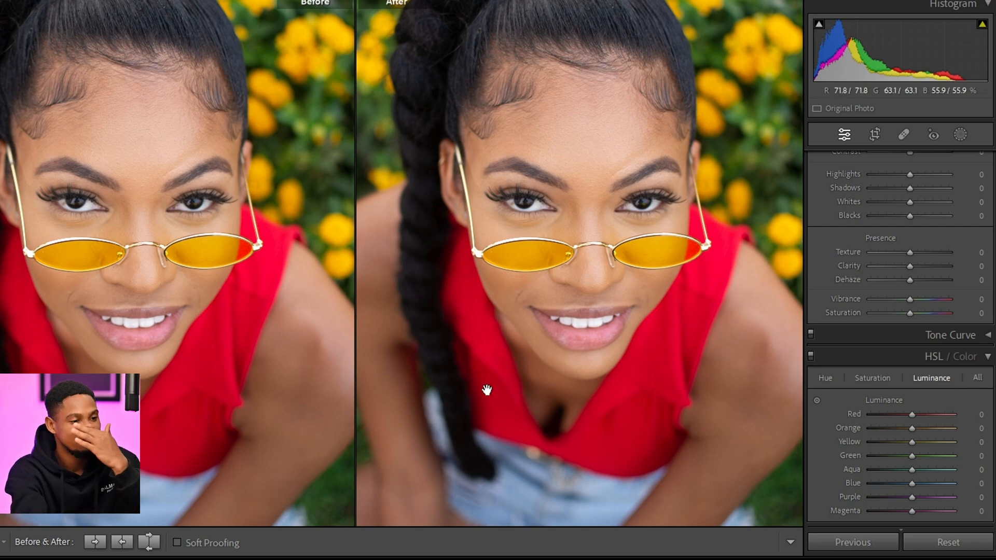
pyautogui.click(593, 295)
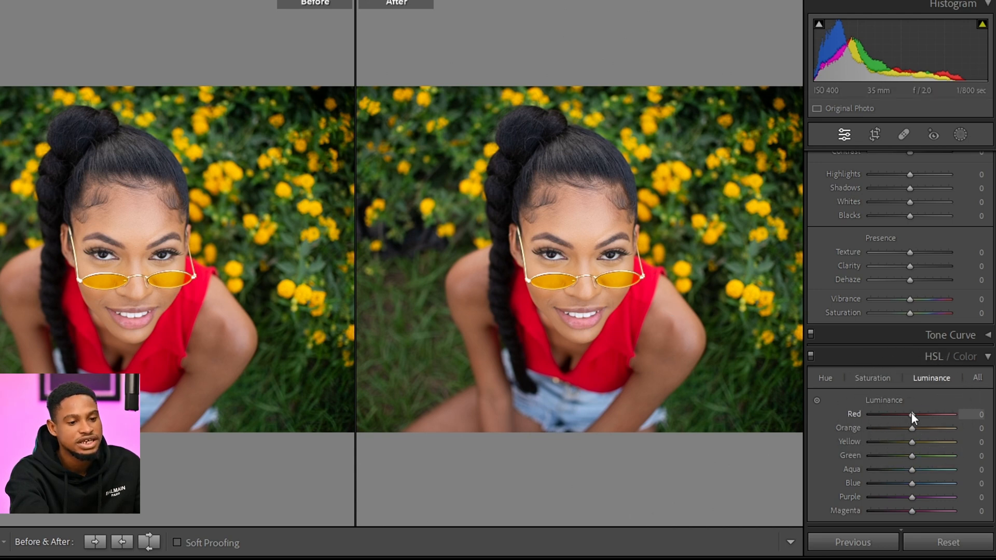
pyautogui.moveTo(914, 415); pyautogui.dragTo(868, 415)
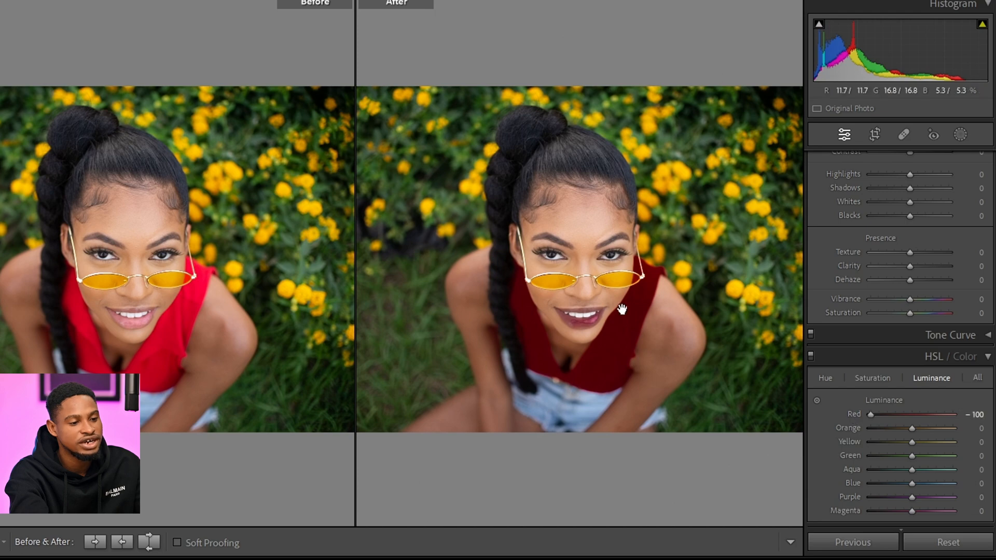
pyautogui.click(600, 331)
pyautogui.click(600, 332)
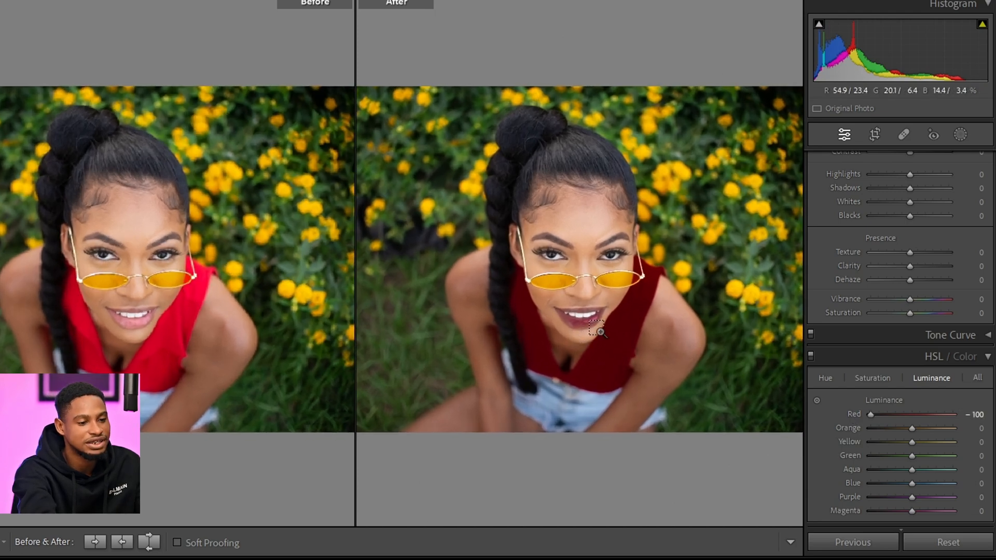
pyautogui.click(599, 331)
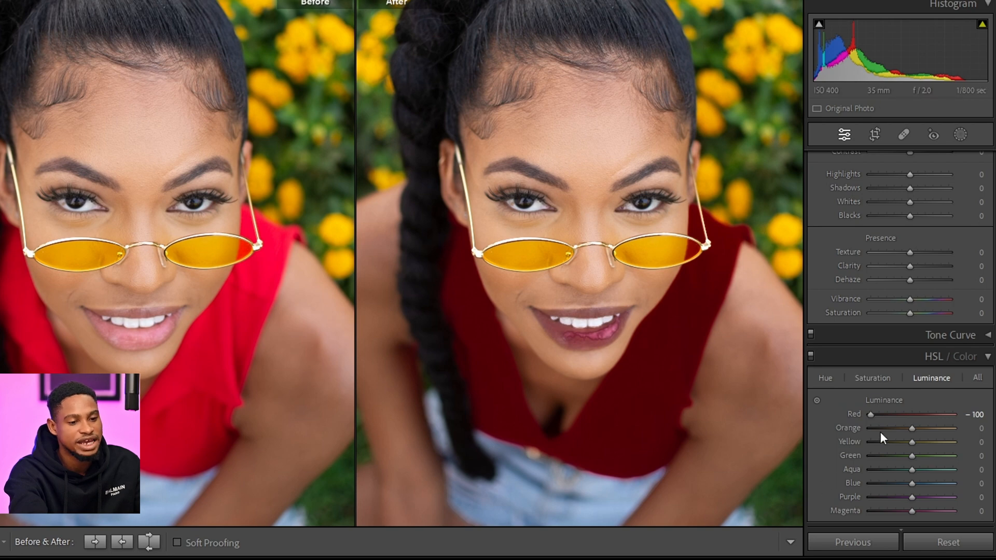
# Try the red luminance at +100, and settle on +17.
pyautogui.moveTo(874, 420); pyautogui.dragTo(977, 410)
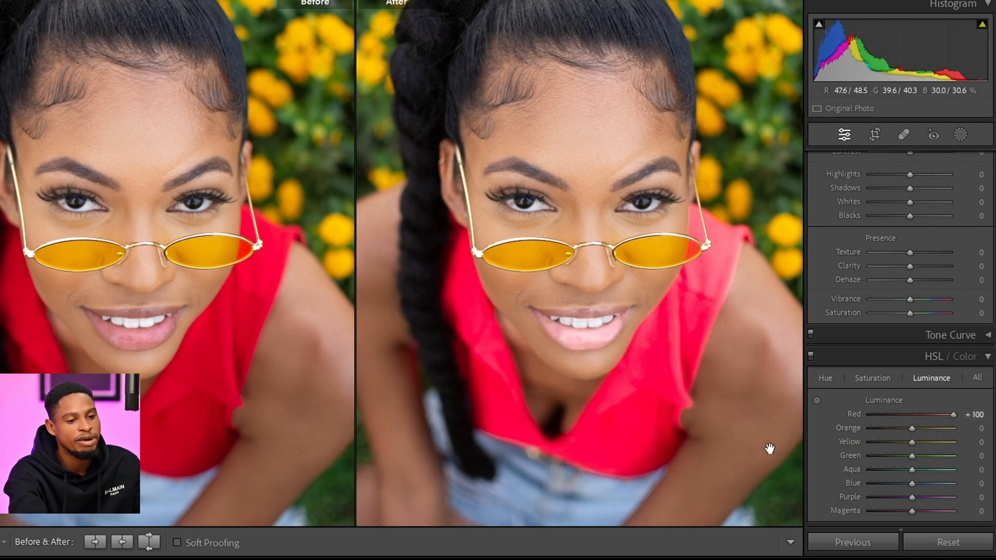
pyautogui.moveTo(943, 416); pyautogui.dragTo(916, 416)
pyautogui.click(678, 382)
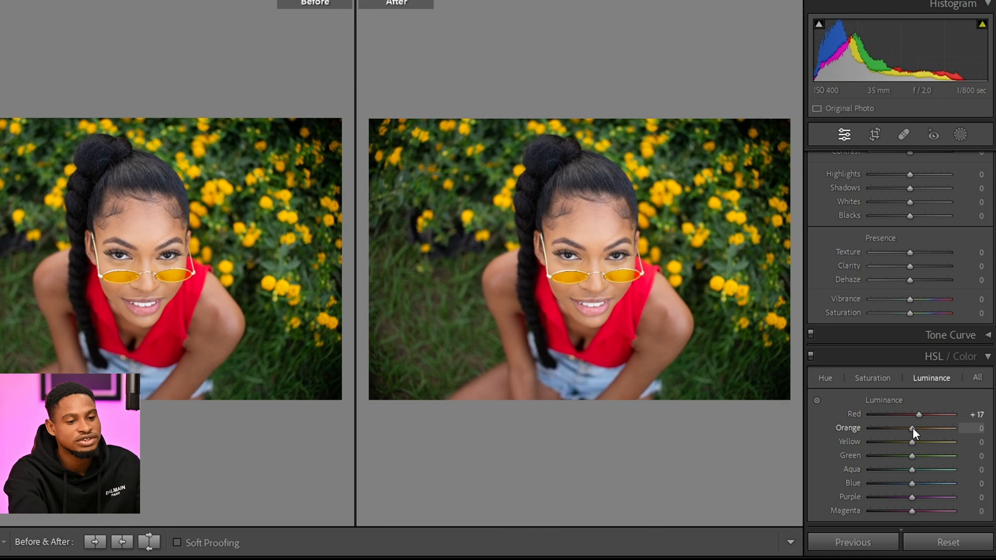
# Try the yellow luminance at +100 and -100 while inspecting the flowers up close, and settle on -2.
pyautogui.moveTo(912, 442); pyautogui.dragTo(958, 441)
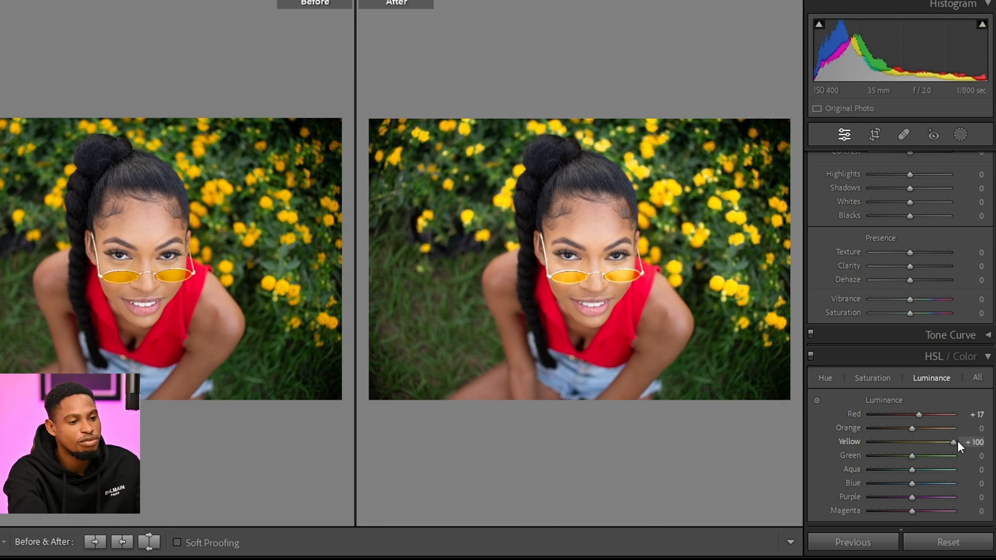
pyautogui.click(675, 182)
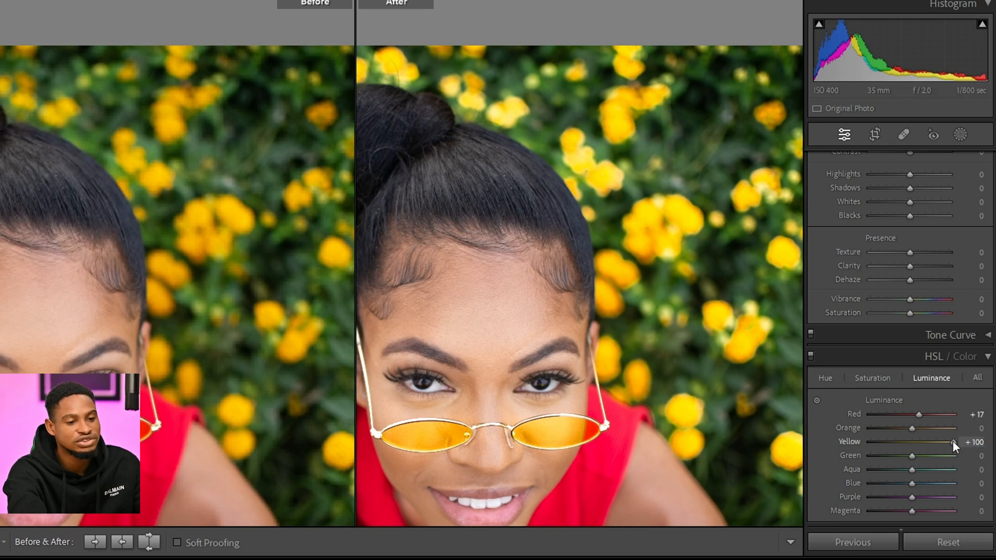
pyautogui.moveTo(953, 441); pyautogui.dragTo(838, 441)
pyautogui.click(672, 329)
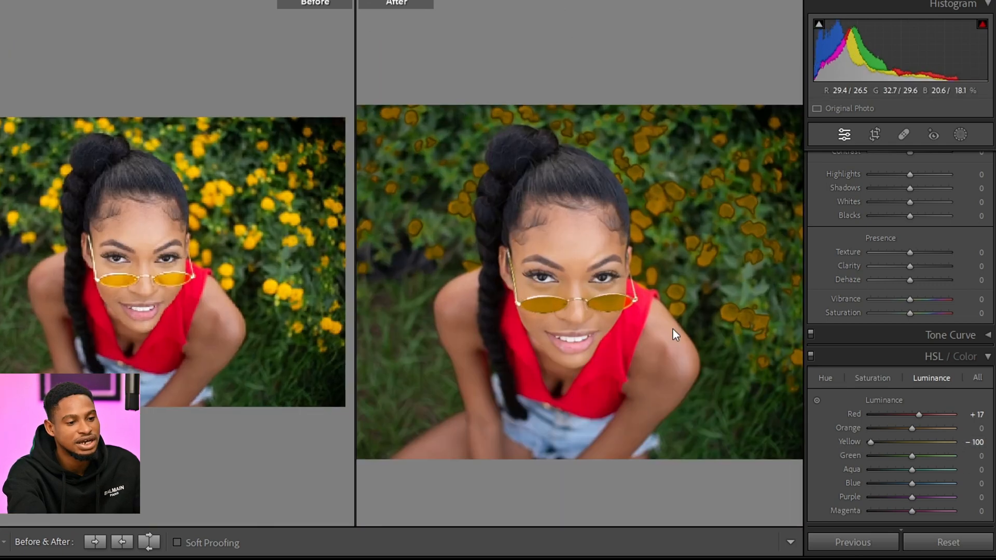
pyautogui.click(671, 326)
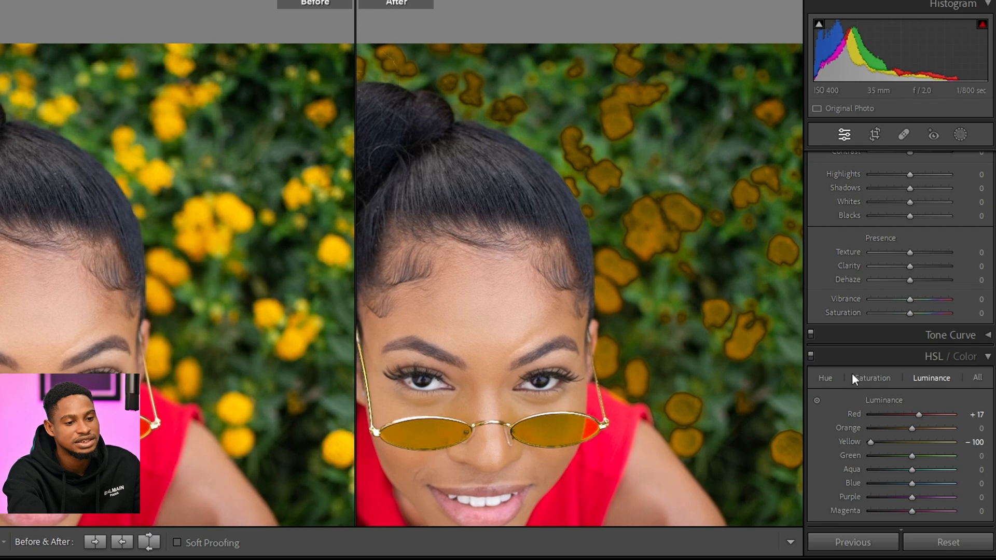
pyautogui.click(911, 441)
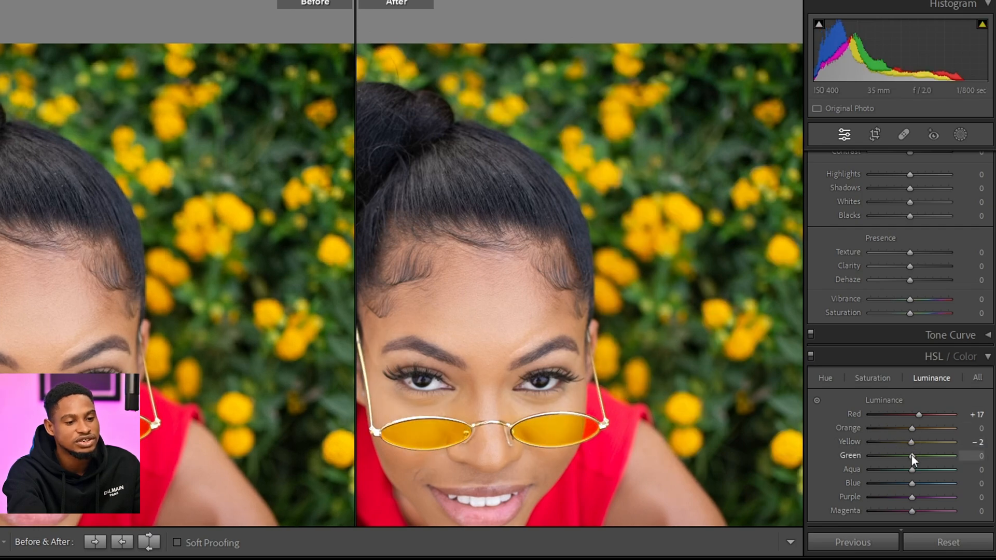
# Raise the green luminance to +63 with the whole photo in view.
pyautogui.click(648, 433)
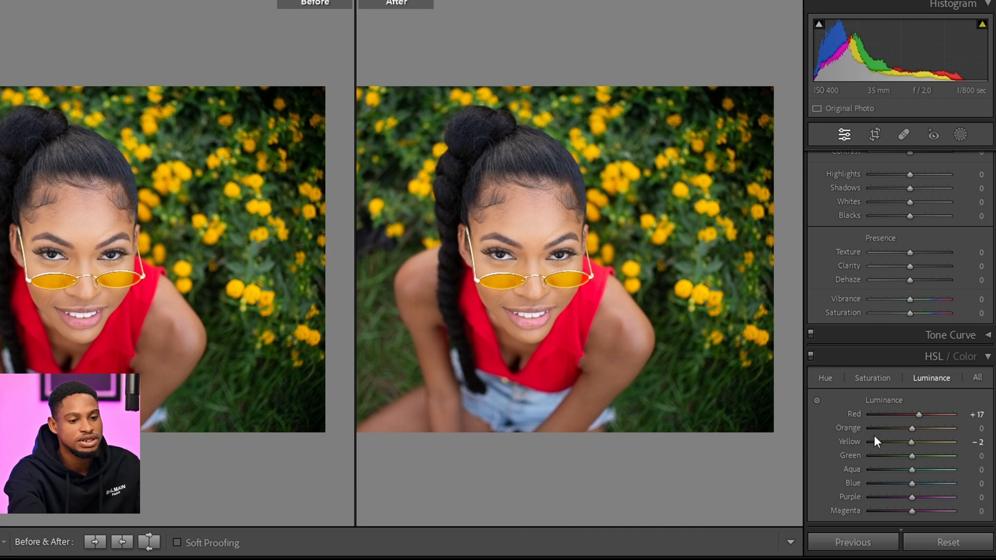
pyautogui.moveTo(914, 457); pyautogui.dragTo(940, 456)
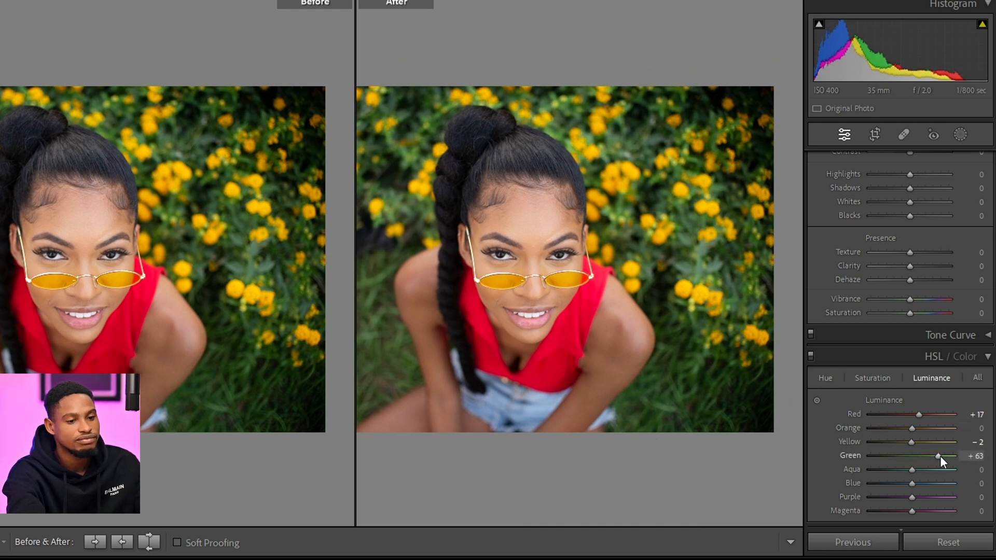
# Try the green luminance at +100 and at -100 on the background foliage.
pyautogui.moveTo(940, 456); pyautogui.dragTo(976, 456)
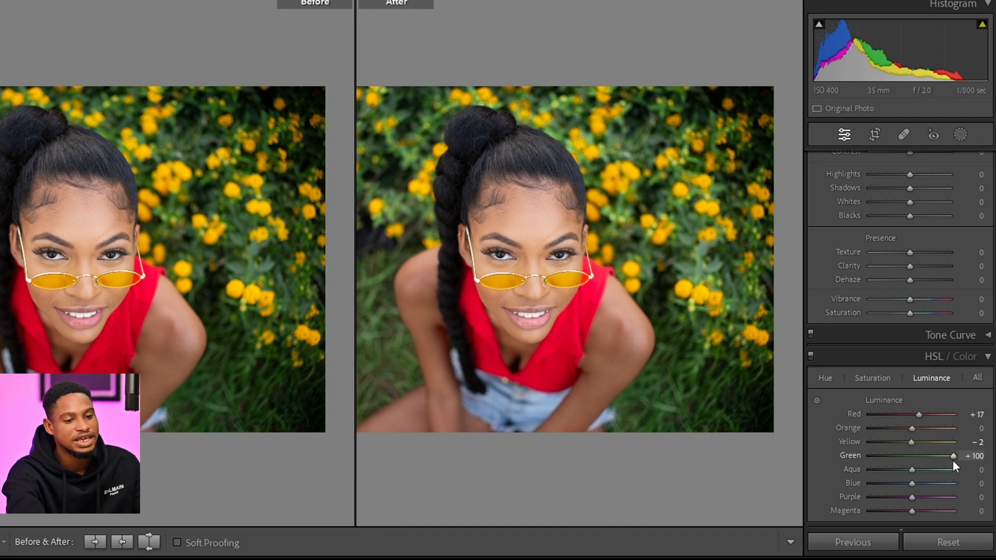
pyautogui.moveTo(954, 457); pyautogui.dragTo(843, 449)
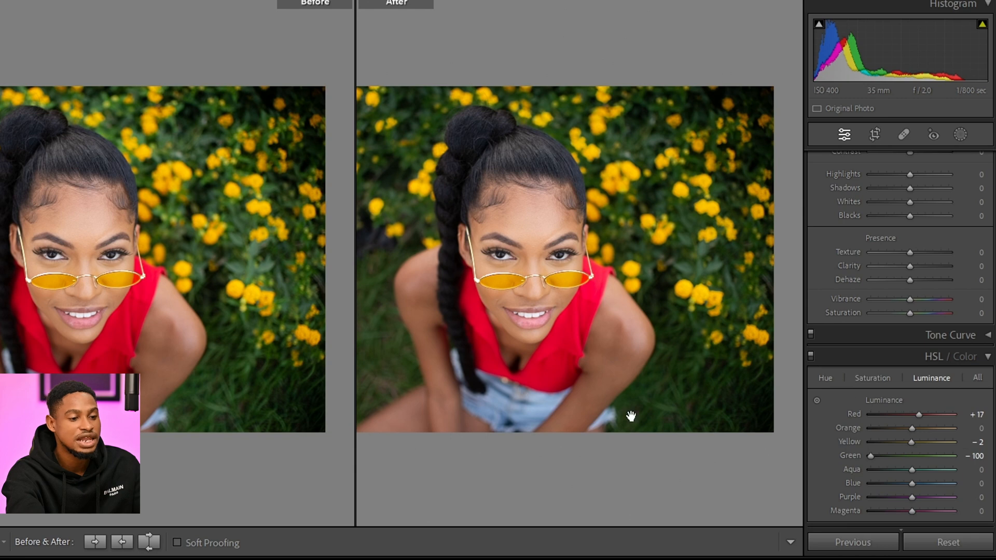
# Try targeted luminance adjustment on the denim shorts at blue +100 and -100 and on the top at red -72, and reset the photo.
pyautogui.click(817, 400)
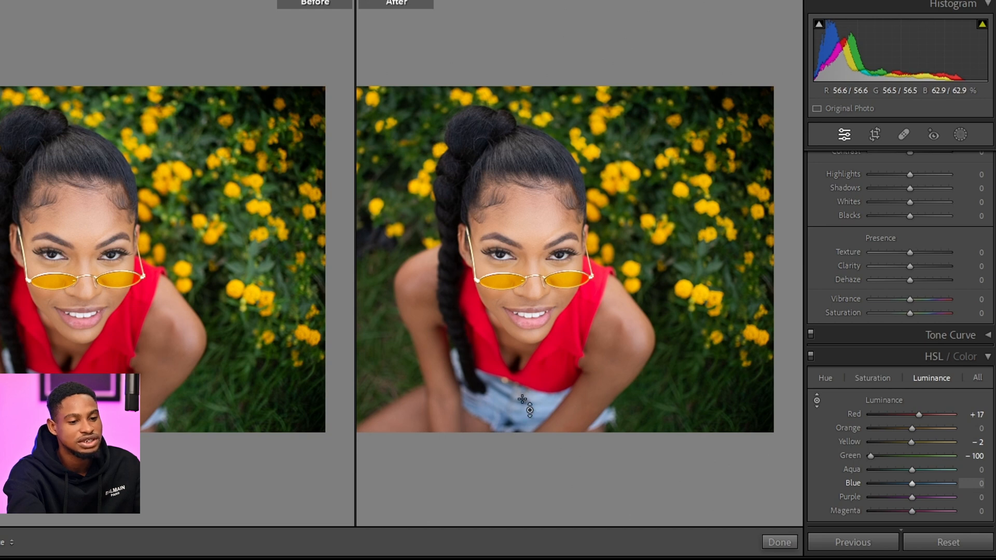
pyautogui.moveTo(522, 399); pyautogui.dragTo(522, 352)
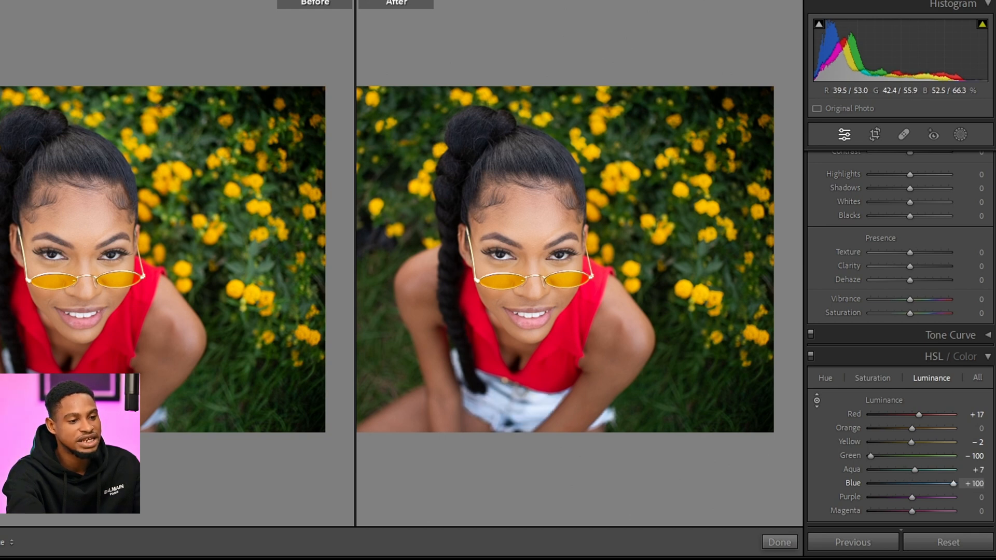
pyautogui.moveTo(522, 353); pyautogui.dragTo(522, 451)
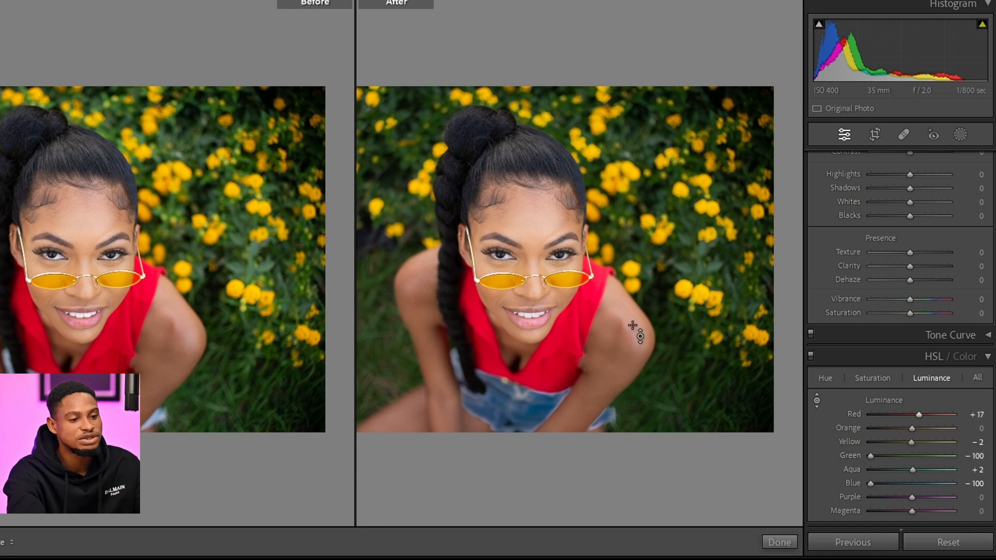
pyautogui.moveTo(544, 353); pyautogui.dragTo(544, 415)
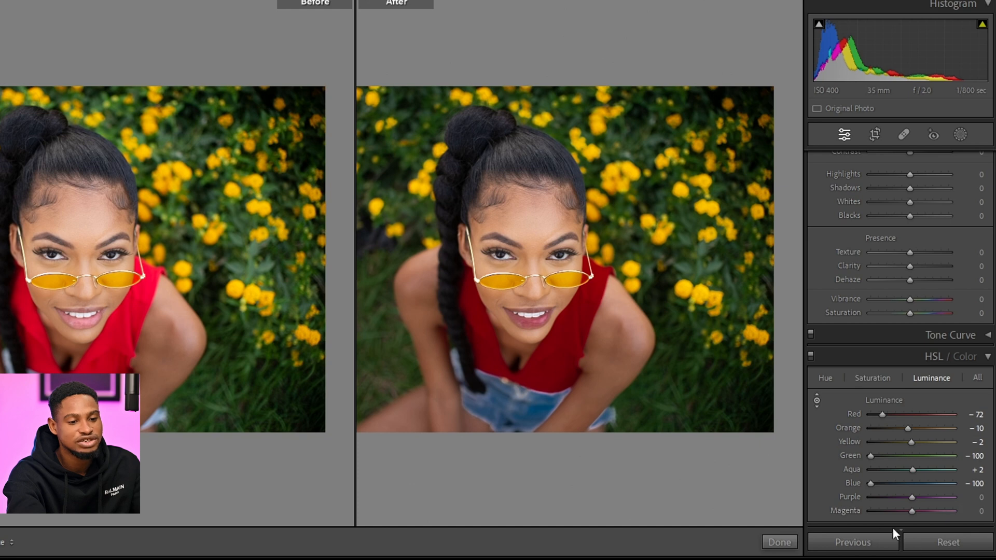
pyautogui.click(957, 538)
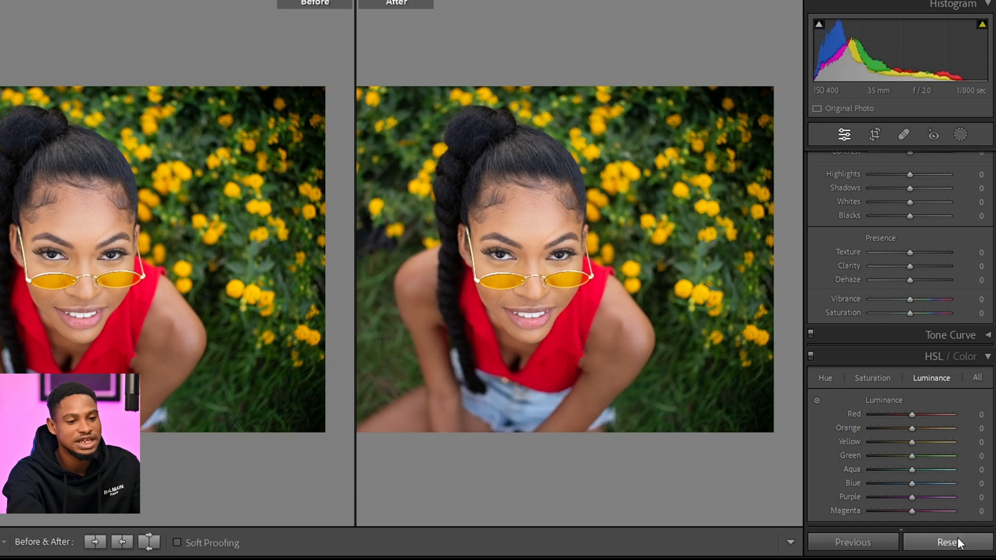
# Try red at hue -3, saturation -2 and luminance +100 in the per-colour HSL view, and reset the photo.
pyautogui.click(969, 355)
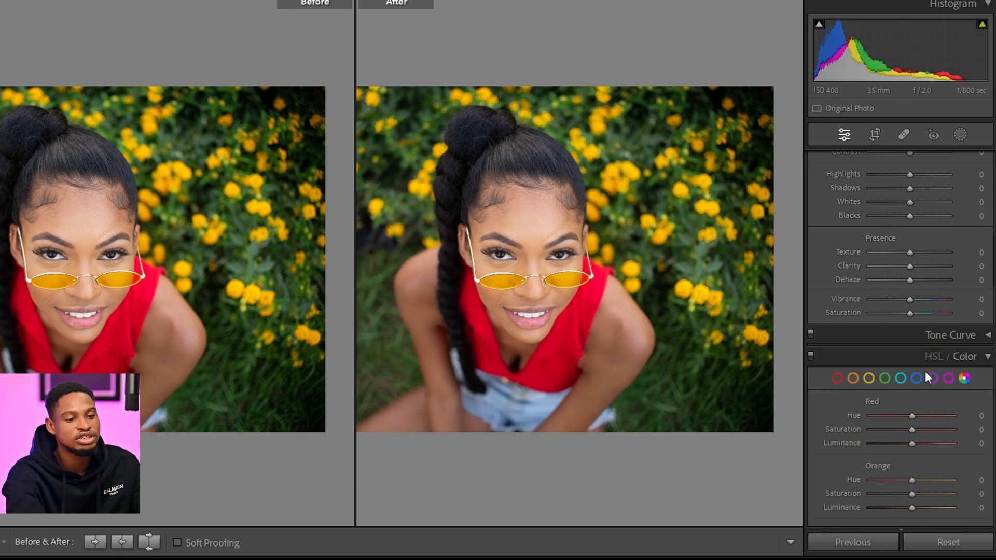
pyautogui.click(839, 378)
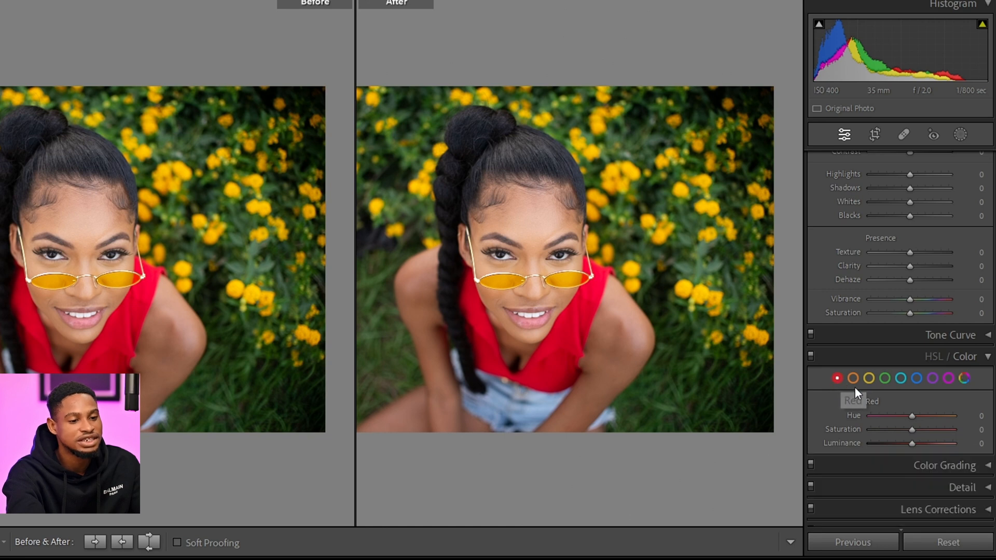
pyautogui.moveTo(914, 418); pyautogui.dragTo(950, 444)
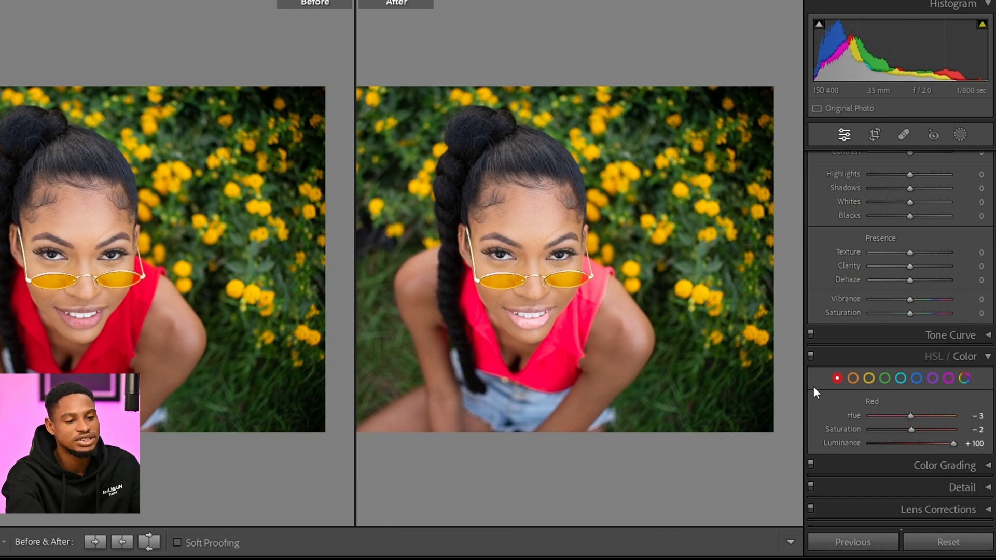
pyautogui.click(958, 546)
pyautogui.click(872, 357)
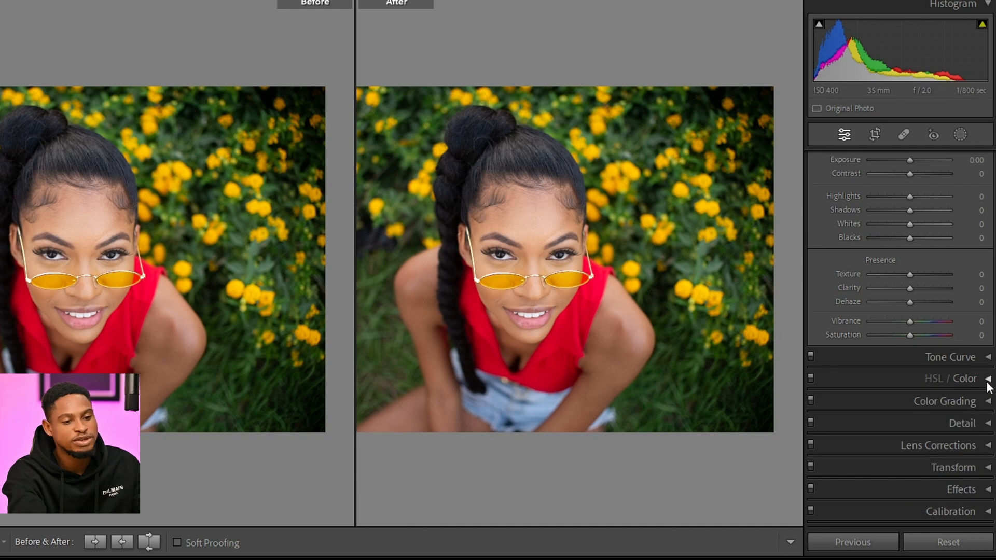
# Try colour grading the shadows with blue at hue 226, saturation 47, and with red at hue 1, saturation 100.
pyautogui.click(988, 406)
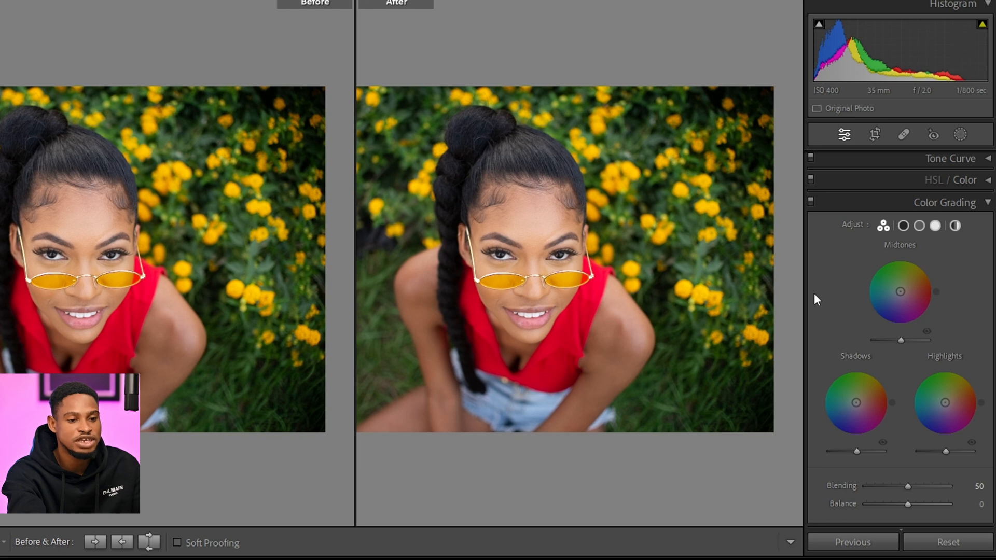
pyautogui.click(903, 226)
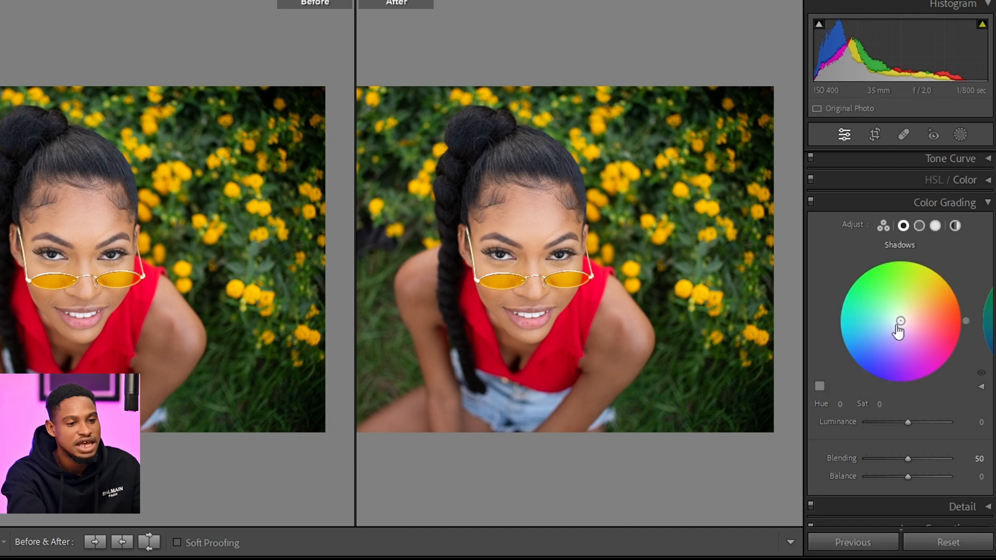
pyautogui.moveTo(900, 328); pyautogui.dragTo(881, 341)
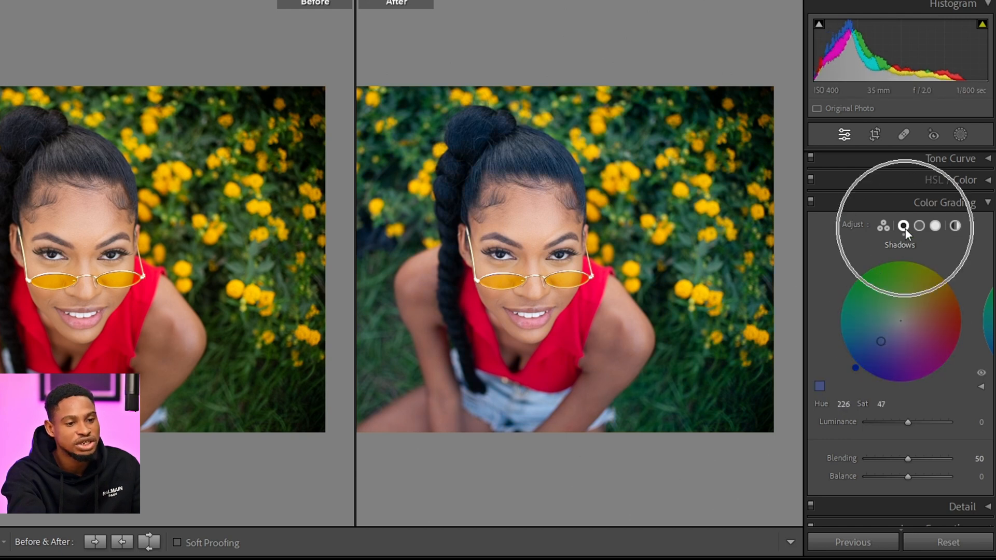
pyautogui.moveTo(880, 342); pyautogui.dragTo(955, 320)
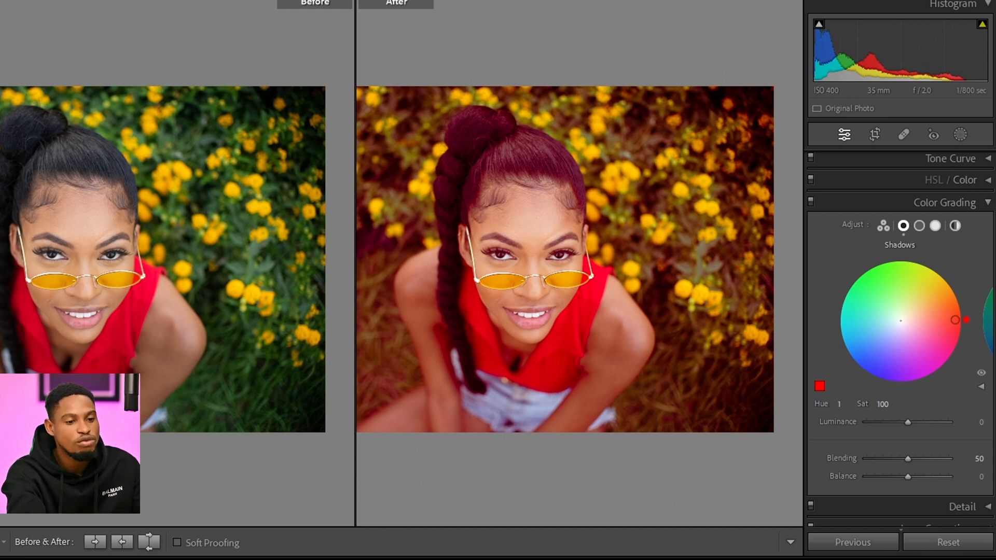
# Tint the shadows a subtle blue at hue 225, saturation 12, and set their luminance to -25.
pyautogui.moveTo(955, 319); pyautogui.dragTo(896, 326)
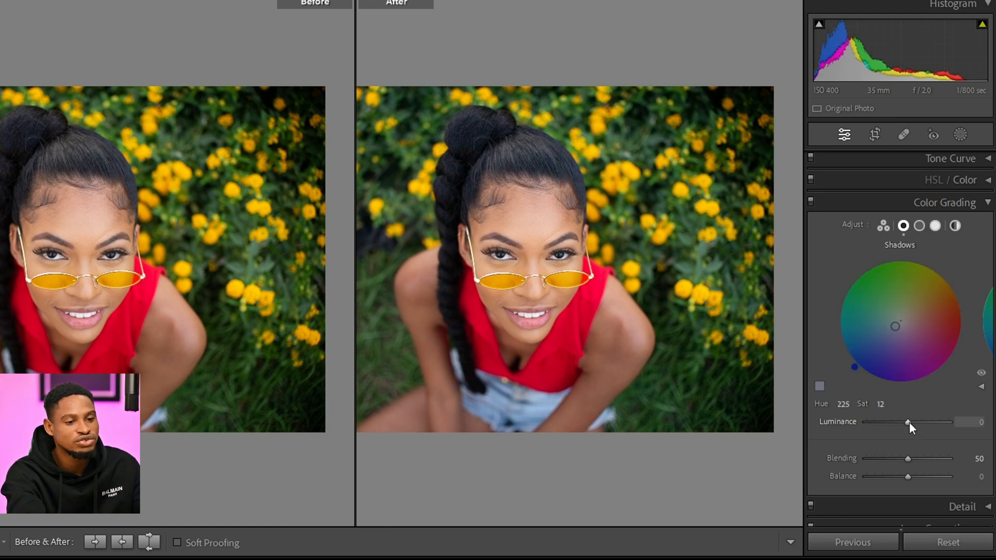
pyautogui.click(909, 422)
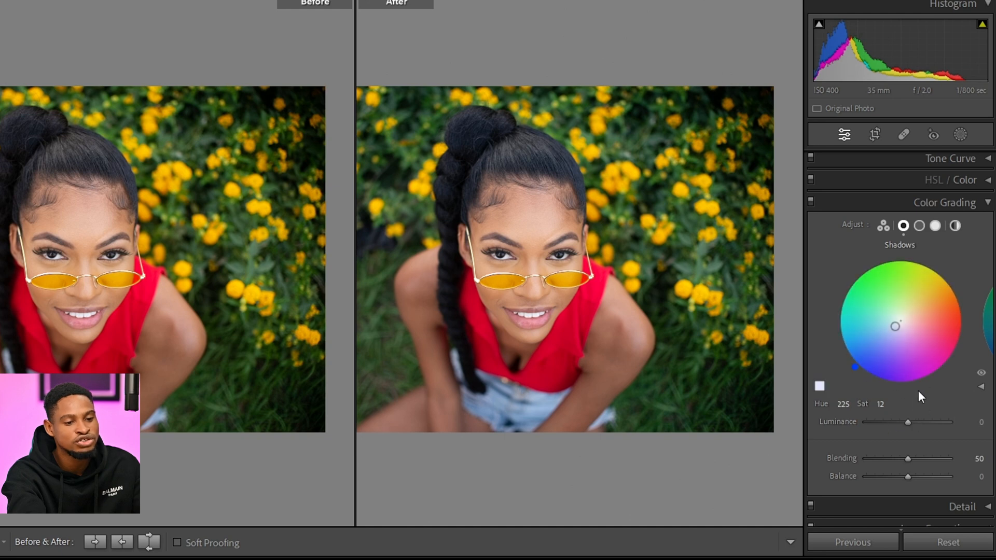
pyautogui.moveTo(909, 421)
pyautogui.mouseDown()
pyautogui.moveTo(961, 422)
pyautogui.moveTo(870, 428)
pyautogui.moveTo(895, 426)
pyautogui.mouseUp()
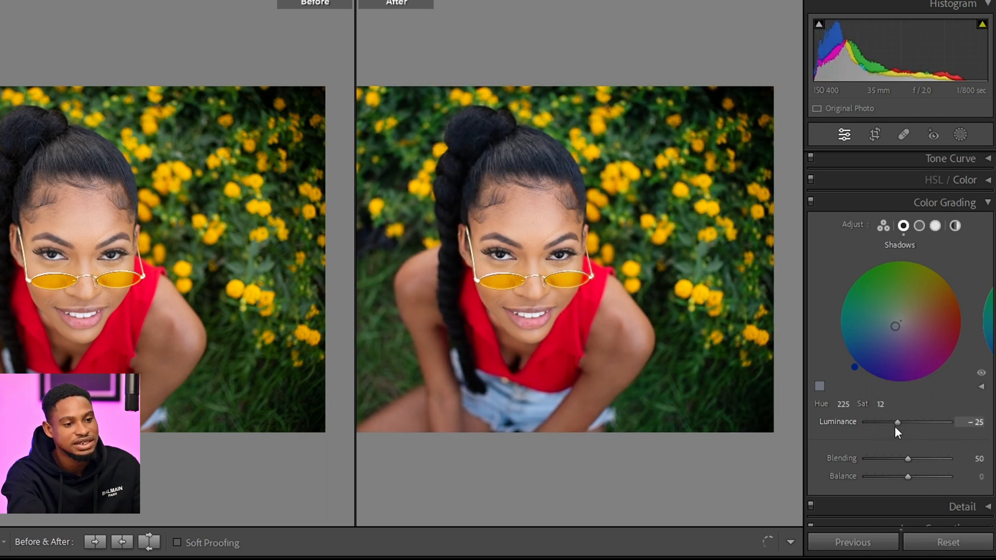
# Tint the midtones a warm orange at hue 39, saturation 47, and set their luminance to -13.
pyautogui.click(919, 226)
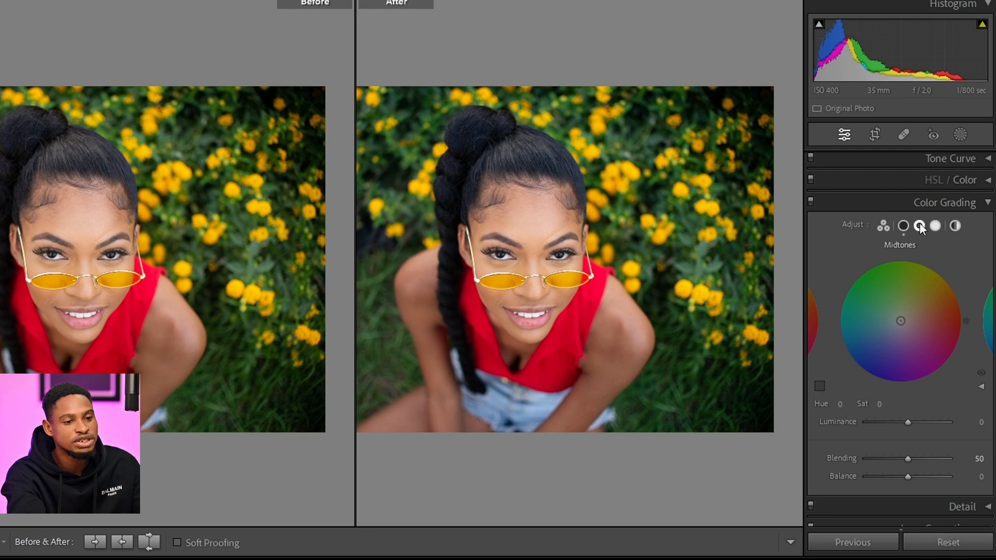
pyautogui.moveTo(901, 311); pyautogui.dragTo(923, 303)
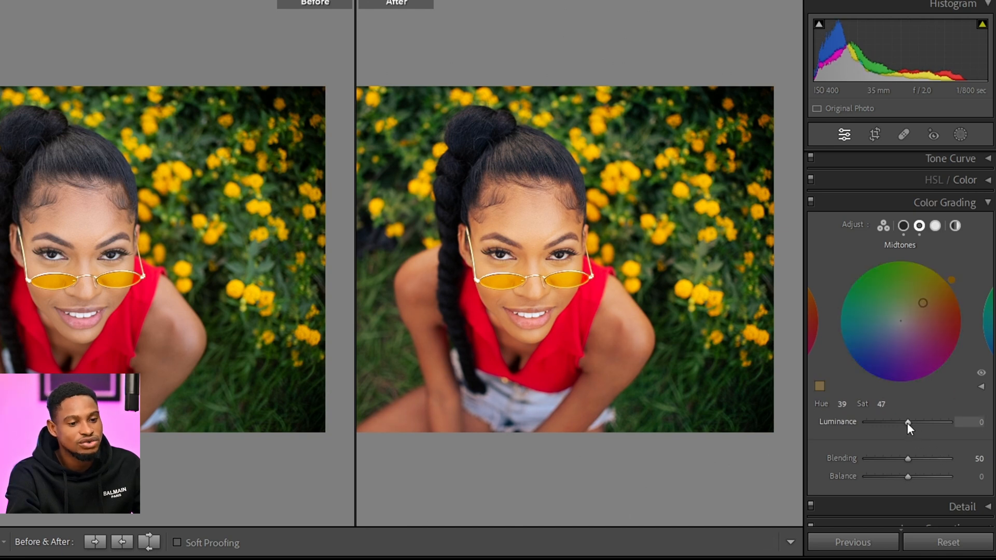
pyautogui.moveTo(908, 422)
pyautogui.mouseDown()
pyautogui.moveTo(932, 424)
pyautogui.moveTo(891, 430)
pyautogui.moveTo(902, 425)
pyautogui.mouseUp()
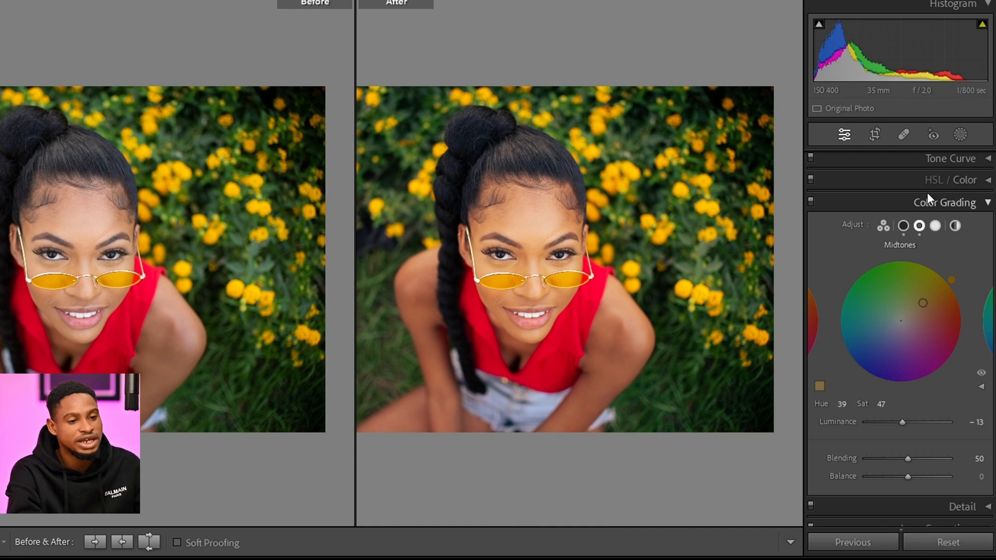
# Tint the highlights with hue 356, saturation 25, and apply a global tint with hue 135, saturation 4.
pyautogui.click(935, 225)
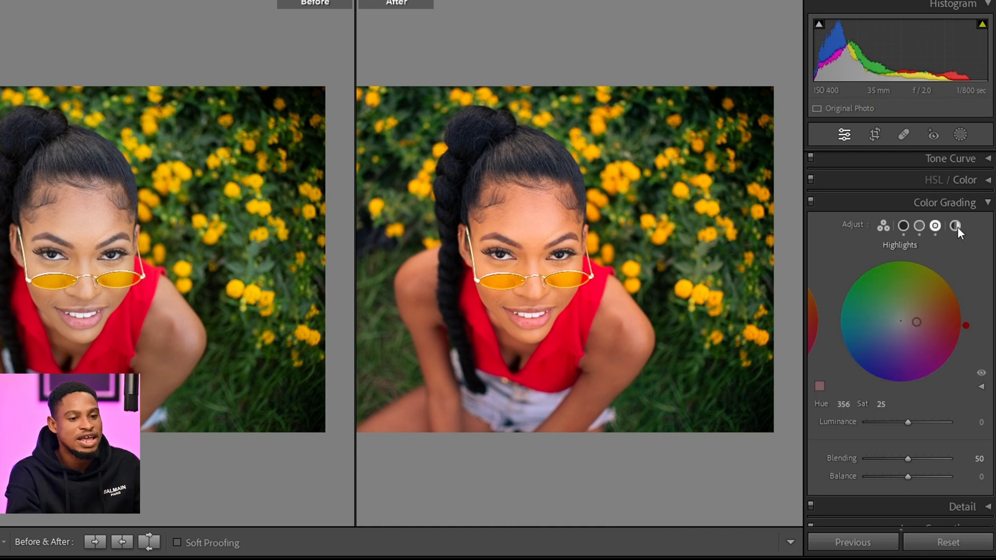
pyautogui.click(956, 226)
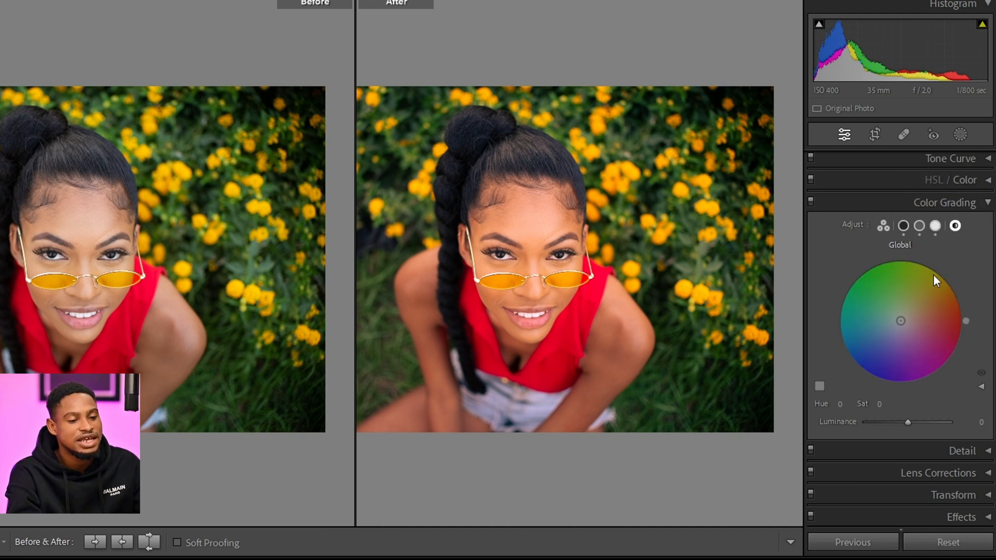
pyautogui.moveTo(933, 275); pyautogui.dragTo(899, 319)
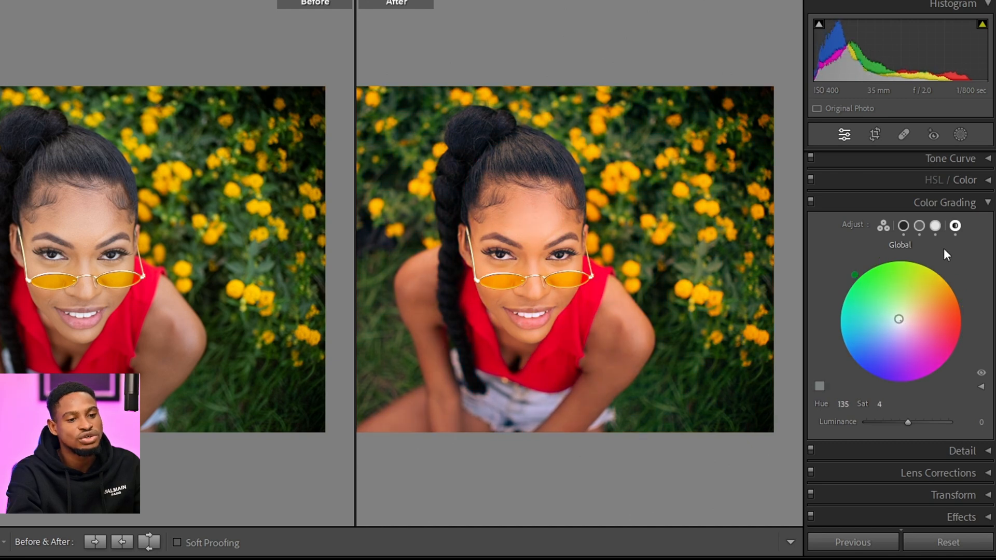
# Reset all adjustments, and leave the before/after comparison to show the single photo.
pyautogui.click(945, 540)
pyautogui.press('y')
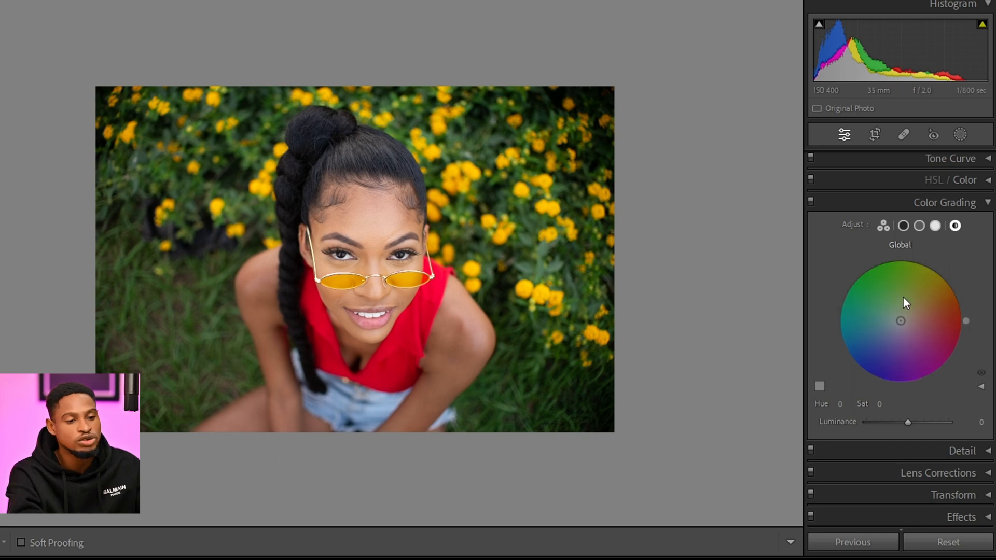
pyautogui.click(984, 201)
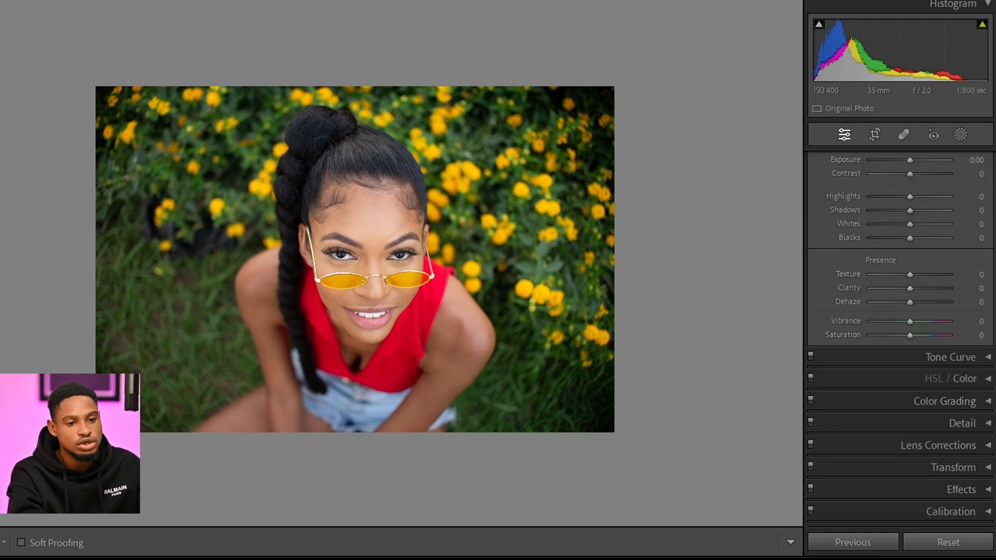
# Set the green primary calibration to saturation +81 and hue +42.
pyautogui.click(985, 512)
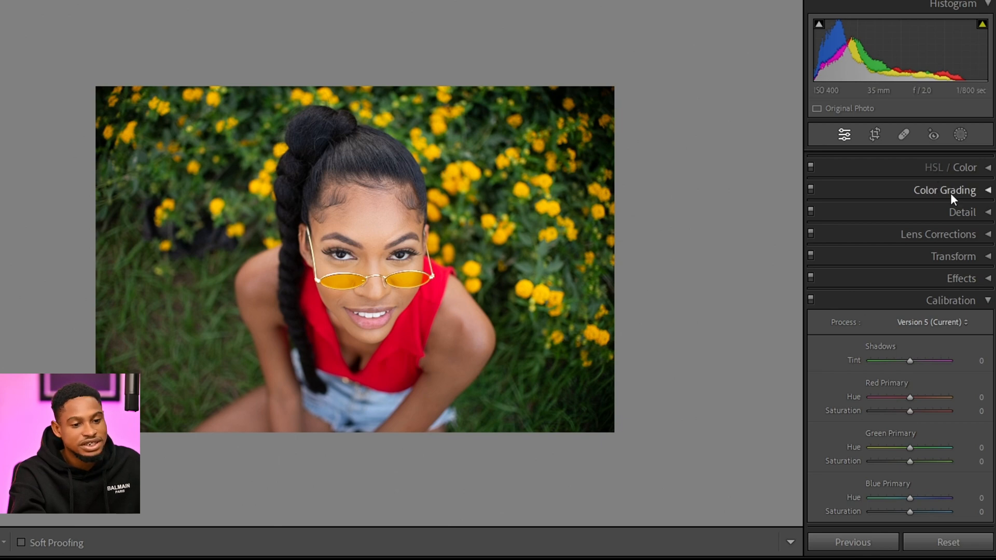
pyautogui.press('ctrl')
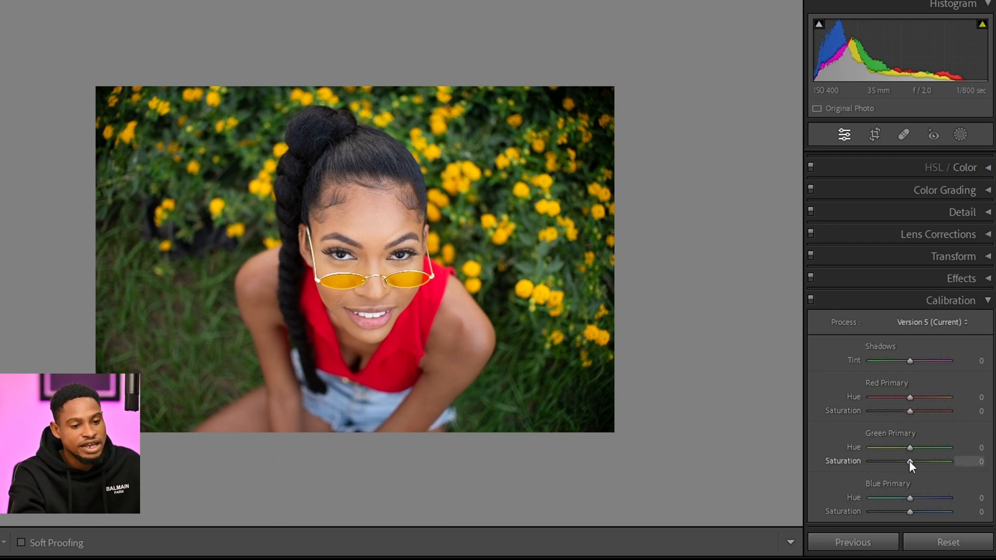
pyautogui.moveTo(909, 462); pyautogui.dragTo(941, 462)
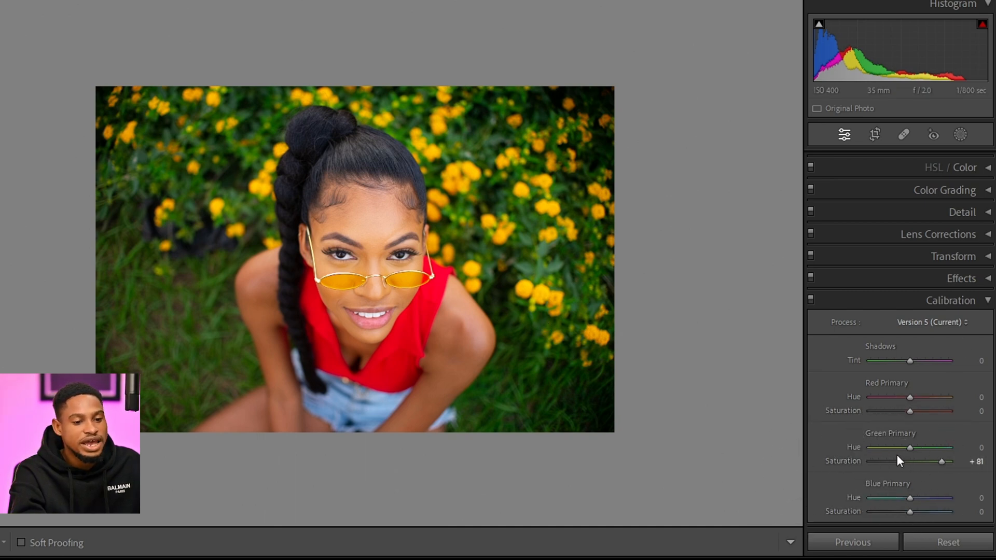
pyautogui.moveTo(908, 447)
pyautogui.mouseDown()
pyautogui.moveTo(893, 447)
pyautogui.moveTo(925, 448)
pyautogui.mouseUp()
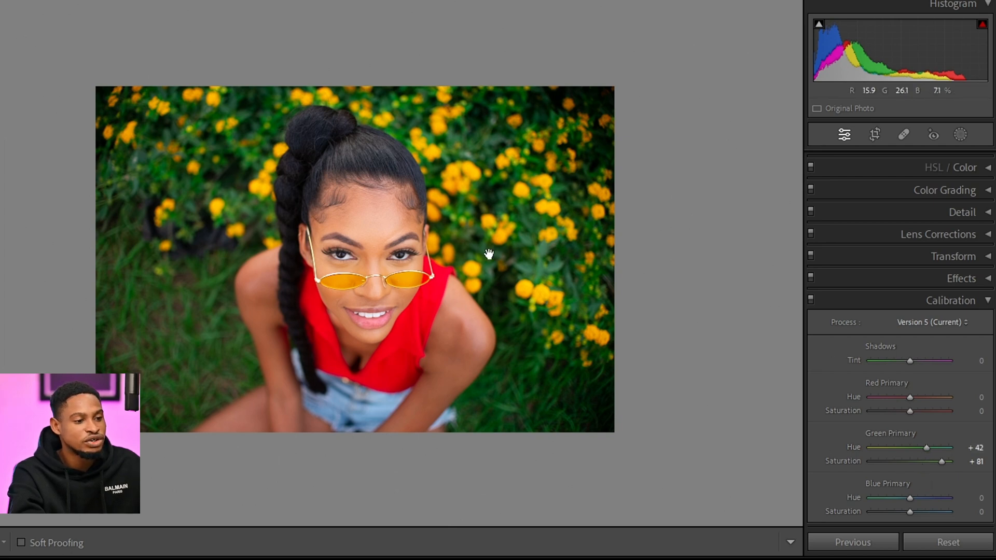
# Set the blue primary calibration to hue -21 and saturation +77, and compare the photo before and after.
pyautogui.press('ctrl')
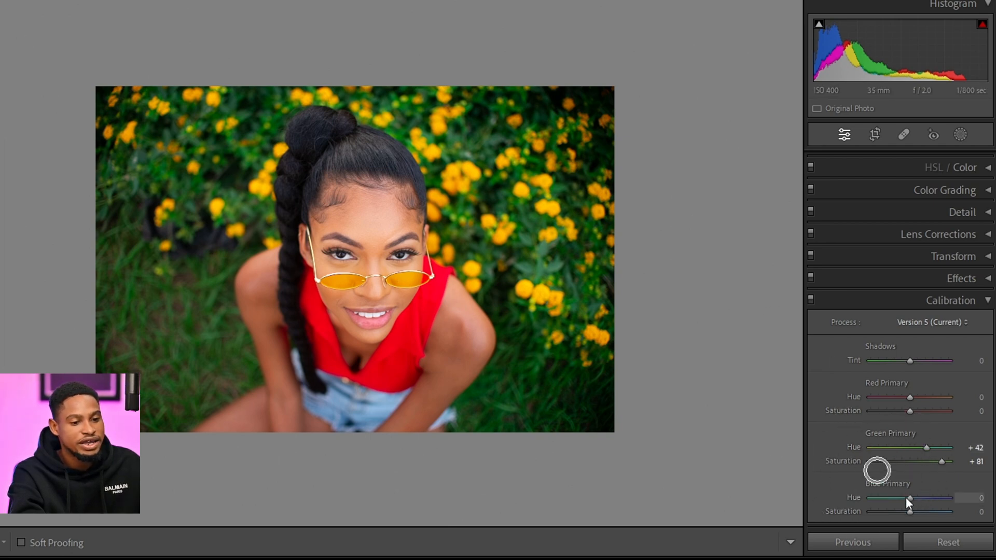
pyautogui.moveTo(911, 513)
pyautogui.mouseDown()
pyautogui.moveTo(942, 513)
pyautogui.moveTo(904, 499)
pyautogui.mouseUp()
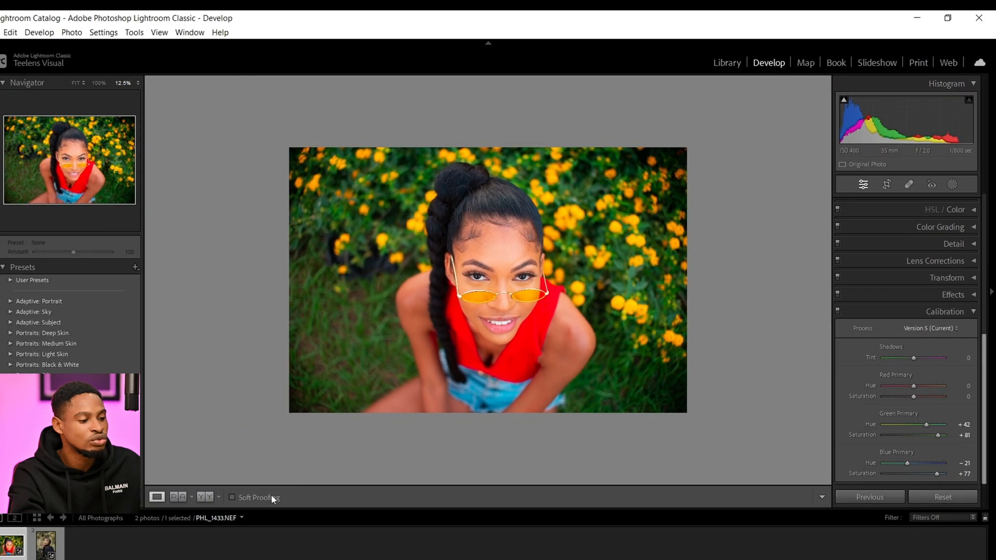
pyautogui.click(90, 520)
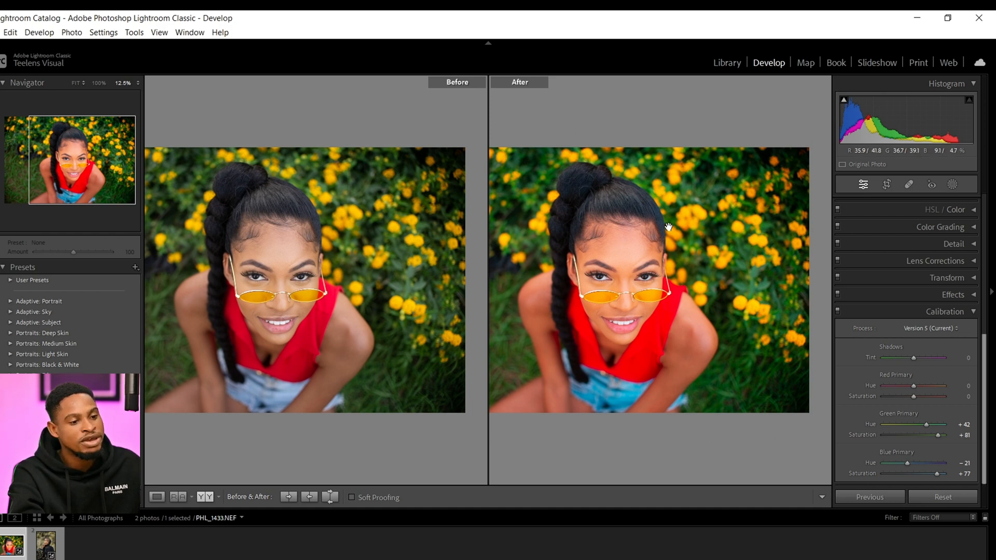
# Switch to the headscarf portrait, 1D0A9617 copy.jpg, in the before/after comparison.
pyautogui.press('ctrl')
pyautogui.press('ctrl')
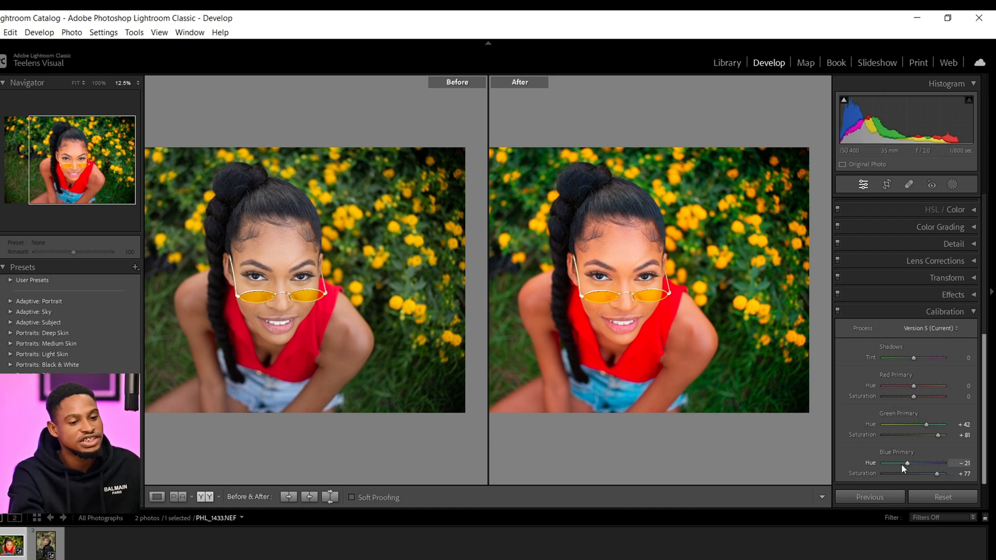
pyautogui.press('ctrl')
pyautogui.press('ctrl')
pyautogui.press('ctrl')
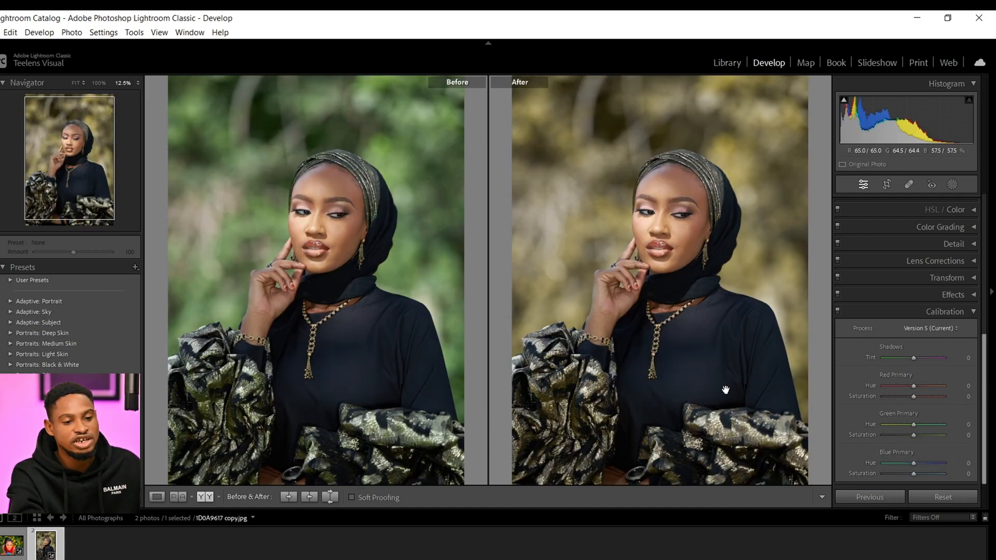
# Reset the headscarf portrait, then calibrate the green primary to hue +32, saturation +77 and the blue primary to hue -5, saturation +72.
pyautogui.click(942, 498)
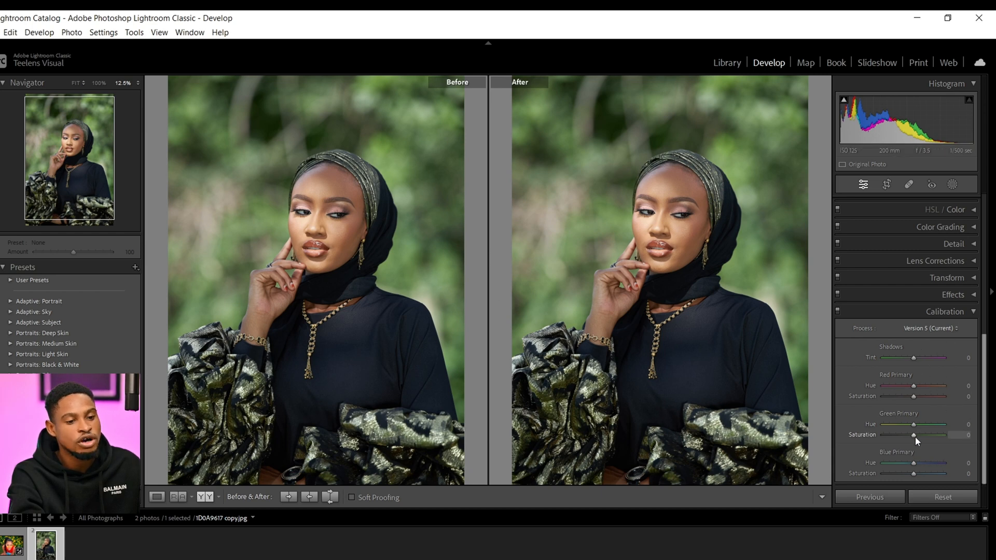
pyautogui.moveTo(914, 436)
pyautogui.mouseDown()
pyautogui.moveTo(939, 436)
pyautogui.moveTo(926, 429)
pyautogui.mouseUp()
pyautogui.moveTo(914, 473)
pyautogui.mouseDown()
pyautogui.moveTo(937, 474)
pyautogui.moveTo(911, 464)
pyautogui.mouseUp()
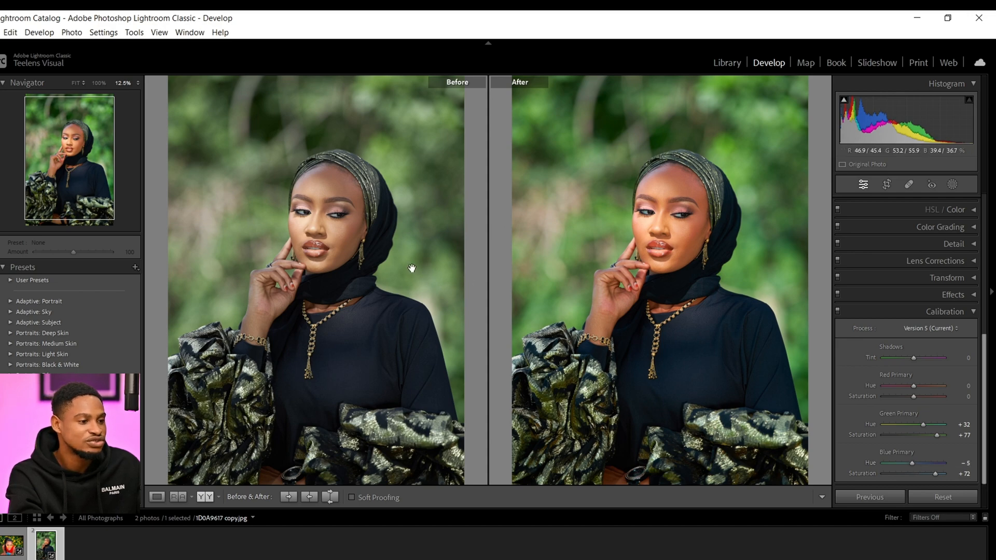
# Examine the face, headscarf, necklace and outfit up close in the before/after comparison.
pyautogui.click(334, 224)
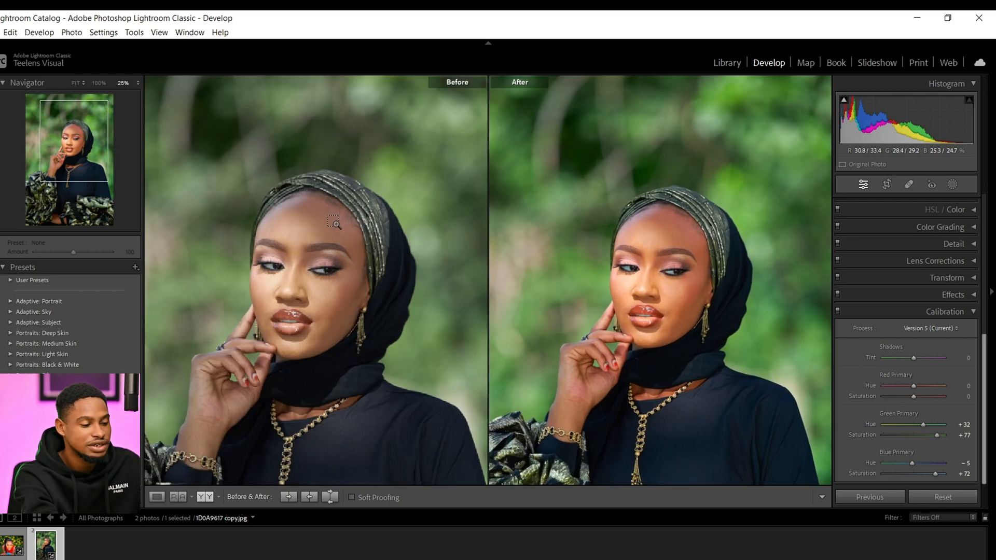
pyautogui.click(335, 224)
pyautogui.scroll(-6, 328, 319)
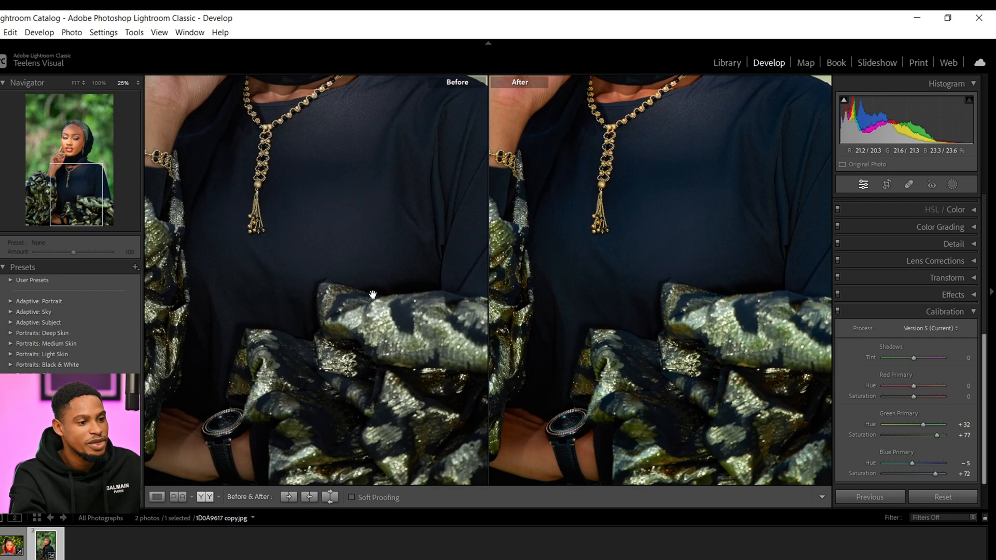
pyautogui.scroll(10, 373, 294)
pyautogui.scroll(-8, 373, 294)
pyautogui.scroll(2, 372, 293)
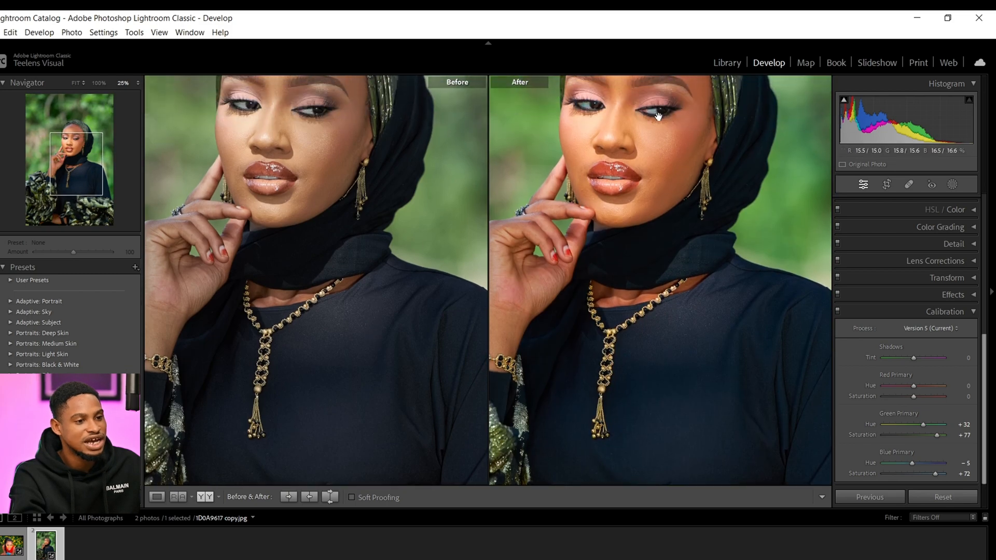
pyautogui.scroll(5, 640, 171)
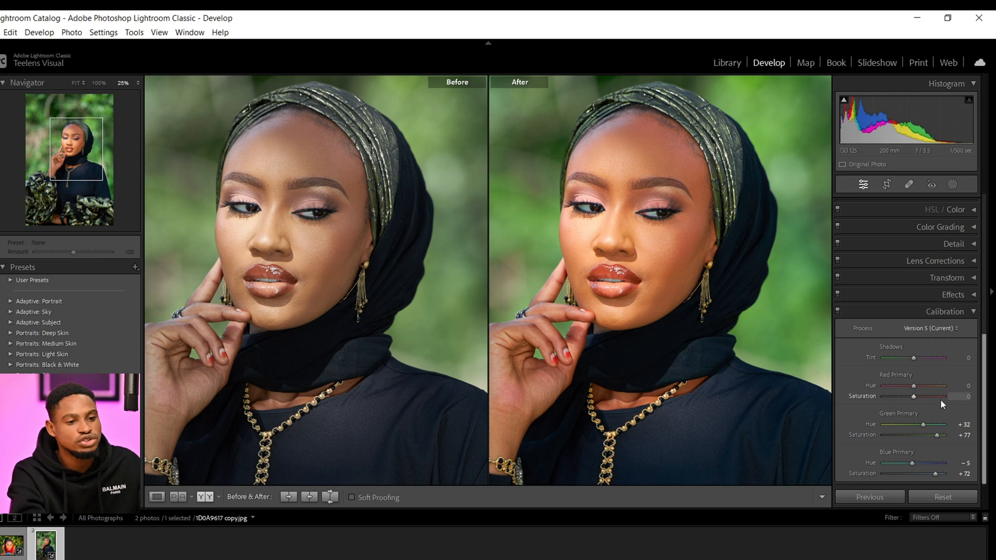
# Lower the HSL saturation of red to -13 and orange to -7, and check the whole portrait.
pyautogui.click(932, 212)
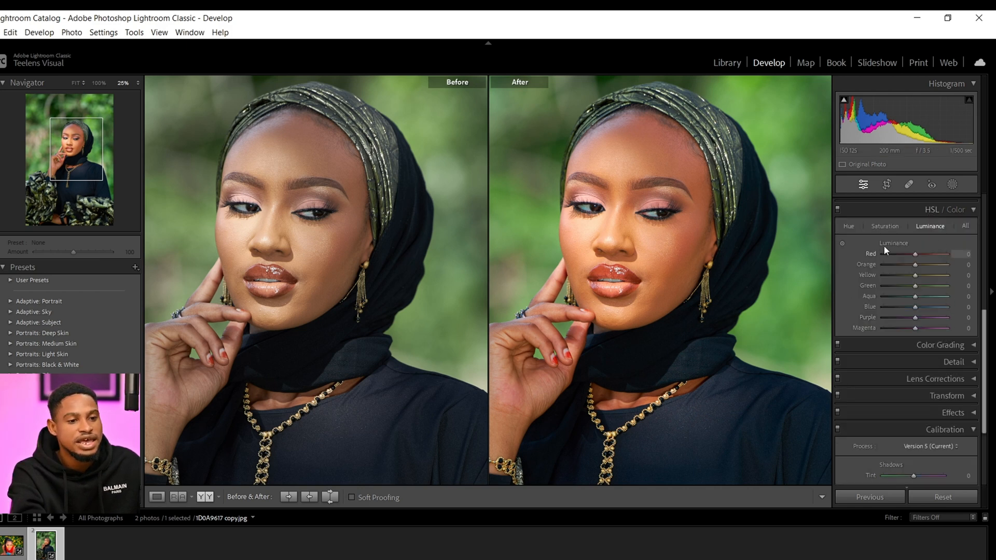
pyautogui.click(888, 229)
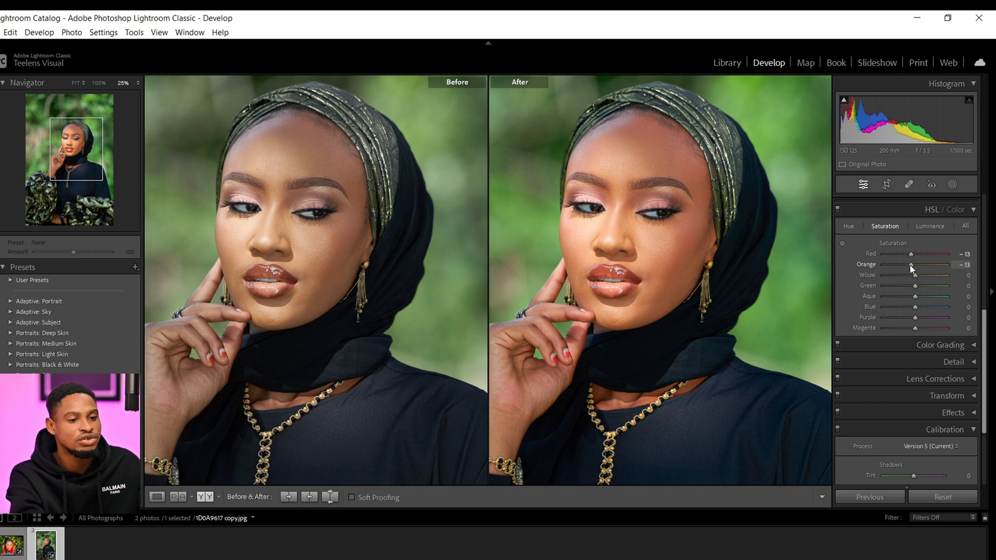
pyautogui.moveTo(910, 265); pyautogui.dragTo(912, 266)
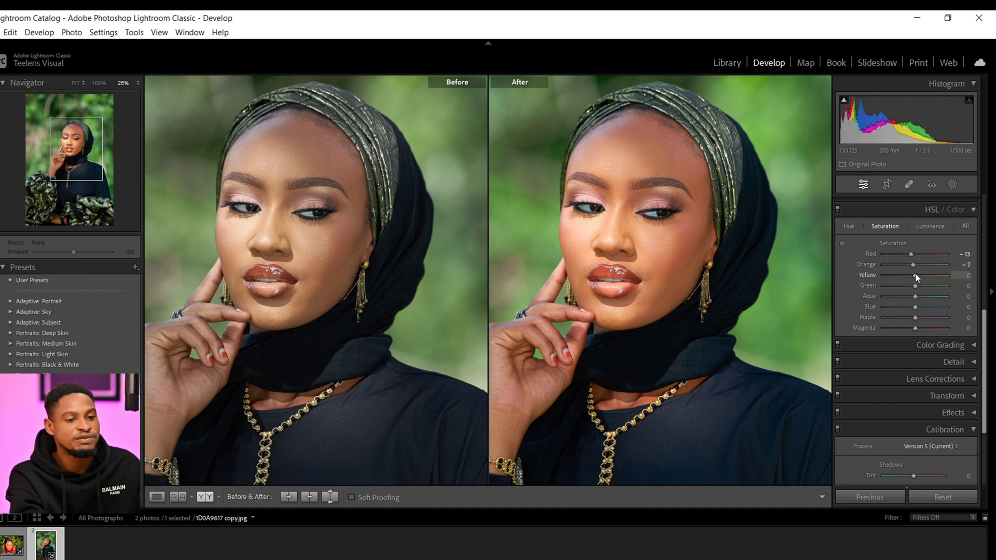
pyautogui.moveTo(578, 298); pyautogui.dragTo(579, 298)
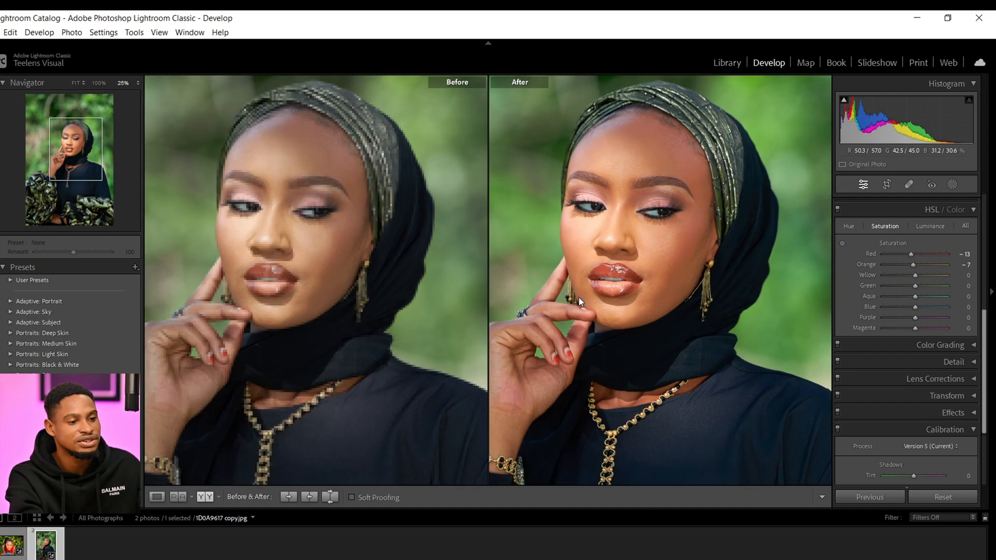
pyautogui.click(579, 300)
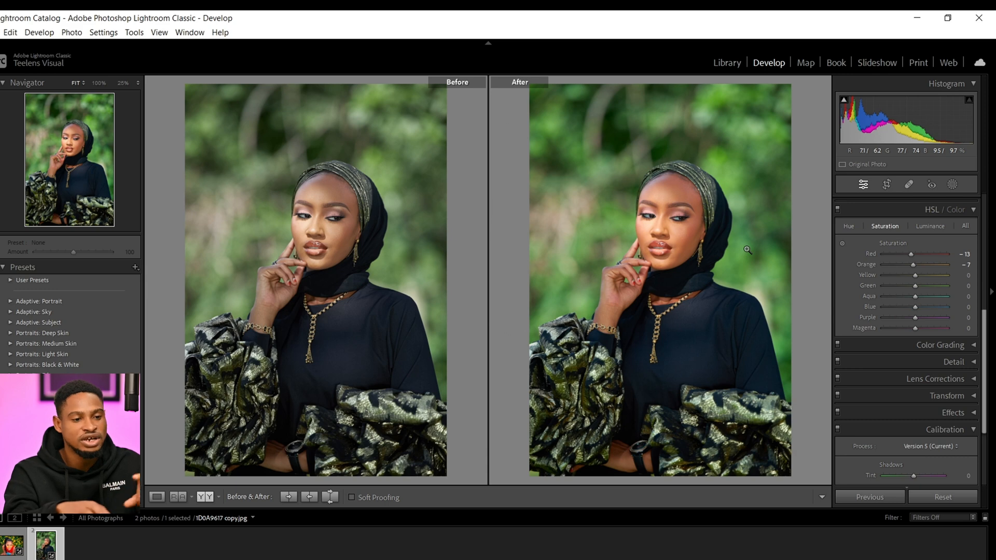
# Reset all adjustments on the headscarf portrait and show the single photo without the before/after comparison.
pyautogui.click(940, 499)
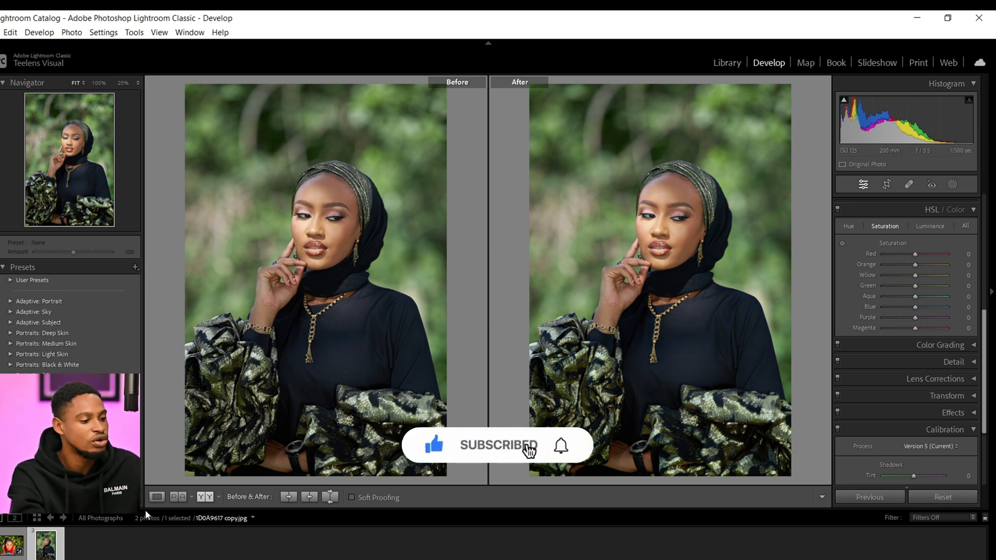
pyautogui.click(157, 497)
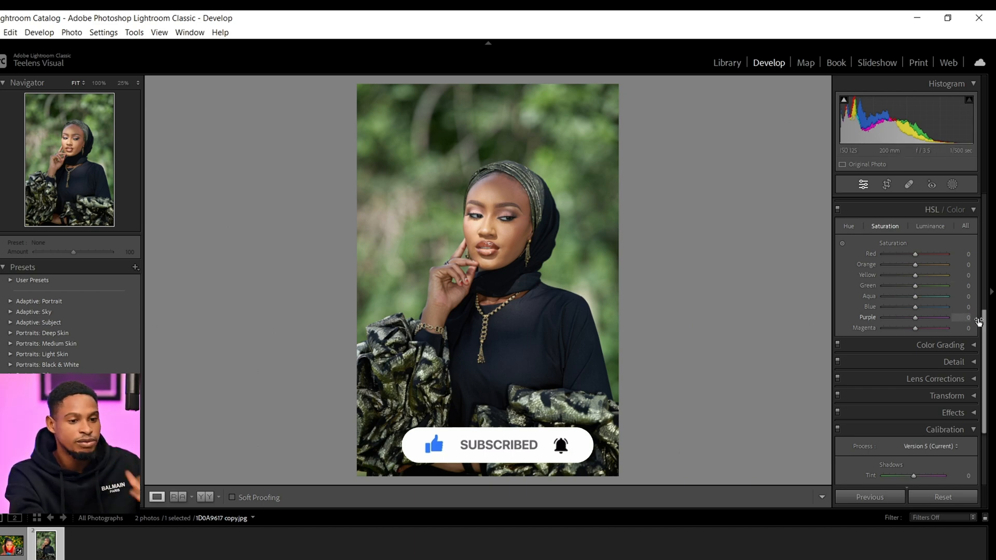
pyautogui.scroll(5, 960, 290)
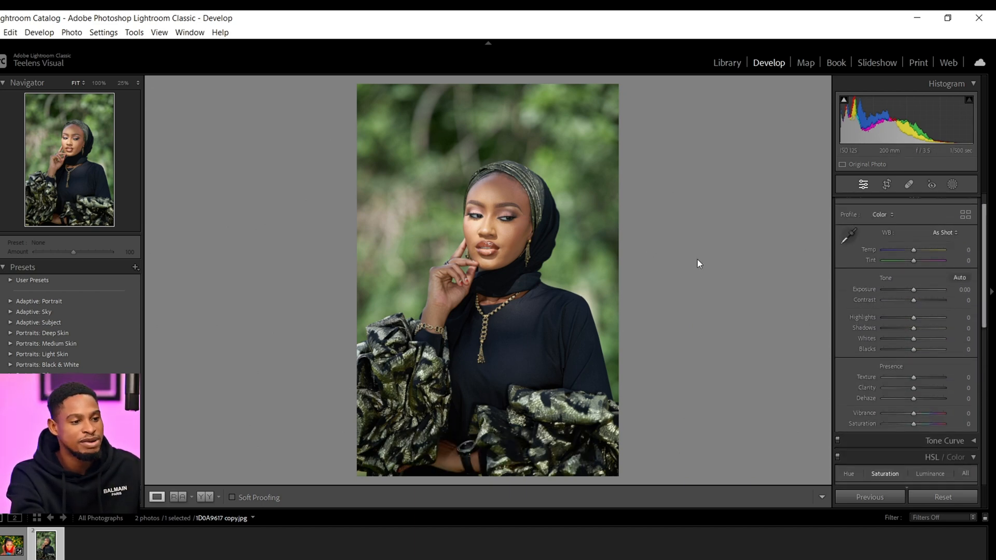
pyautogui.press('ctrl')
pyautogui.press('ctrl')
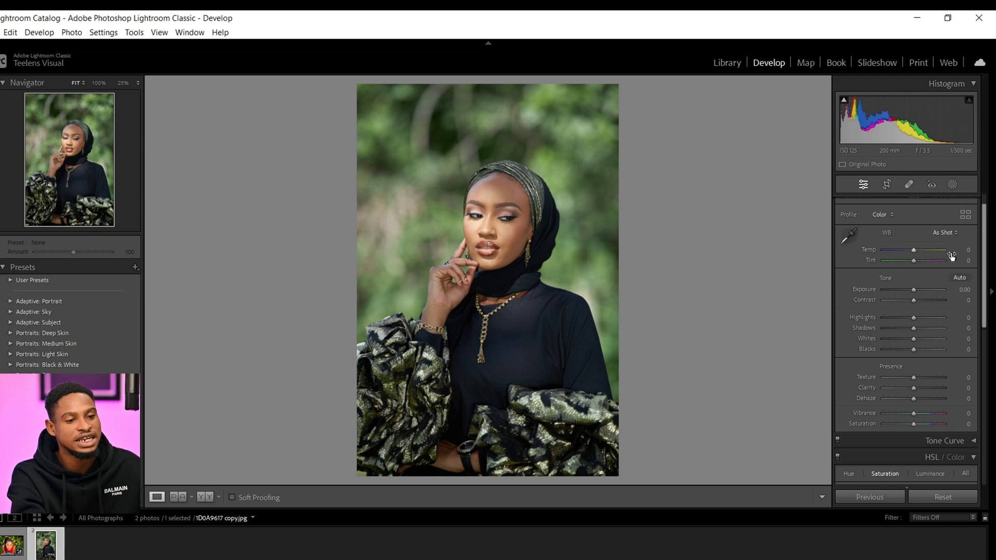
# Set the white balance to Temp +5 and Tint +14, and raise Vibrance to +26.
pyautogui.click(913, 251)
pyautogui.moveTo(913, 251); pyautogui.dragTo(914, 250)
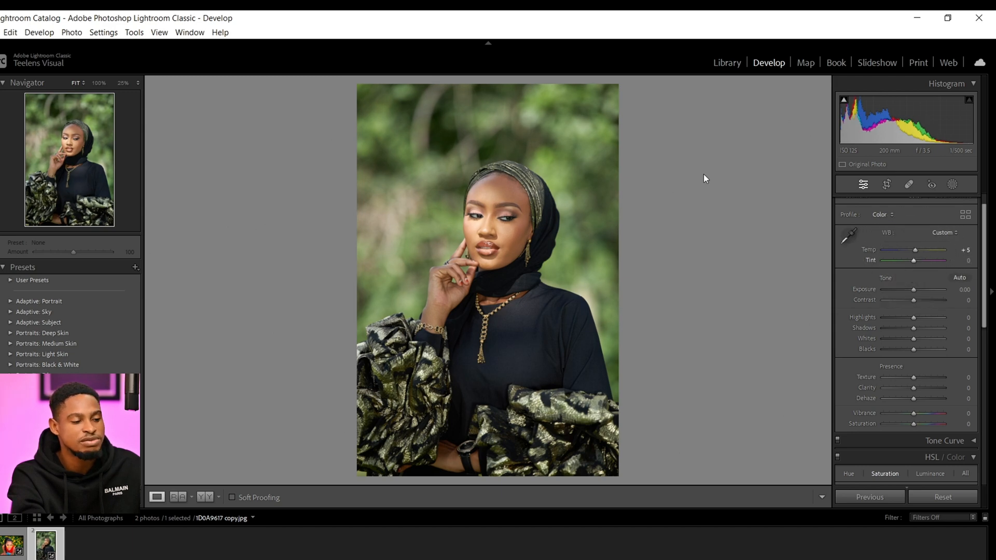
pyautogui.click(514, 245)
pyautogui.click(515, 244)
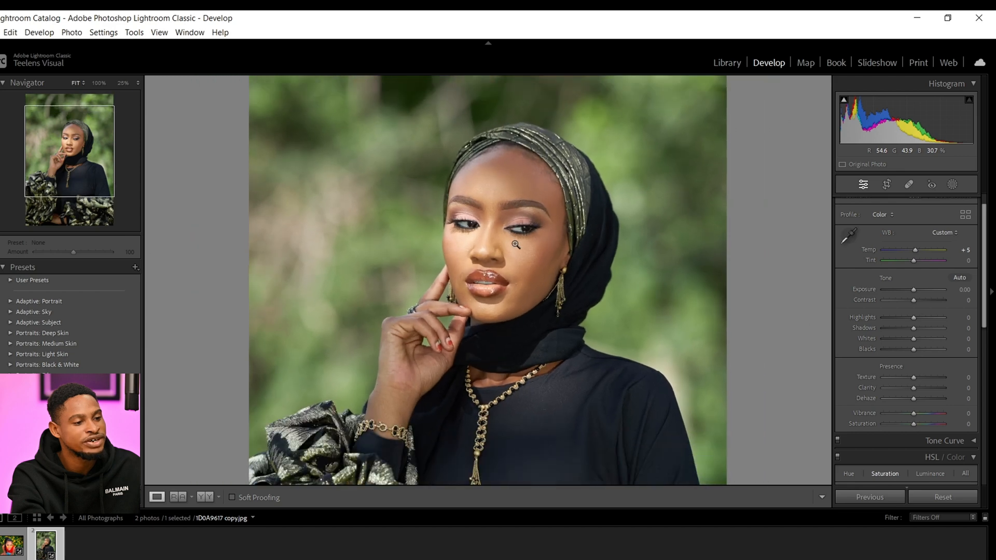
pyautogui.click(521, 246)
pyautogui.click(520, 245)
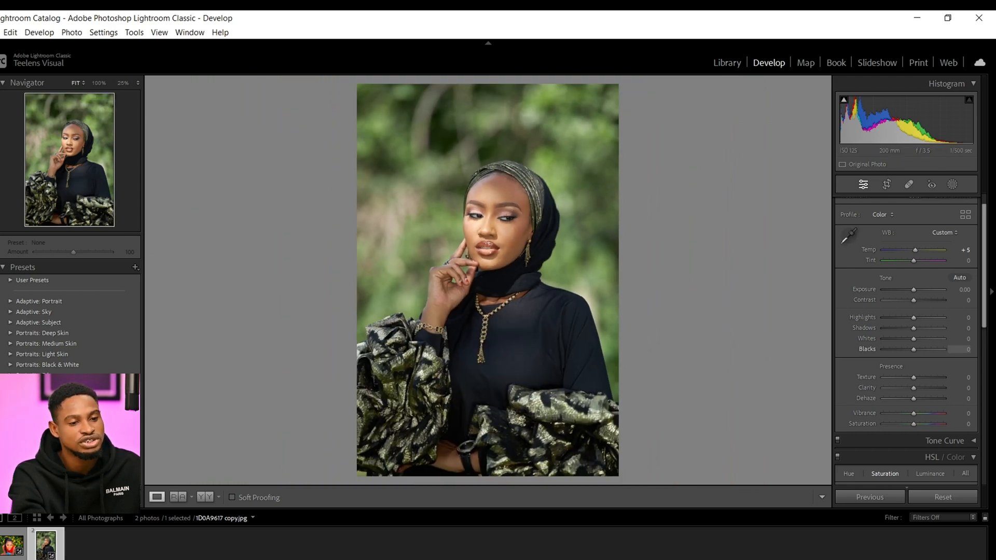
pyautogui.moveTo(913, 262); pyautogui.dragTo(916, 261)
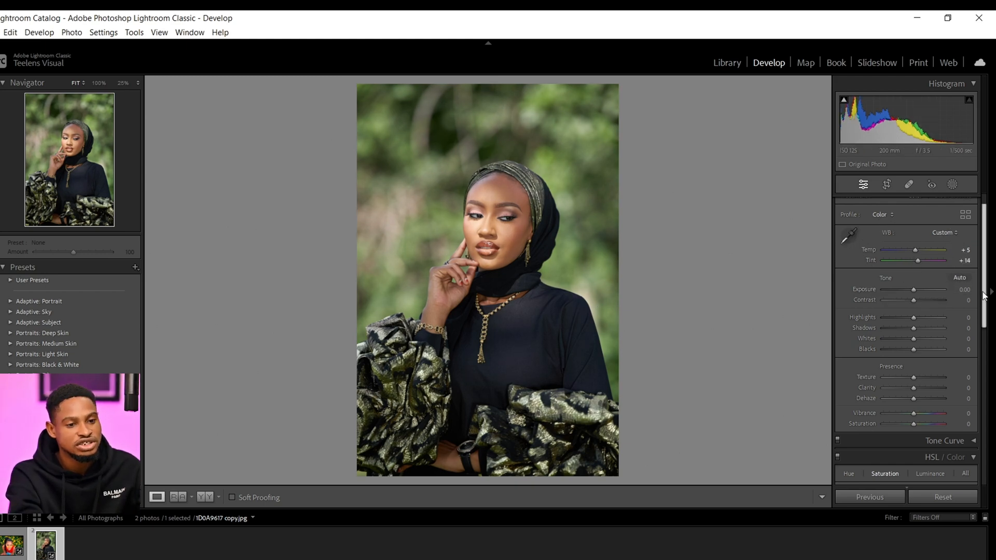
pyautogui.scroll(-2, 985, 300)
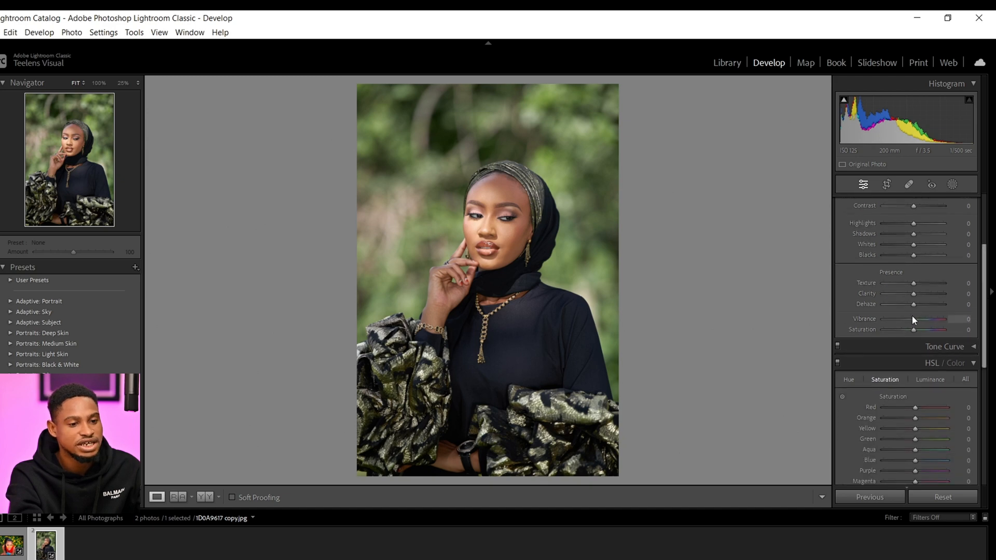
pyautogui.moveTo(915, 323); pyautogui.dragTo(923, 322)
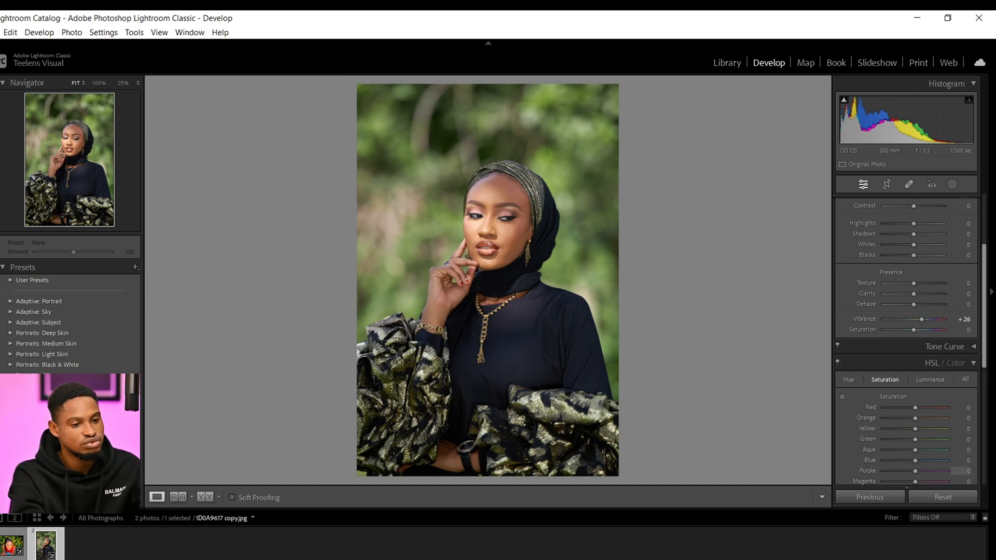
# Calibrate the blue primary to hue -16, saturation +77 and the green primary to hue +33, saturation +84, and check the face up close.
pyautogui.moveTo(986, 363); pyautogui.dragTo(985, 483)
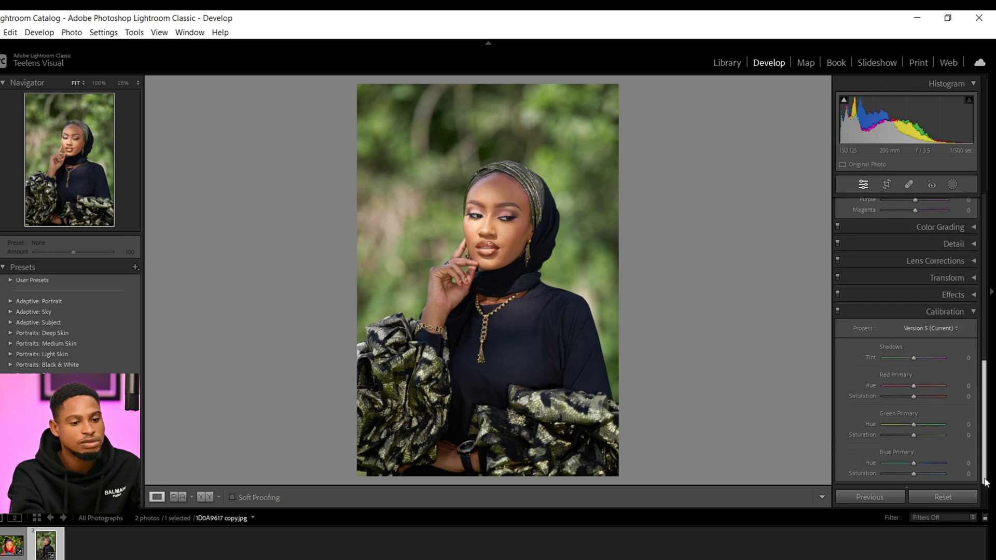
pyautogui.click(917, 477)
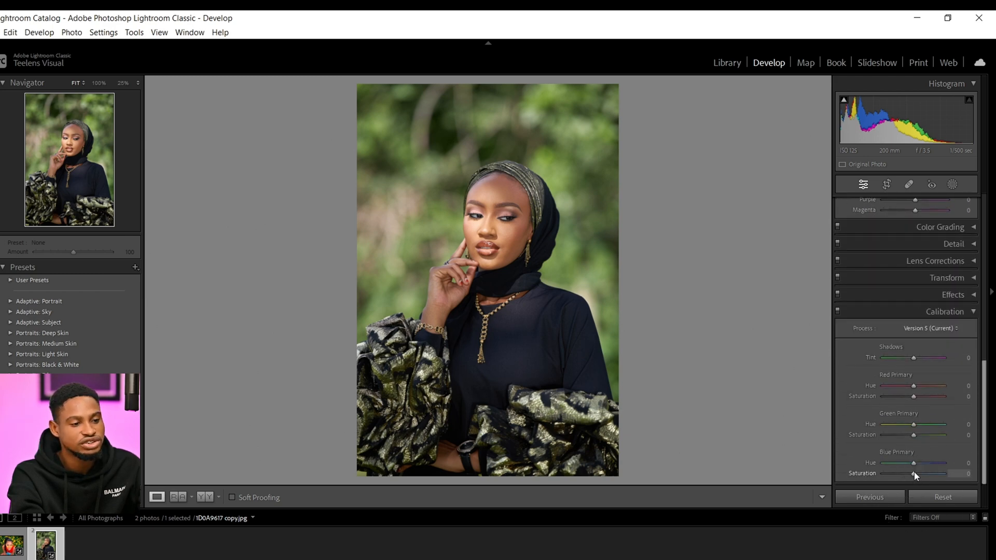
pyautogui.moveTo(914, 472); pyautogui.dragTo(939, 473)
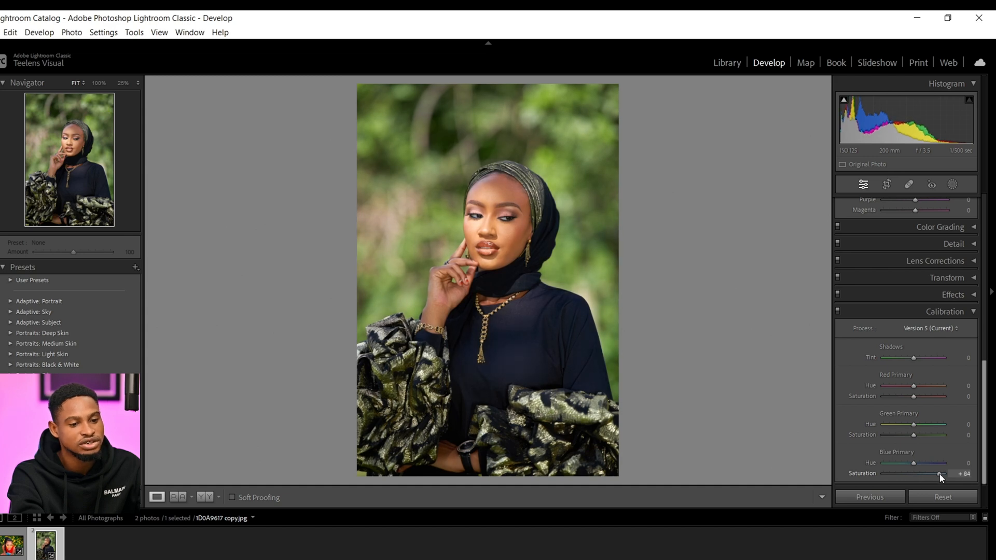
pyautogui.moveTo(939, 474); pyautogui.dragTo(937, 474)
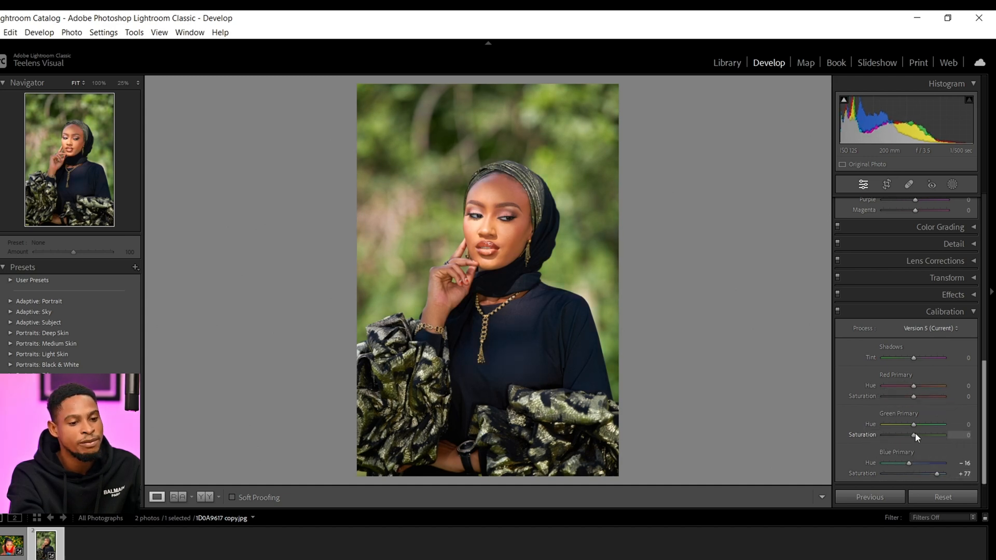
pyautogui.moveTo(915, 434)
pyautogui.mouseDown()
pyautogui.moveTo(945, 434)
pyautogui.moveTo(907, 424)
pyautogui.moveTo(924, 425)
pyautogui.mouseUp()
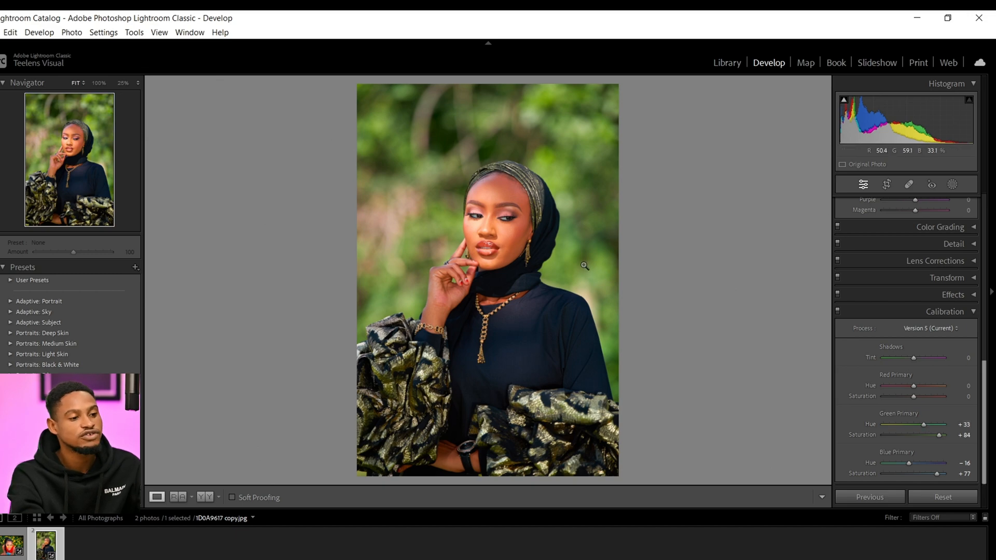
pyautogui.click(506, 238)
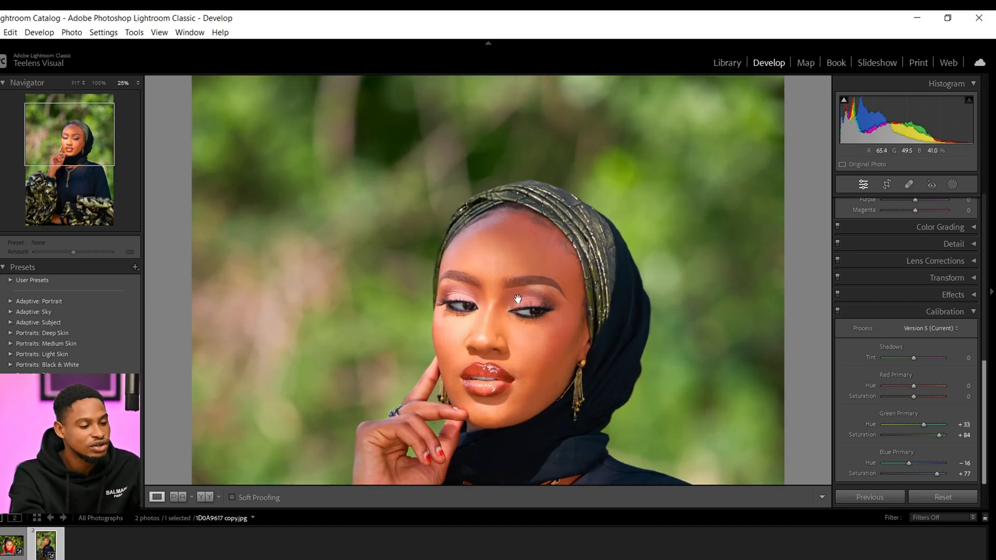
pyautogui.scroll(-4, 505, 304)
pyautogui.scroll(3, 505, 304)
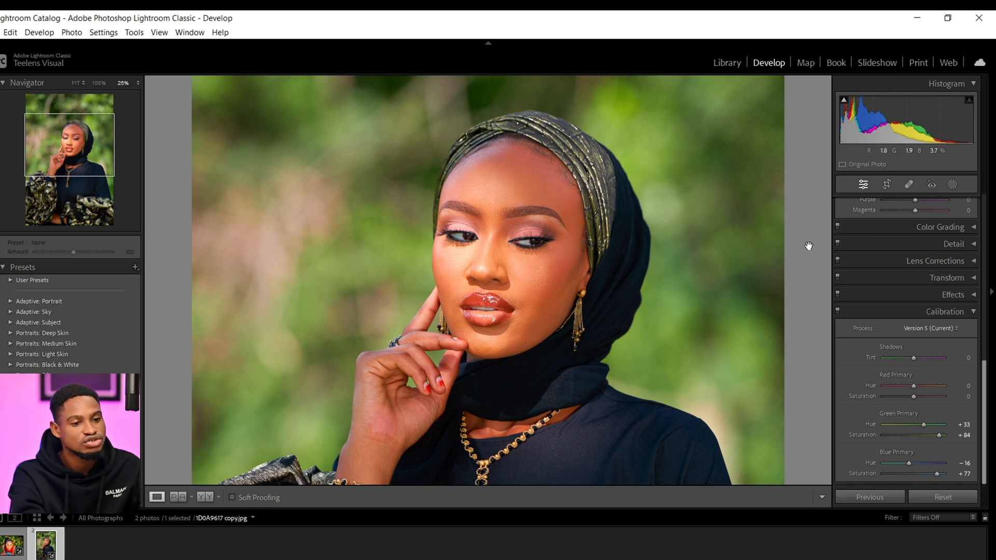
# Reduce the HSL saturation of red to -32, orange to -17 and yellow to -7.
pyautogui.scroll(4, 934, 301)
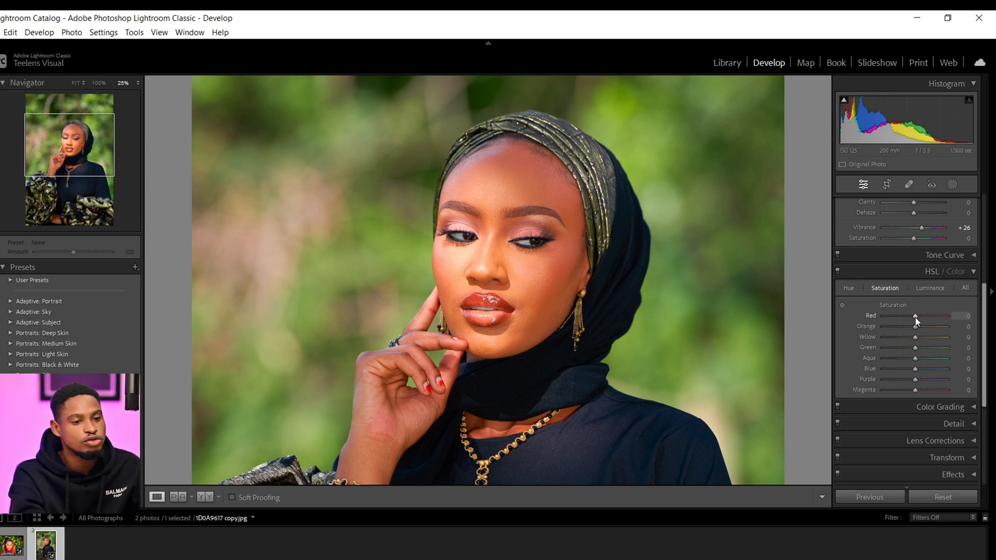
pyautogui.moveTo(915, 318); pyautogui.dragTo(913, 318)
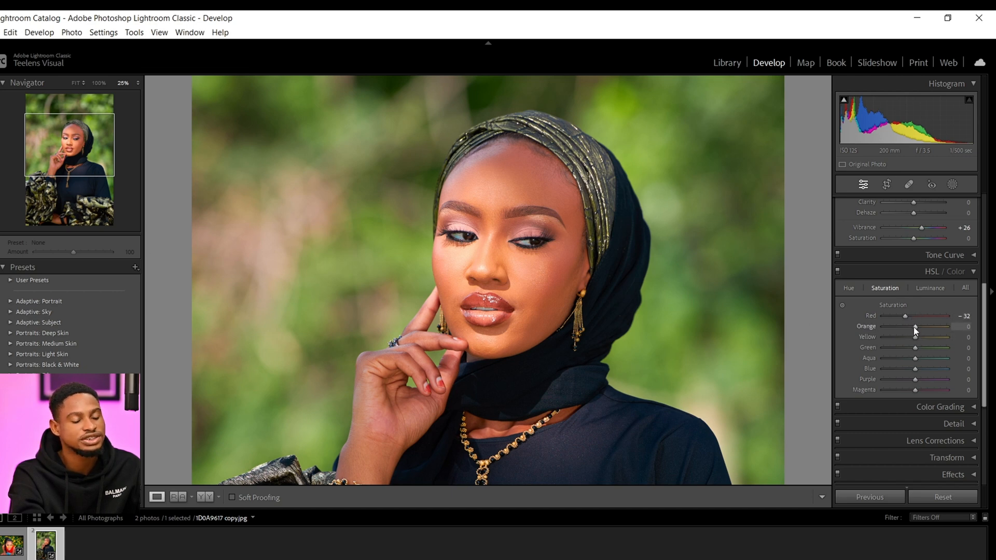
pyautogui.press('ctrl')
pyautogui.moveTo(919, 328); pyautogui.dragTo(910, 329)
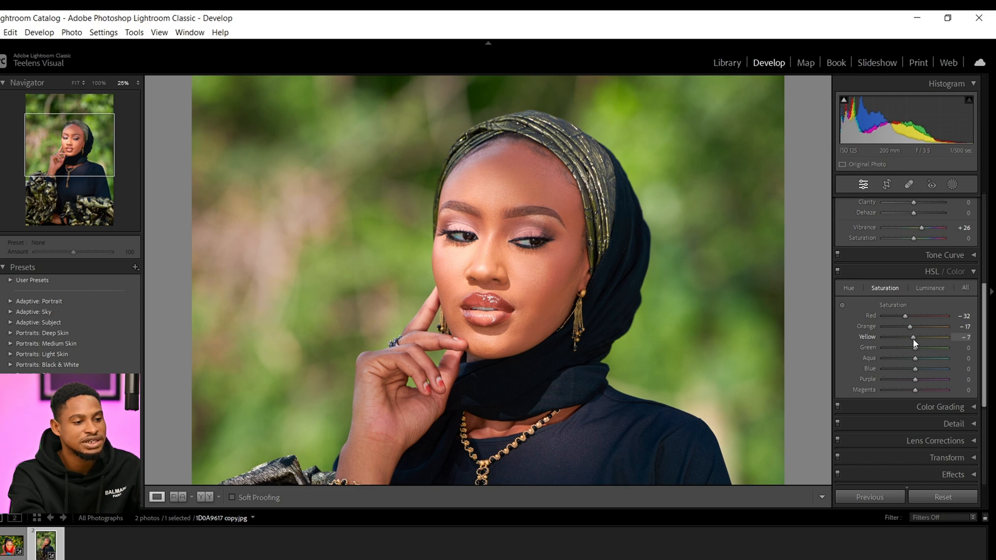
# Compare the portrait before and after, close up and as a whole, and return to the single photo.
pyautogui.click(210, 497)
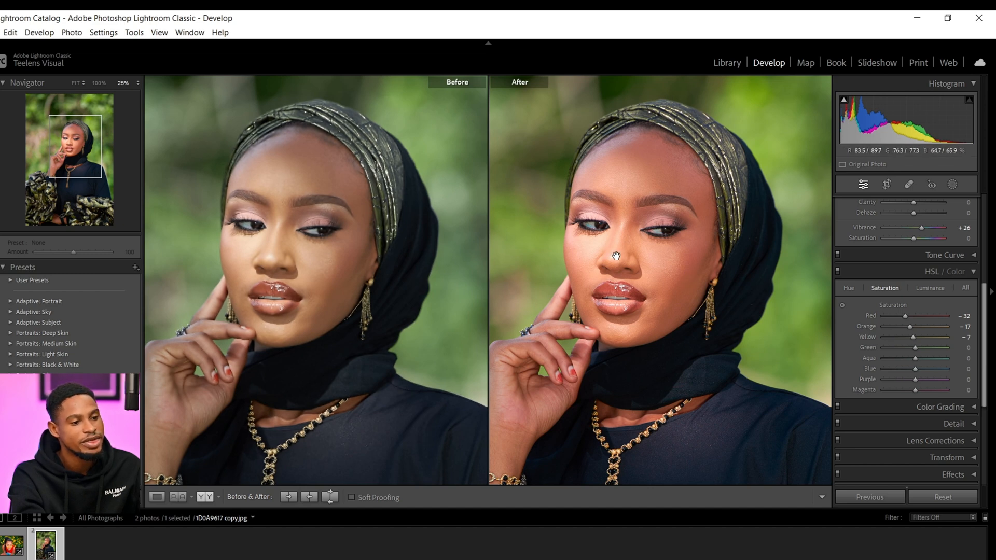
pyautogui.moveTo(617, 258)
pyautogui.mouseDown()
pyautogui.moveTo(501, 273)
pyautogui.moveTo(635, 251)
pyautogui.mouseUp()
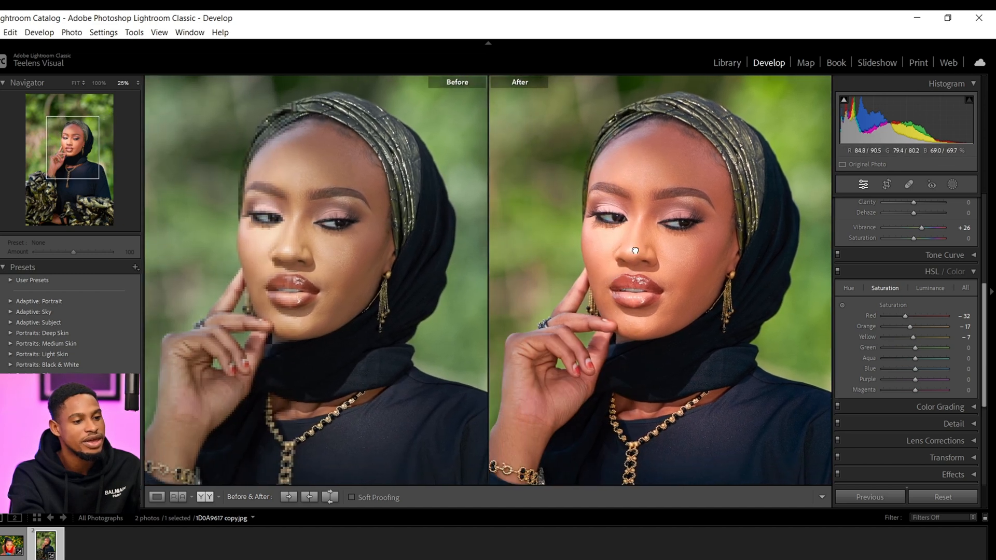
pyautogui.click(636, 249)
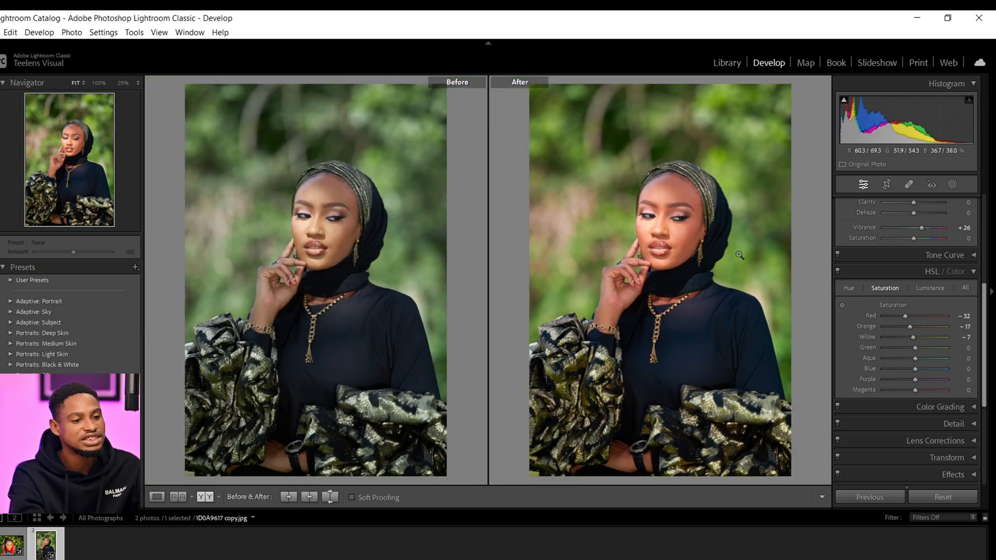
pyautogui.click(156, 497)
# Color grade the shadows with hue 222, saturation 14 and the midtones with hue 38, saturation 12, and compare before and after.
pyautogui.click(944, 407)
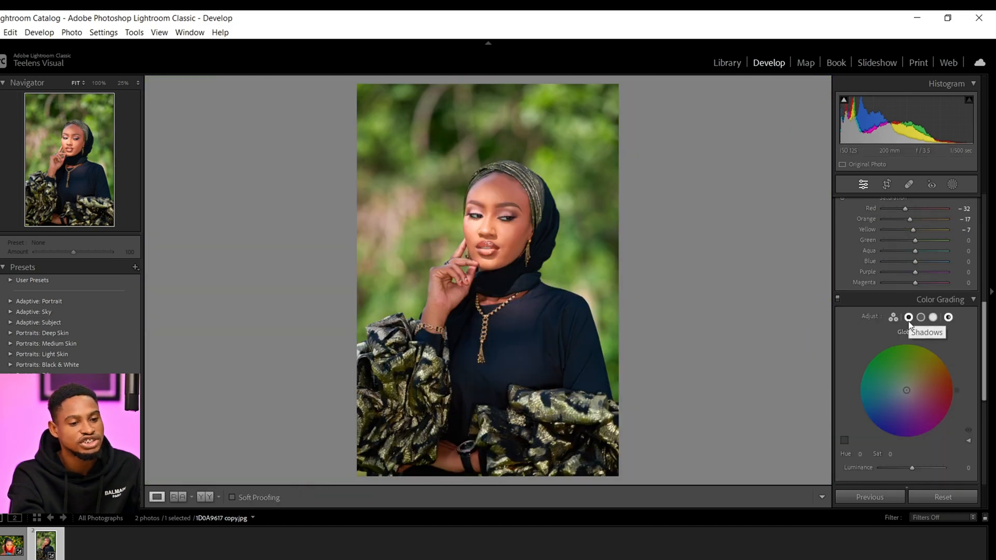
pyautogui.click(909, 319)
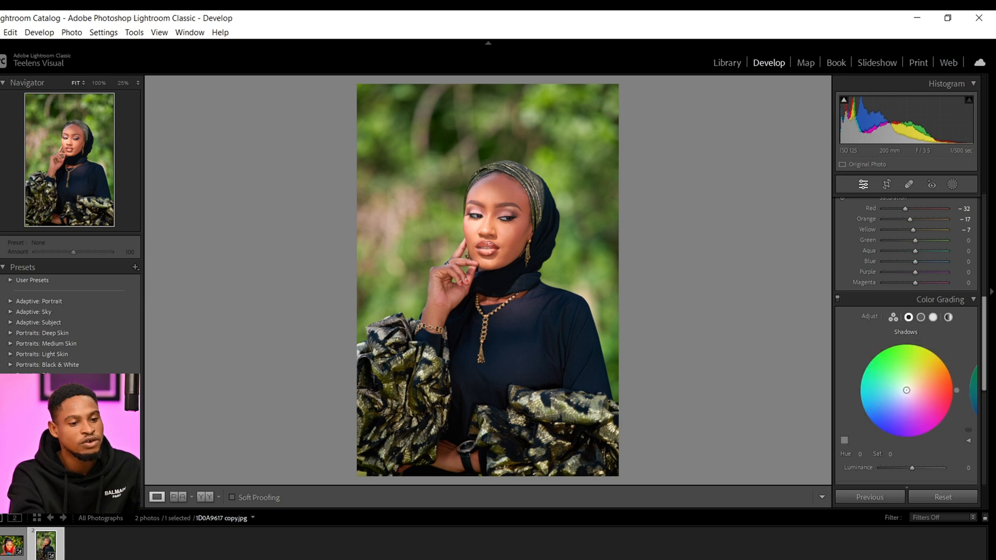
pyautogui.moveTo(907, 390); pyautogui.dragTo(899, 394)
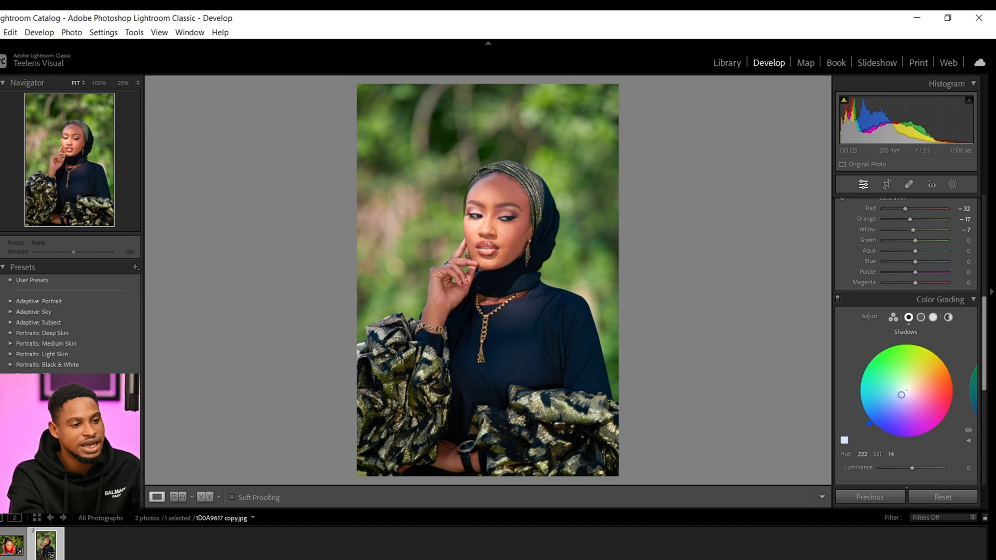
pyautogui.click(921, 317)
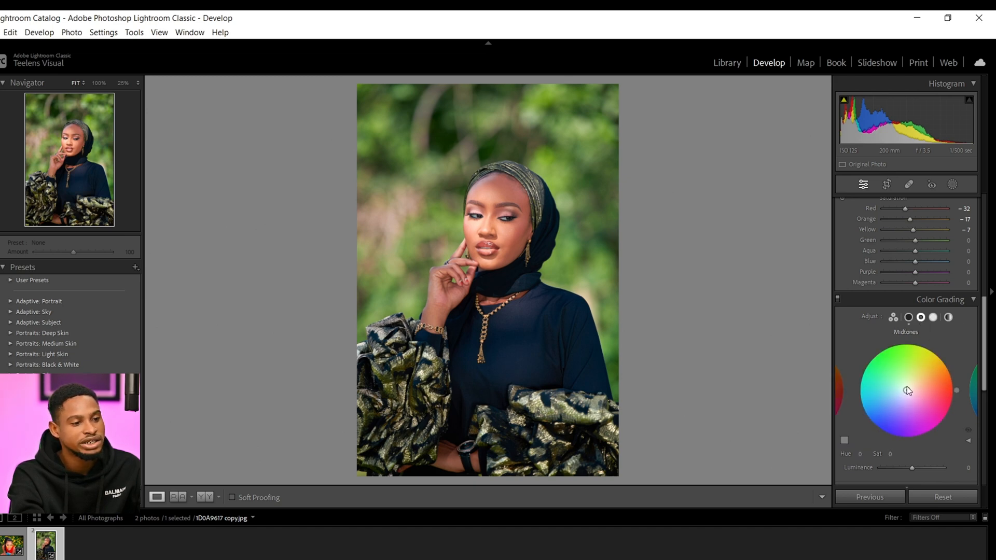
pyautogui.moveTo(908, 391); pyautogui.dragTo(912, 388)
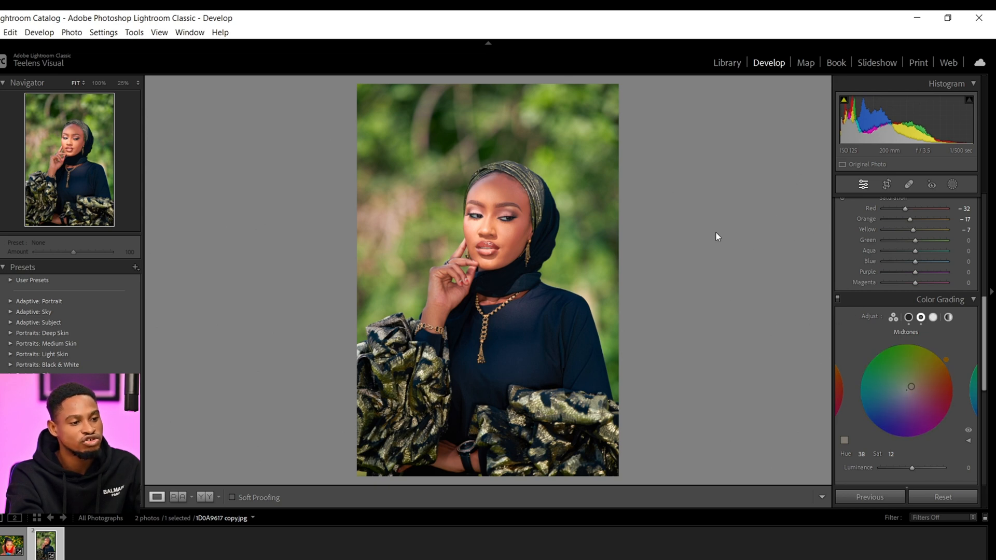
pyautogui.press('y')
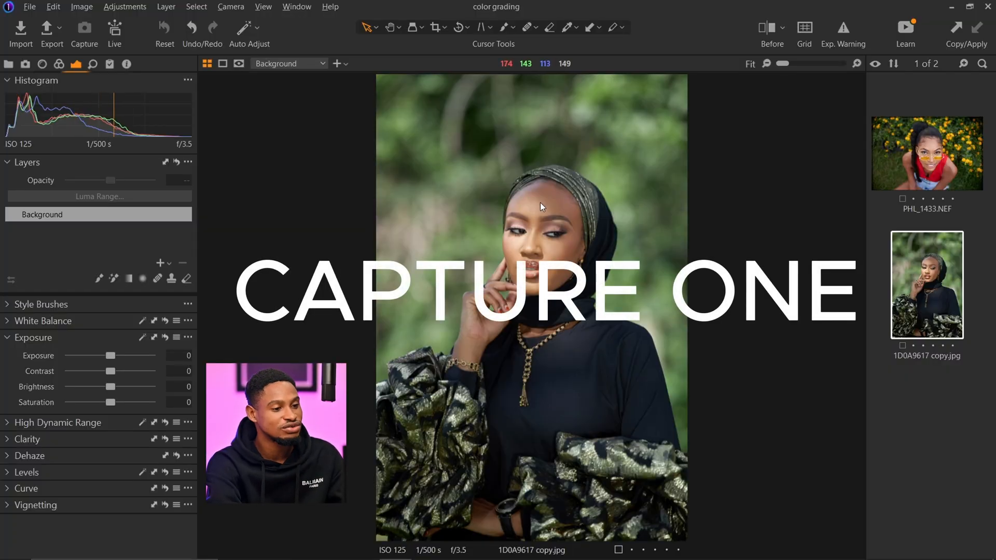
# In Capture One, try sampled white balances and Kelvin 3259 on the headscarf portrait, and reset the white balance.
pyautogui.click(8, 320)
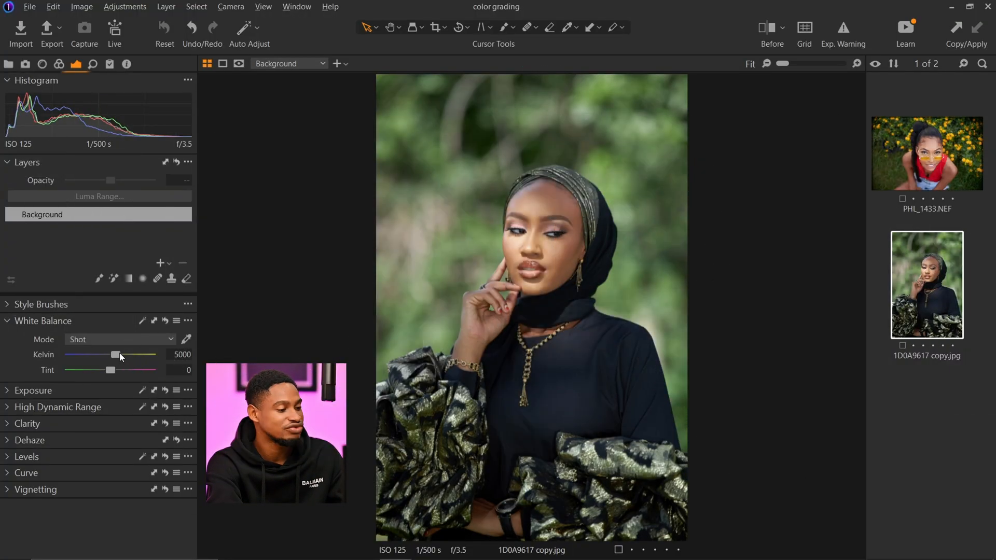
pyautogui.click(186, 341)
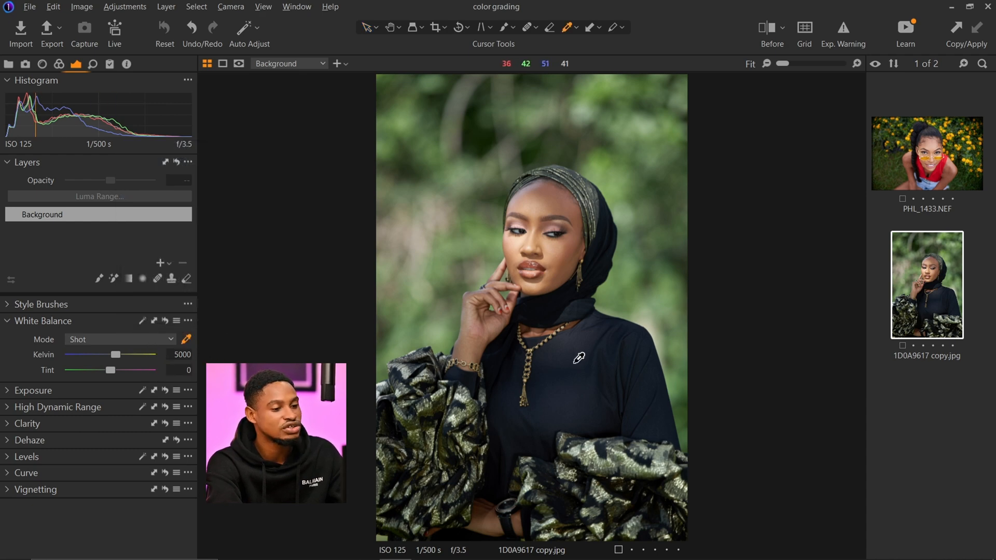
pyautogui.click(579, 358)
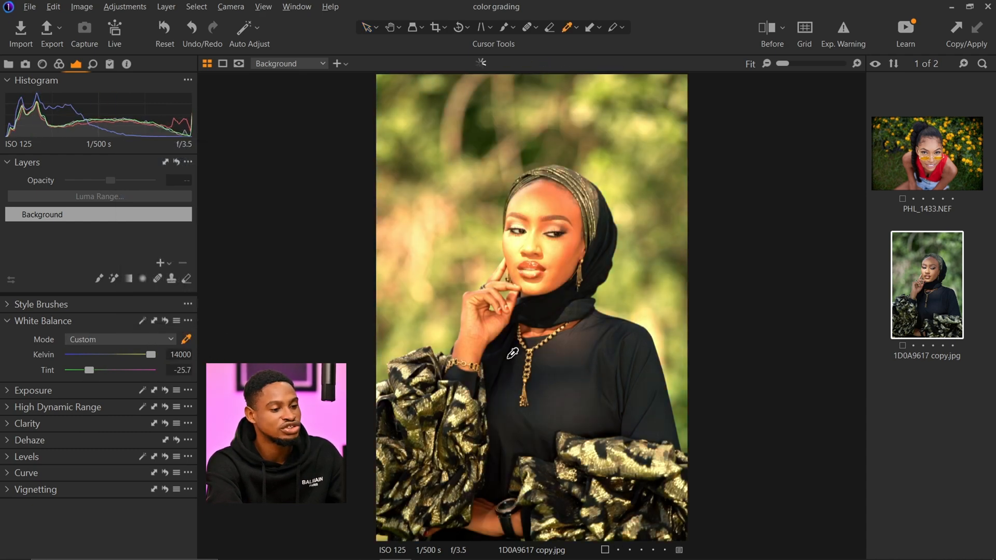
pyautogui.click(540, 266)
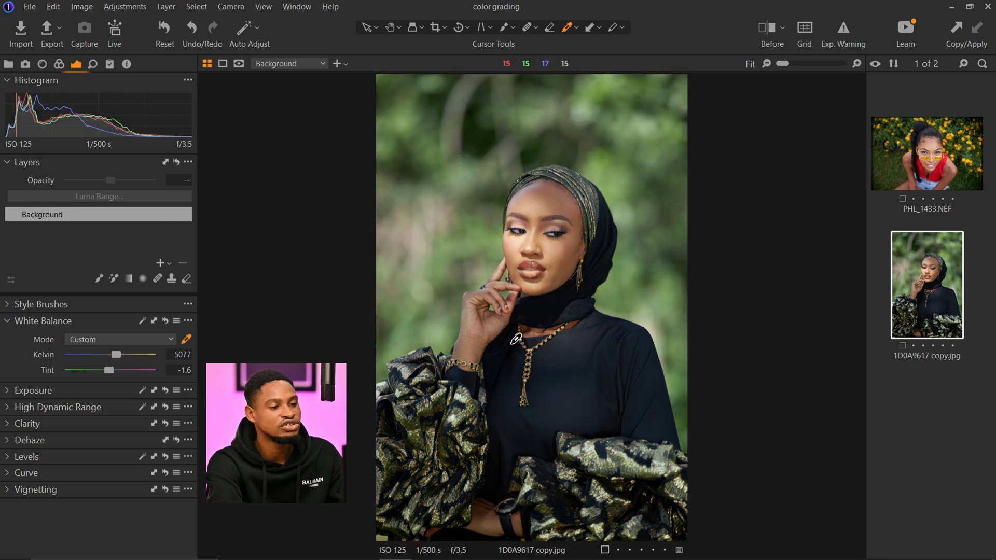
pyautogui.moveTo(118, 360)
pyautogui.mouseDown()
pyautogui.moveTo(90, 358)
pyautogui.moveTo(146, 361)
pyautogui.moveTo(101, 360)
pyautogui.mouseUp()
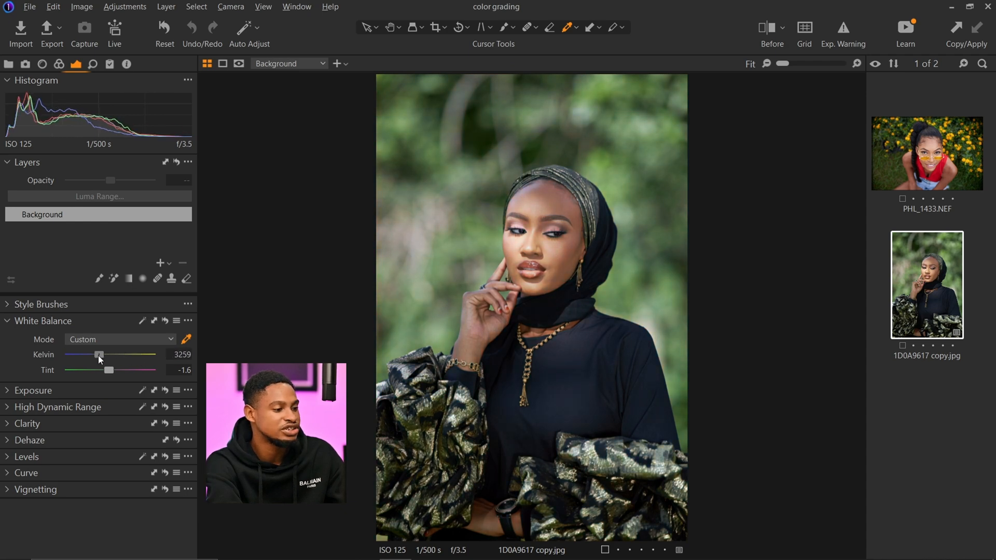
pyautogui.click(166, 321)
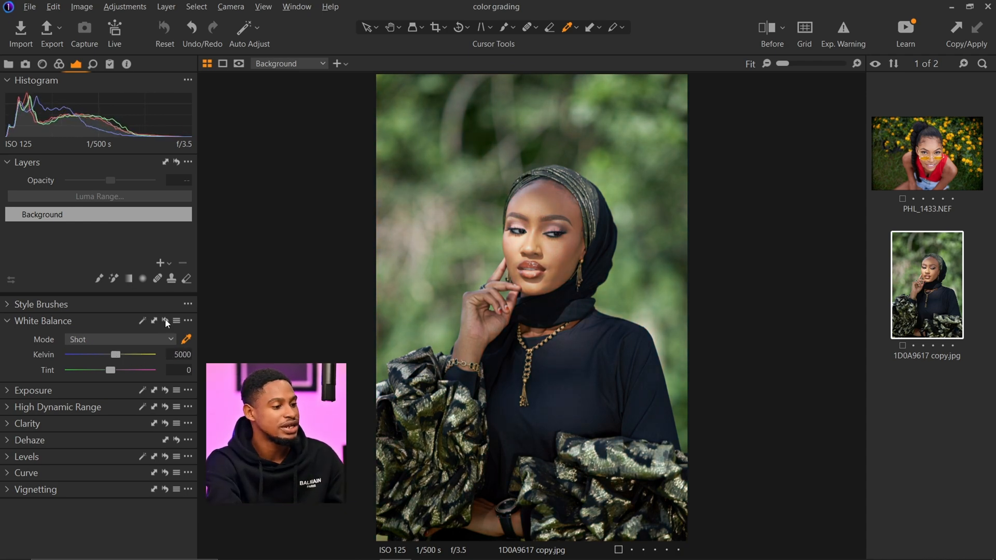
# Select the photo PHL_1433.NEF and set its white balance Kelvin to 5034.
pyautogui.click(982, 157)
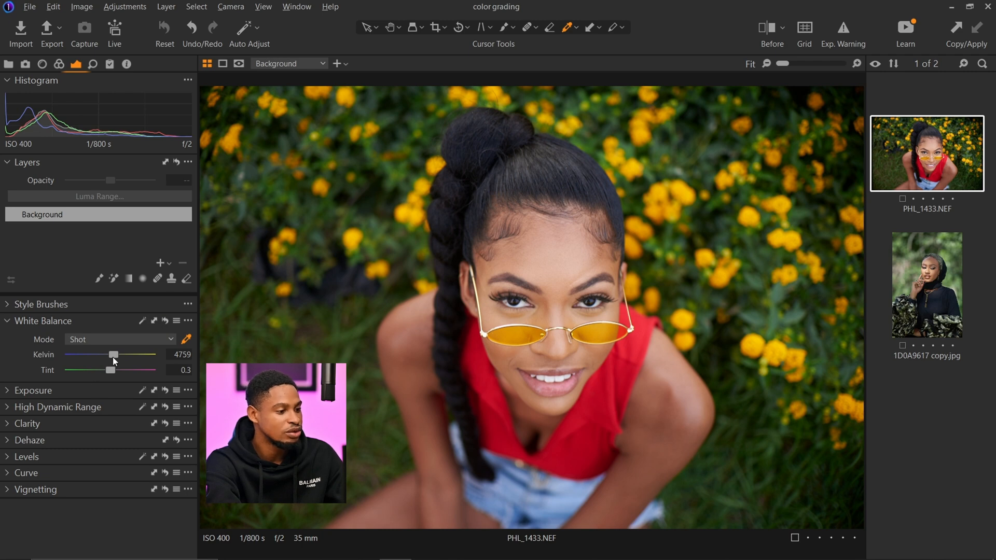
pyautogui.moveTo(114, 358); pyautogui.dragTo(117, 359)
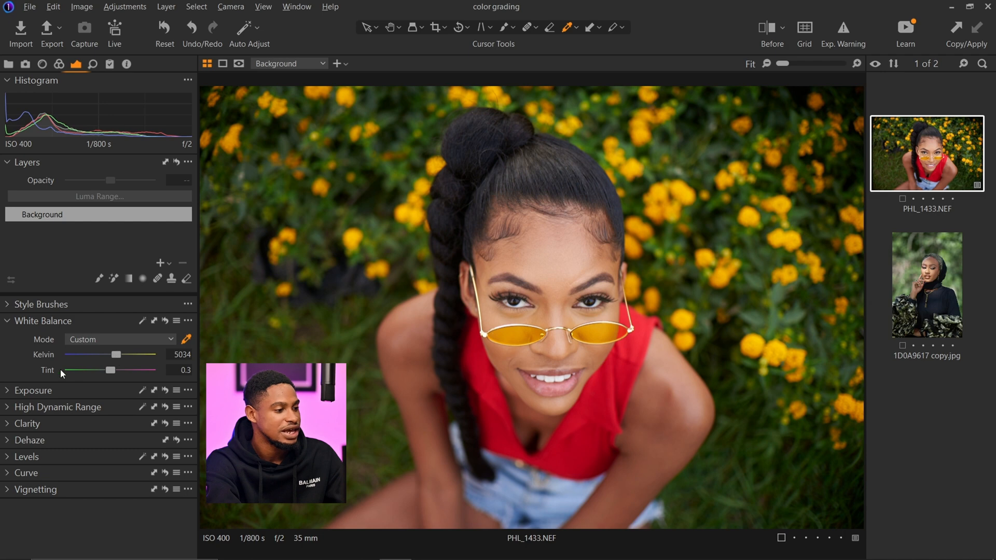
# Open the Levels tool and look through its red, green and blue channels.
pyautogui.click(20, 457)
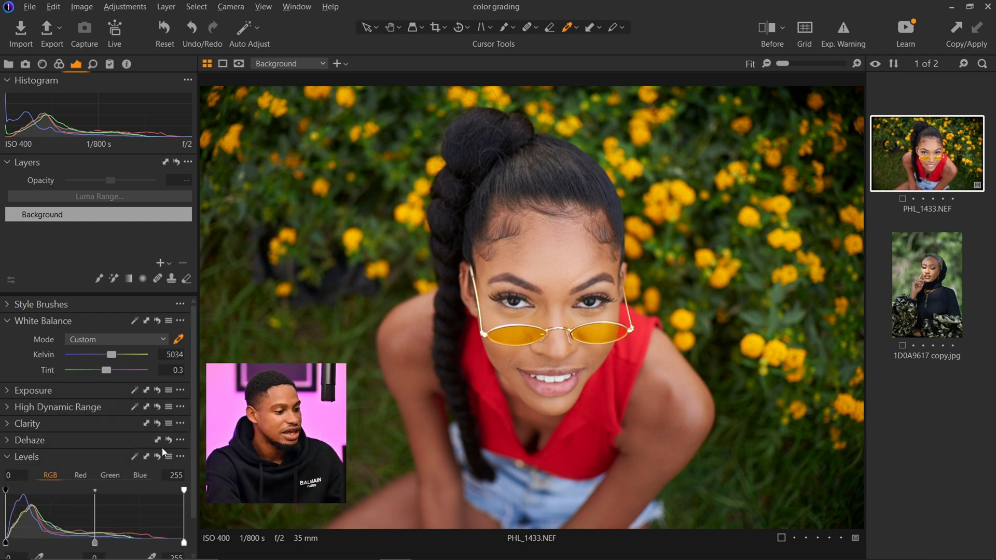
pyautogui.scroll(-2, 196, 453)
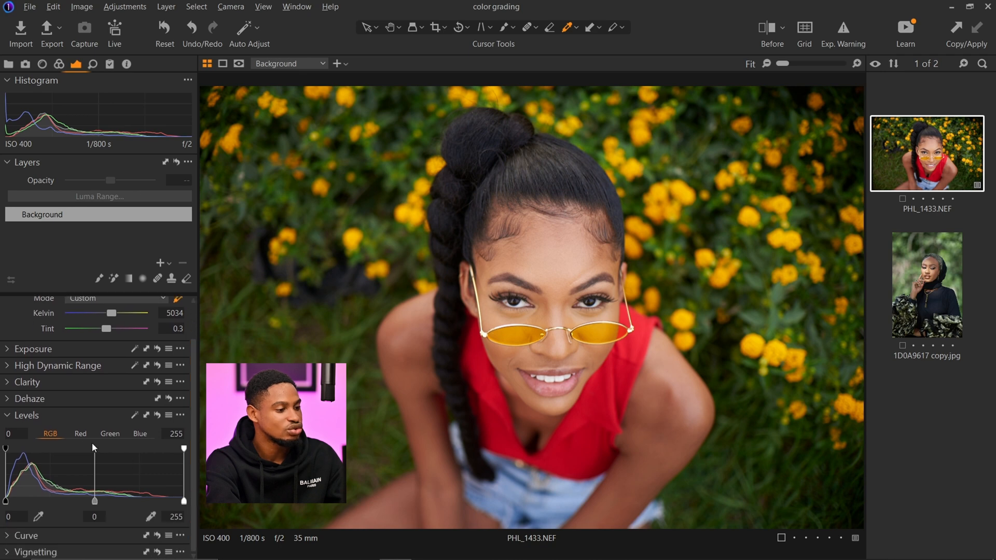
pyautogui.click(80, 435)
pyautogui.click(106, 434)
pyautogui.click(138, 434)
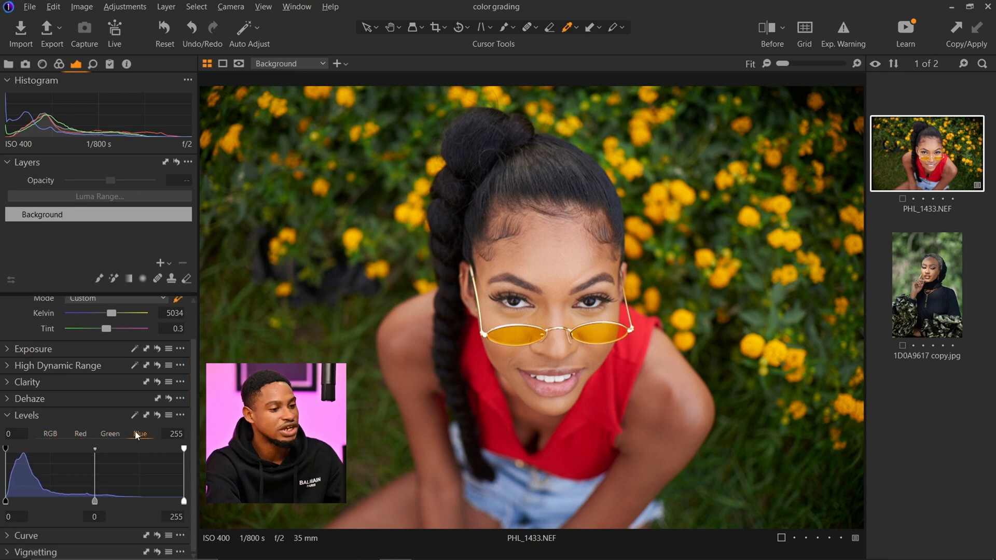
# Try shifting the red channel's highlight and shadow endpoints in Levels, returning them to 255 and 0.
pyautogui.click(80, 434)
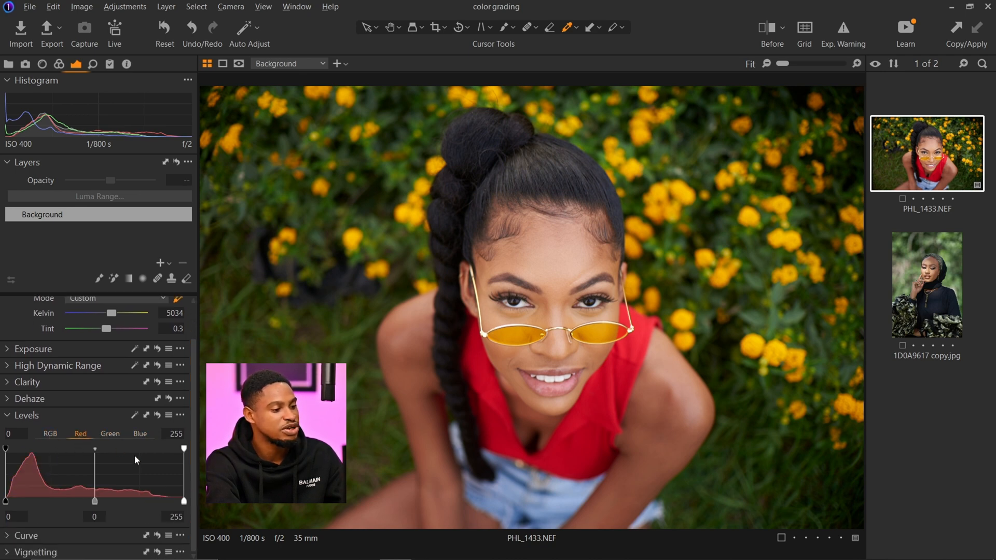
pyautogui.press('ctrl')
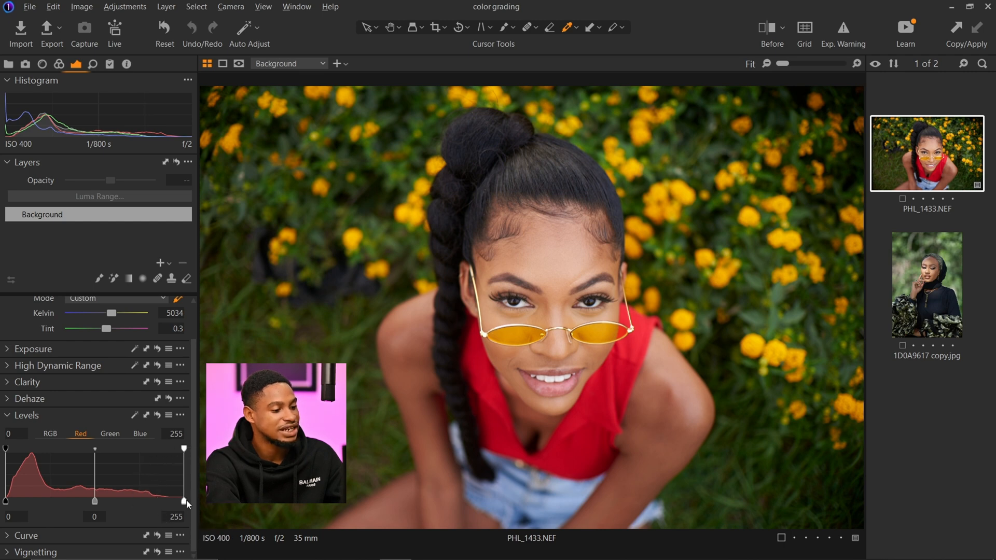
pyautogui.moveTo(184, 501)
pyautogui.mouseDown()
pyautogui.moveTo(146, 501)
pyautogui.moveTo(184, 501)
pyautogui.mouseUp()
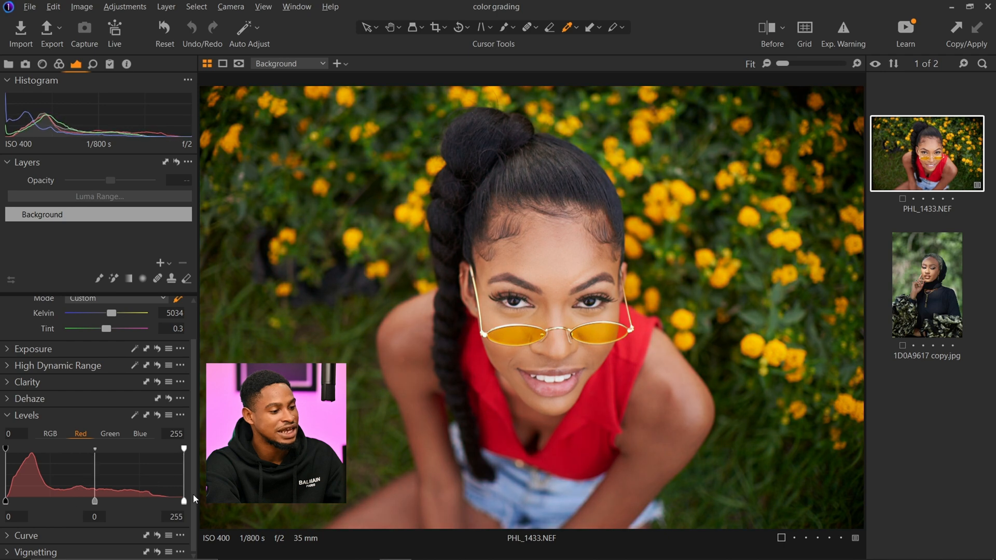
pyautogui.moveTo(182, 453)
pyautogui.mouseDown()
pyautogui.moveTo(141, 453)
pyautogui.moveTo(184, 449)
pyautogui.mouseUp()
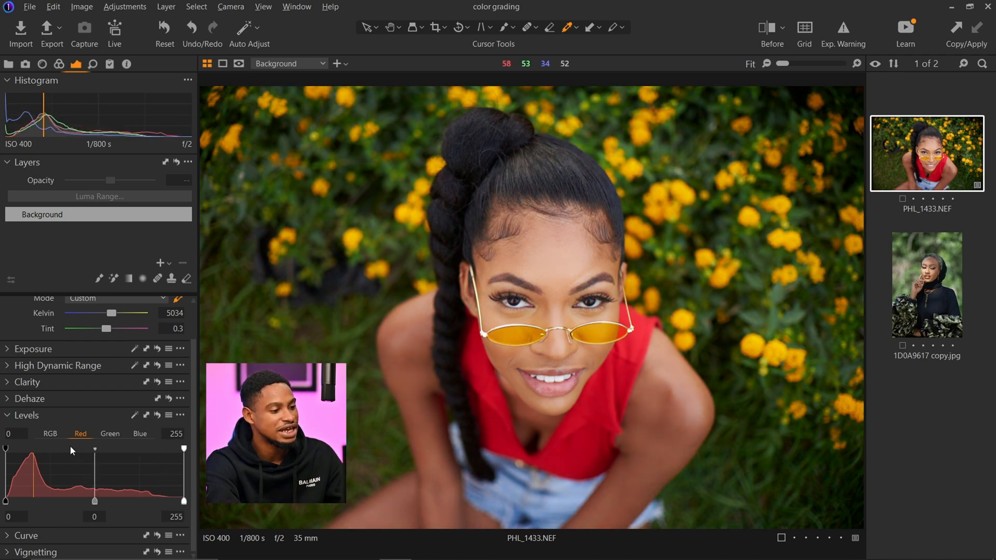
pyautogui.moveTo(6, 449)
pyautogui.mouseDown()
pyautogui.moveTo(22, 449)
pyautogui.moveTo(5, 449)
pyautogui.mouseUp()
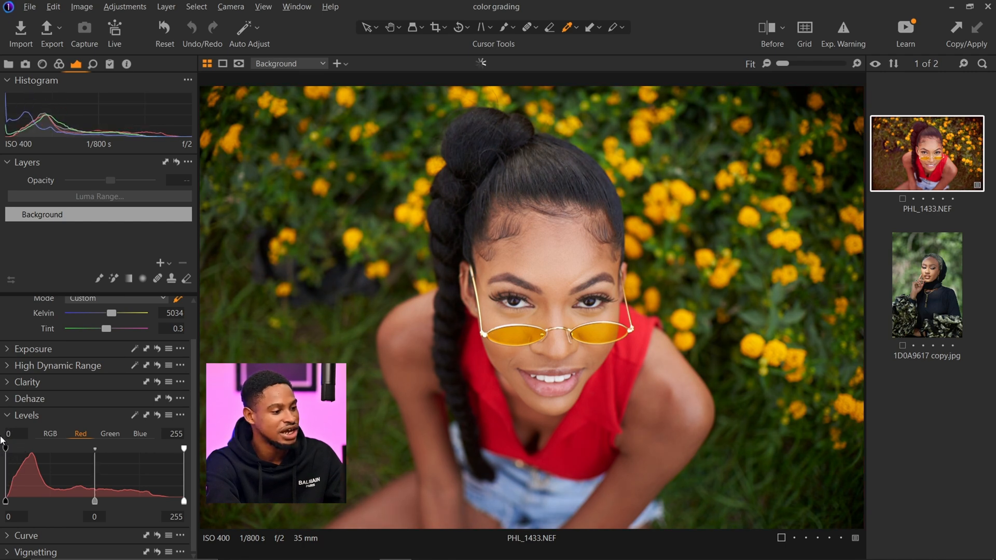
pyautogui.moveTo(6, 502)
pyautogui.mouseDown()
pyautogui.moveTo(40, 498)
pyautogui.moveTo(6, 501)
pyautogui.mouseUp()
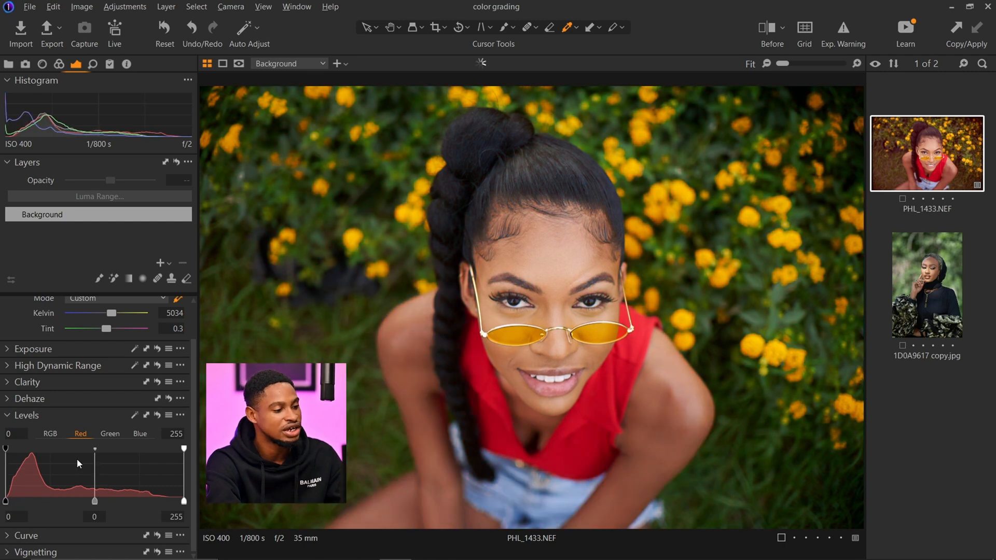
# Try shifting the green channel's highlight and shadow endpoints in Levels, returning them to 255 and 0.
pyautogui.click(110, 439)
pyautogui.click(144, 438)
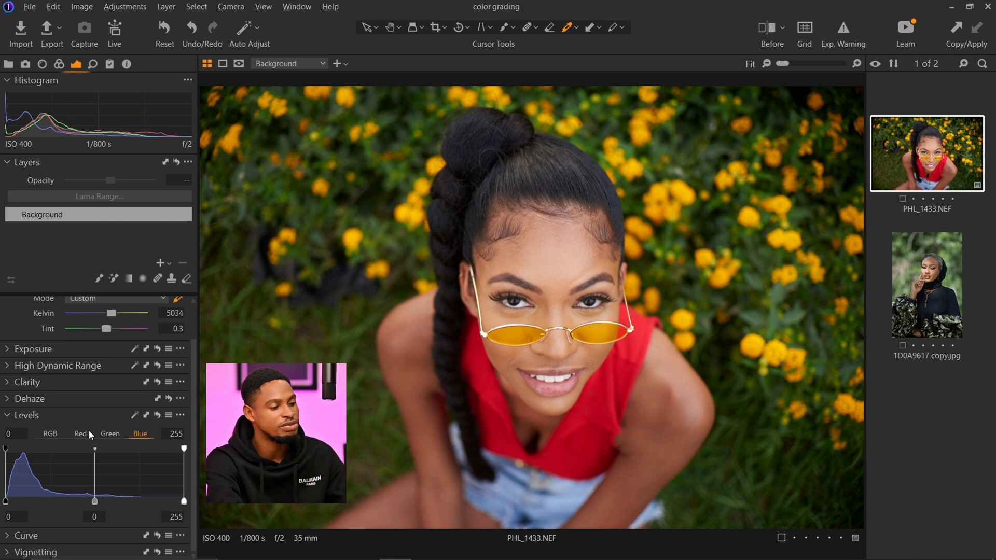
pyautogui.click(111, 435)
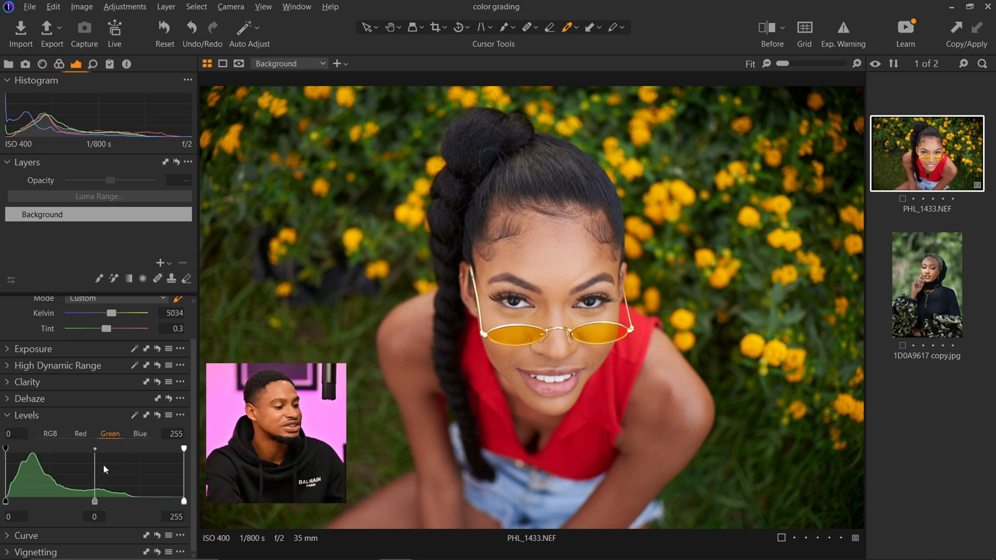
pyautogui.moveTo(184, 502)
pyautogui.mouseDown()
pyautogui.moveTo(133, 501)
pyautogui.moveTo(198, 499)
pyautogui.mouseUp()
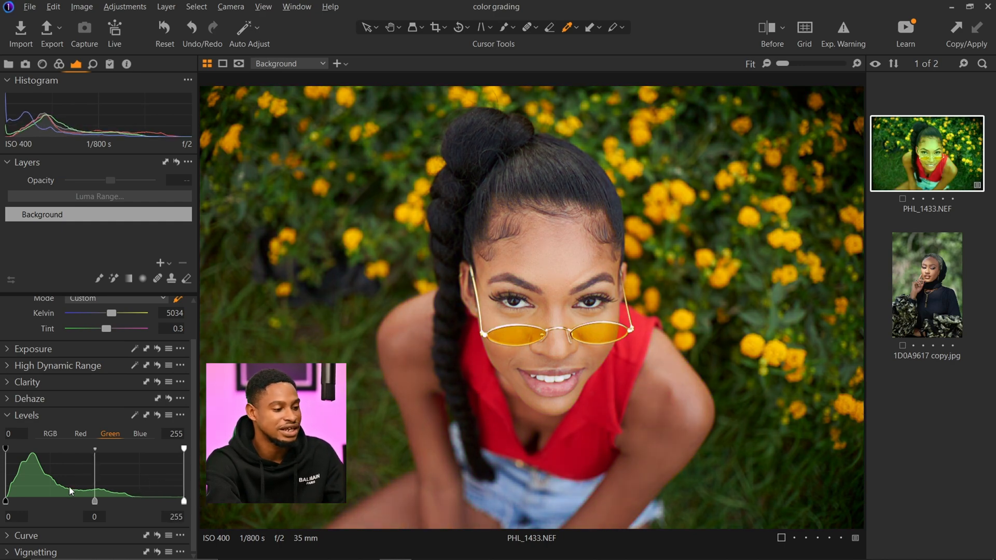
pyautogui.moveTo(6, 501)
pyautogui.mouseDown()
pyautogui.moveTo(42, 501)
pyautogui.moveTo(3, 500)
pyautogui.moveTo(11, 501)
pyautogui.mouseUp()
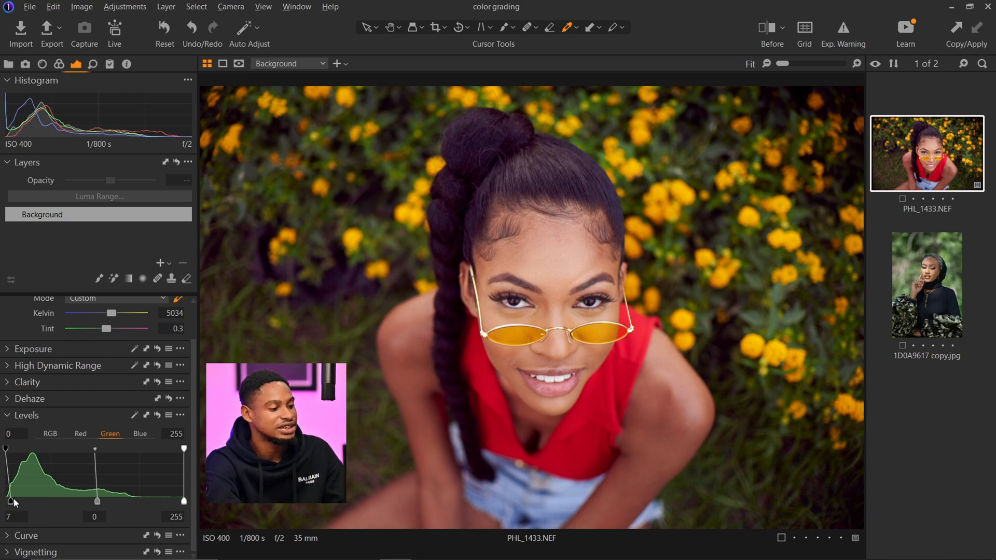
pyautogui.moveTo(14, 501); pyautogui.dragTo(3, 501)
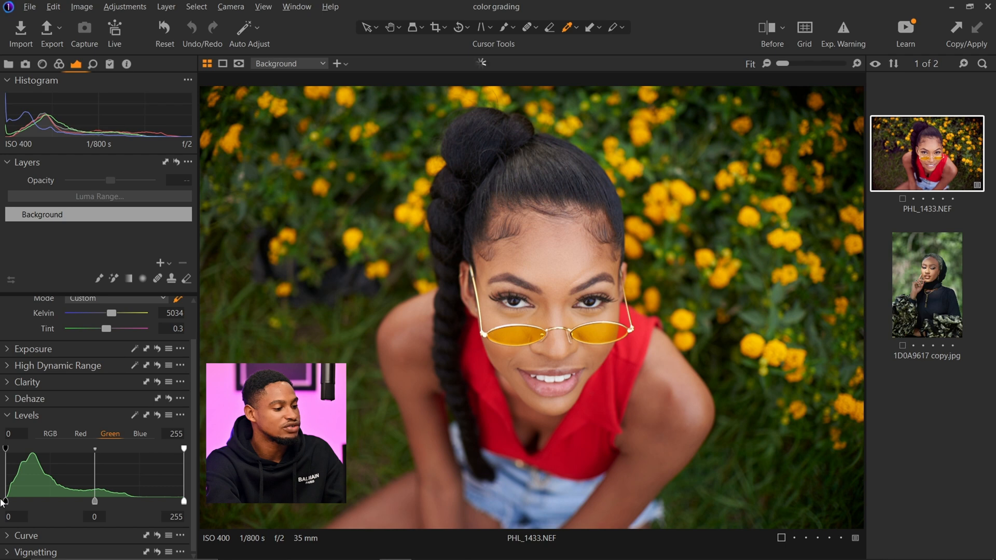
# Set the RGB Levels input highlight to 236 and the input shadow to 6.
pyautogui.click(50, 431)
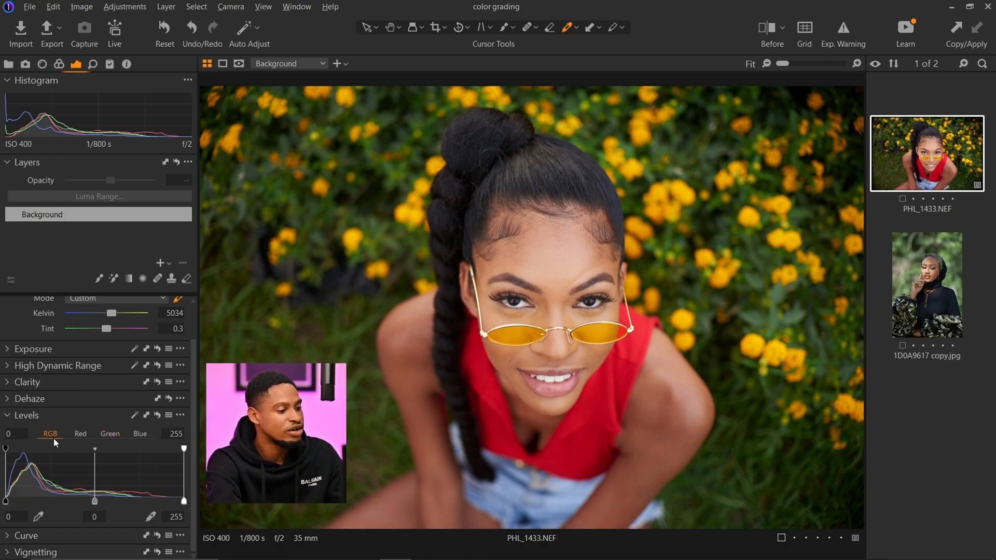
pyautogui.moveTo(184, 501); pyautogui.dragTo(170, 501)
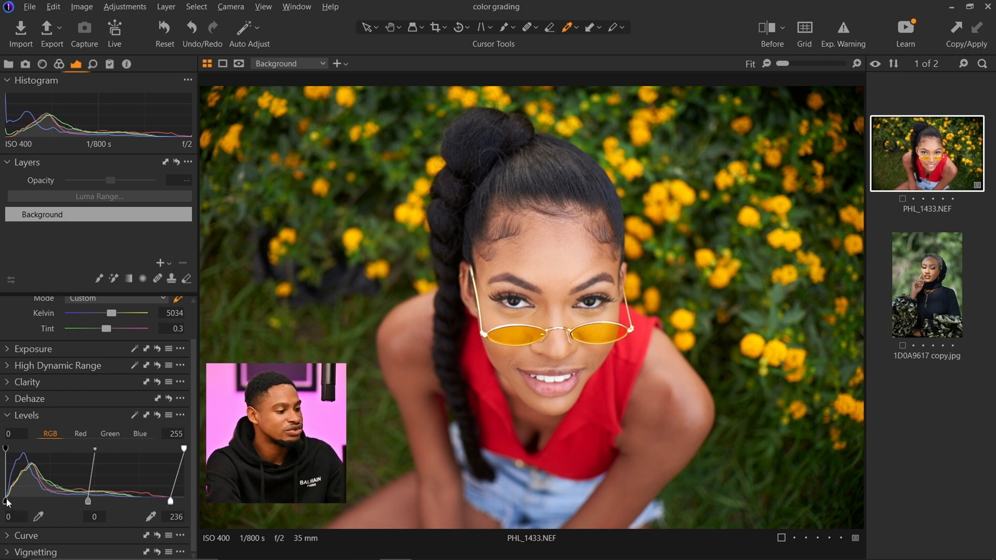
pyautogui.moveTo(7, 501); pyautogui.dragTo(10, 502)
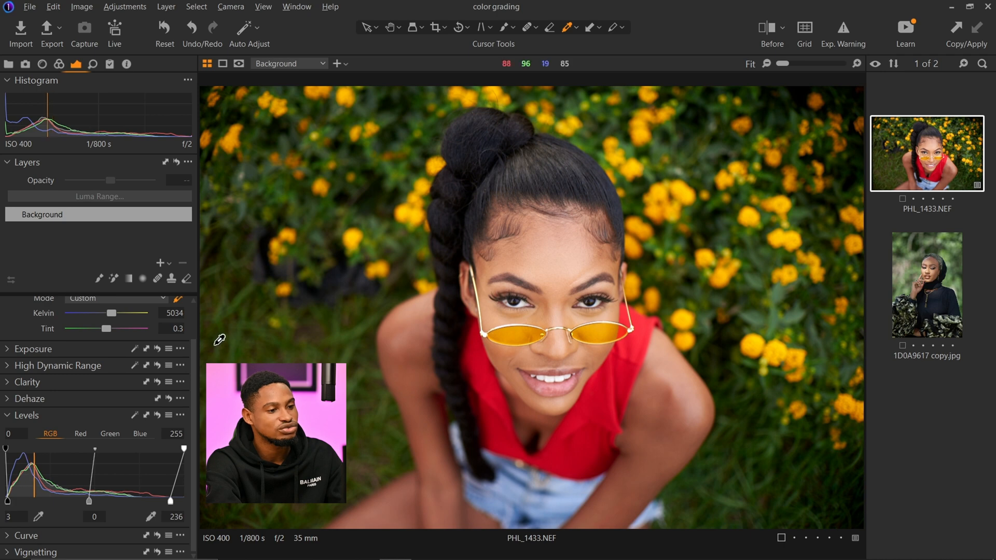
pyautogui.moveTo(7, 502); pyautogui.dragTo(10, 502)
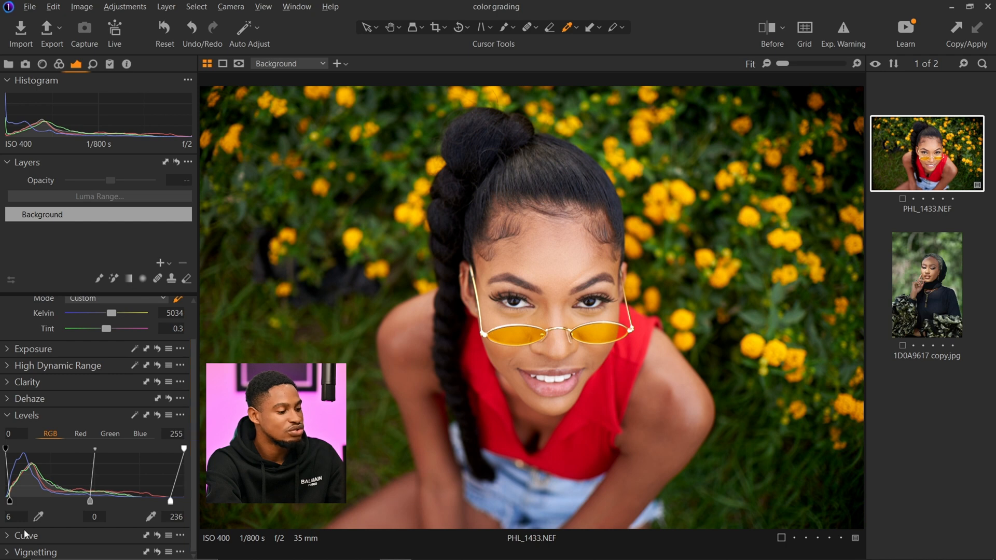
# Open the Curve tool and look through its Luma, Red and Green channels.
pyautogui.click(9, 537)
pyautogui.scroll(-3, 196, 452)
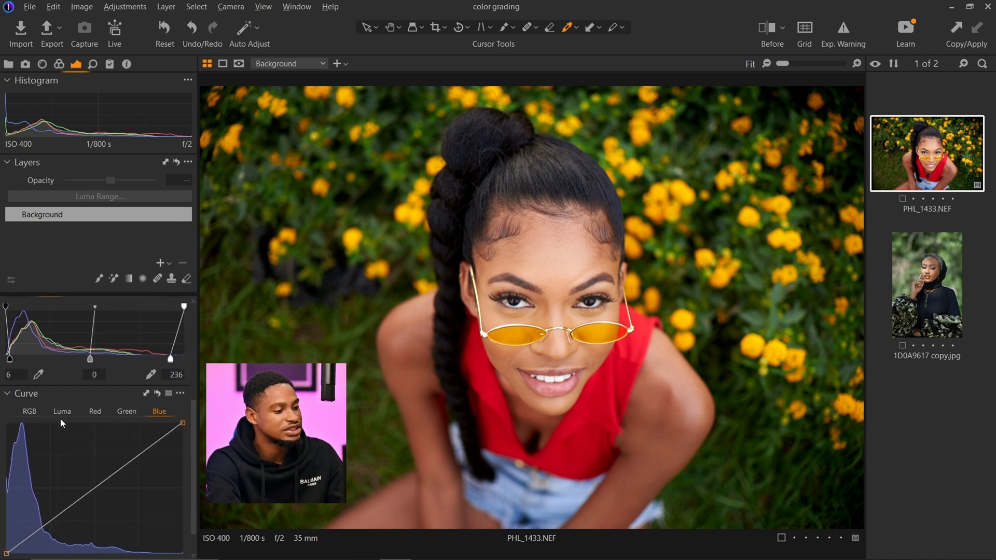
pyautogui.click(62, 413)
pyautogui.click(101, 418)
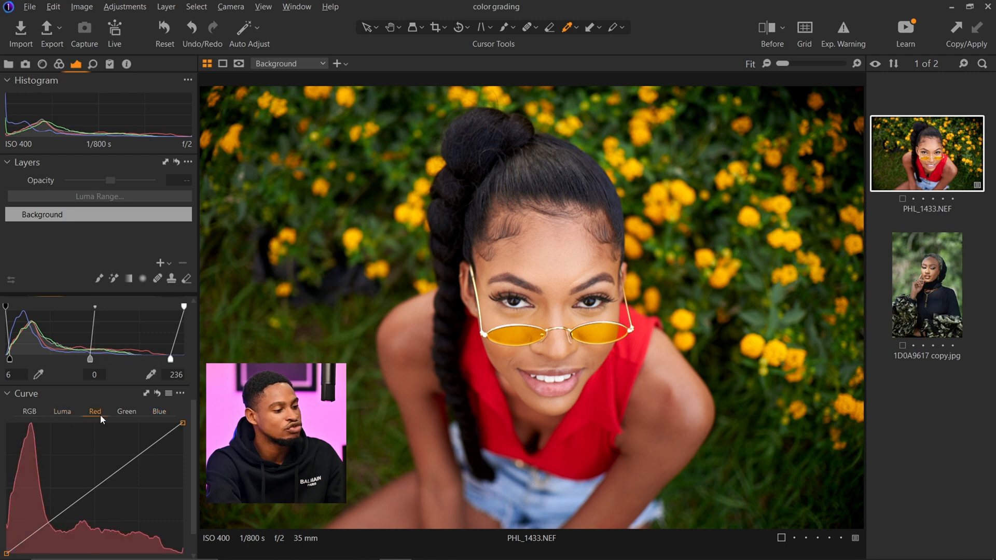
pyautogui.click(128, 412)
pyautogui.scroll(-1, 196, 473)
pyautogui.scroll(-1, 195, 473)
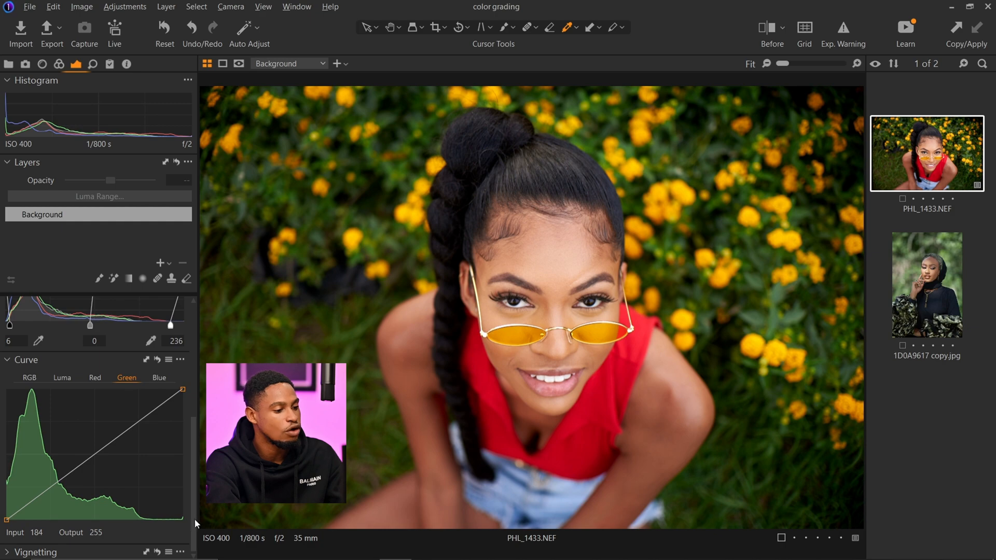
# Open the Color Editor from the colour tools and show its Basic mode.
pyautogui.moveTo(194, 520)
pyautogui.mouseDown()
pyautogui.moveTo(205, 457)
pyautogui.moveTo(194, 399)
pyautogui.mouseUp()
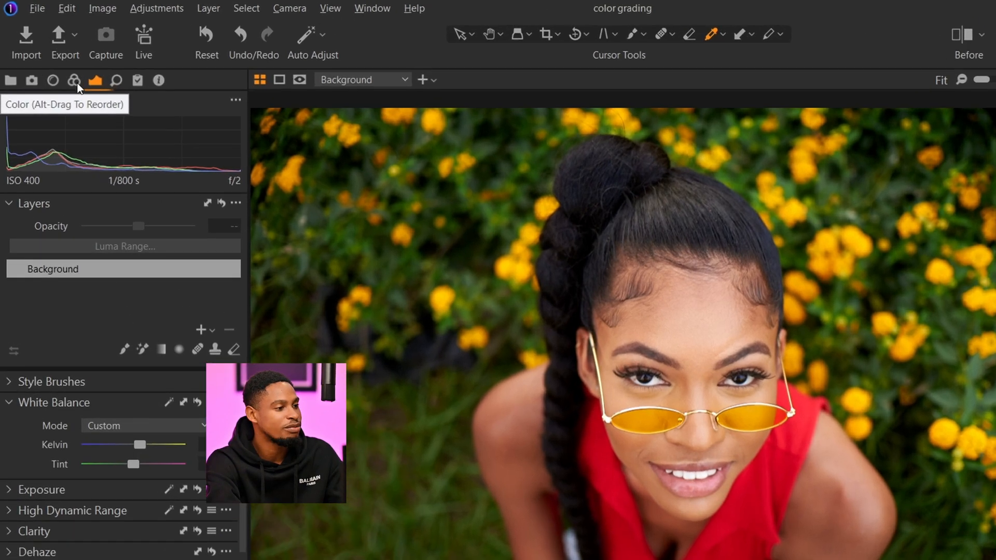
pyautogui.click(59, 64)
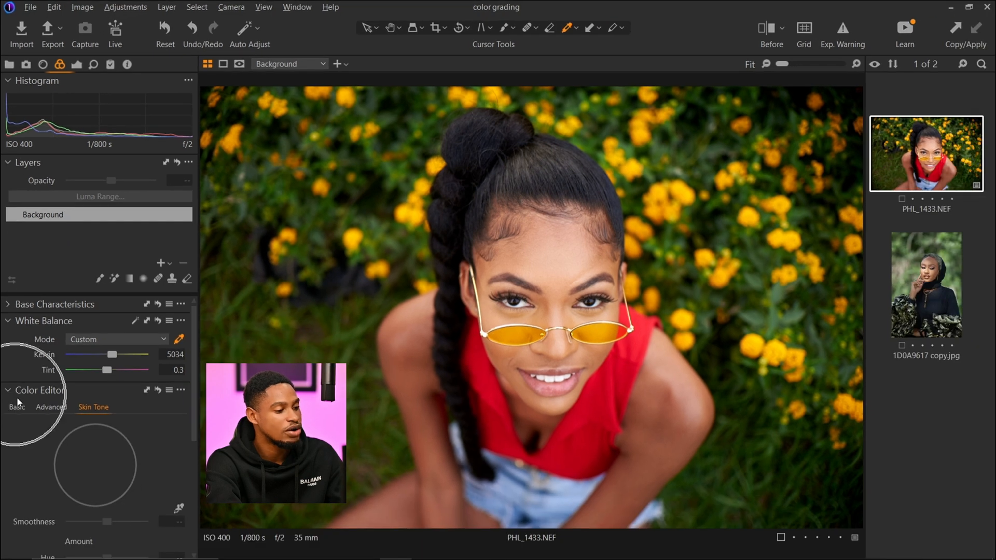
pyautogui.click(18, 406)
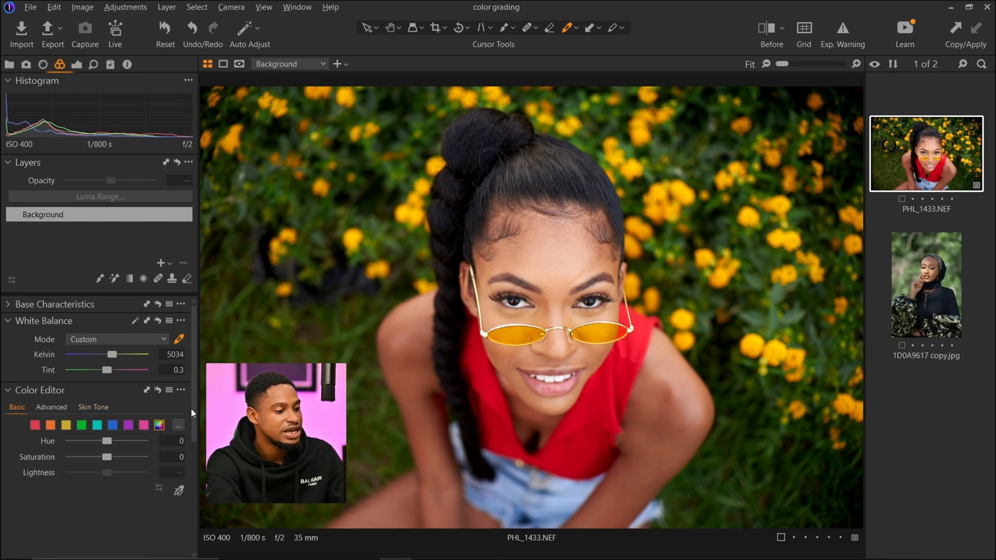
pyautogui.moveTo(194, 412); pyautogui.dragTo(194, 435)
# Try hue 7.6, saturation 23.7 and lightness 1.4 on the red range, and reset the Color Editor.
pyautogui.click(34, 378)
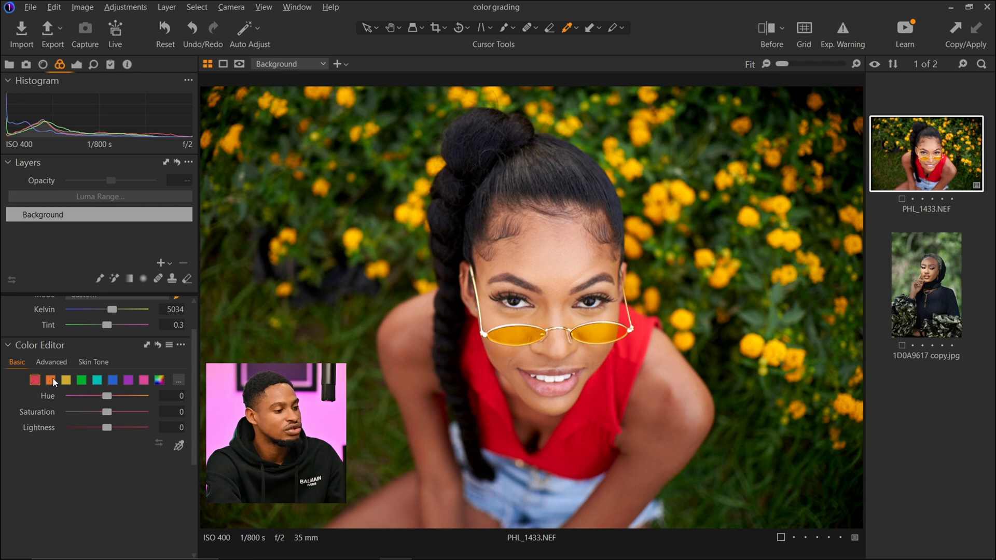
pyautogui.click(108, 429)
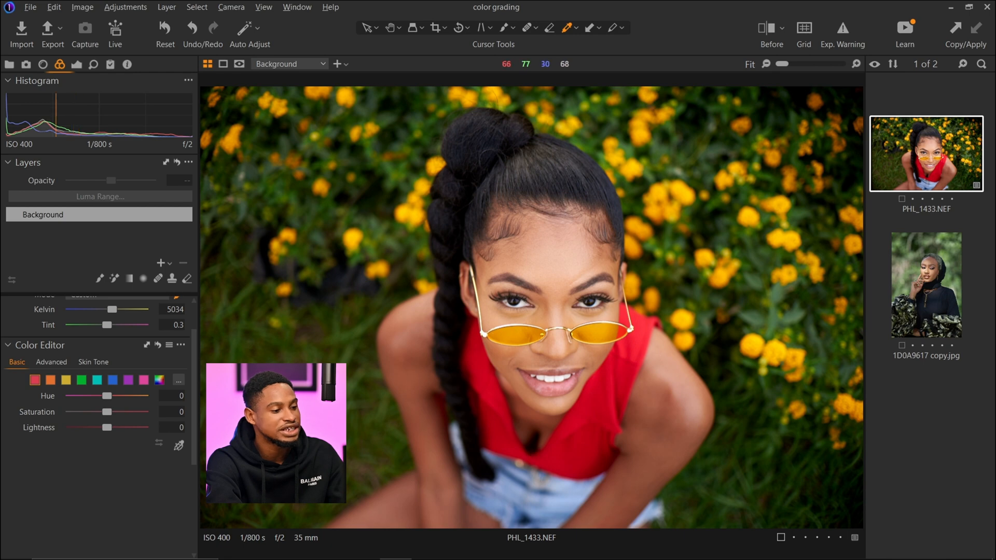
pyautogui.click(179, 445)
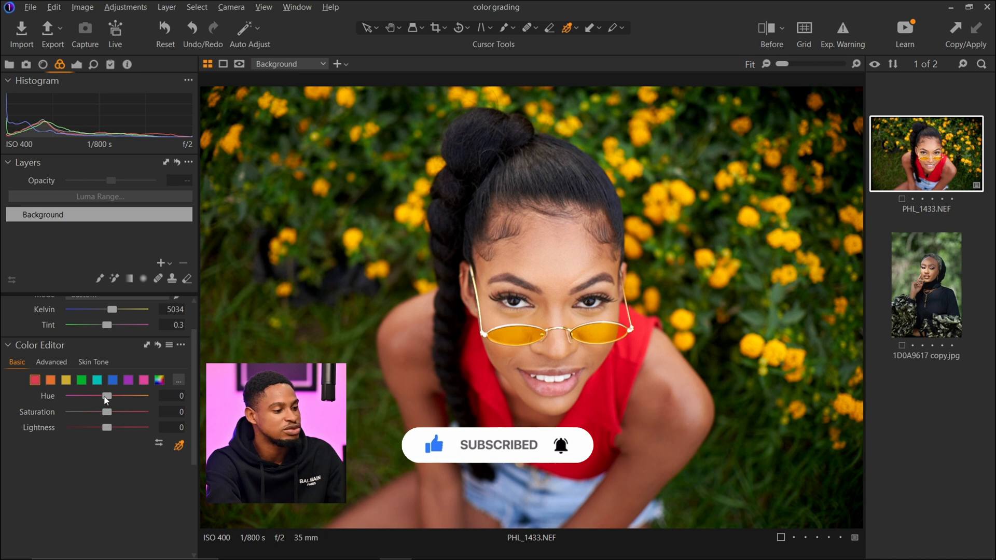
pyautogui.moveTo(107, 397); pyautogui.dragTo(103, 429)
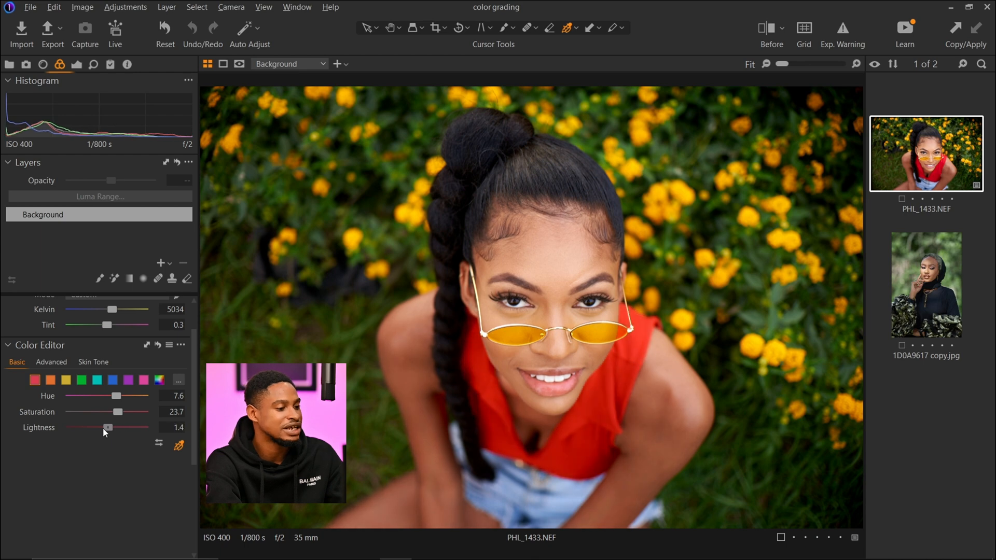
pyautogui.click(157, 344)
# Try hue 4.6, saturation -6.8 and lightness 17.6 on the green range, and reset the adjustment.
pyautogui.click(83, 379)
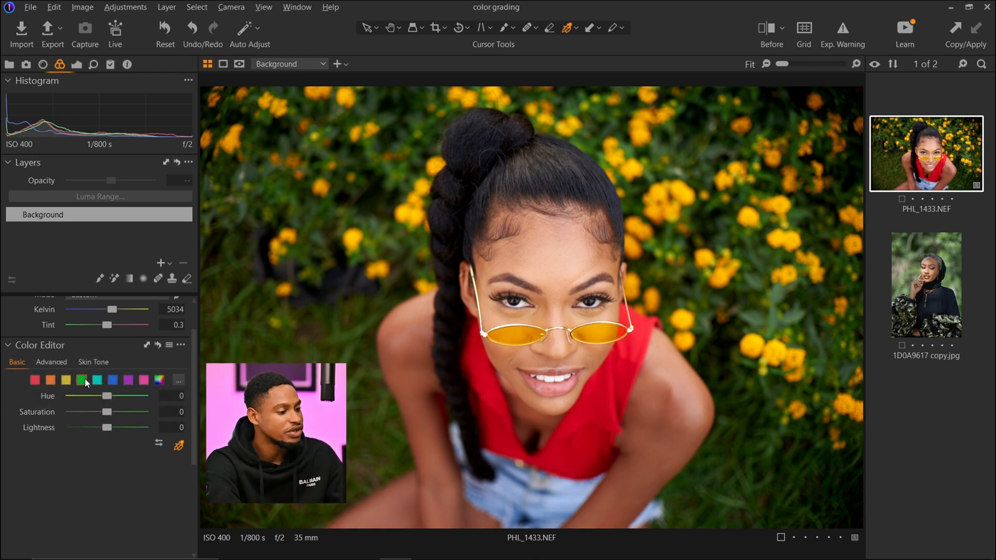
pyautogui.moveTo(108, 400); pyautogui.dragTo(125, 429)
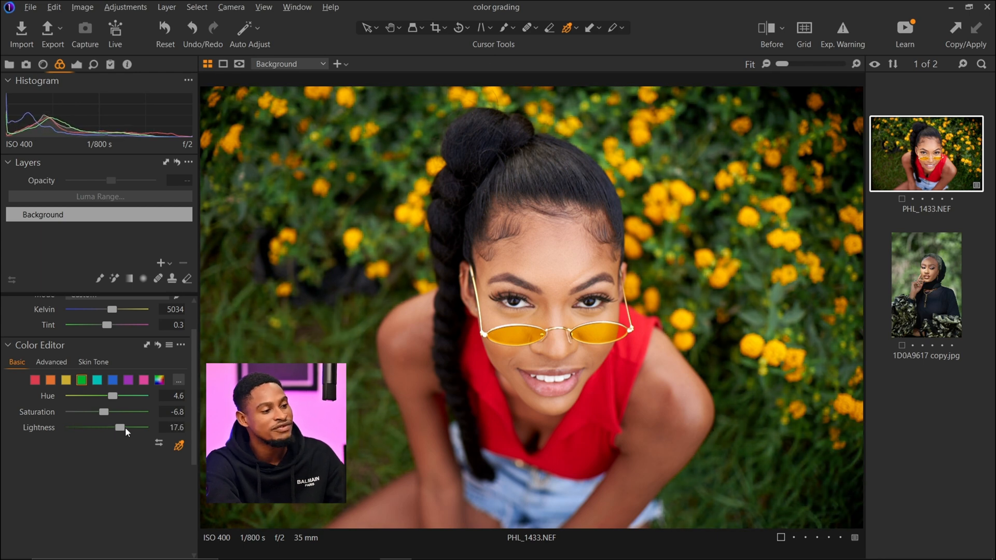
pyautogui.scroll(-1, 114, 333)
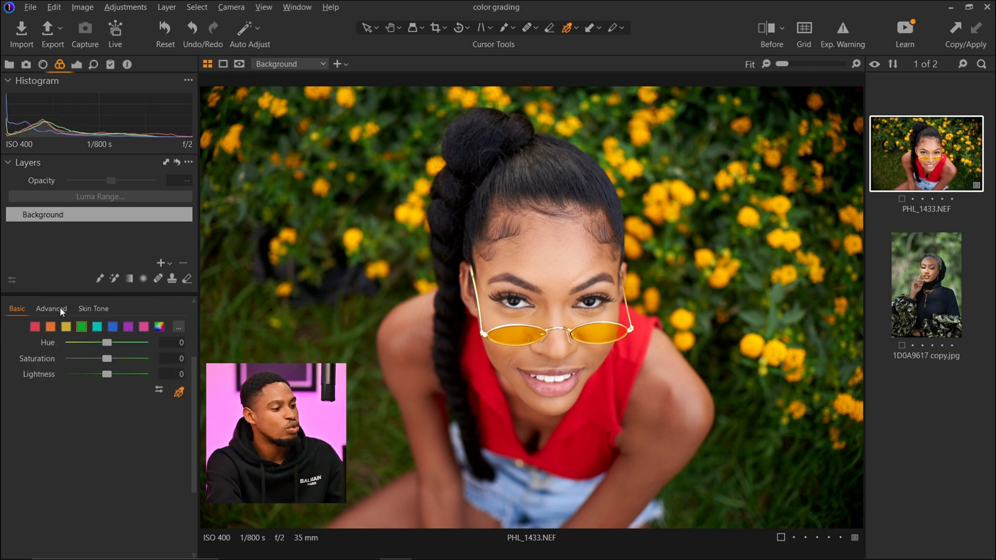
# In the Color Editor's Advanced mode, sample the forehead skin and a yellow flower as separate colour ranges.
pyautogui.click(60, 309)
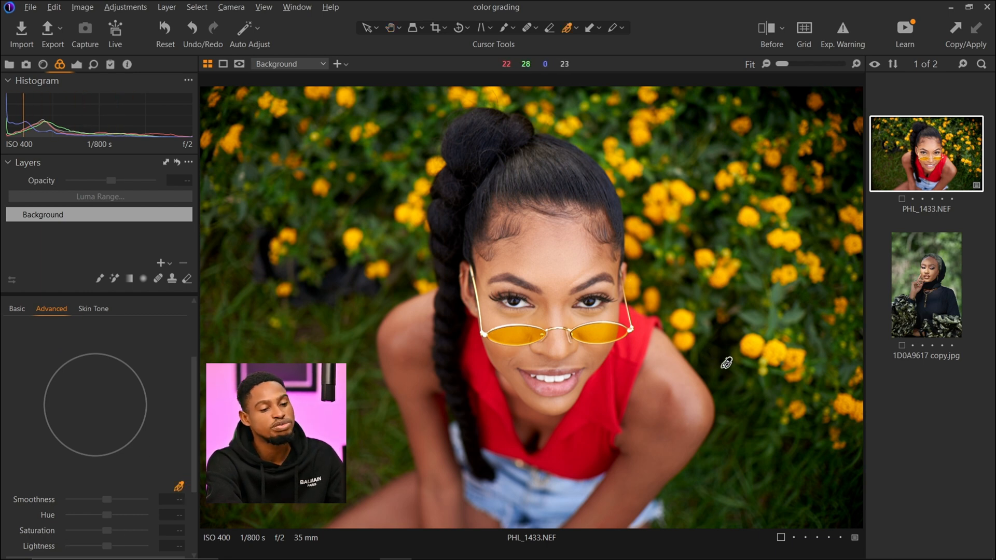
pyautogui.click(179, 486)
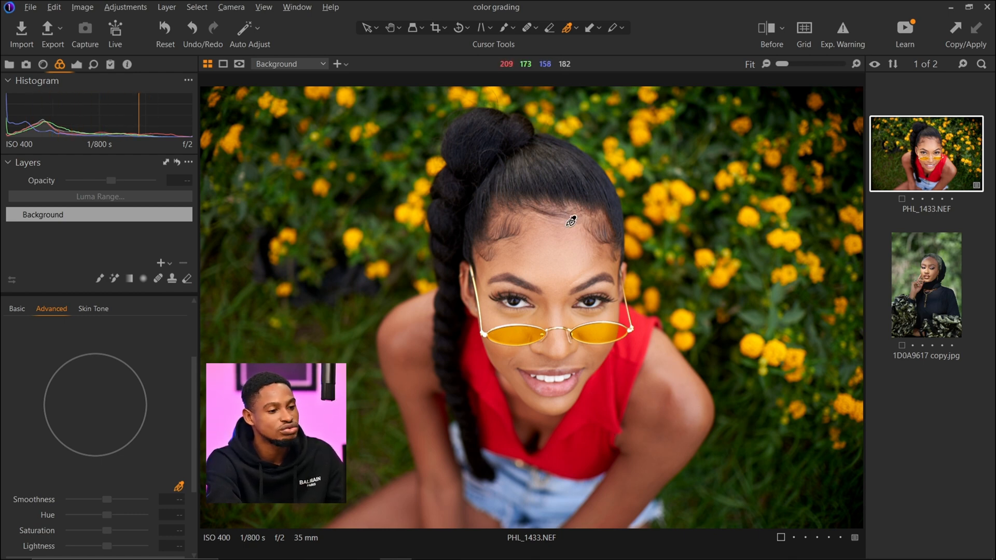
pyautogui.click(551, 237)
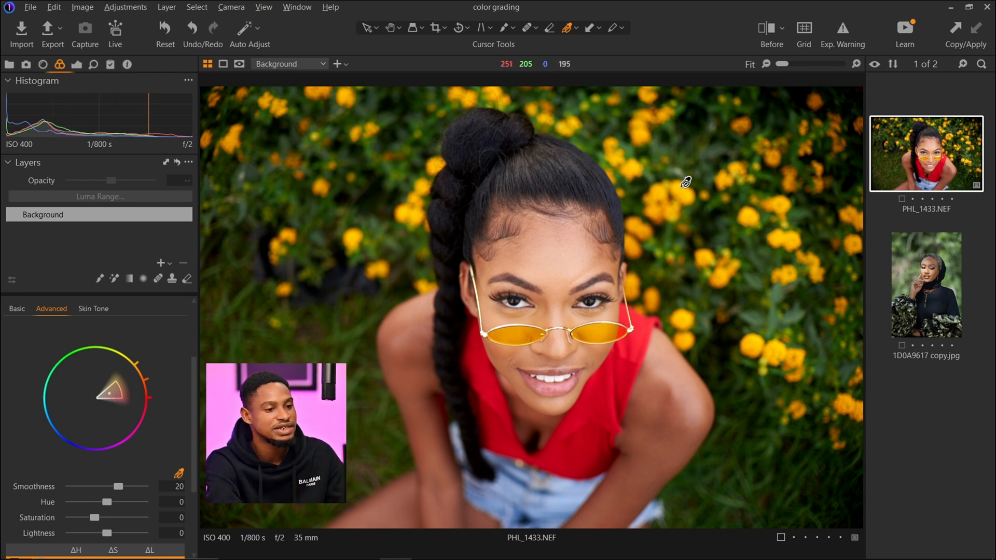
pyautogui.click(685, 186)
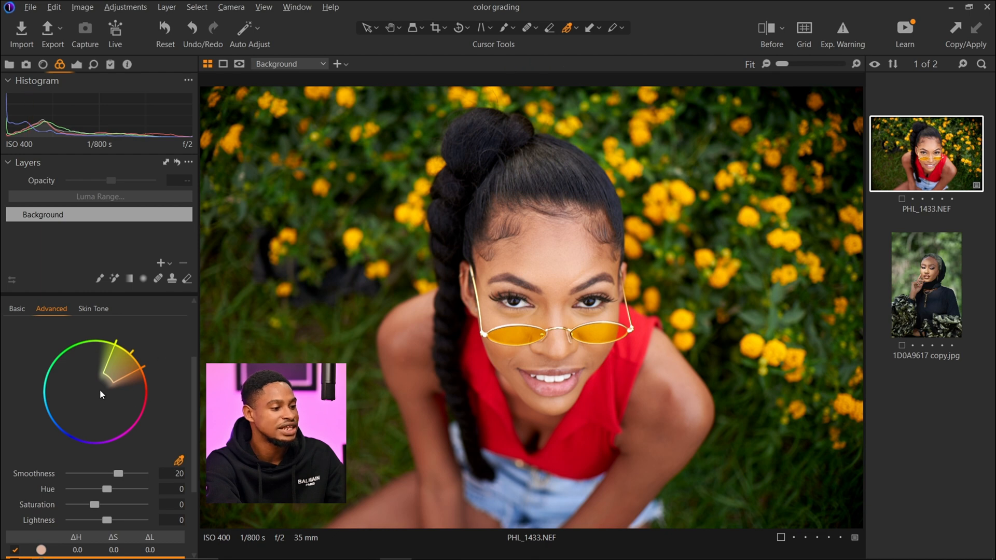
# Set the yellow range's hue to -7.2 and turn on View Selected Color Range.
pyautogui.scroll(-3, 185, 453)
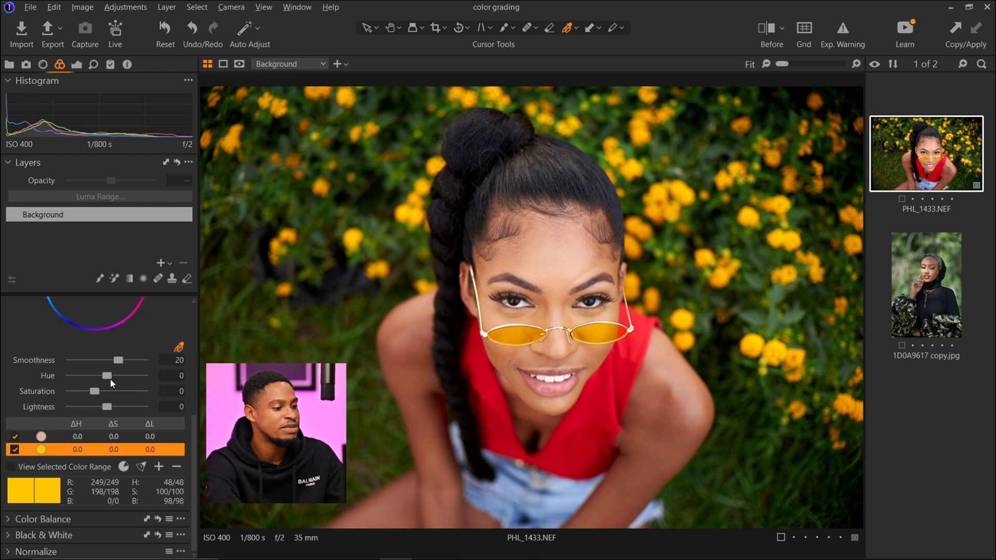
pyautogui.moveTo(107, 376)
pyautogui.mouseDown()
pyautogui.moveTo(61, 374)
pyautogui.moveTo(110, 378)
pyautogui.moveTo(98, 375)
pyautogui.mouseUp()
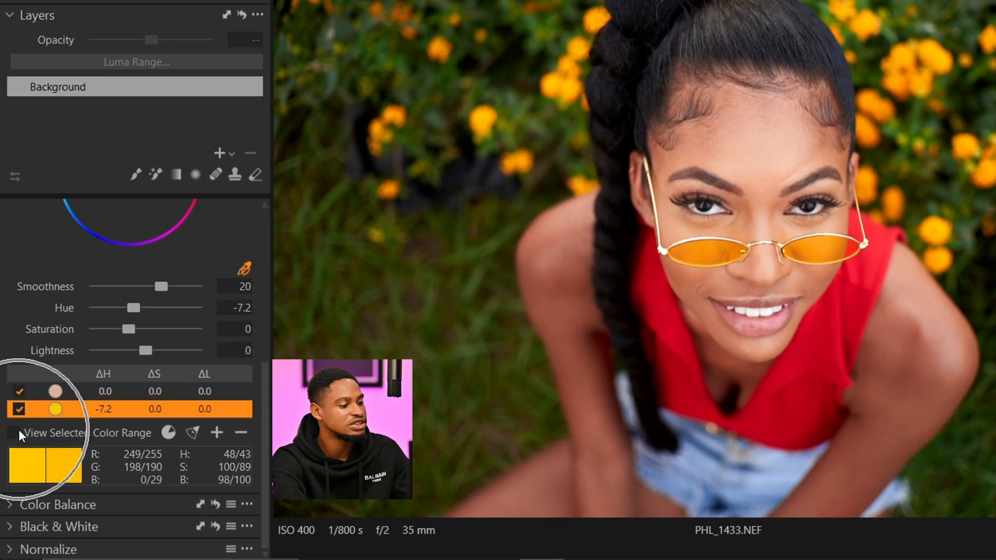
pyautogui.click(15, 433)
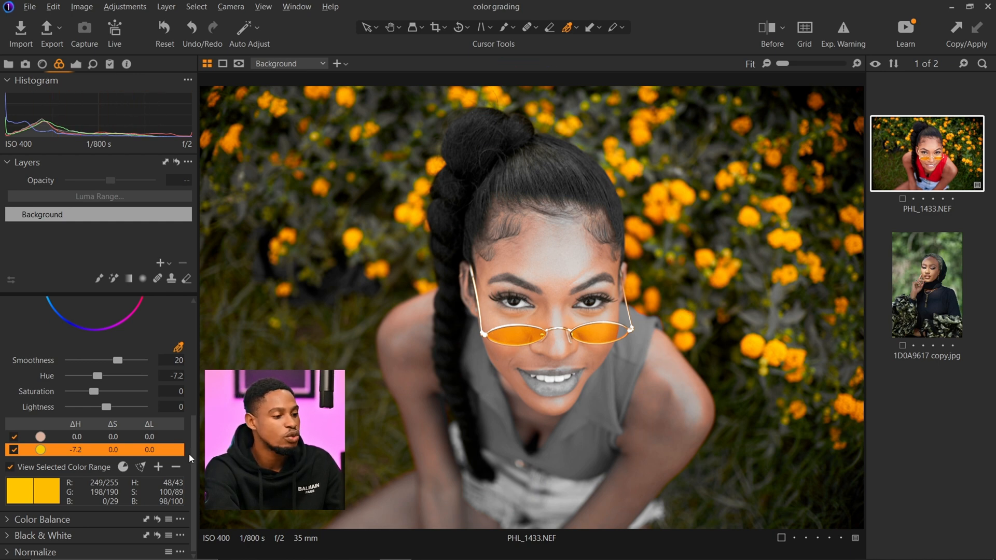
# Narrow the yellow range to exclude the skin, with smoothness 17.1, hue 5.5 and saturation -2.1.
pyautogui.moveTo(195, 462); pyautogui.dragTo(193, 399)
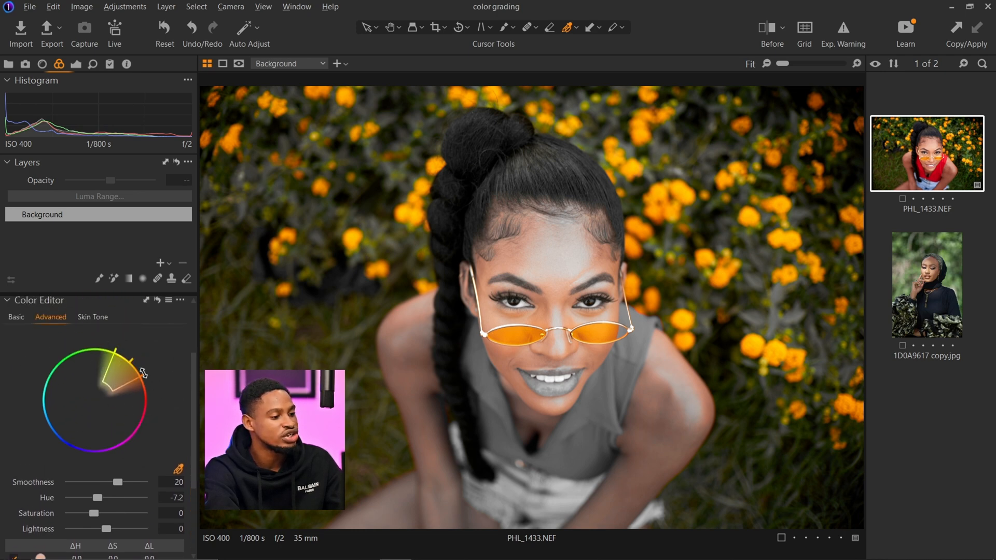
pyautogui.moveTo(143, 373); pyautogui.dragTo(132, 355)
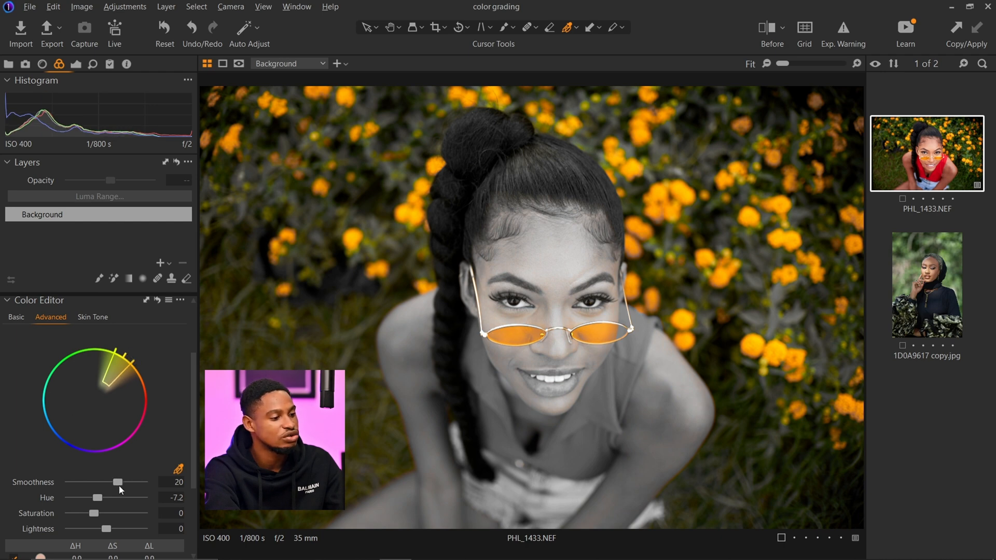
pyautogui.moveTo(119, 484); pyautogui.dragTo(111, 483)
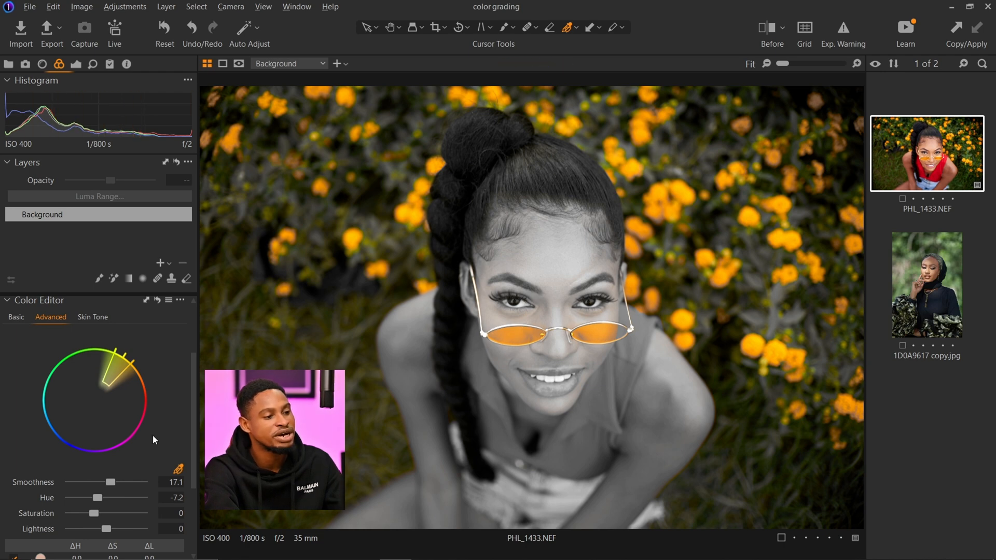
pyautogui.moveTo(97, 501)
pyautogui.mouseDown()
pyautogui.moveTo(74, 501)
pyautogui.moveTo(113, 500)
pyautogui.moveTo(95, 510)
pyautogui.mouseUp()
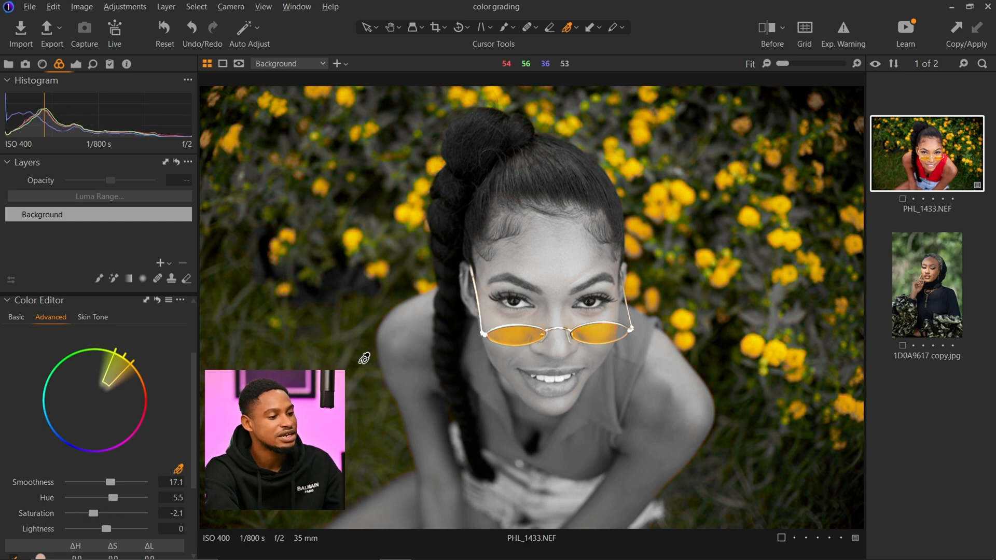
# Sample the green grass as a new range, narrow it to exclude the yellow flowers, and turn off View Selected Color Range.
pyautogui.click(340, 355)
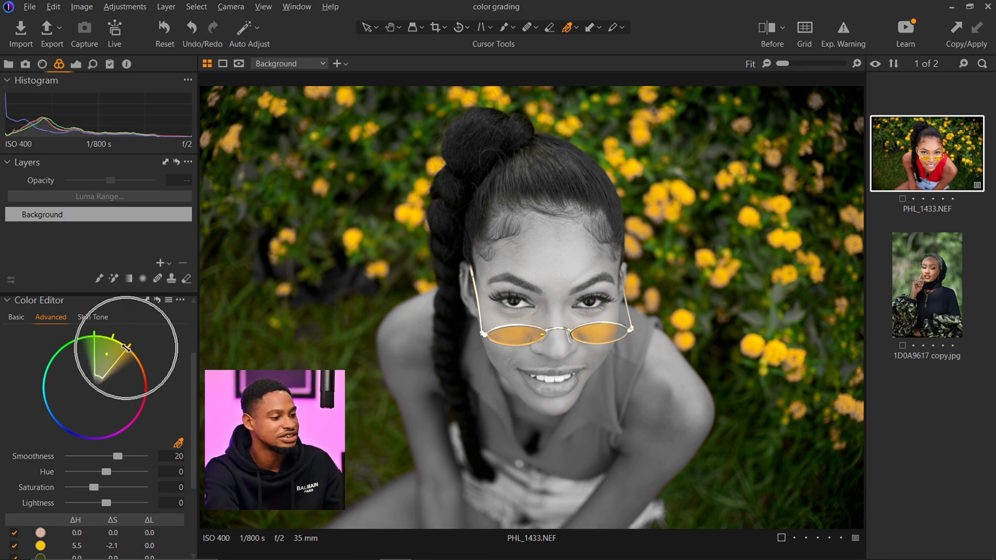
pyautogui.moveTo(126, 348); pyautogui.dragTo(113, 343)
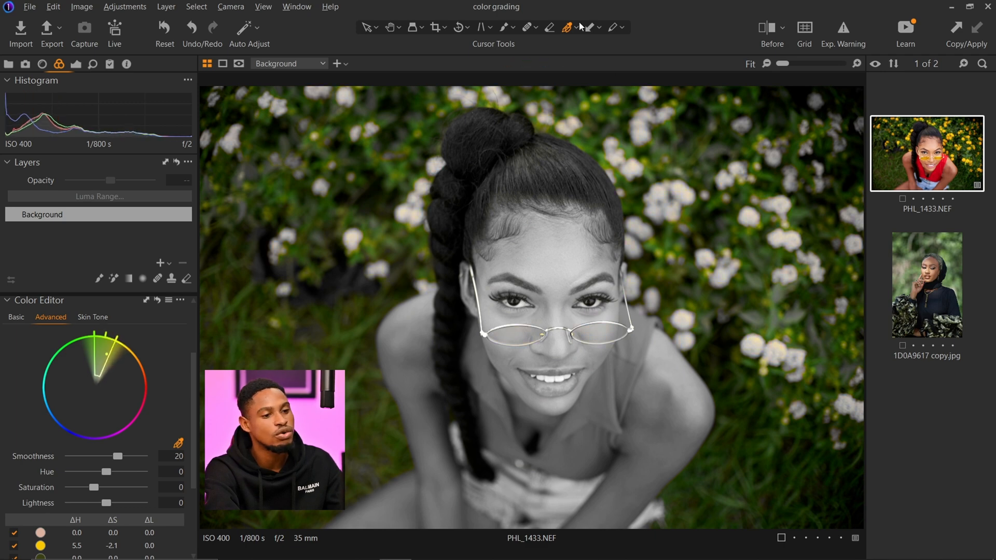
pyautogui.scroll(-3, 175, 427)
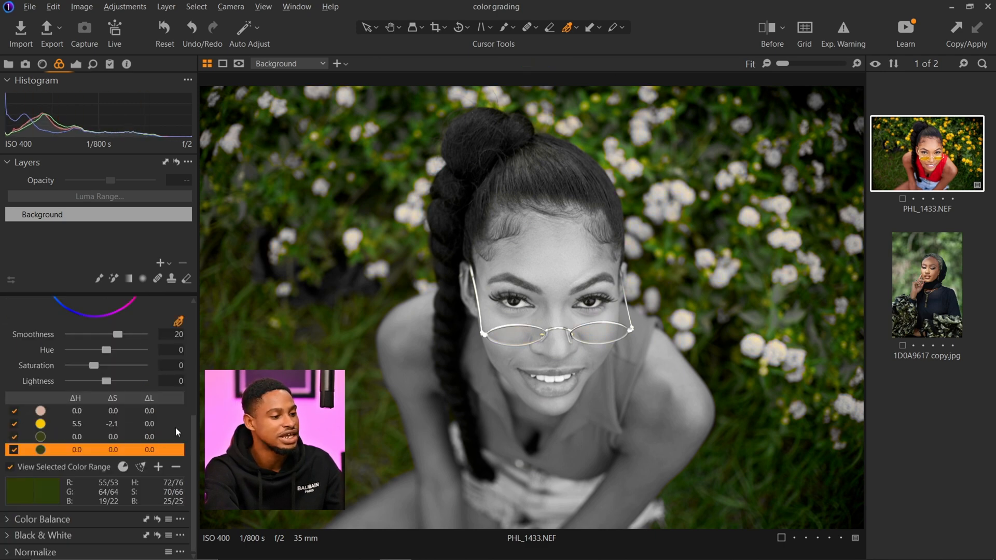
pyautogui.click(11, 468)
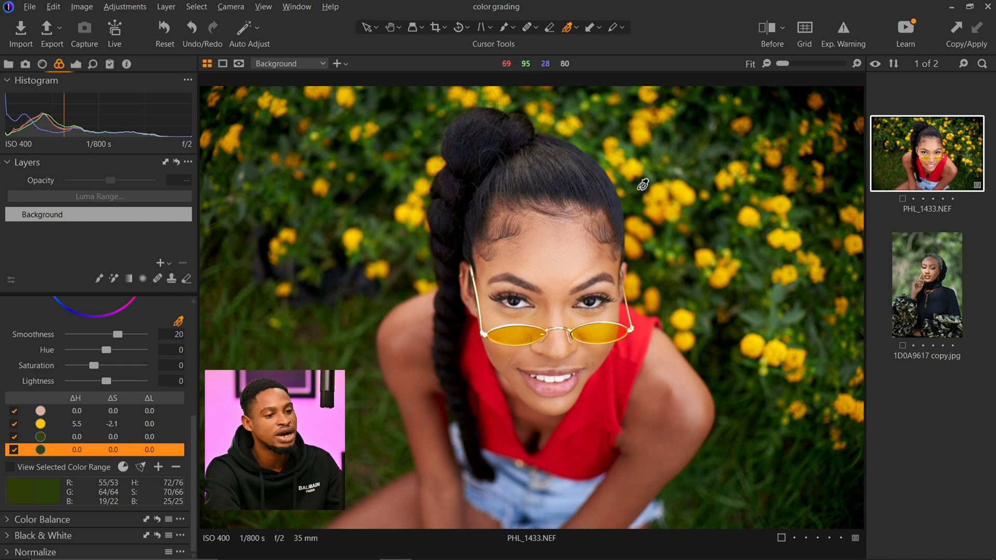
# Set the sampled green range's hue to 30, saturation to 16.9 and lightness to -33.8.
pyautogui.scroll(2, 117, 431)
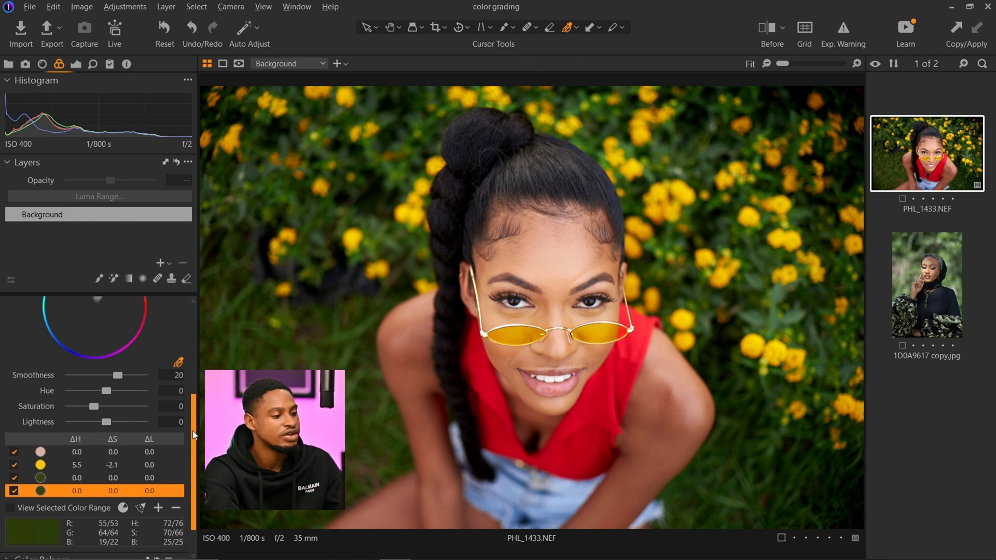
pyautogui.moveTo(106, 406); pyautogui.dragTo(149, 406)
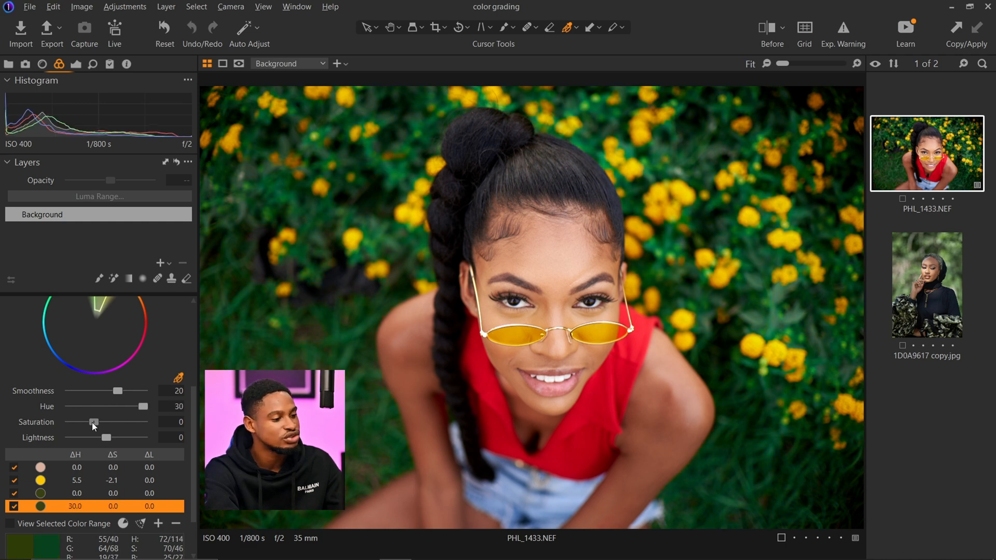
pyautogui.moveTo(93, 422)
pyautogui.mouseDown()
pyautogui.moveTo(148, 420)
pyautogui.moveTo(96, 424)
pyautogui.moveTo(154, 434)
pyautogui.moveTo(89, 438)
pyautogui.moveTo(98, 438)
pyautogui.mouseUp()
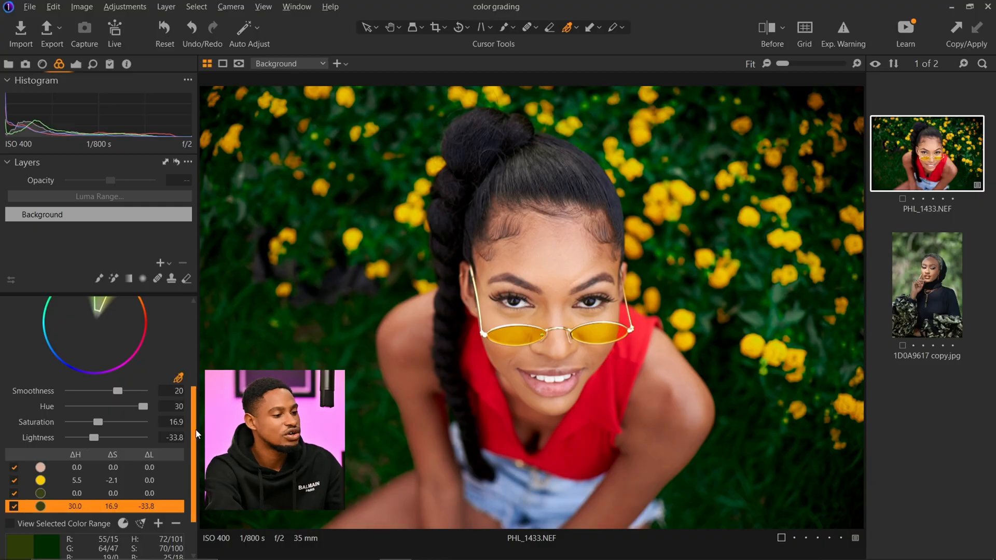
# In the Color Editor's Skin Tone mode, sample the forehead skin and turn on View Selected Color Range.
pyautogui.moveTo(195, 436); pyautogui.dragTo(175, 385)
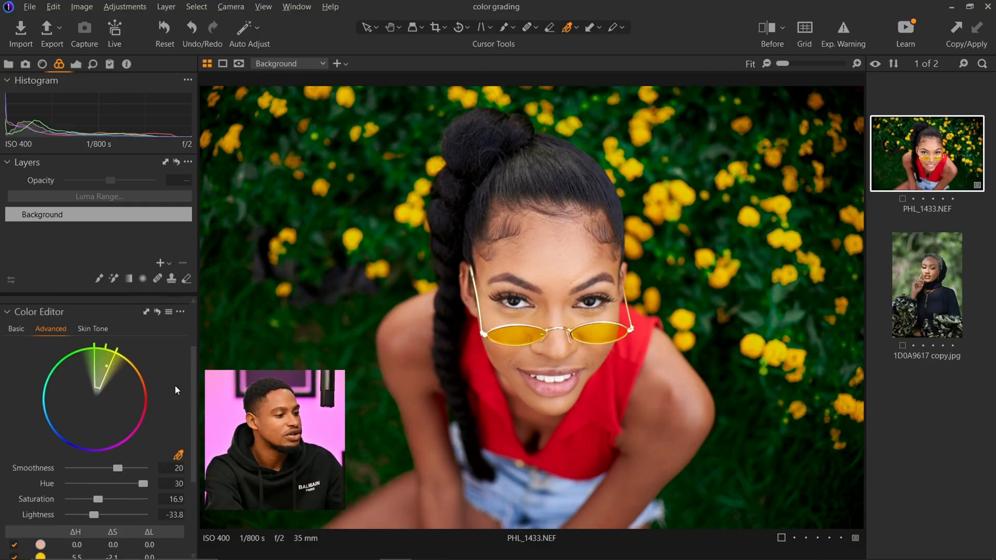
pyautogui.click(102, 329)
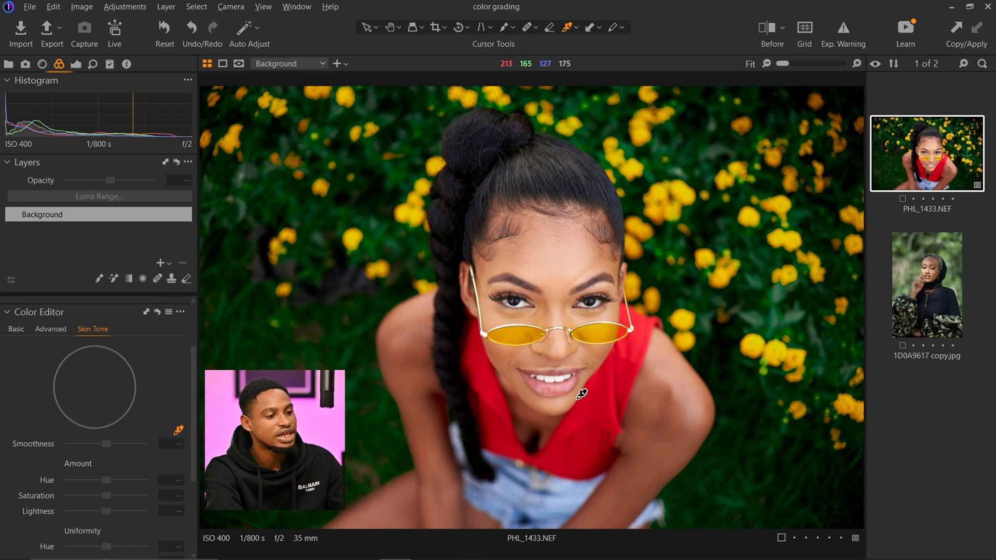
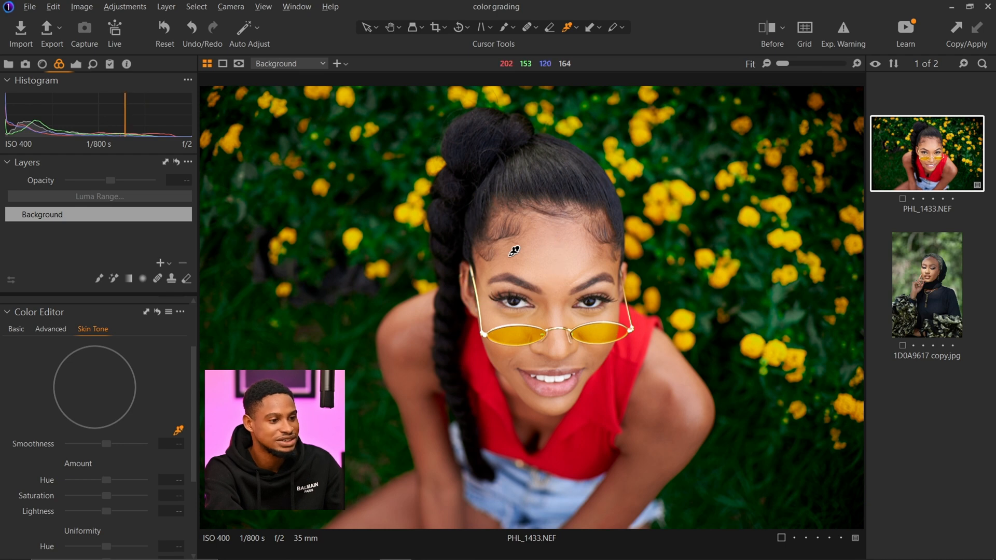
pyautogui.click(514, 251)
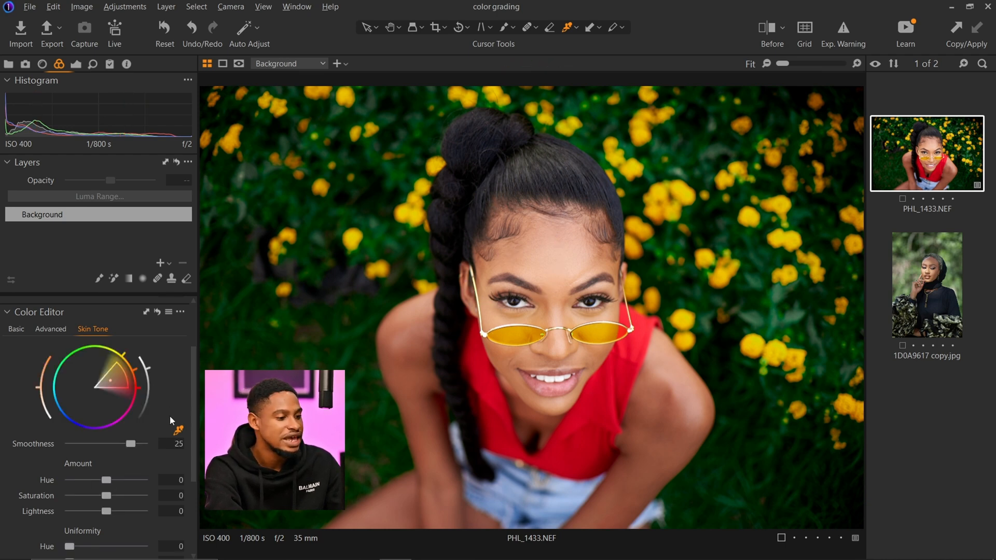
pyautogui.scroll(-3, 135, 446)
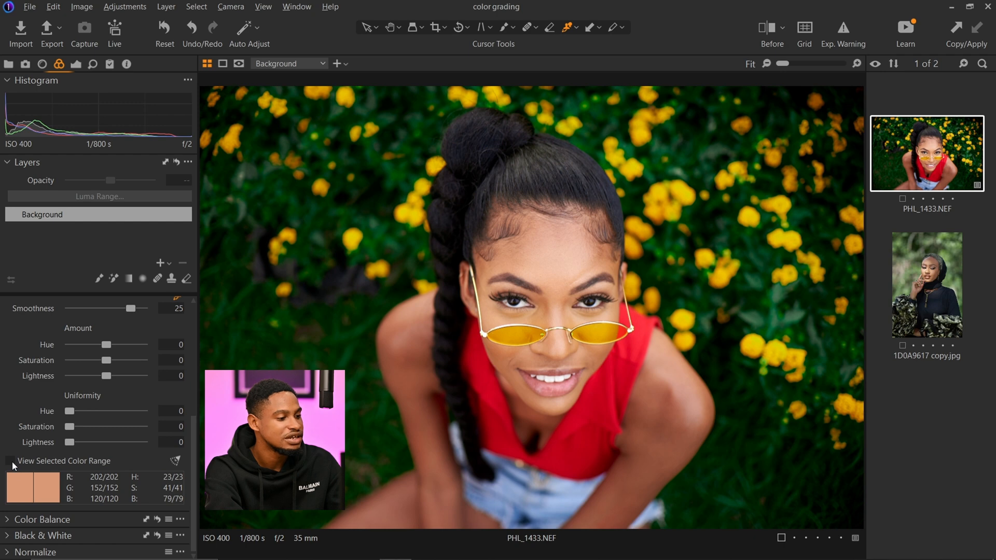
pyautogui.click(11, 461)
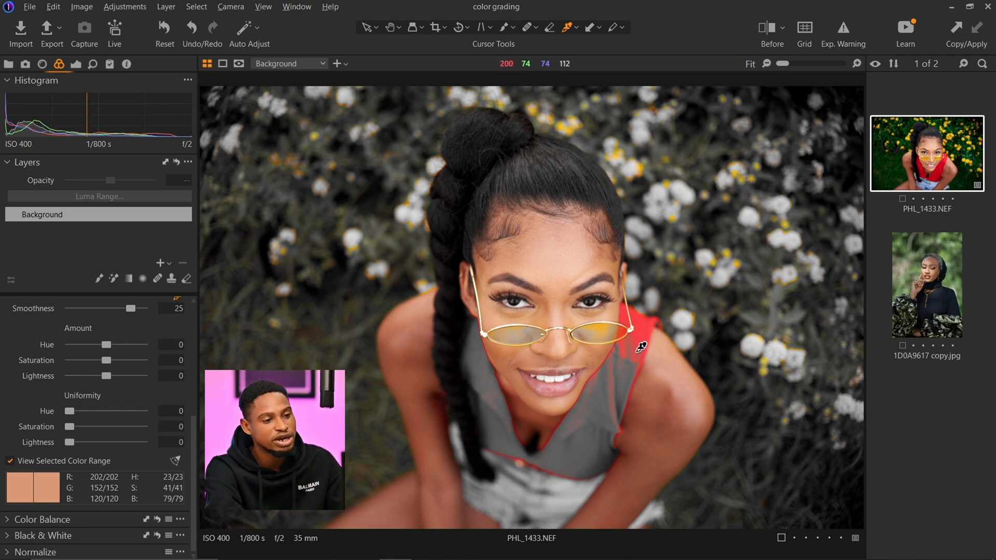
pyautogui.scroll(3, 133, 397)
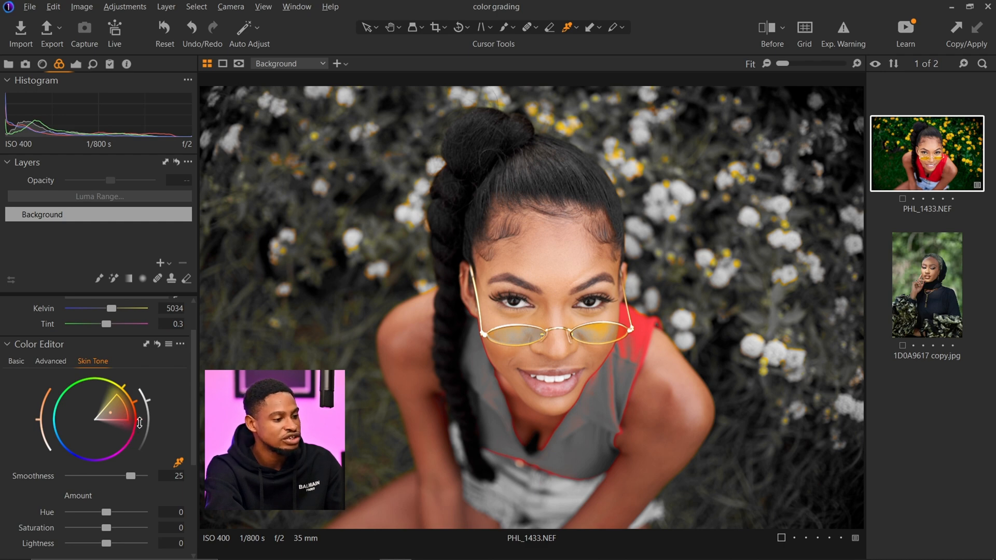
# Narrow the skin tone range to exclude the red top, lips and most of the flowers, and turn off View Selected Color Range.
pyautogui.moveTo(140, 421); pyautogui.dragTo(136, 403)
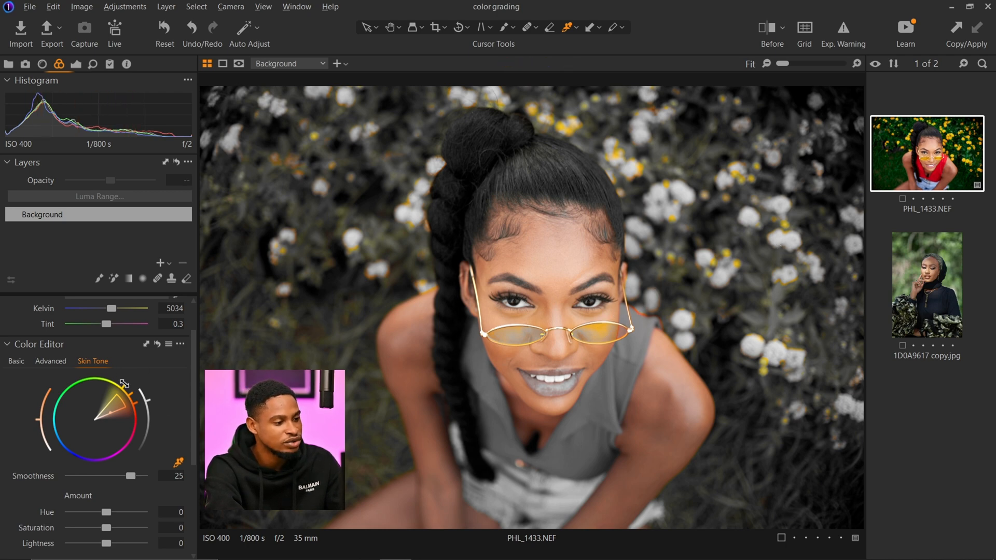
pyautogui.moveTo(125, 387); pyautogui.dragTo(129, 391)
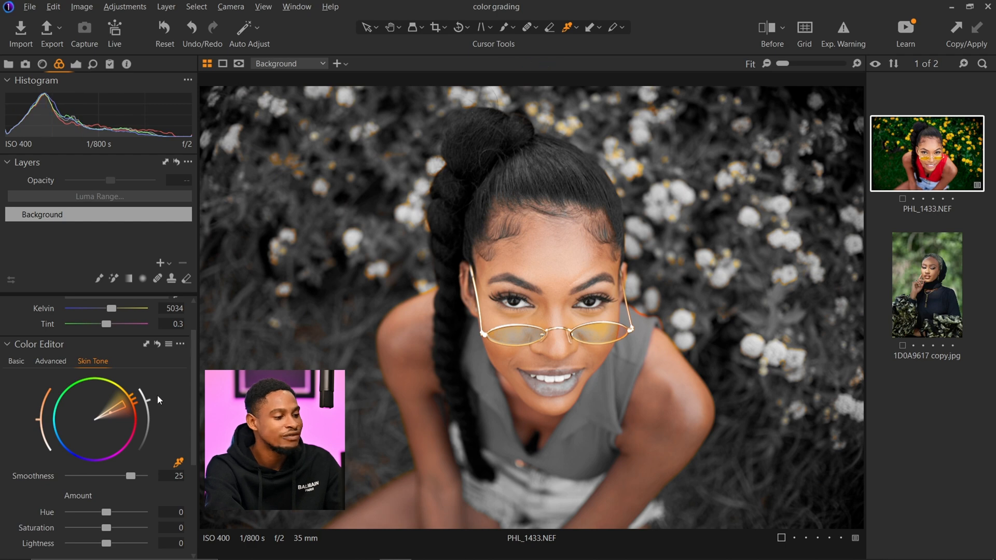
pyautogui.scroll(-3, 14, 495)
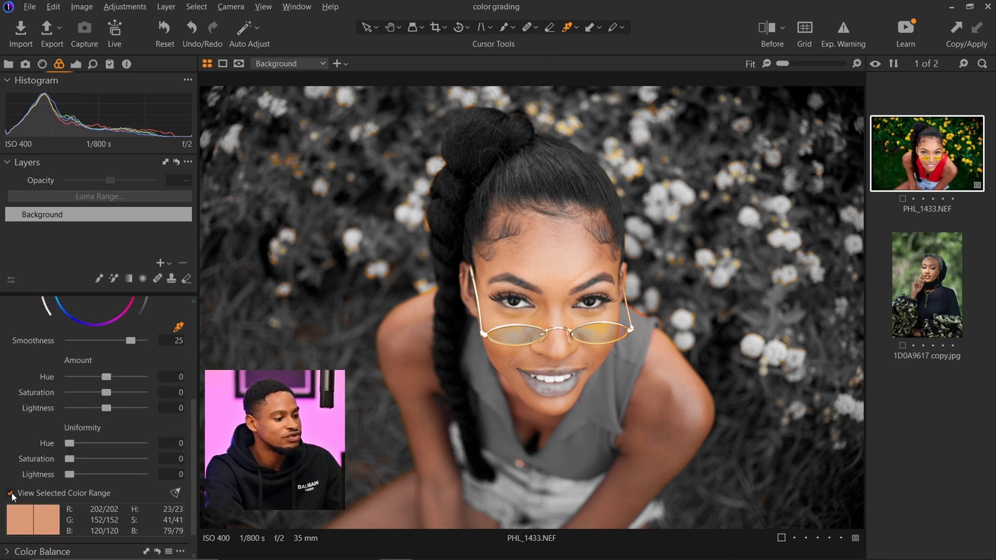
pyautogui.click(11, 493)
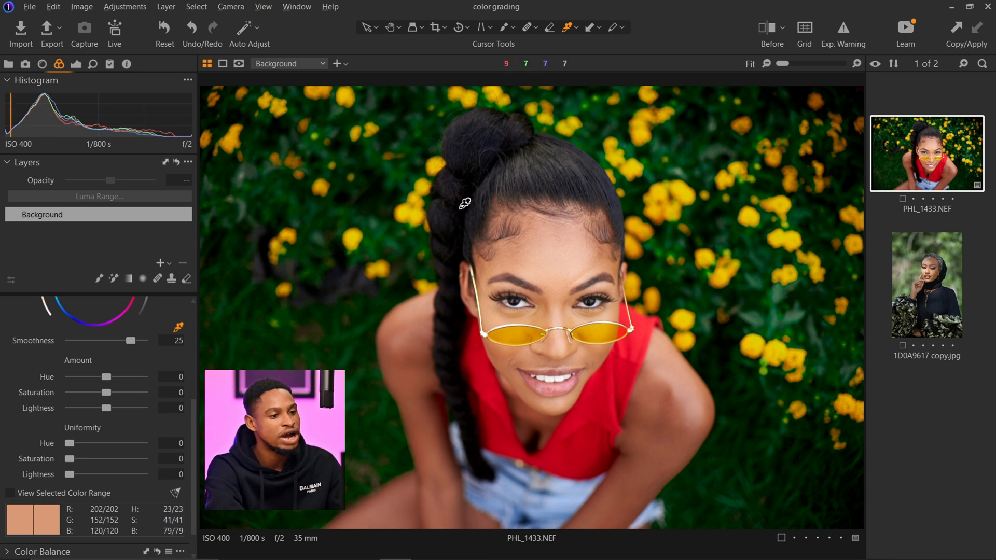
# Turn View Selected Color Range back on and set the skin uniformity to hue 80 and saturation 33.
pyautogui.click(12, 495)
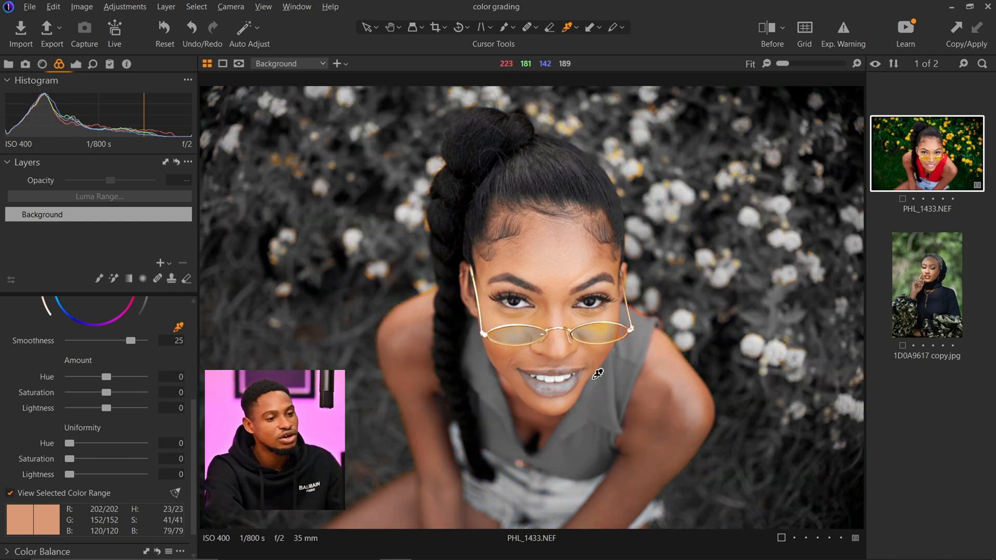
pyautogui.moveTo(73, 441); pyautogui.dragTo(133, 440)
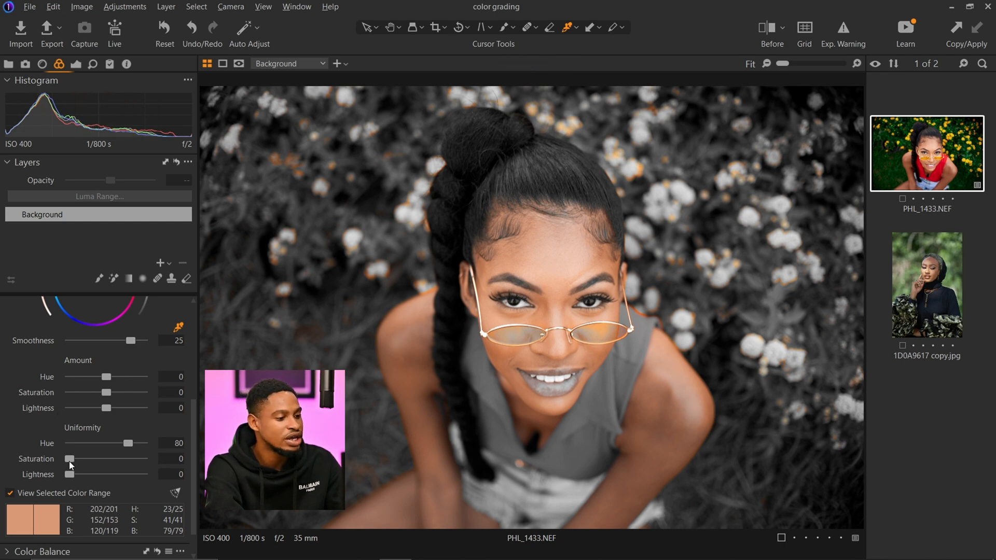
pyautogui.moveTo(100, 458); pyautogui.dragTo(93, 459)
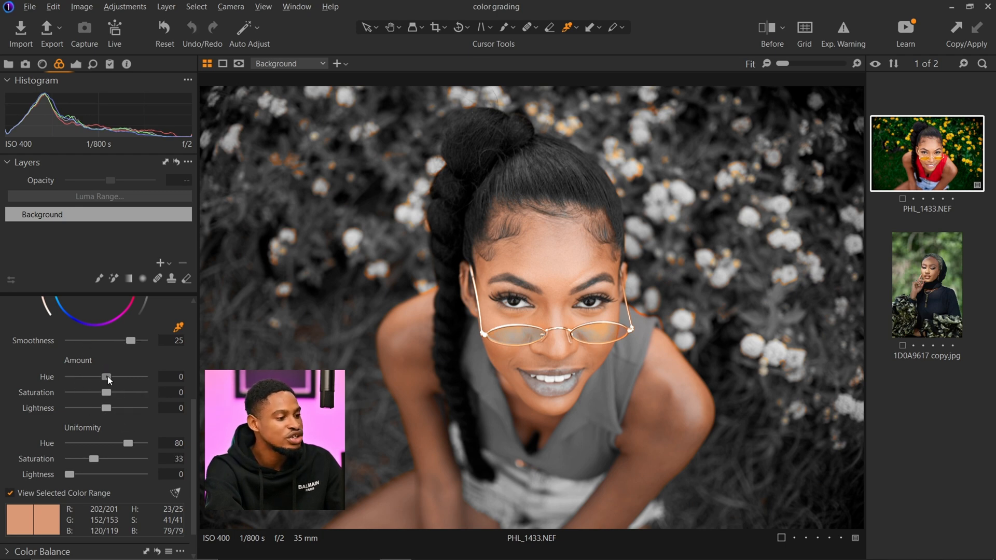
# Set the skin amount to hue -1.3, saturation 7.2 and lightness -1.1, and turn off View Selected Color Range.
pyautogui.moveTo(107, 375); pyautogui.dragTo(157, 392)
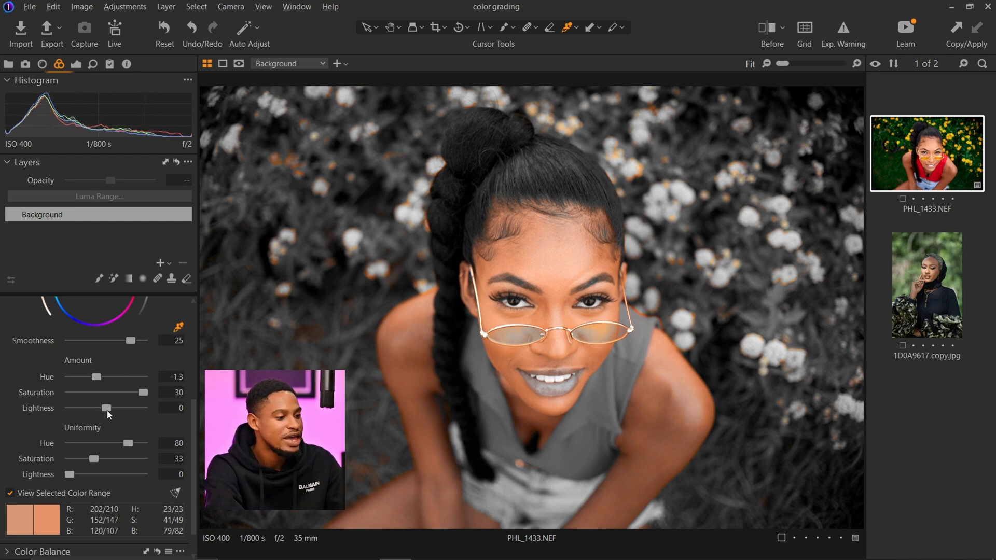
pyautogui.moveTo(108, 409); pyautogui.dragTo(133, 409)
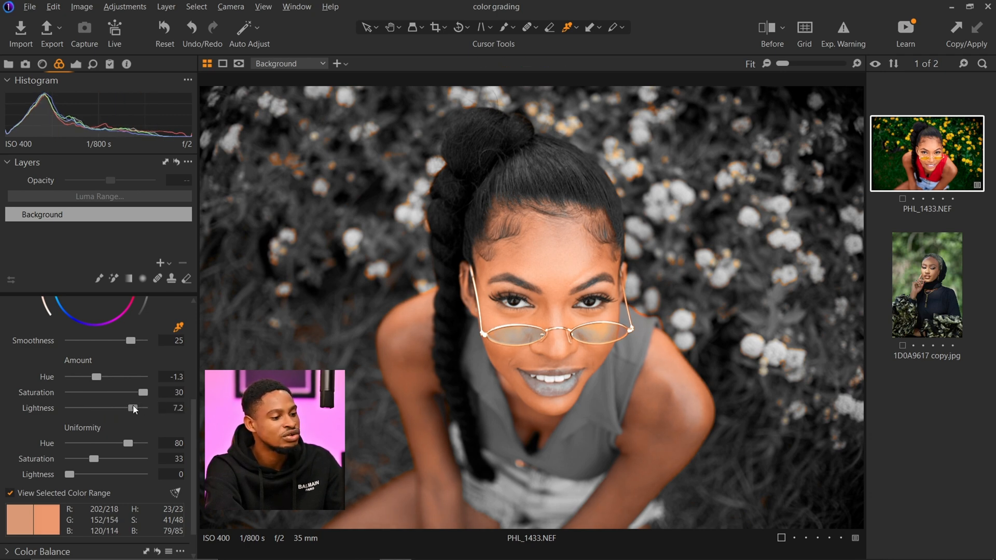
pyautogui.moveTo(133, 408); pyautogui.dragTo(69, 408)
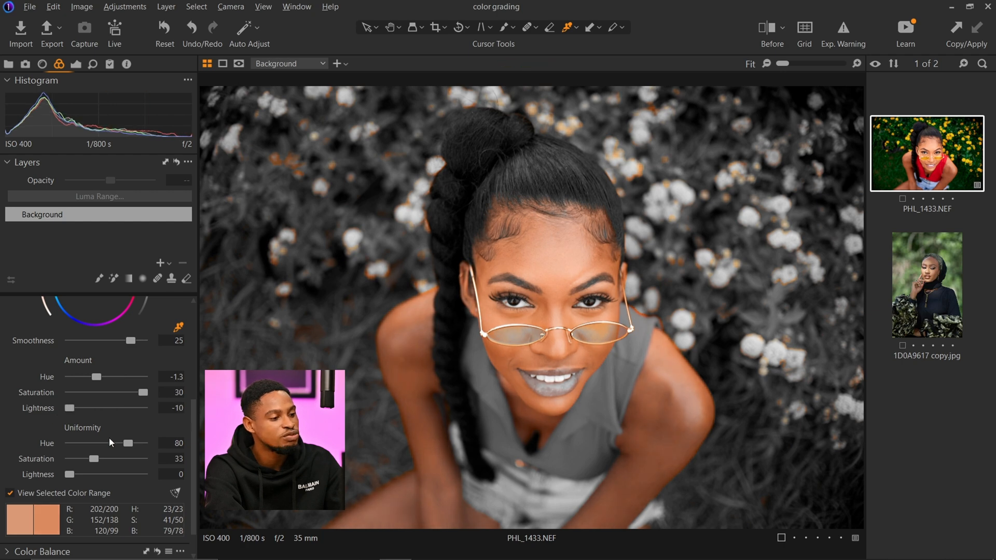
pyautogui.moveTo(103, 413); pyautogui.dragTo(117, 394)
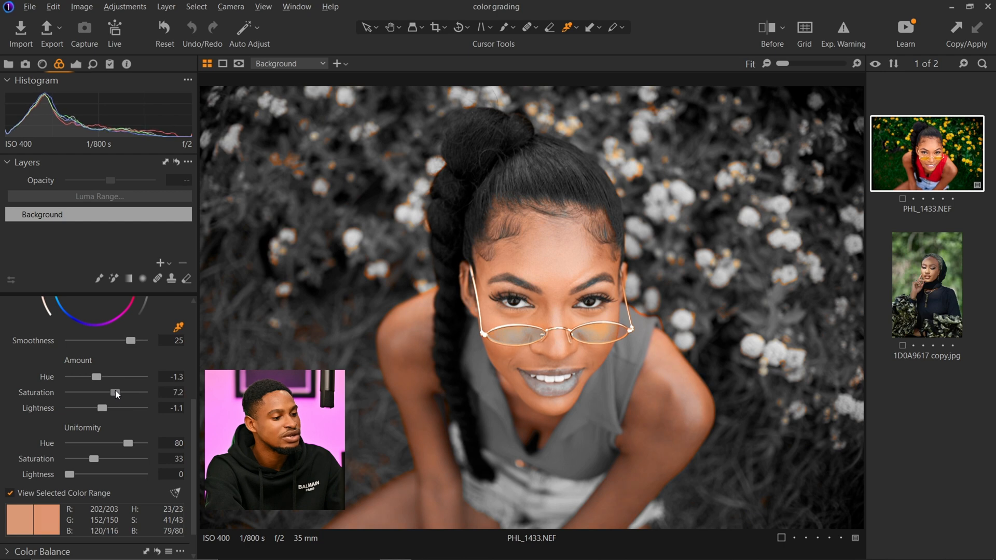
pyautogui.click(10, 494)
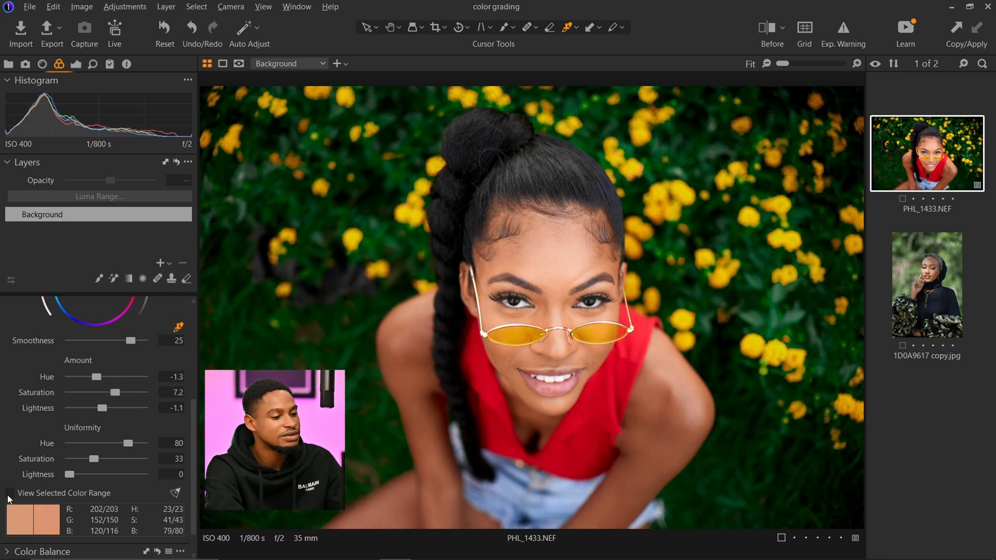
# Compare the portrait with and without the Color Editor adjustments, and check the full edit in the before/after split view.
pyautogui.scroll(3, 156, 374)
pyautogui.click(158, 354)
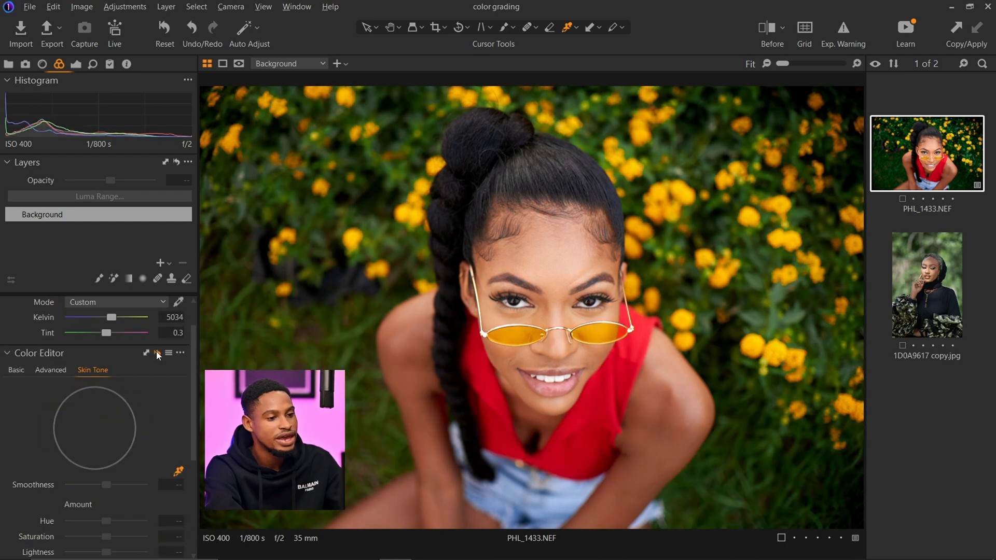
pyautogui.click(158, 354)
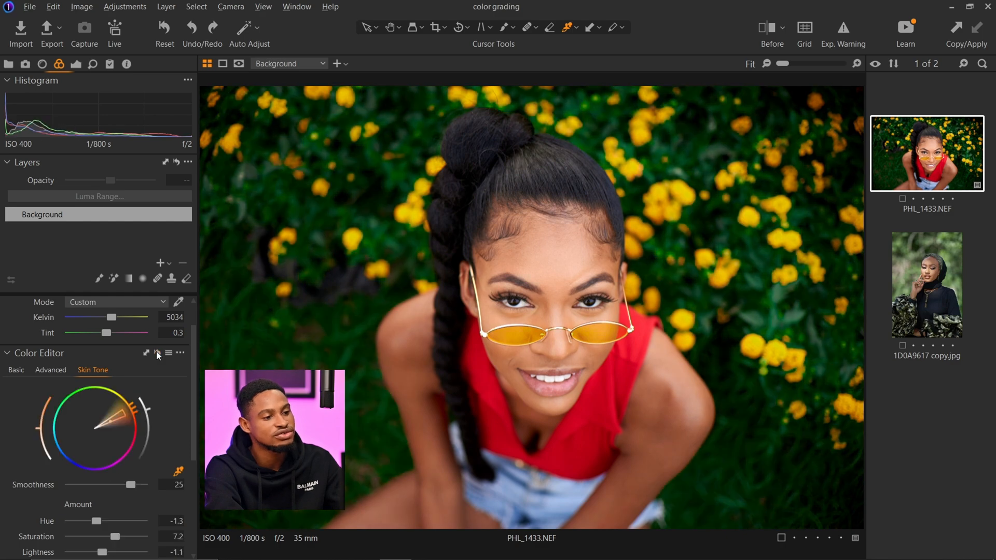
pyautogui.click(158, 353)
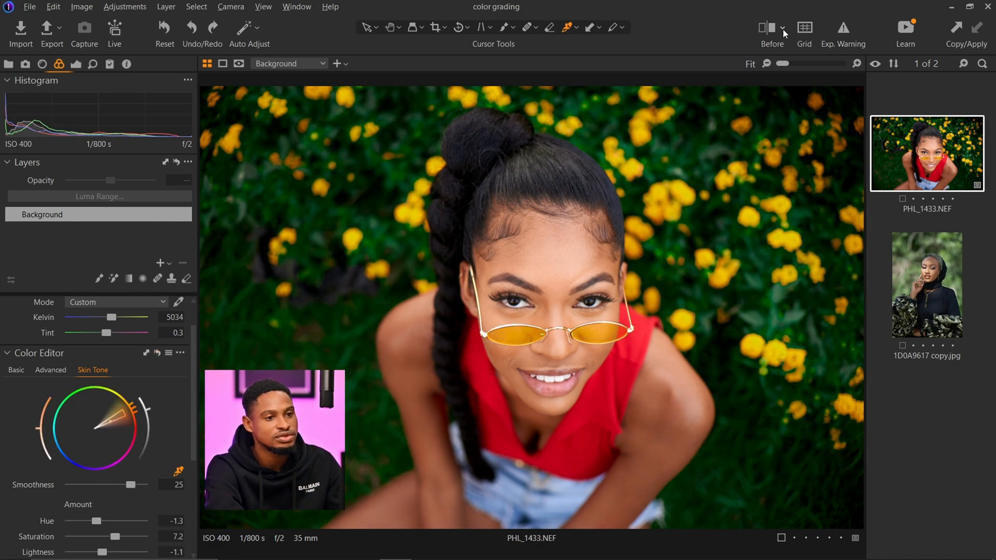
pyautogui.click(785, 33)
pyautogui.moveTo(532, 308); pyautogui.dragTo(203, 293)
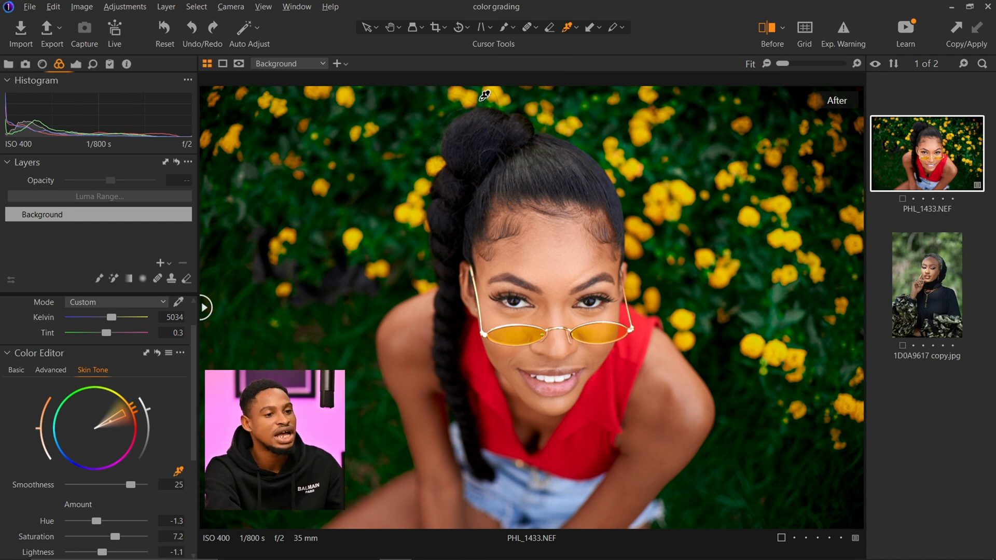
pyautogui.click(771, 27)
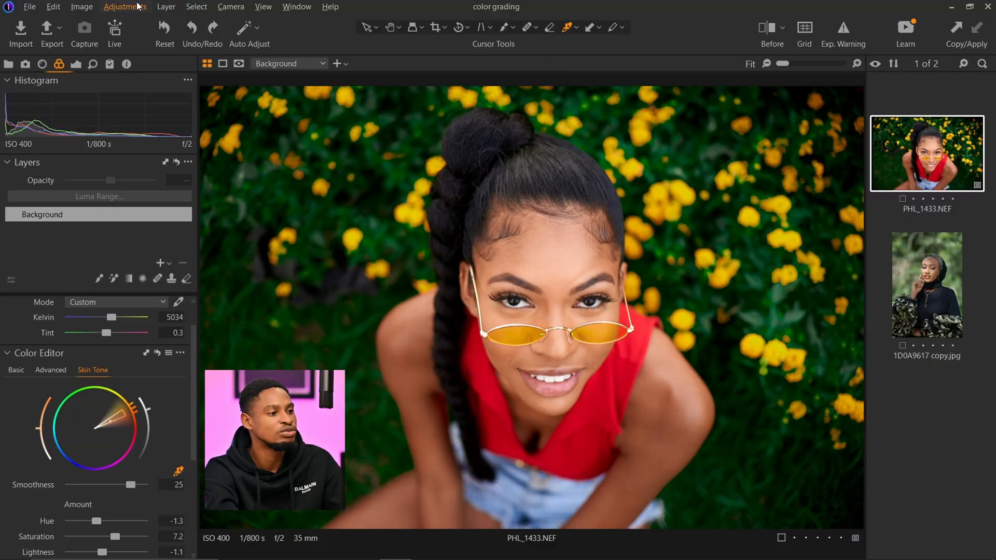
# Reset all adjustments on PHL_1433.NEF and open it with Adobe Photoshop 2022, showing Camera Raw in full screen.
pyautogui.click(165, 33)
pyautogui.rightClick(921, 176)
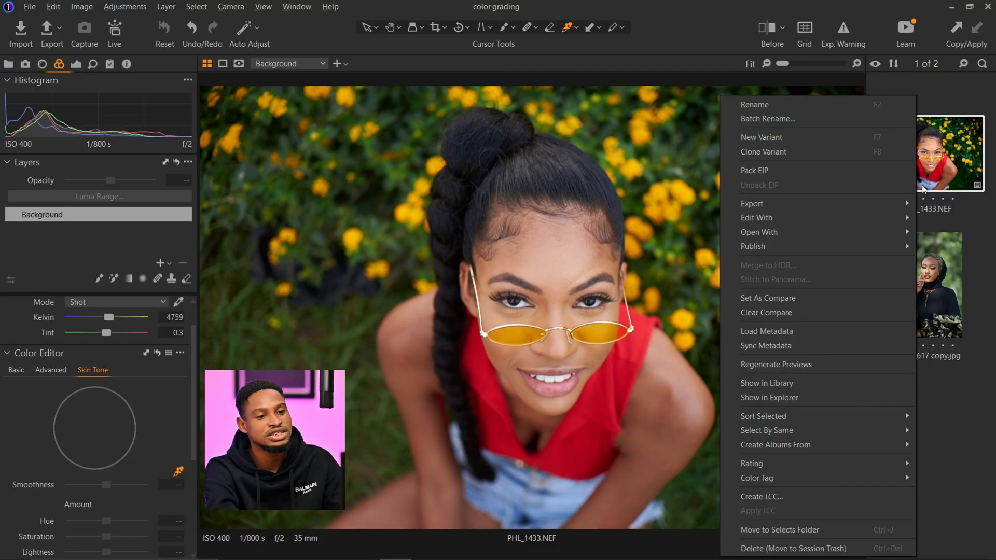
pyautogui.moveTo(819, 234)
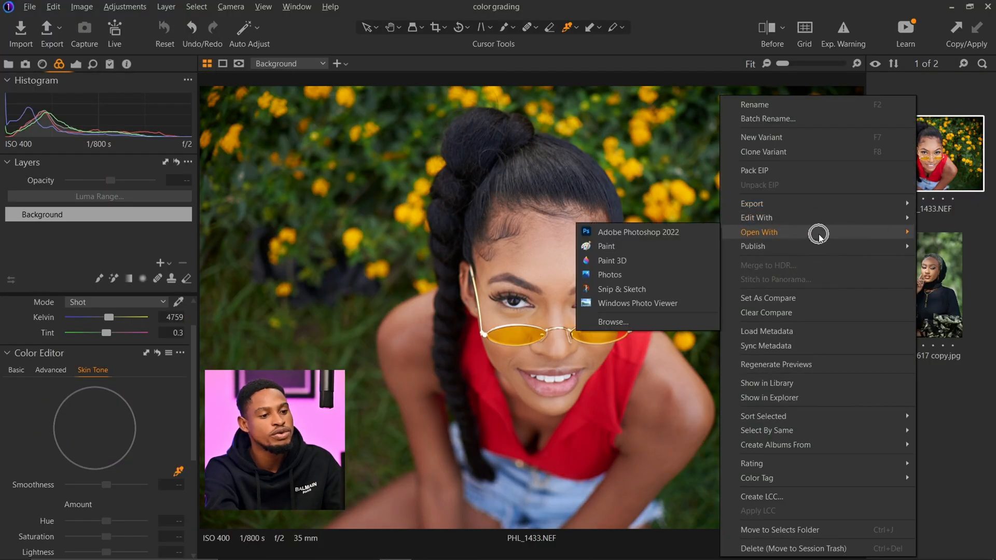
pyautogui.click(659, 231)
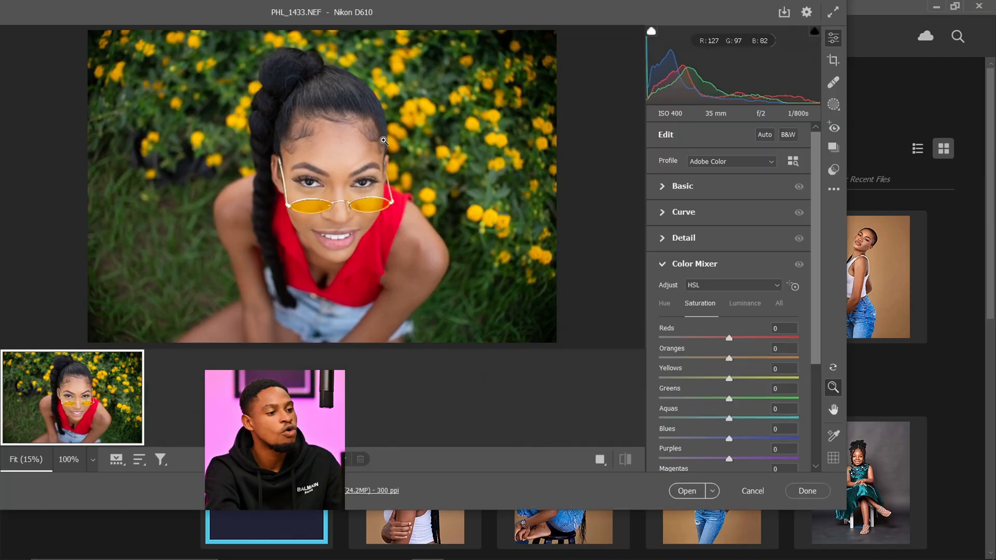
pyautogui.click(831, 15)
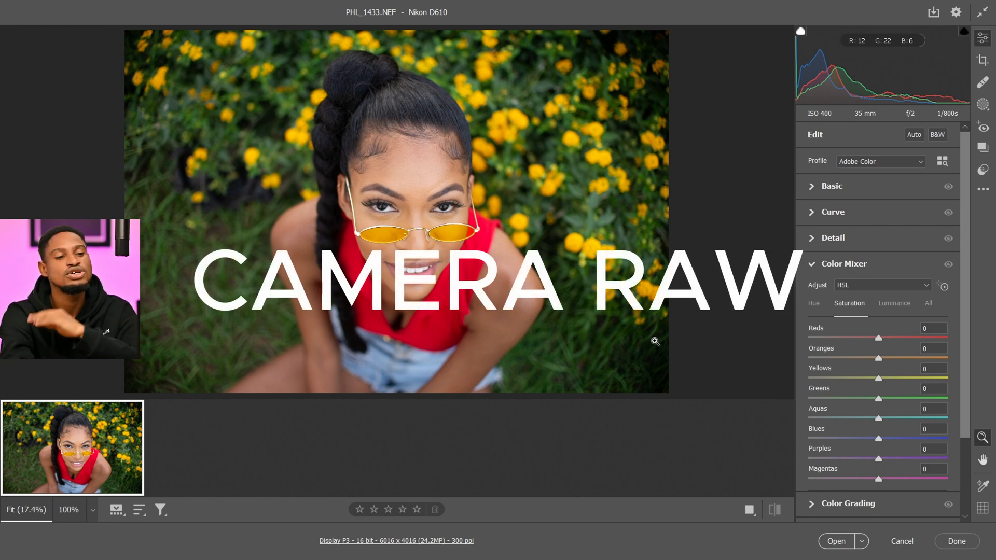
# In the Basic adjustments, set the temperature to 5050 and raise the vibrance slightly.
pyautogui.click(811, 265)
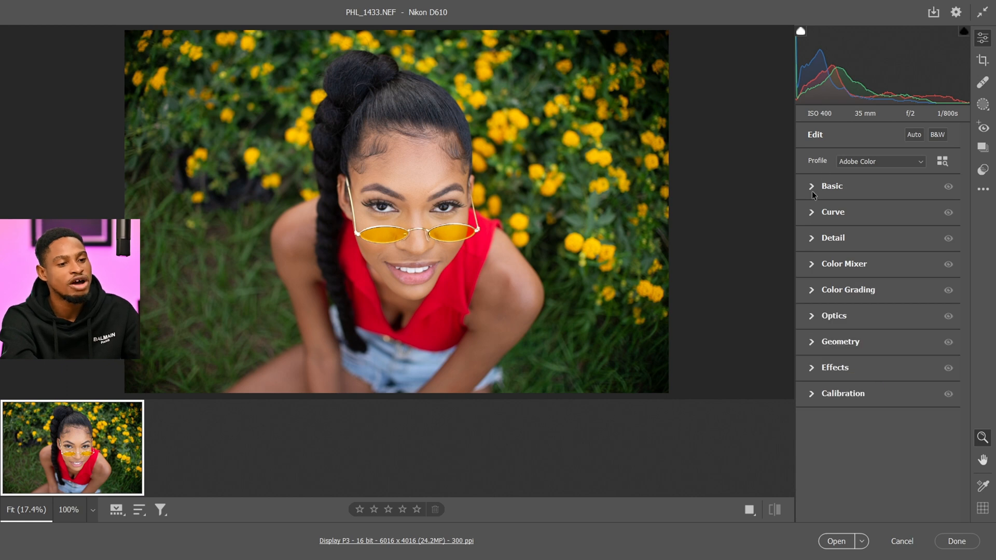
pyautogui.click(812, 187)
pyautogui.moveTo(844, 208)
pyautogui.mouseDown()
pyautogui.moveTo(869, 210)
pyautogui.moveTo(851, 209)
pyautogui.mouseUp()
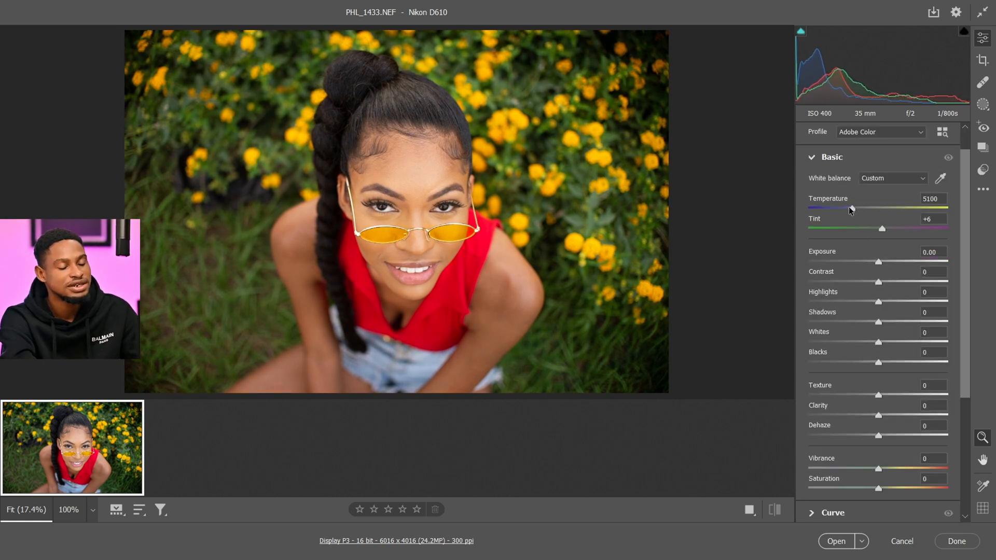
pyautogui.click(812, 158)
pyautogui.click(813, 188)
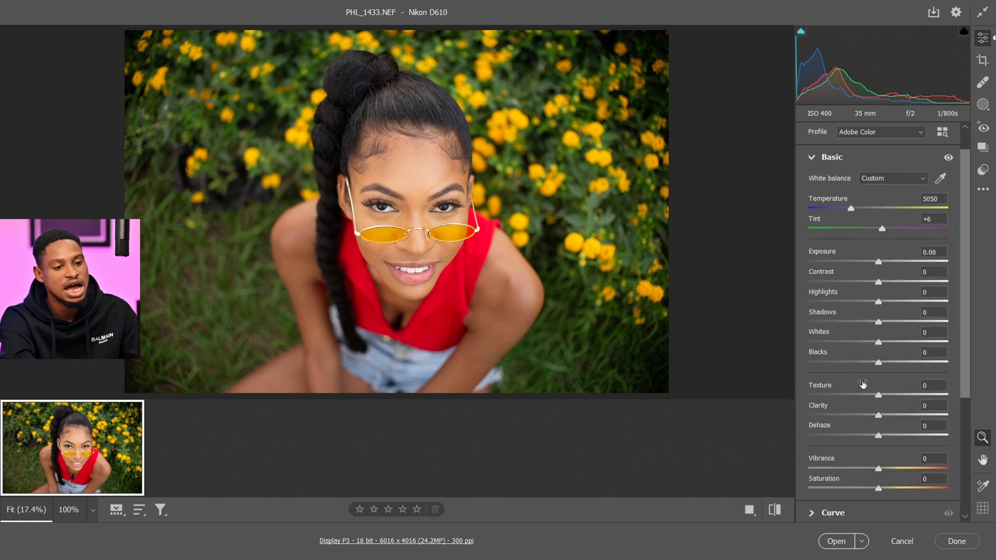
pyautogui.moveTo(881, 471); pyautogui.dragTo(896, 472)
pyautogui.click(816, 158)
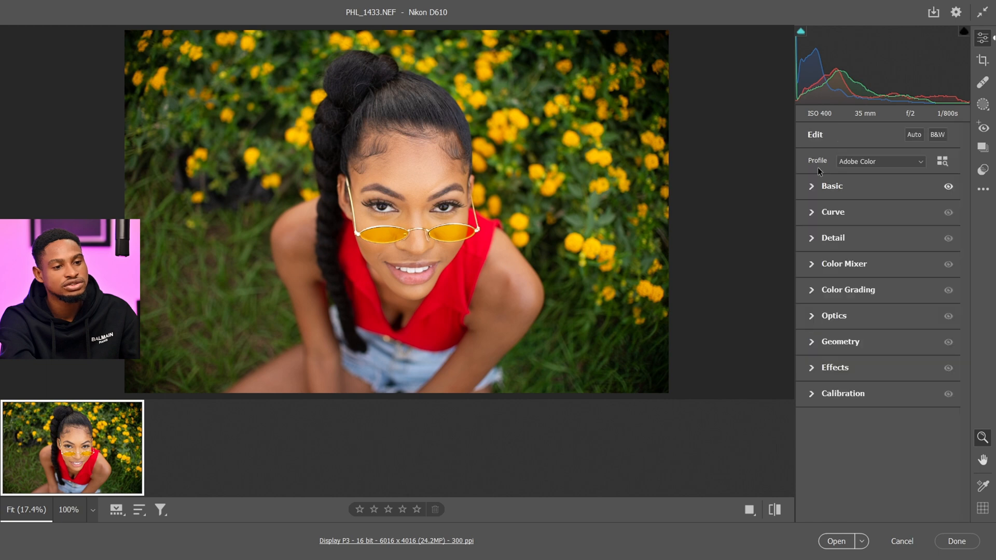
# In Calibration, set the blue primary to hue +12 and saturation +52, and the green primary to hue +34 and saturation +49.
pyautogui.click(808, 397)
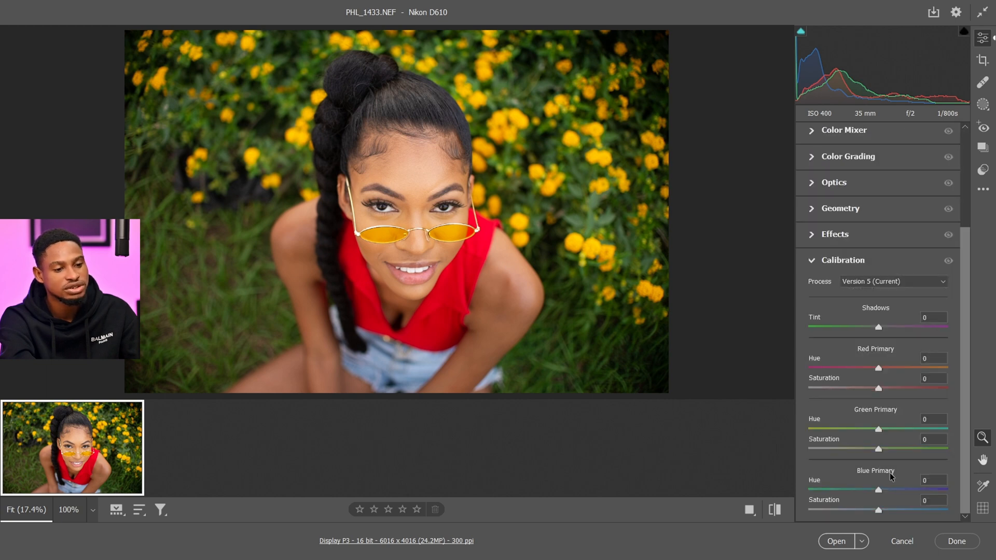
pyautogui.moveTo(884, 511)
pyautogui.mouseDown()
pyautogui.moveTo(908, 511)
pyautogui.moveTo(884, 491)
pyautogui.mouseUp()
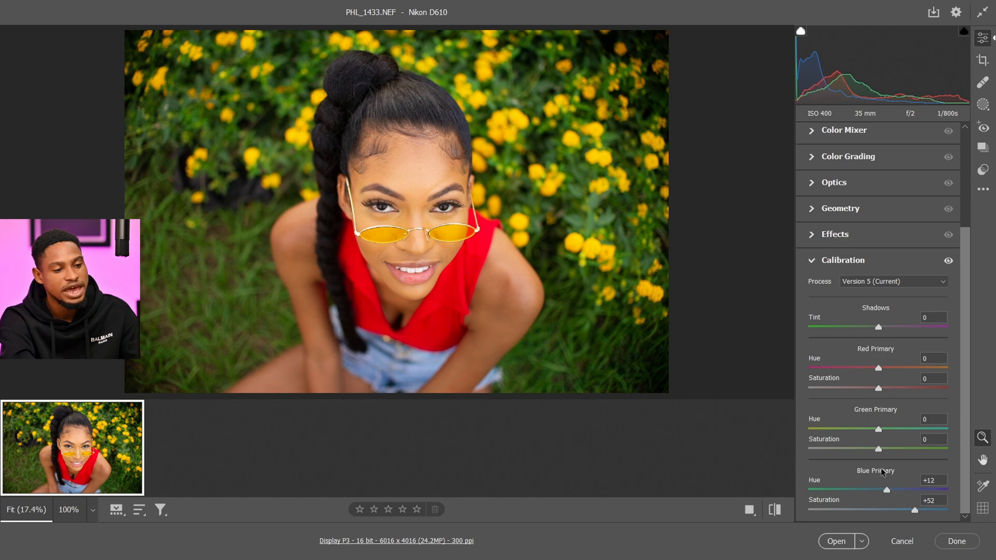
pyautogui.moveTo(879, 450); pyautogui.dragTo(901, 430)
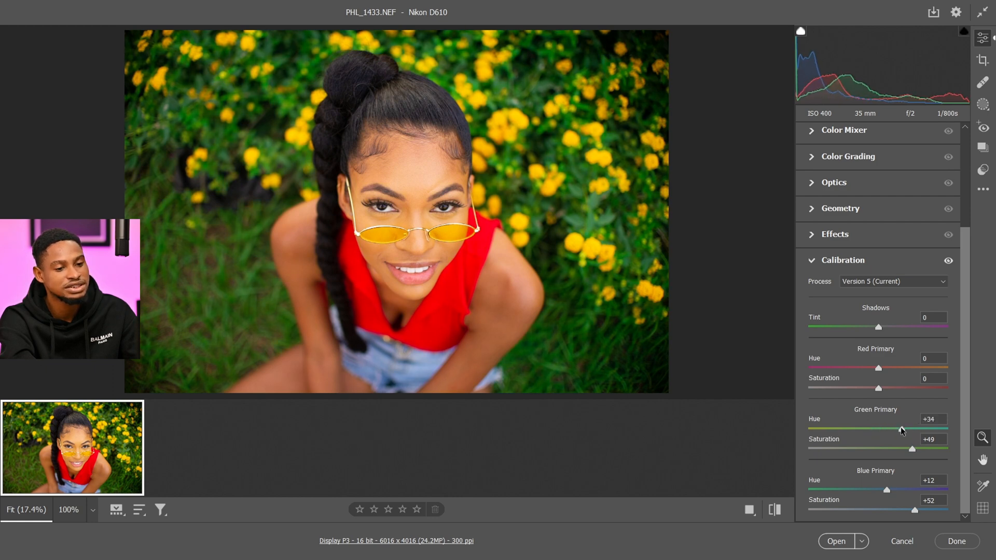
# In the Color Mixer, set the saturation of the reds to -13 and of the oranges to -16.
pyautogui.click(814, 261)
pyautogui.click(813, 264)
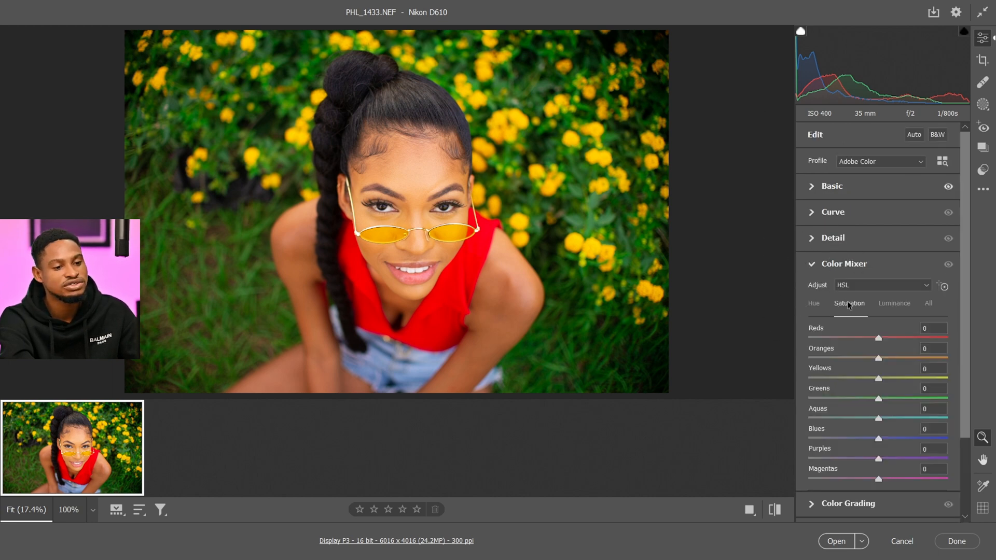
pyautogui.click(892, 305)
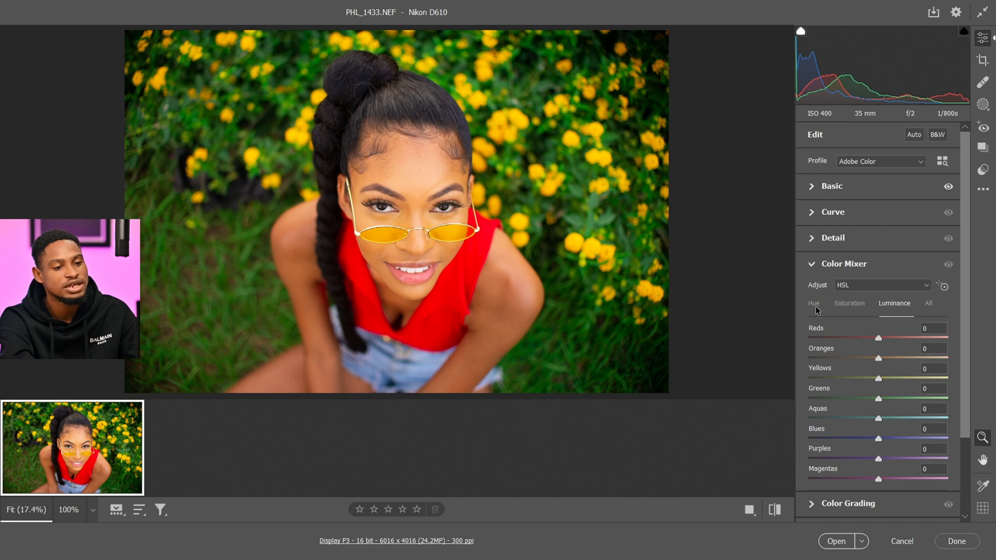
pyautogui.click(852, 303)
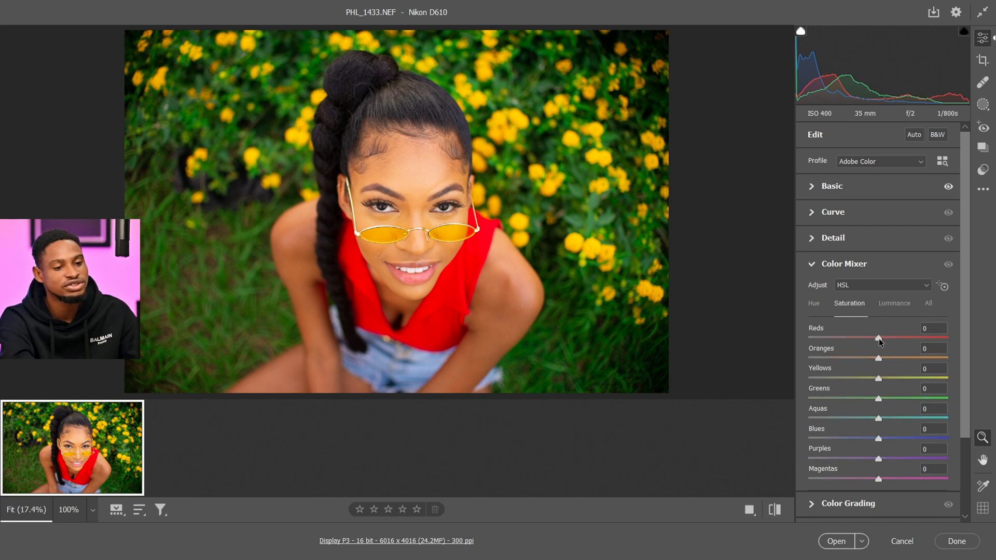
pyautogui.moveTo(879, 338); pyautogui.dragTo(865, 359)
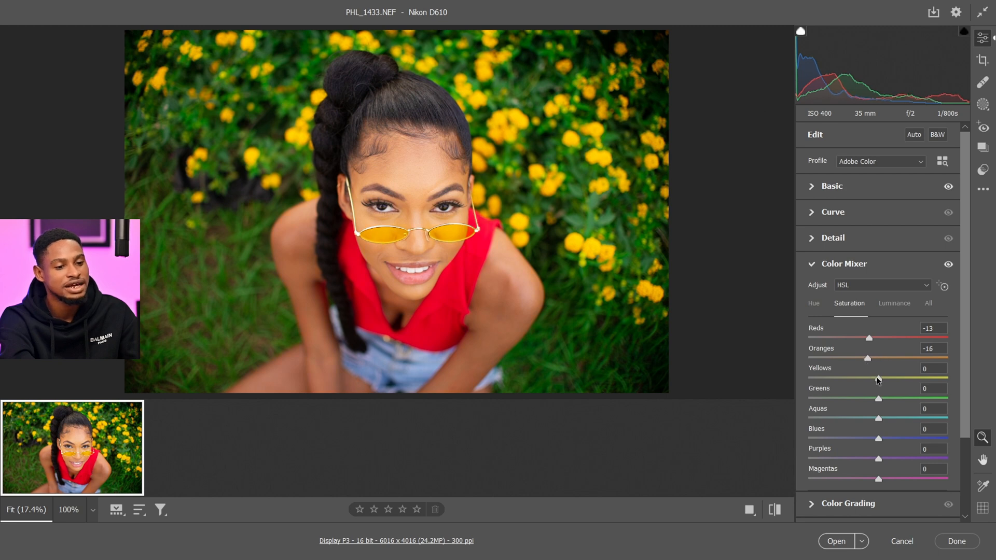
pyautogui.click(812, 266)
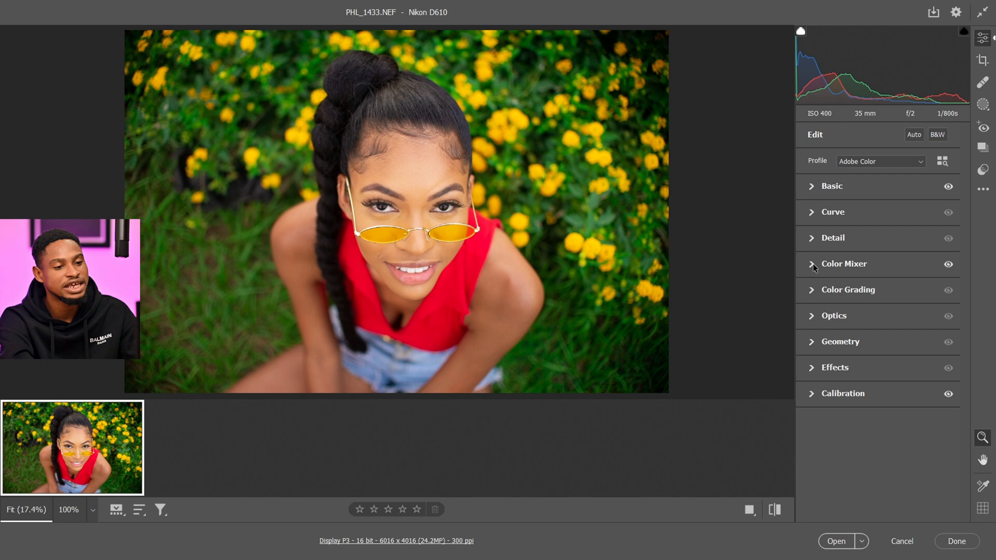
# In Color Grading, tint the shadows a warm orange and set the midtones to hue 3 and saturation 14.
pyautogui.click(813, 291)
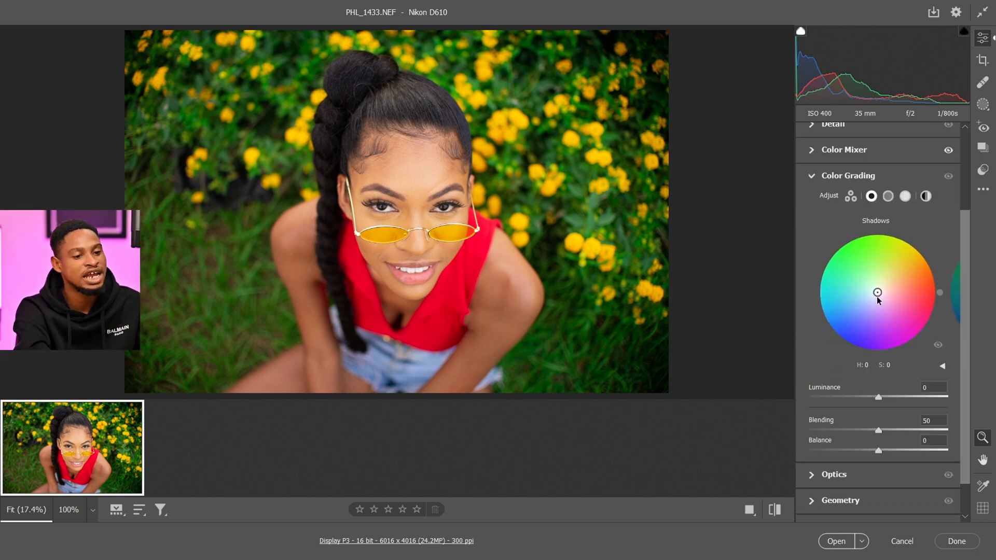
pyautogui.moveTo(878, 293); pyautogui.dragTo(901, 277)
pyautogui.click(889, 197)
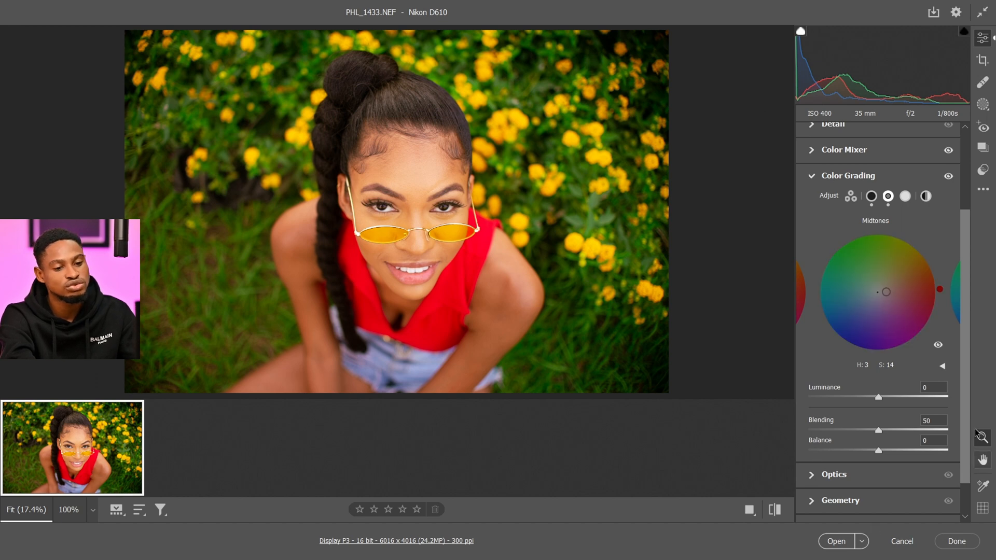
# Reset the Camera Raw edits to default and open the photo in Photoshop.
pyautogui.click(983, 190)
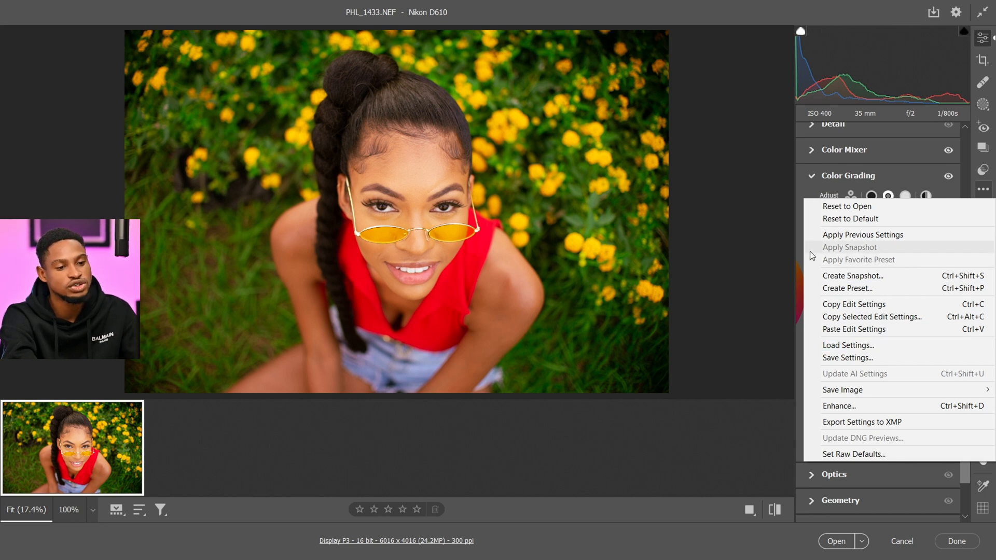
pyautogui.click(864, 220)
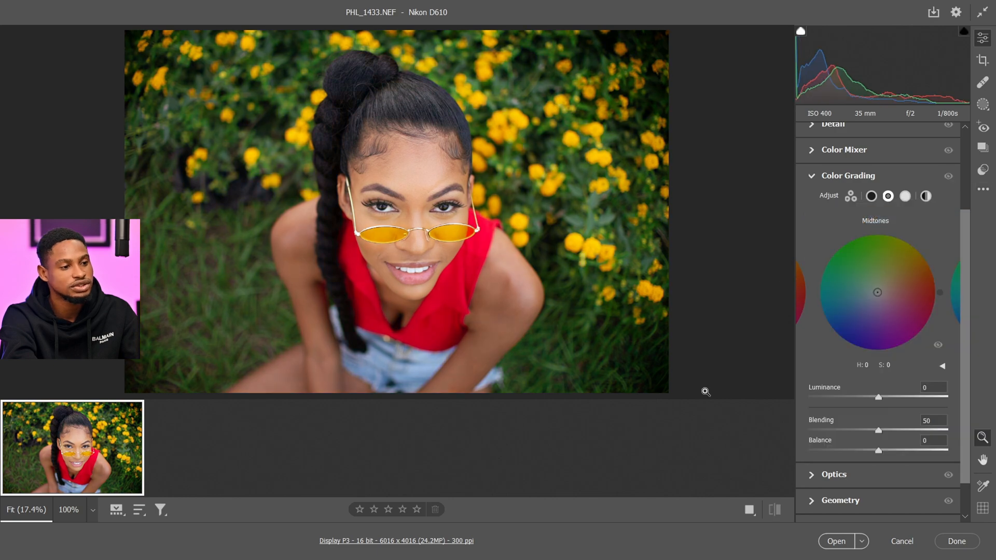
pyautogui.click(850, 546)
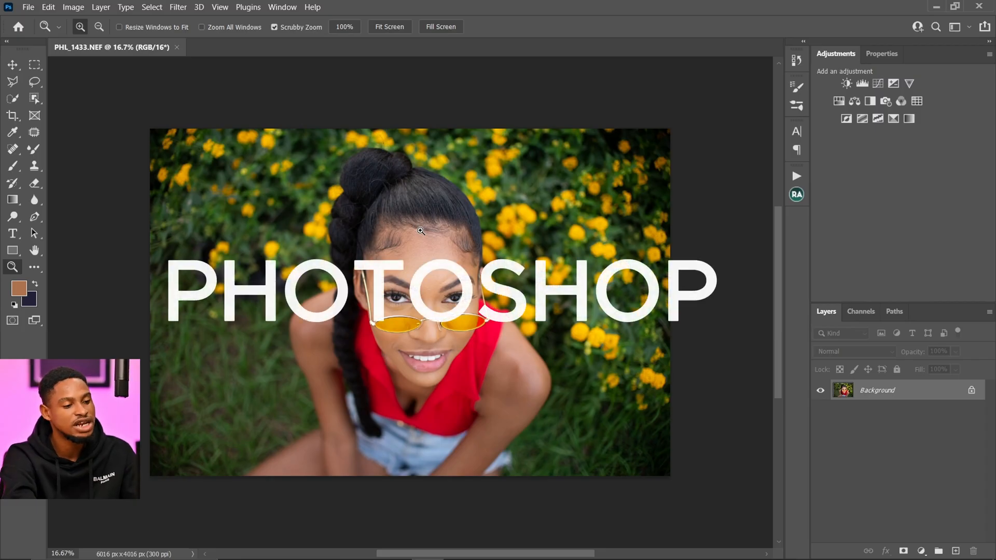
# Duplicate the background layer and add a Selective Color adjustment layer above the copy.
pyautogui.hotkey('ctrl', 'j')
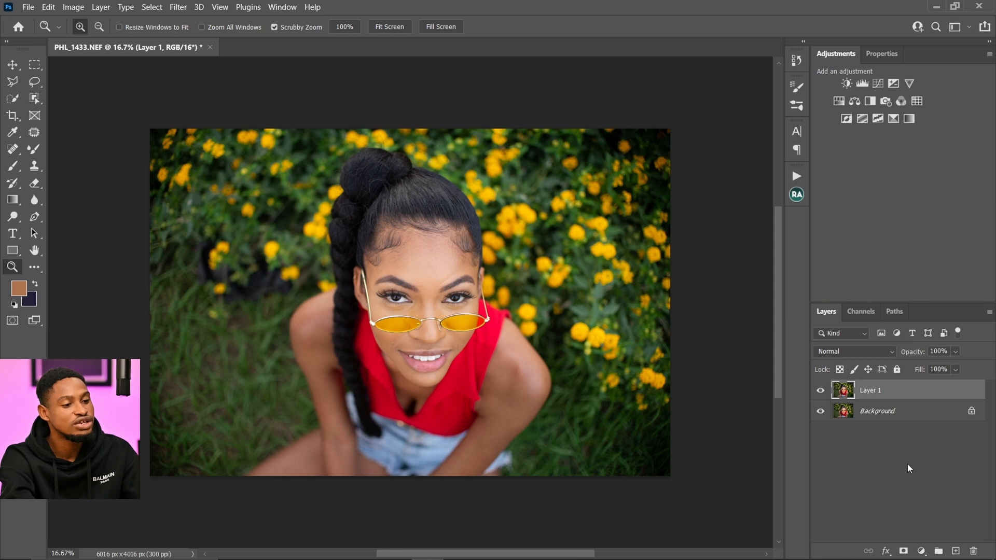
pyautogui.click(921, 551)
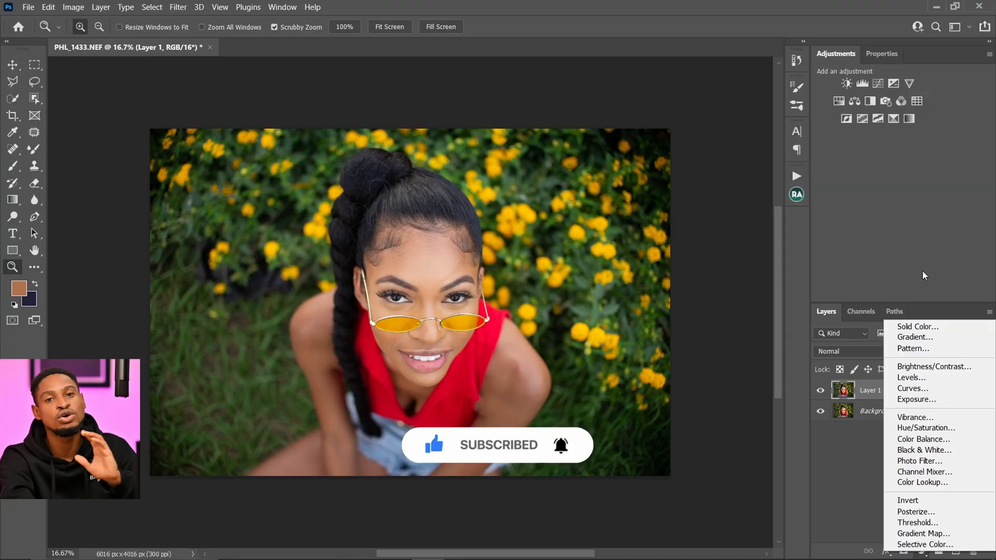
pyautogui.click(876, 212)
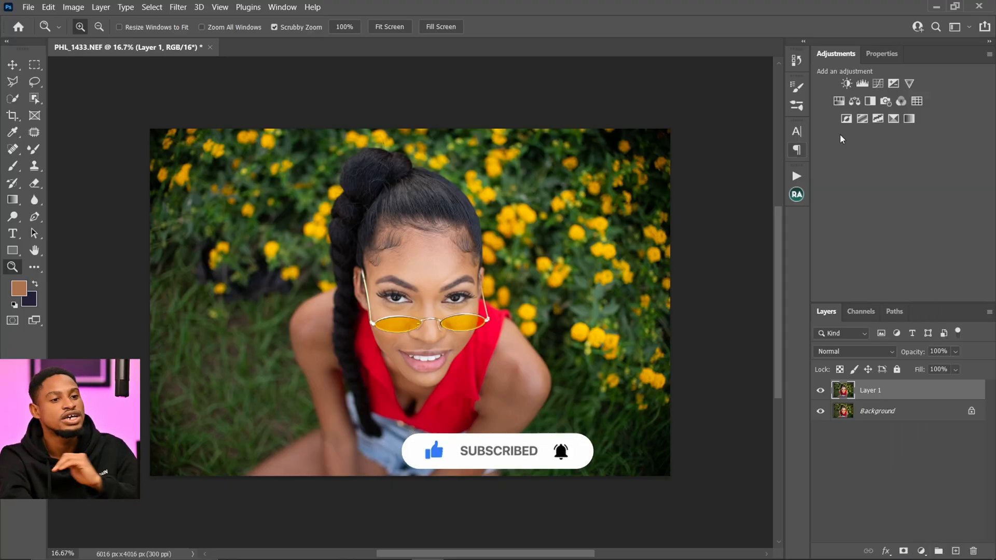
pyautogui.click(909, 118)
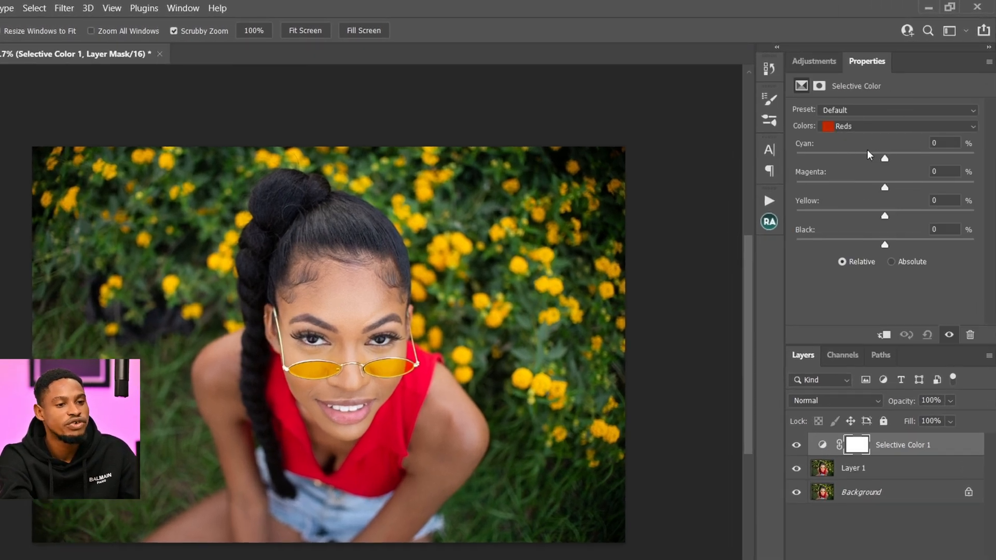
# For the reds in Selective Color, set cyan to -55% and black to +13%.
pyautogui.click(867, 127)
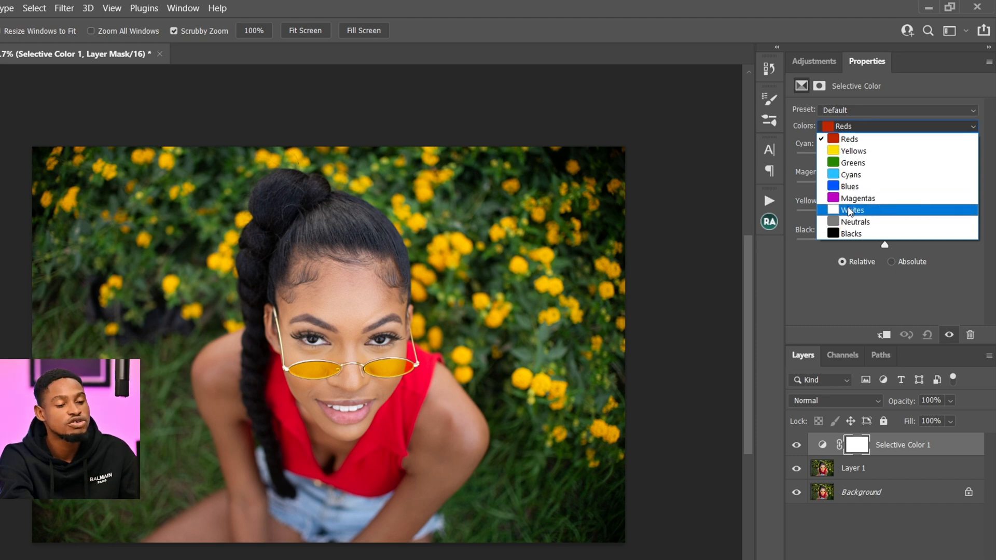
pyautogui.moveTo(885, 156); pyautogui.dragTo(887, 158)
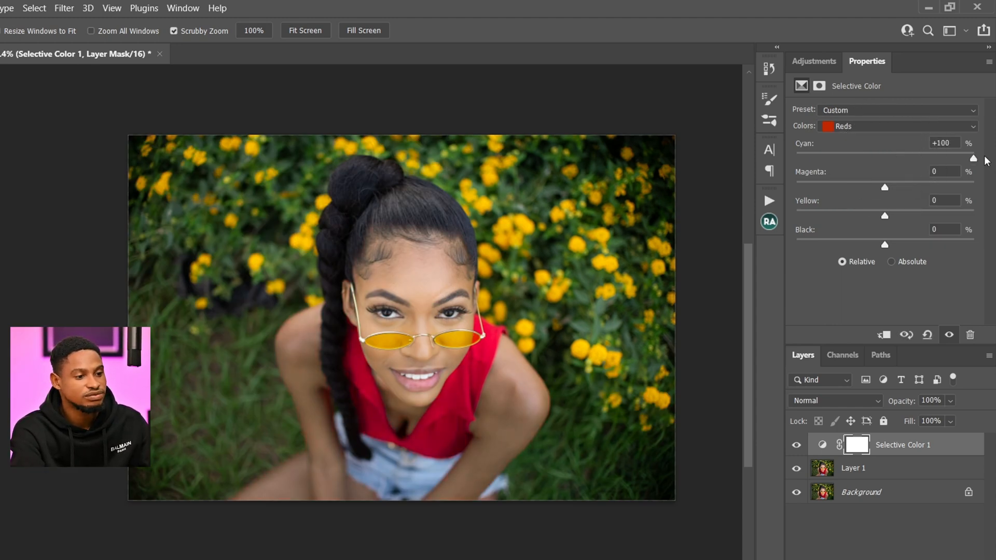
pyautogui.moveTo(467, 294)
pyautogui.mouseDown()
pyautogui.moveTo(498, 295)
pyautogui.moveTo(439, 294)
pyautogui.moveTo(447, 295)
pyautogui.mouseUp()
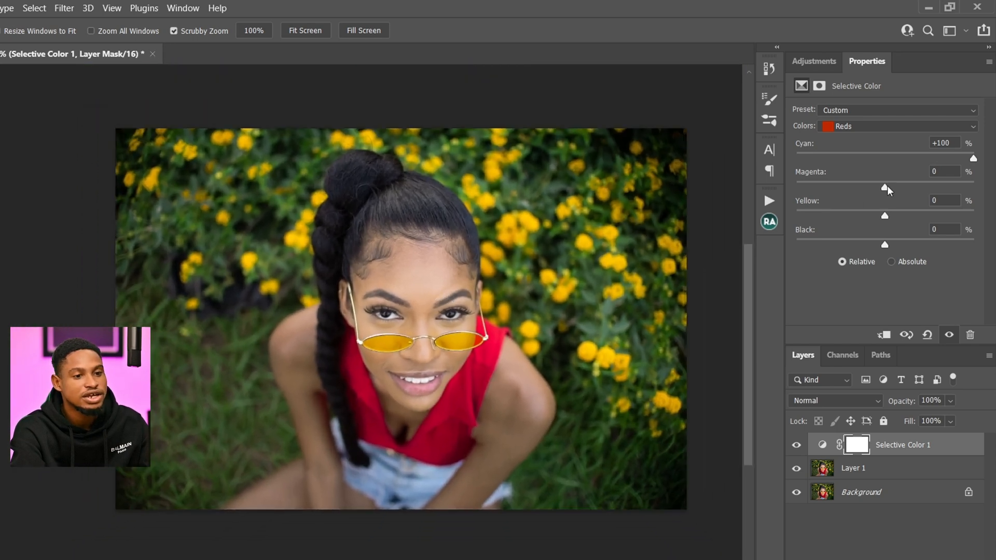
pyautogui.moveTo(974, 162); pyautogui.dragTo(863, 162)
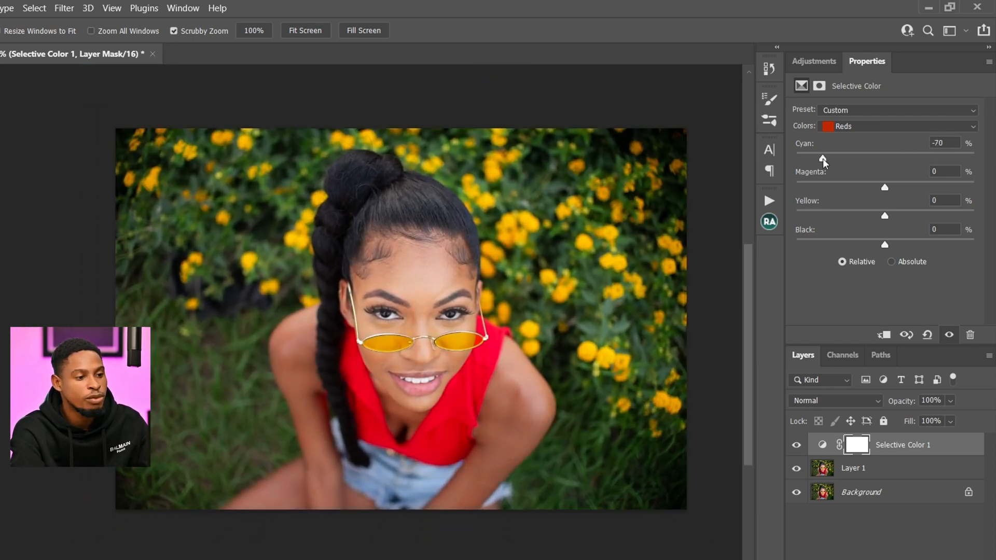
pyautogui.moveTo(765, 166)
pyautogui.mouseDown()
pyautogui.moveTo(927, 145)
pyautogui.moveTo(993, 148)
pyautogui.moveTo(765, 160)
pyautogui.mouseUp()
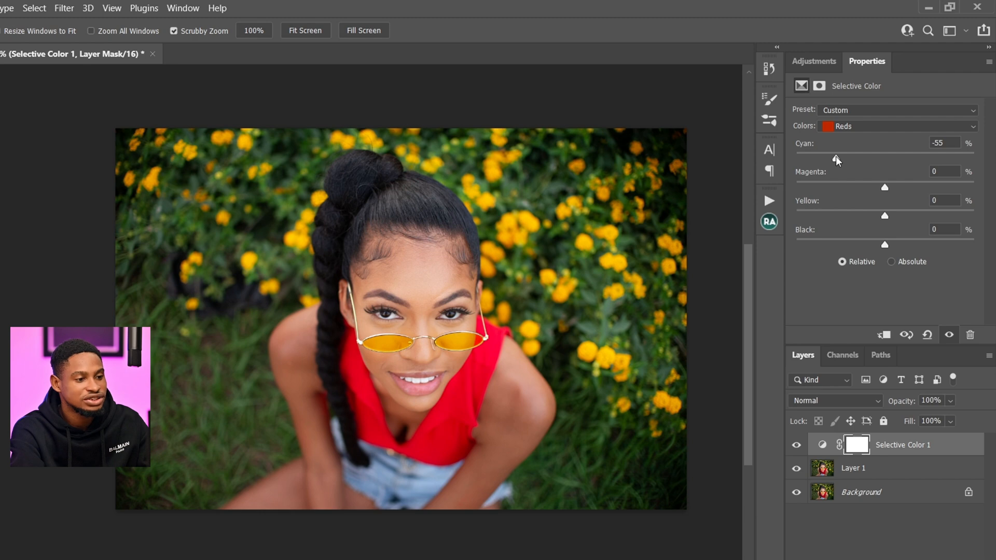
pyautogui.moveTo(885, 245)
pyautogui.mouseDown()
pyautogui.moveTo(966, 250)
pyautogui.moveTo(780, 258)
pyautogui.moveTo(816, 244)
pyautogui.moveTo(898, 243)
pyautogui.mouseUp()
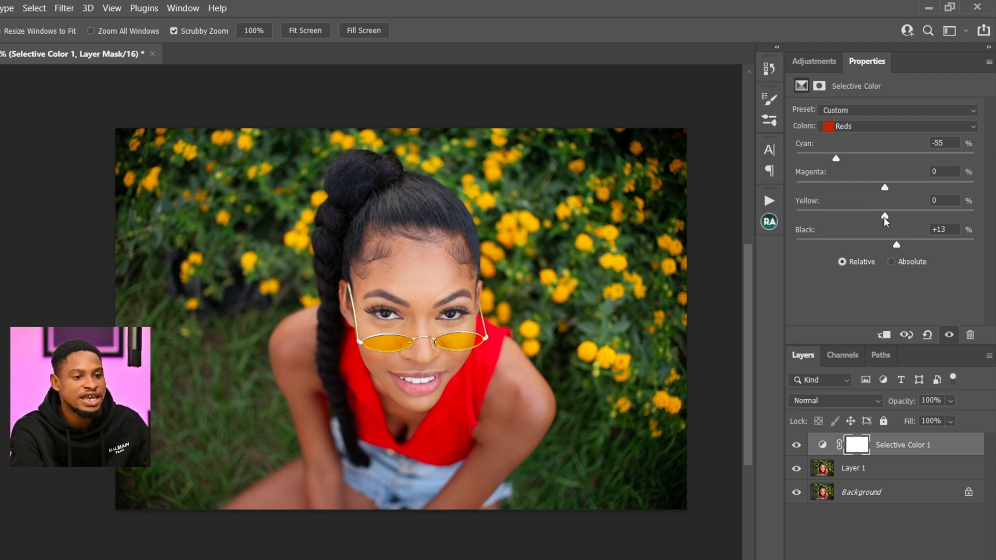
# Try the yellow amount of the reds at +98% and at -100%, and return it to 0%.
pyautogui.moveTo(884, 213); pyautogui.dragTo(893, 215)
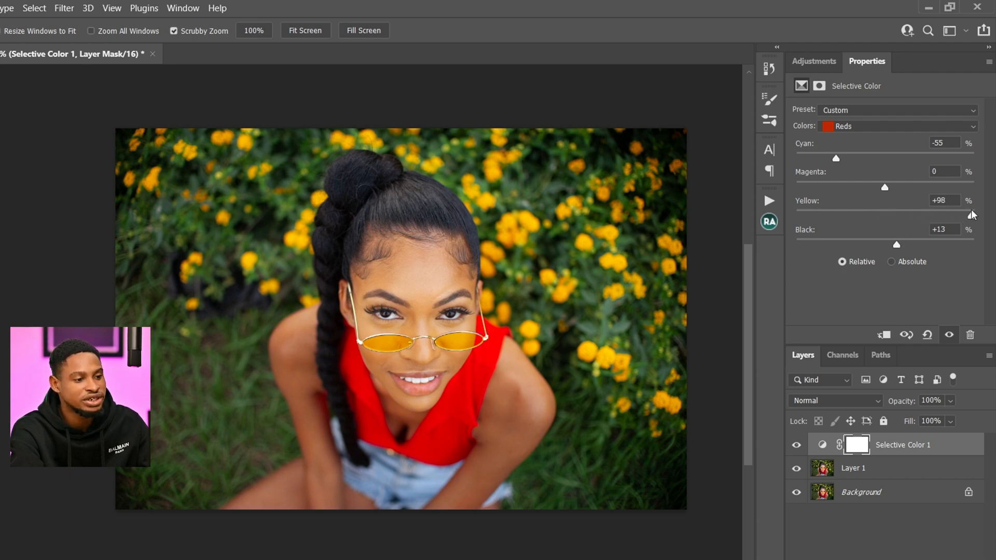
pyautogui.moveTo(447, 284); pyautogui.dragTo(490, 294)
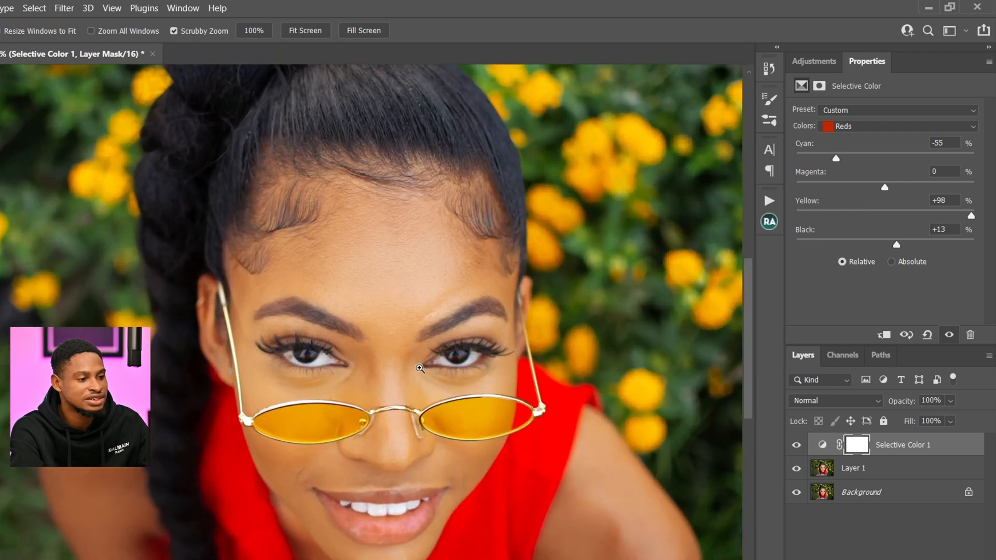
pyautogui.scroll(-1, 419, 369)
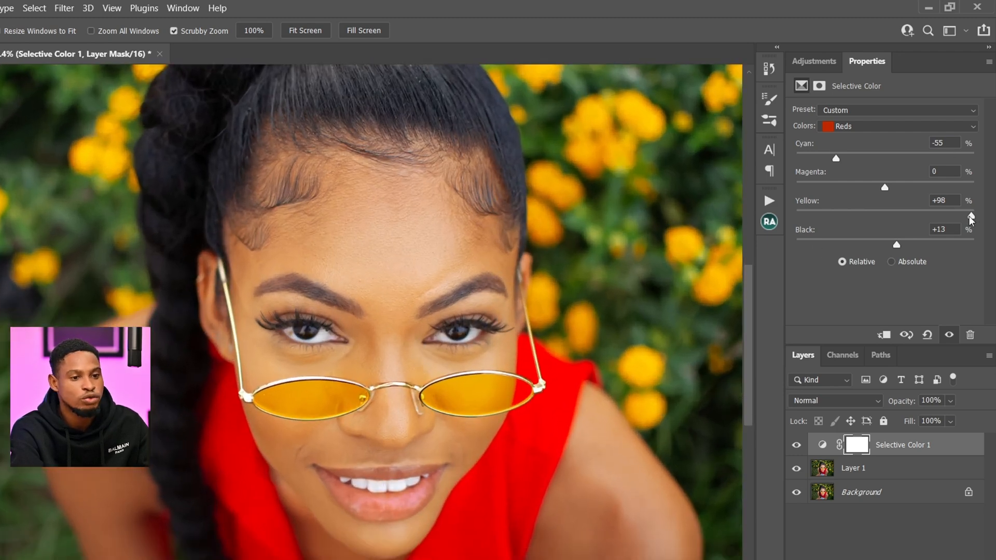
pyautogui.moveTo(892, 216); pyautogui.dragTo(772, 226)
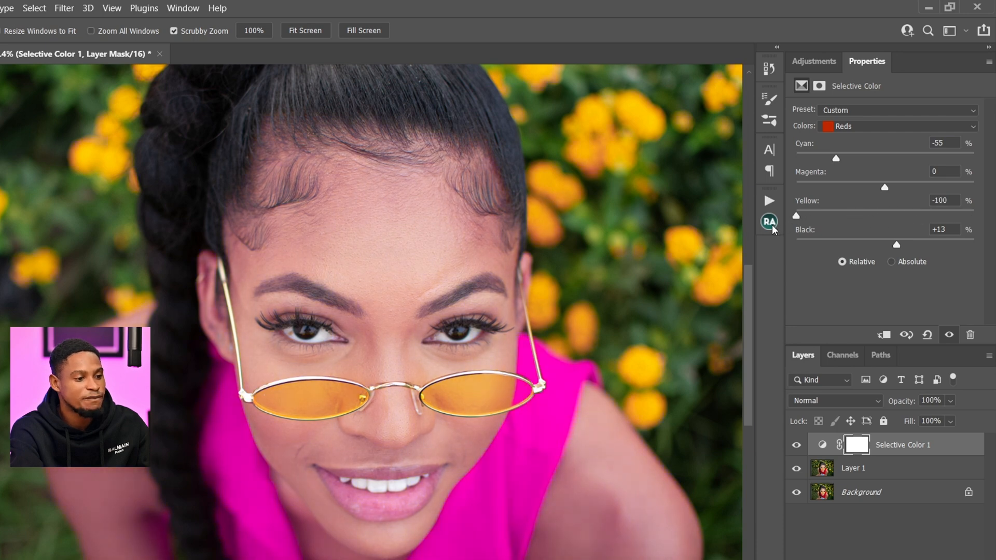
pyautogui.keyDown('alt'); pyautogui.click(543, 385); pyautogui.keyUp('alt')
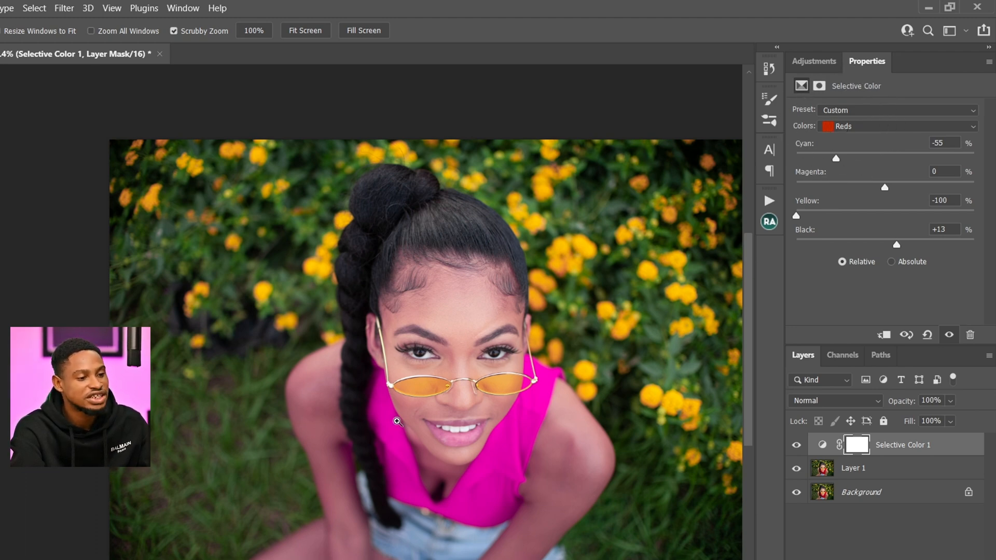
pyautogui.moveTo(399, 422); pyautogui.dragTo(414, 422)
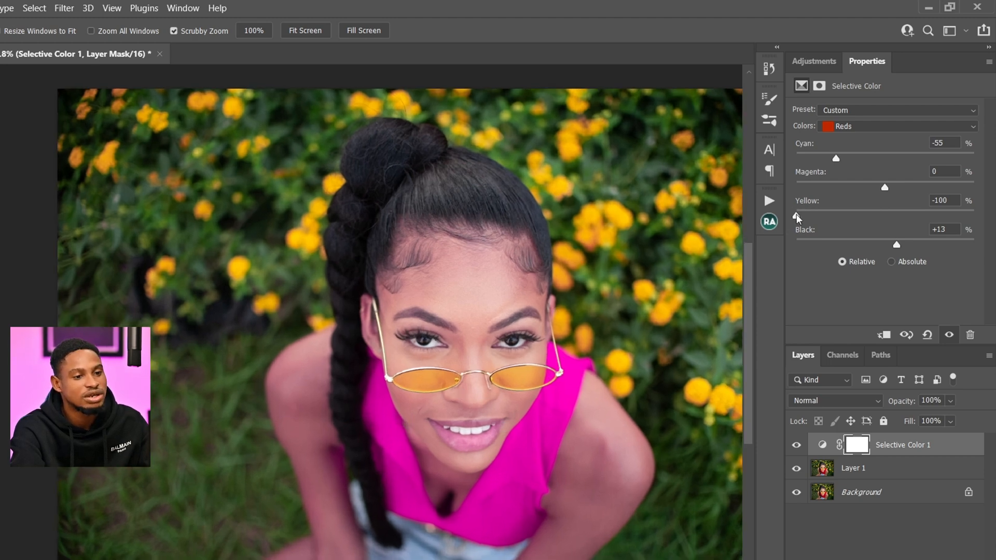
pyautogui.moveTo(796, 214); pyautogui.dragTo(885, 217)
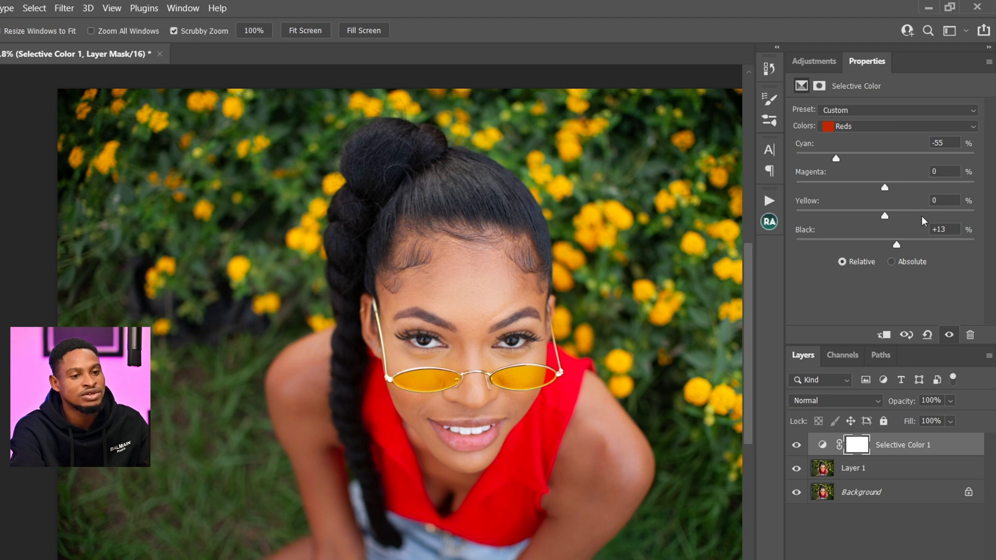
# For the yellows in Selective Color, set cyan to -27%, yellow to +8% and black to +3%.
pyautogui.scroll(-1, 445, 328)
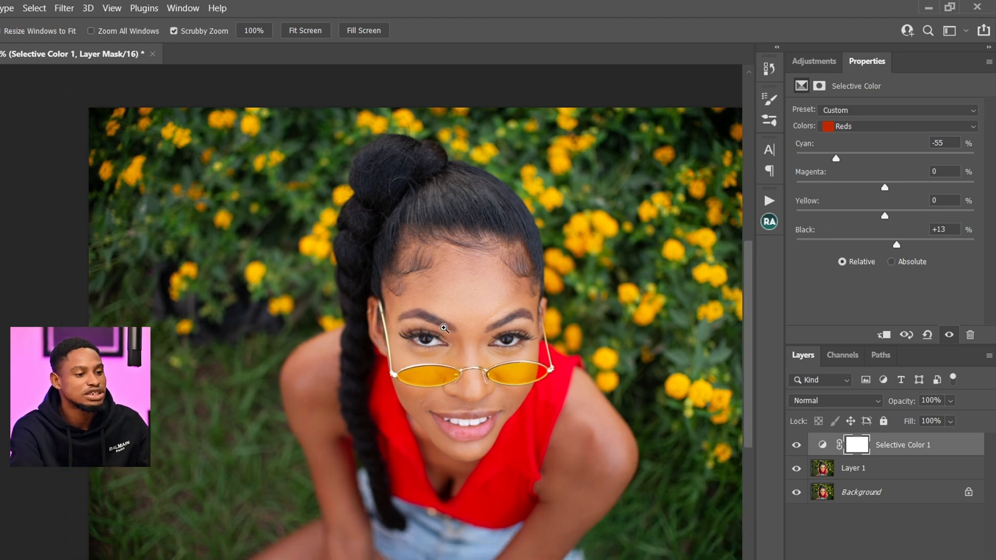
pyautogui.click(870, 127)
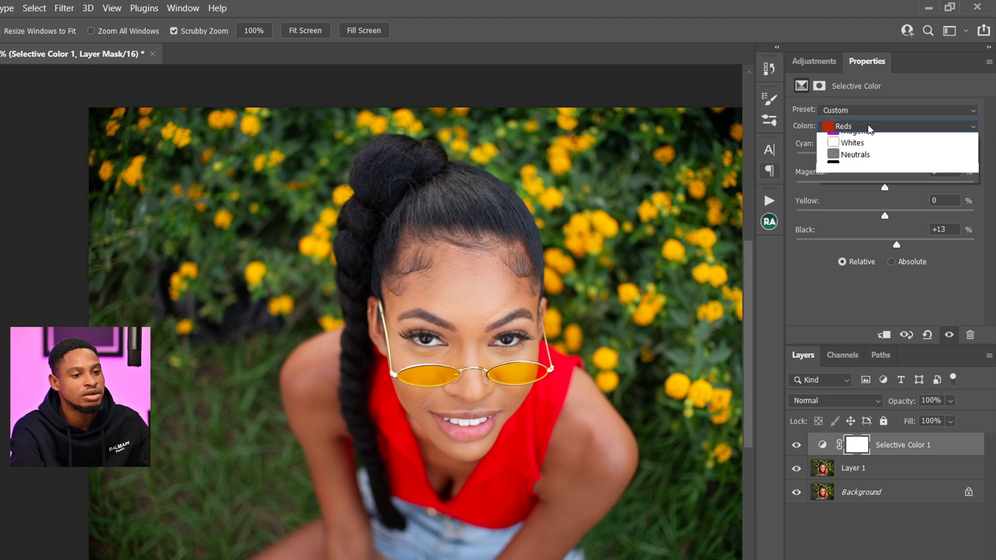
pyautogui.click(861, 151)
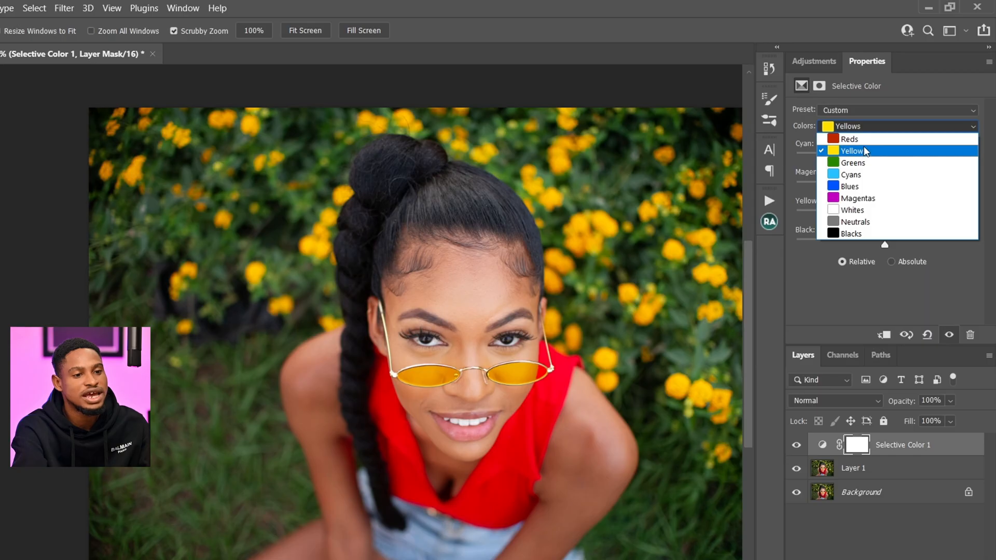
pyautogui.click(868, 145)
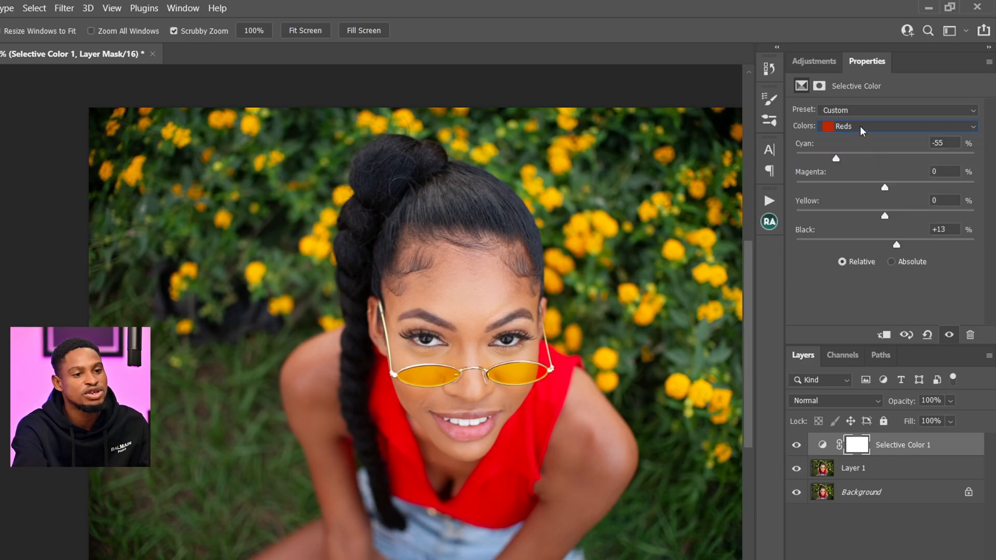
pyautogui.click(860, 126)
pyautogui.click(857, 138)
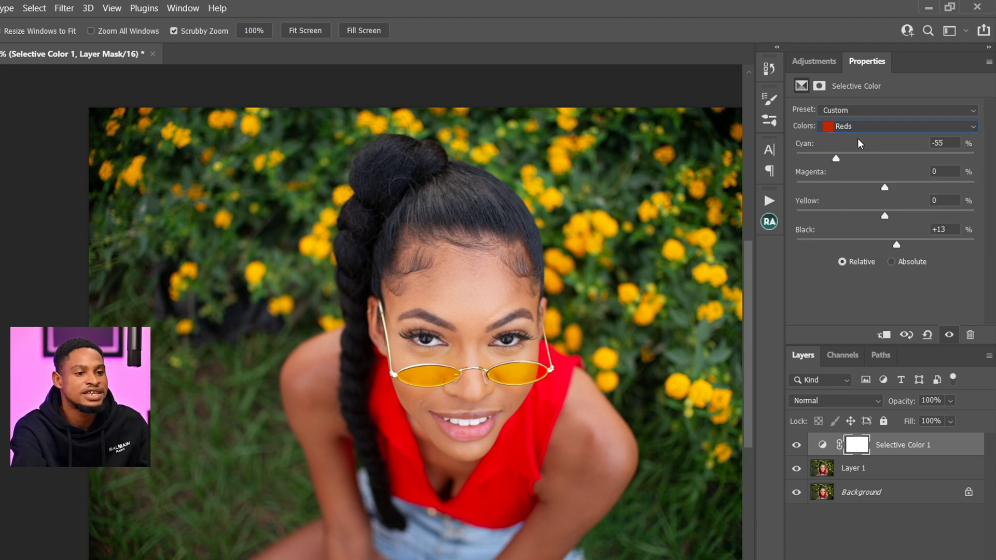
pyautogui.click(868, 127)
pyautogui.click(864, 138)
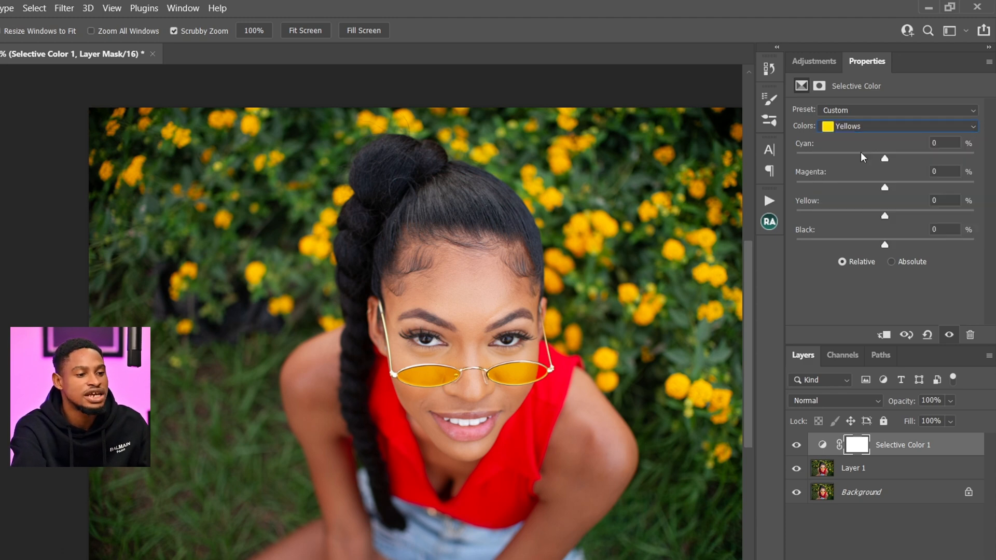
pyautogui.moveTo(883, 157); pyautogui.dragTo(861, 163)
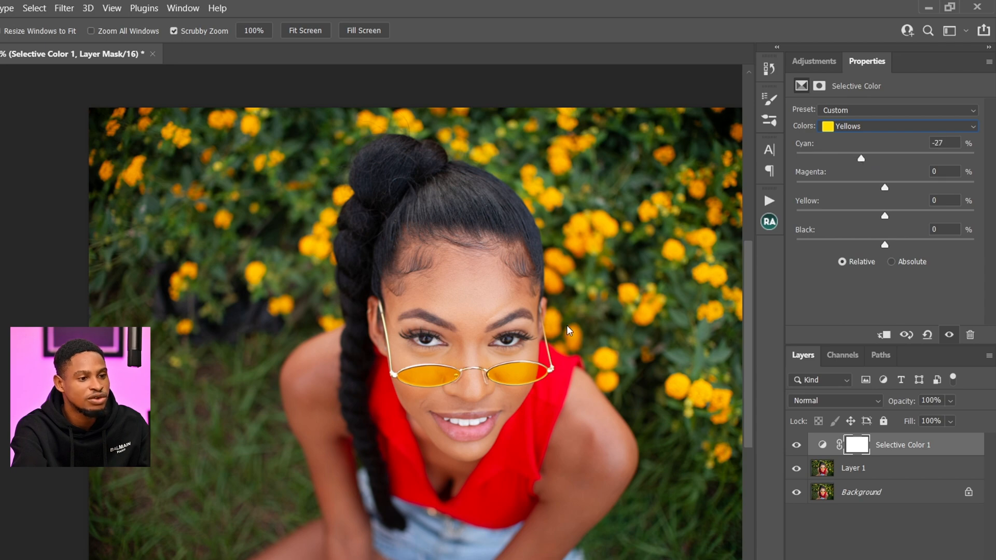
pyautogui.moveTo(596, 230)
pyautogui.mouseDown()
pyautogui.moveTo(651, 239)
pyautogui.moveTo(594, 237)
pyautogui.mouseUp()
pyautogui.moveTo(886, 217); pyautogui.dragTo(891, 217)
pyautogui.click(885, 243)
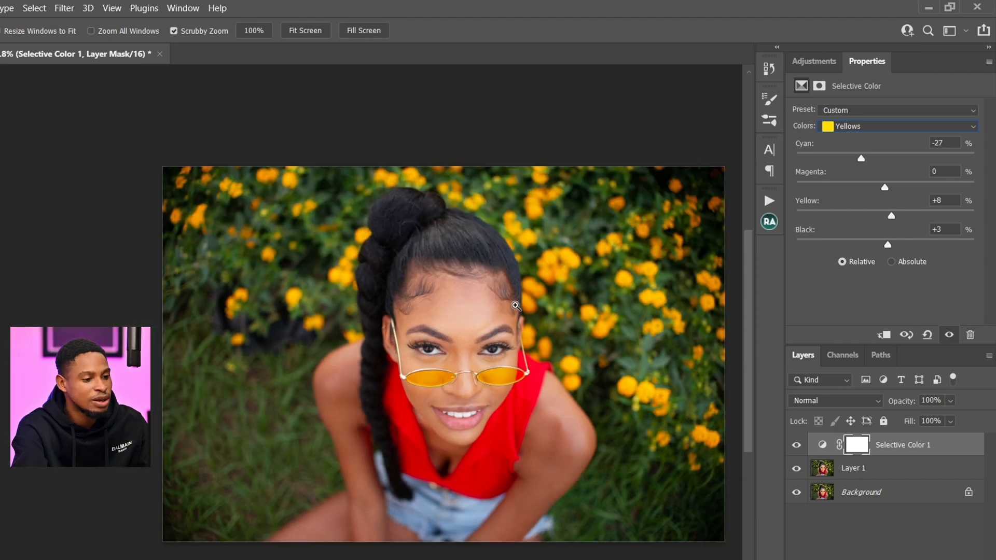
# Hide and show the Selective Color adjustment layer to compare the portrait before and after.
pyautogui.moveTo(516, 306); pyautogui.dragTo(527, 306)
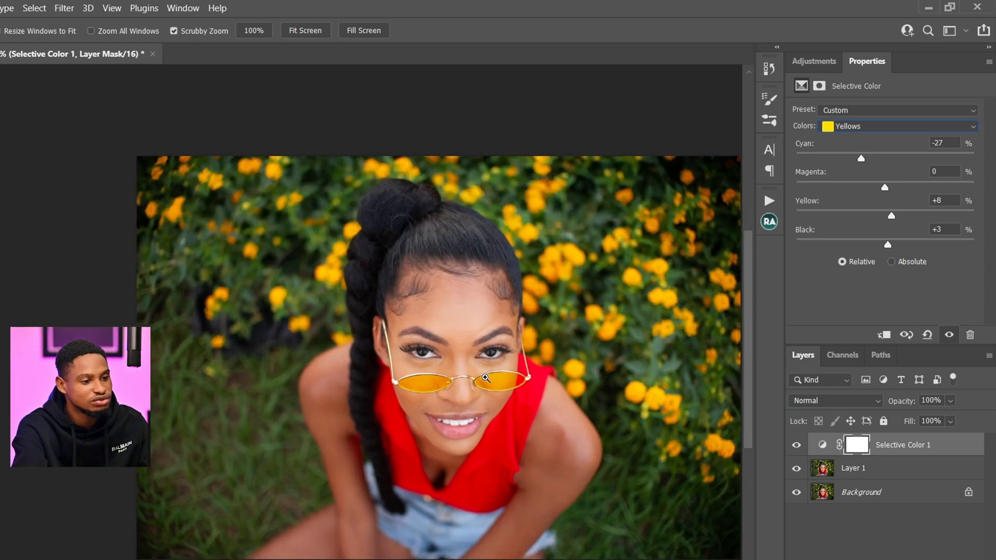
pyautogui.click(797, 446)
pyautogui.click(798, 445)
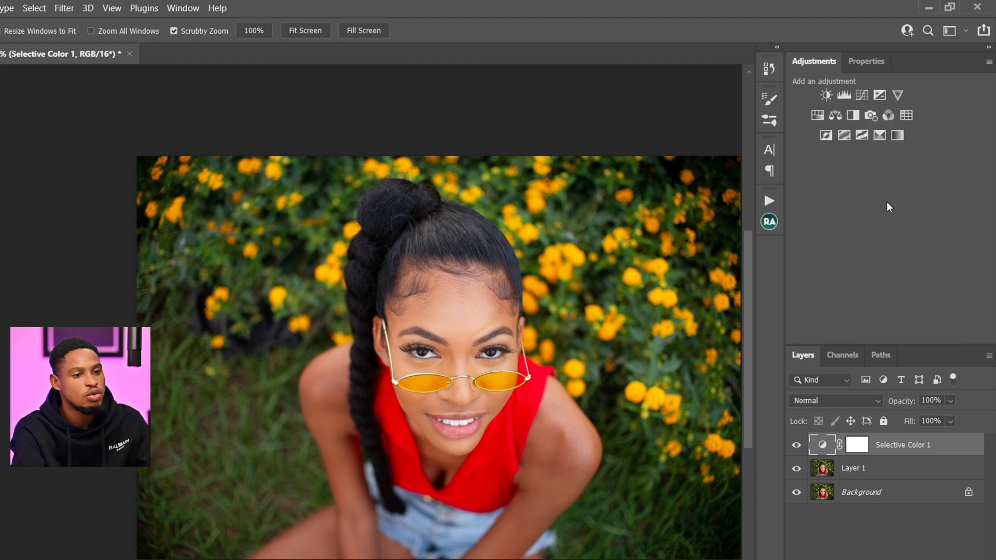
# Add a Color Balance adjustment layer above the Selective Color layer and switch its tone range to Highlights.
pyautogui.click(838, 117)
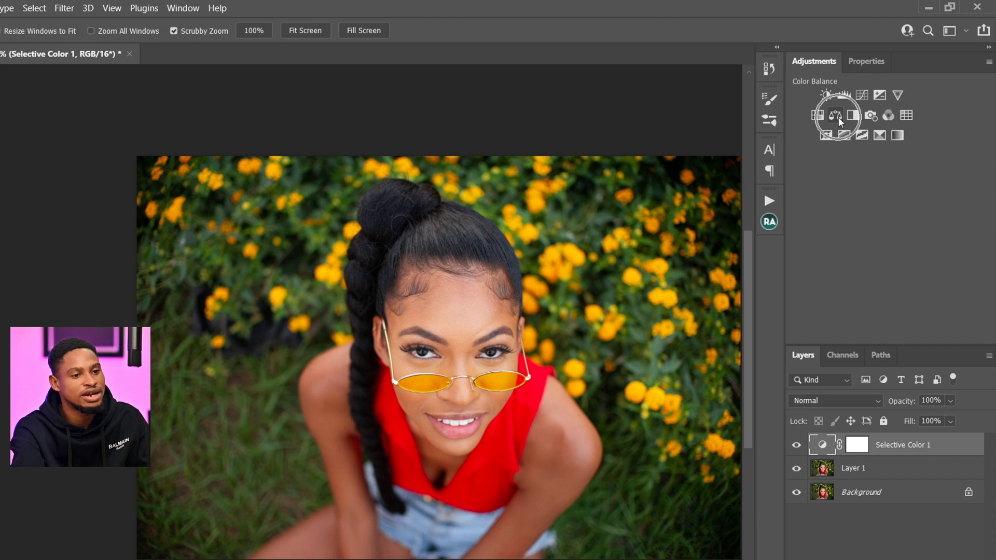
pyautogui.click(836, 117)
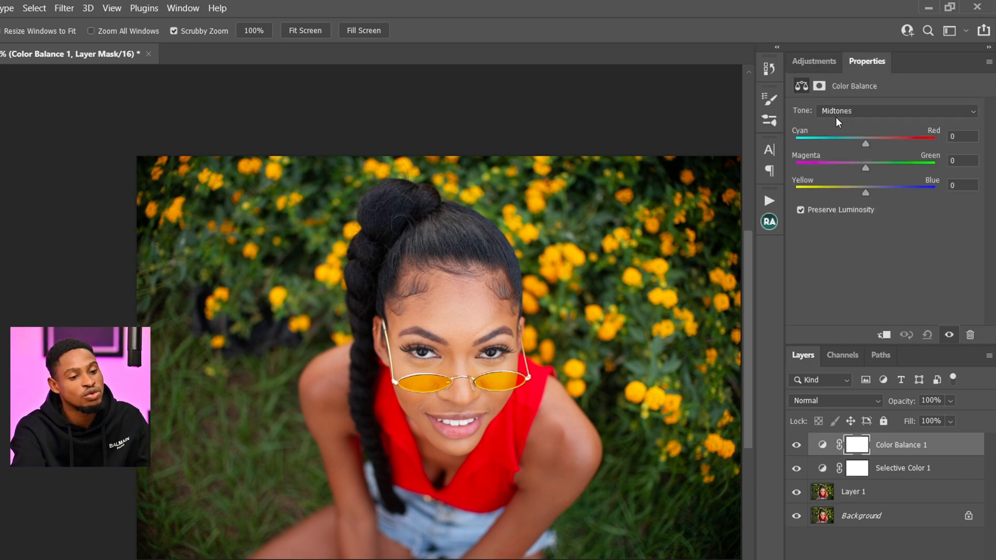
pyautogui.click(841, 110)
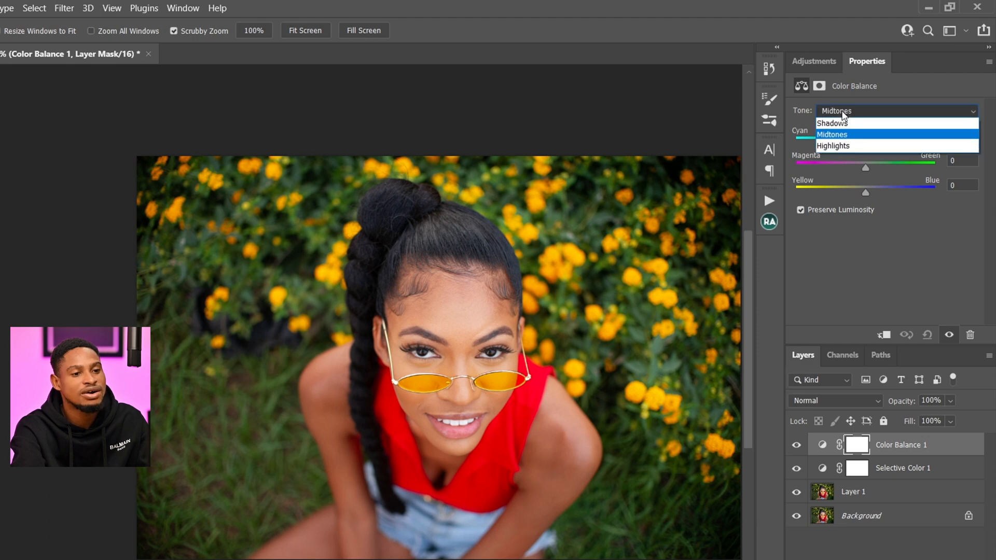
pyautogui.click(837, 124)
pyautogui.click(840, 111)
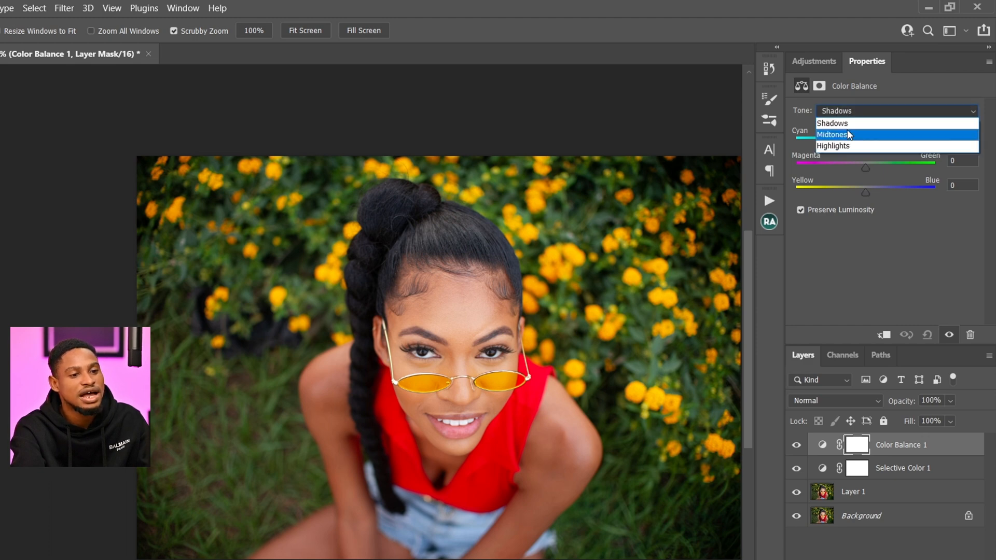
pyautogui.click(847, 135)
pyautogui.click(849, 110)
pyautogui.click(845, 145)
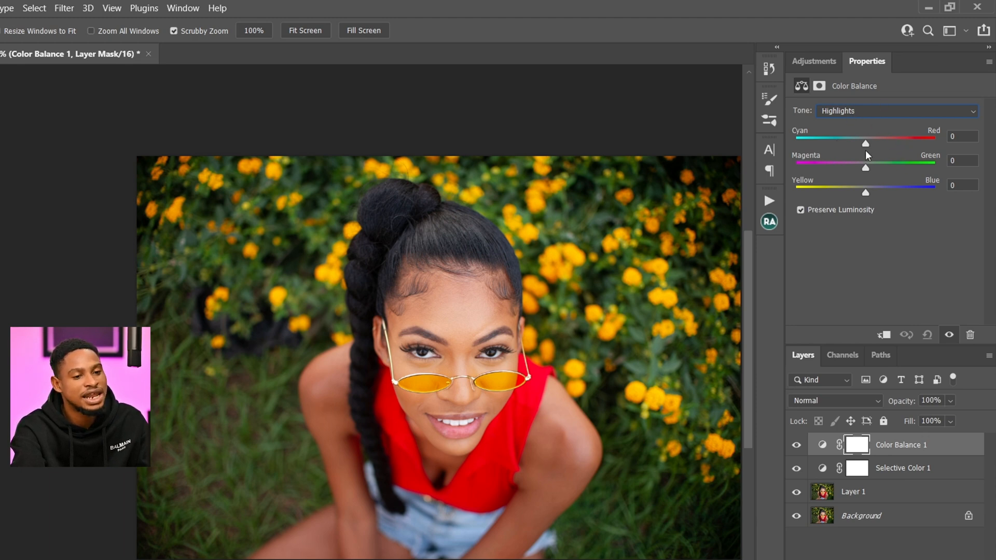
# Set the Color Balance highlights to +4 on cyan-red, +1 on magenta-green and +4 on yellow-blue.
pyautogui.moveTo(866, 141); pyautogui.dragTo(877, 147)
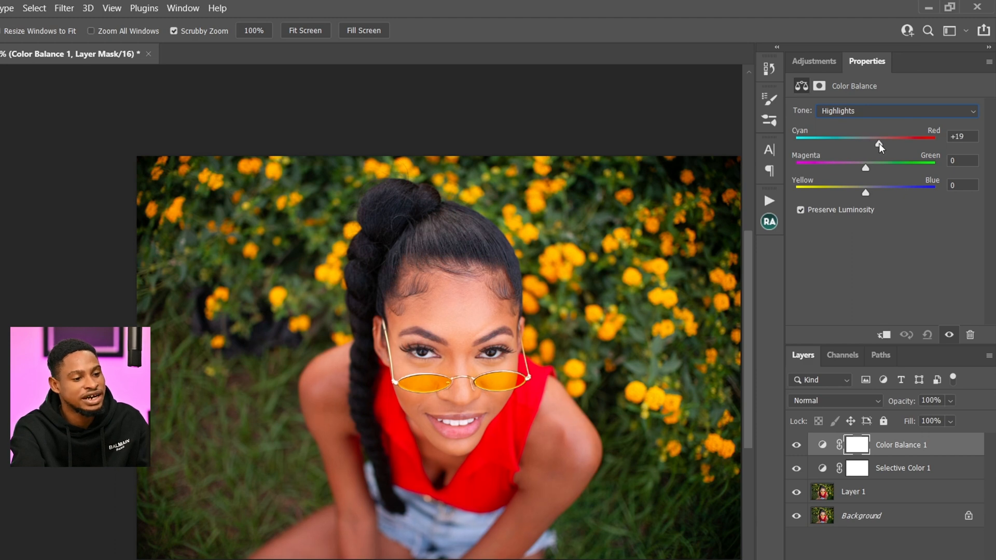
pyautogui.moveTo(879, 143); pyautogui.dragTo(877, 143)
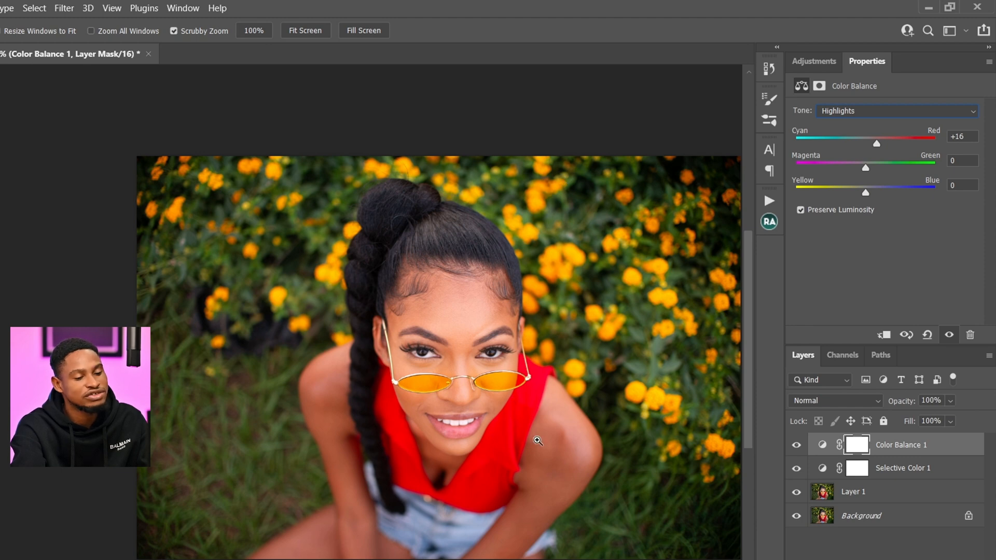
pyautogui.click(801, 209)
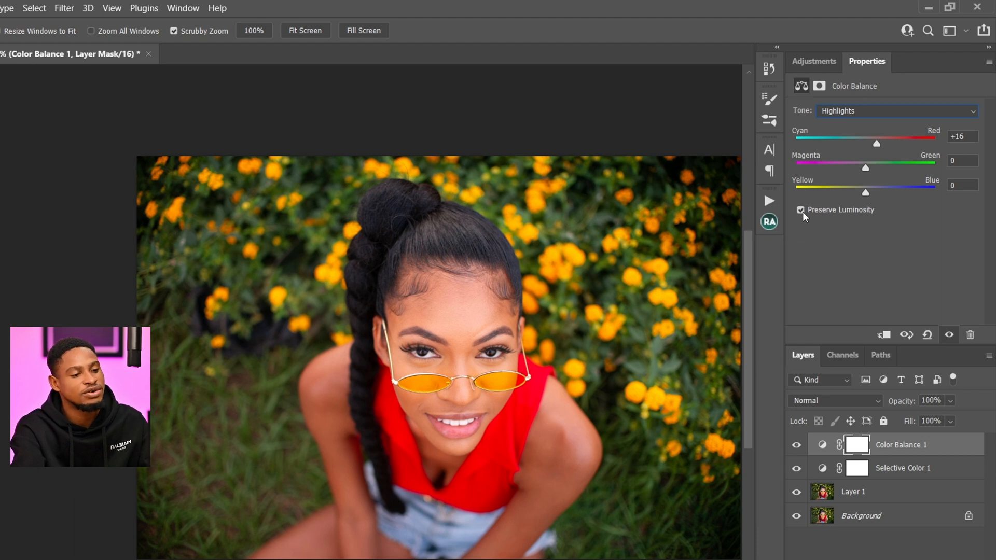
pyautogui.click(875, 144)
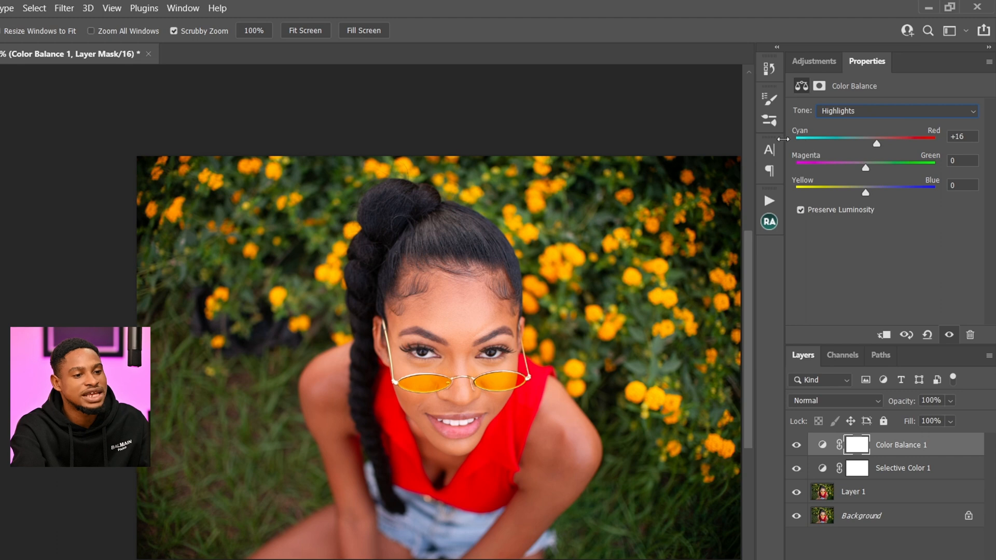
pyautogui.moveTo(877, 142); pyautogui.dragTo(866, 170)
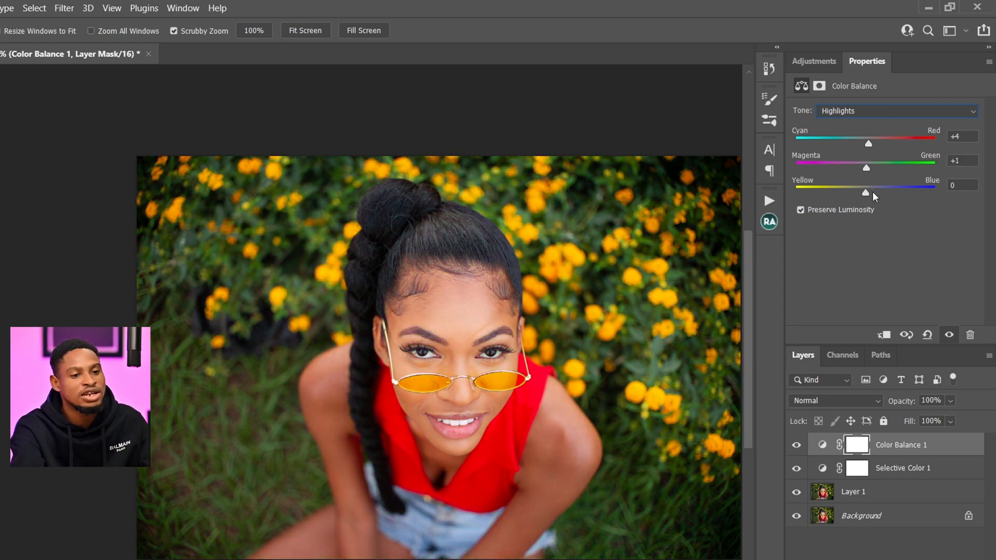
pyautogui.moveTo(867, 192); pyautogui.dragTo(868, 193)
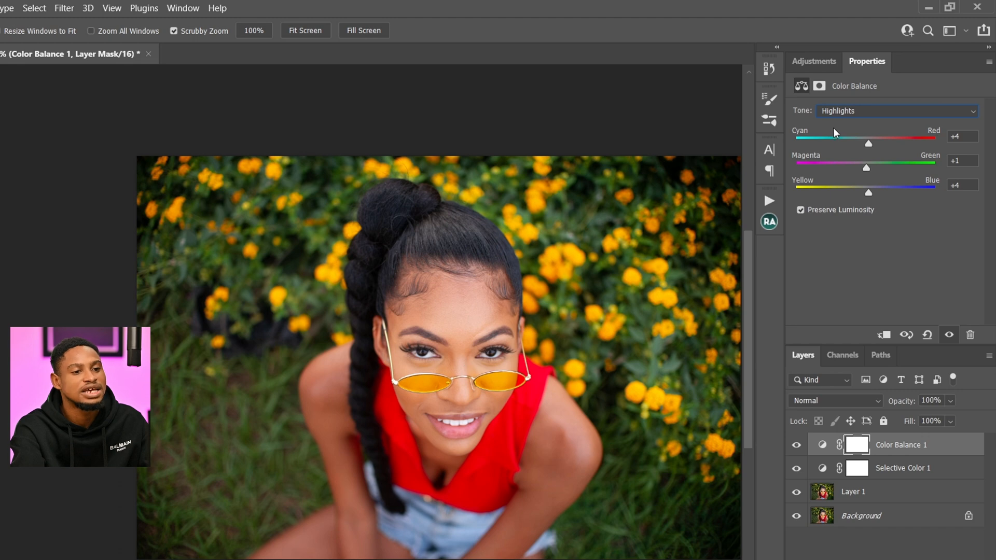
# Switch Color Balance to Shadows and try +57 on magenta-green, +35 on yellow-blue and +26 on cyan-red.
pyautogui.click(847, 110)
pyautogui.click(853, 119)
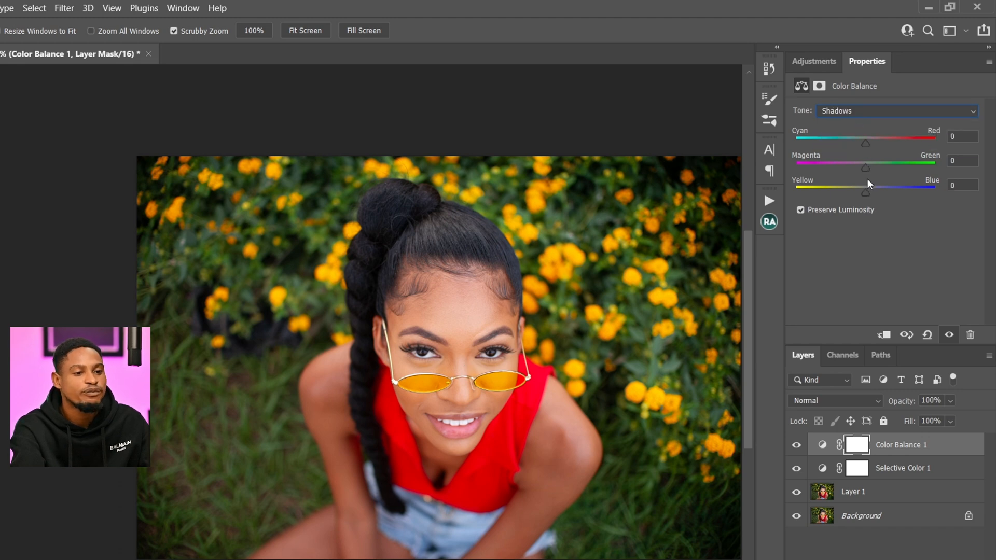
pyautogui.moveTo(867, 194); pyautogui.dragTo(902, 164)
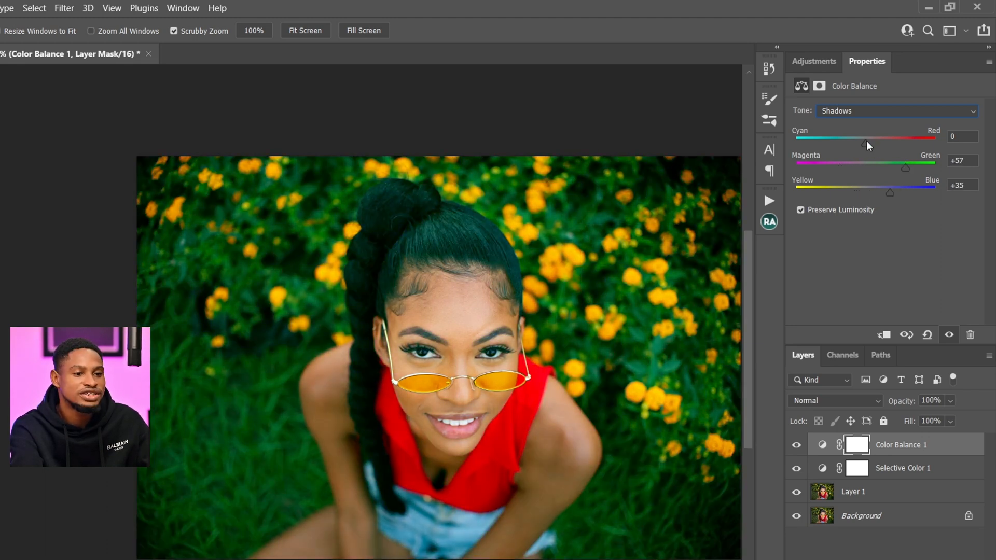
pyautogui.moveTo(855, 142); pyautogui.dragTo(884, 143)
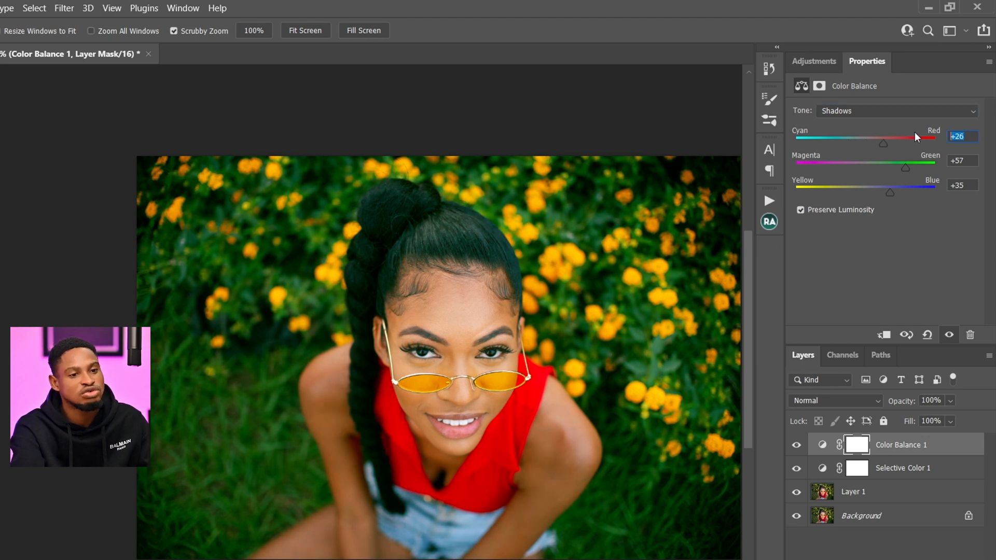
# Return cyan-red and magenta-green of the shadows to 0 and set yellow-blue to -5.
pyautogui.write('0')
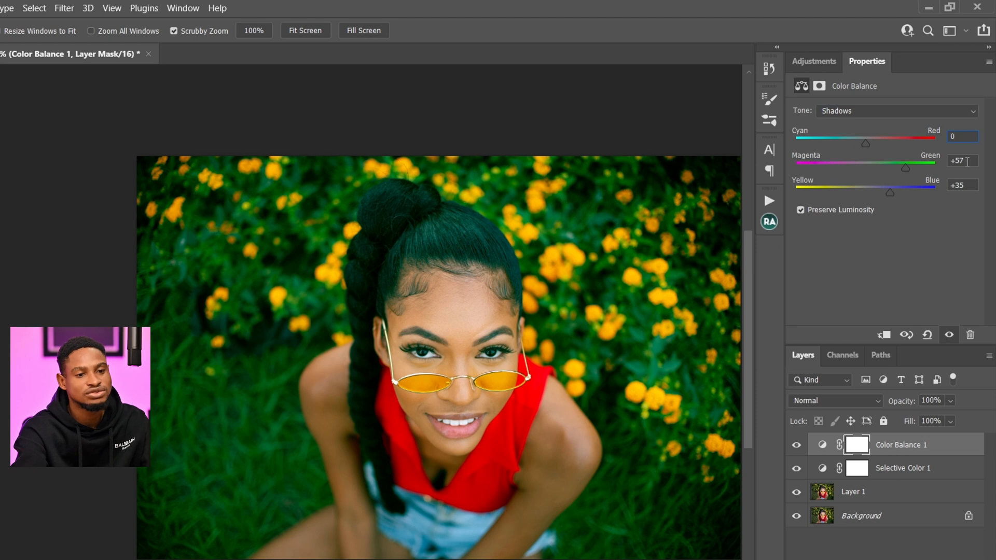
pyautogui.moveTo(968, 161); pyautogui.dragTo(908, 161)
pyautogui.write('0')
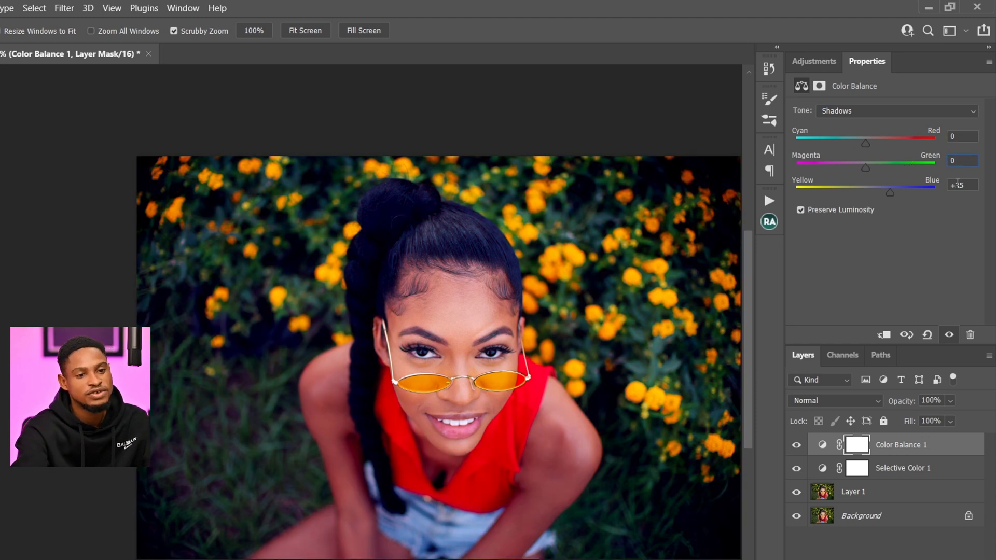
pyautogui.moveTo(969, 186); pyautogui.dragTo(945, 187)
pyautogui.write('0')
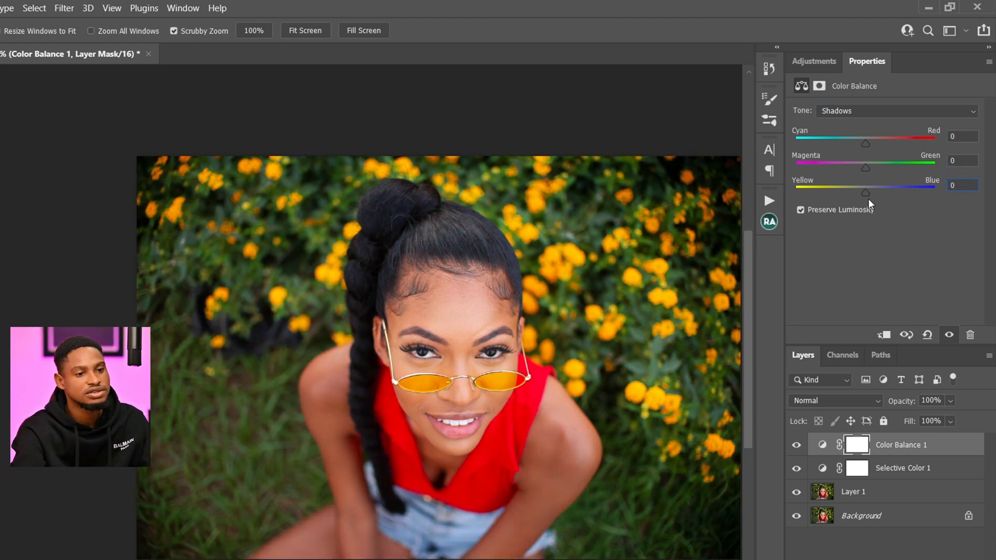
pyautogui.moveTo(864, 191); pyautogui.dragTo(862, 192)
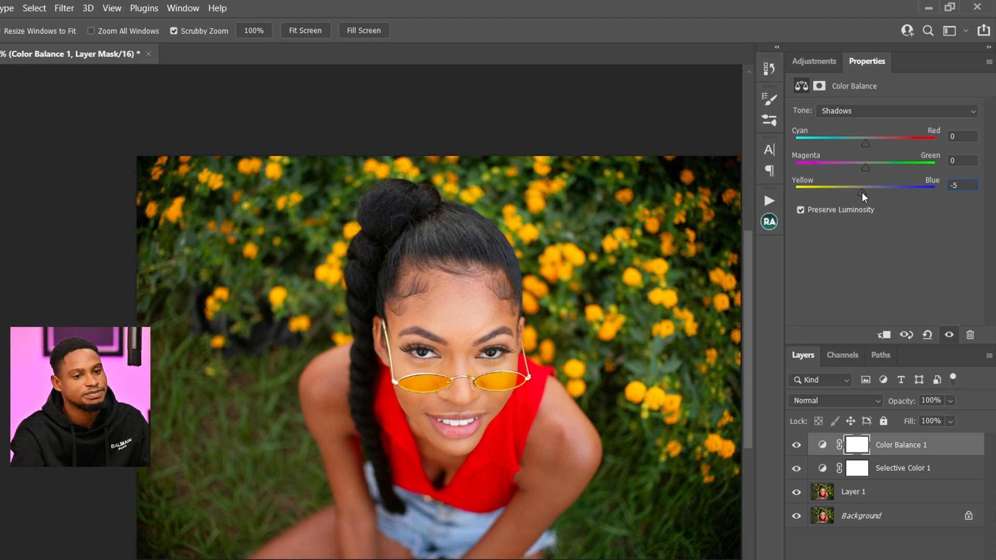
# Switch Color Balance to Midtones and set cyan-red to +4 and yellow-blue to +1.
pyautogui.click(873, 112)
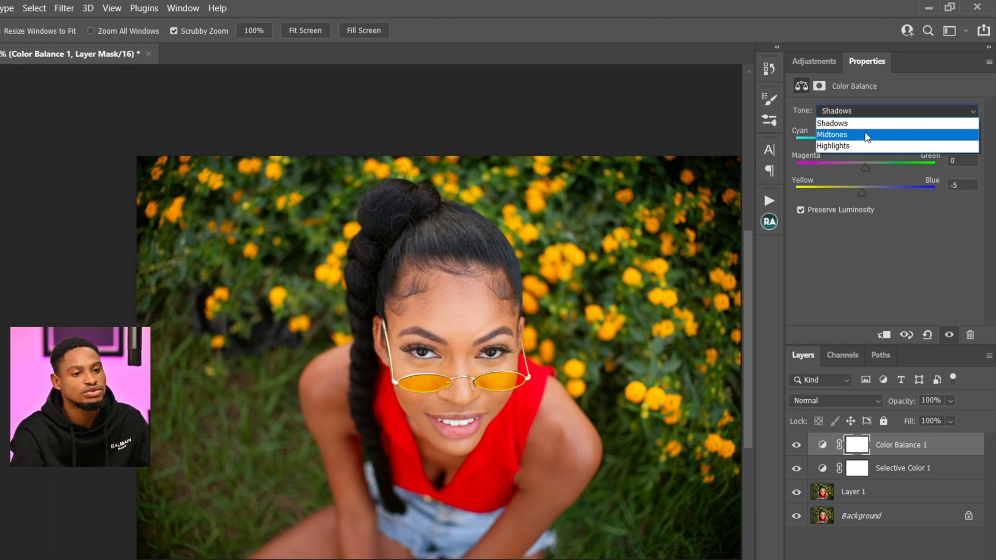
pyautogui.click(865, 133)
pyautogui.moveTo(864, 145); pyautogui.dragTo(870, 150)
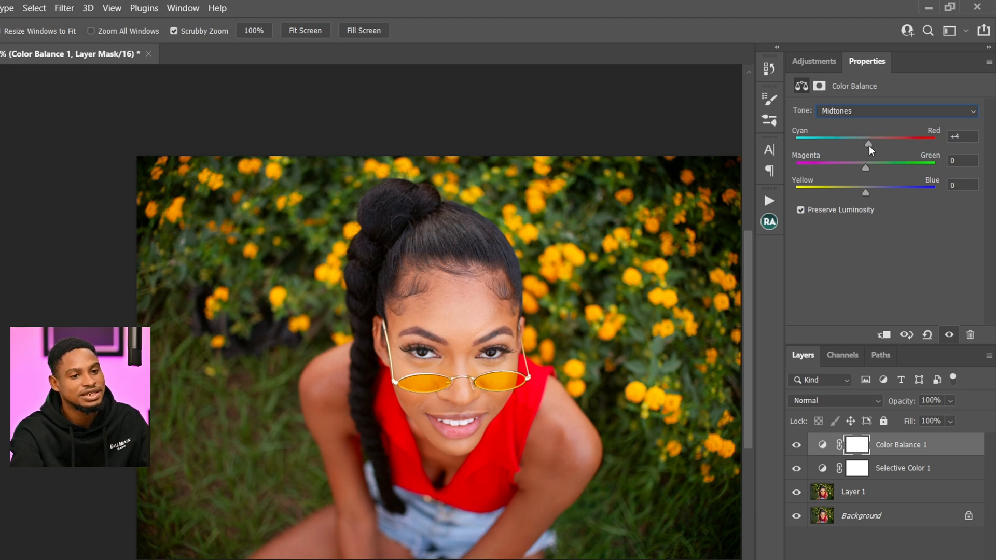
pyautogui.click(865, 195)
pyautogui.moveTo(867, 195); pyautogui.dragTo(873, 195)
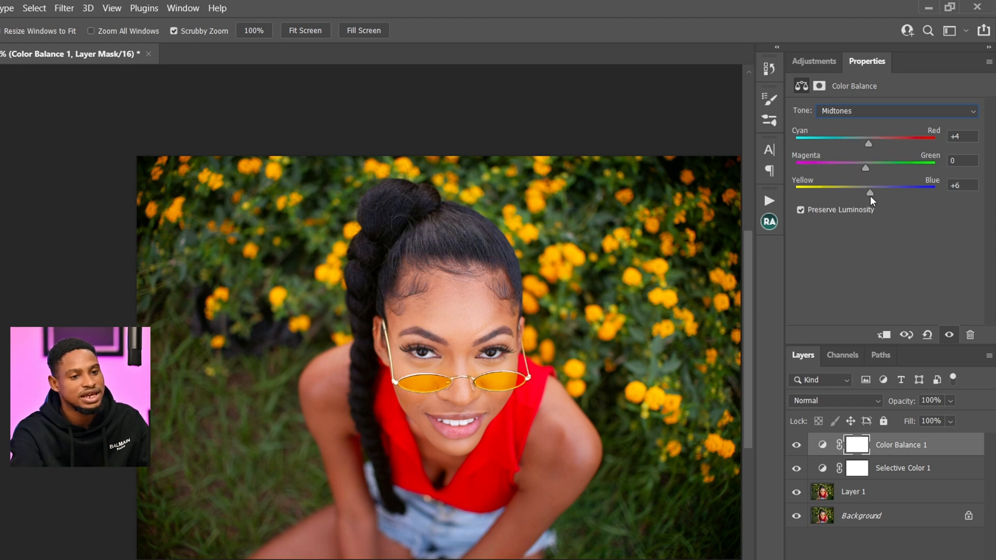
pyautogui.moveTo(869, 196); pyautogui.dragTo(868, 196)
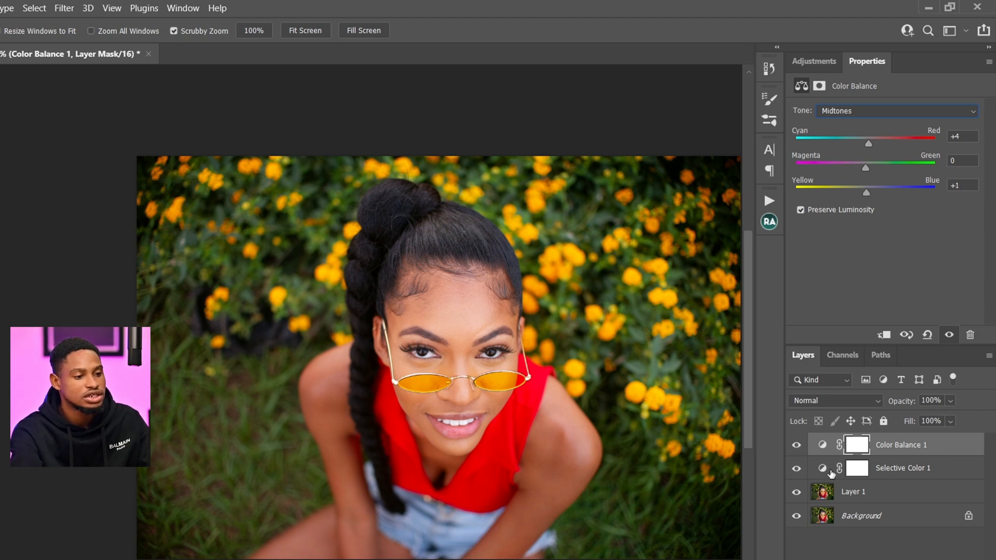
# Group the Color Balance and Selective Color adjustment layers, and hide and show the group to compare the portrait.
pyautogui.keyDown('shift'); pyautogui.click(912, 471); pyautogui.keyUp('shift')
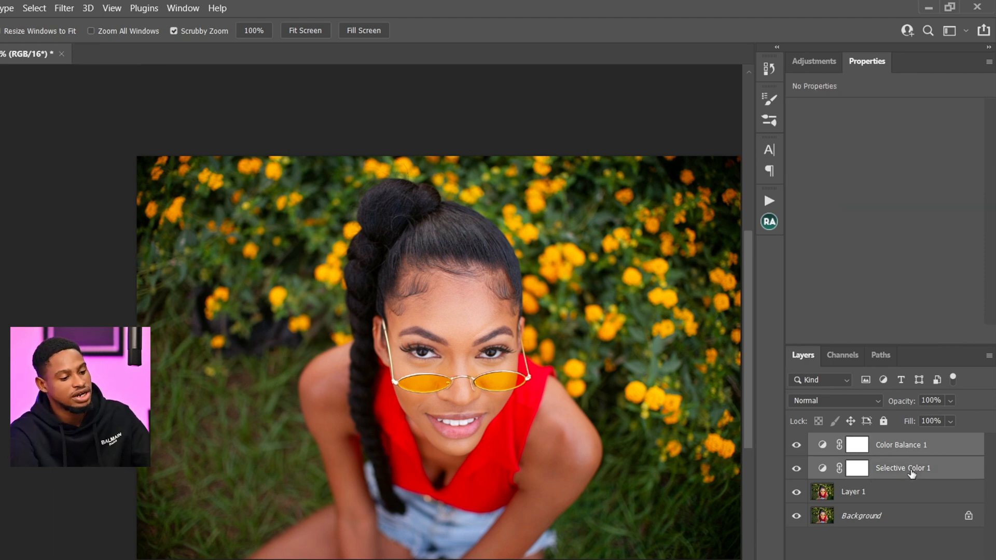
pyautogui.hotkey('ctrl', 'g')
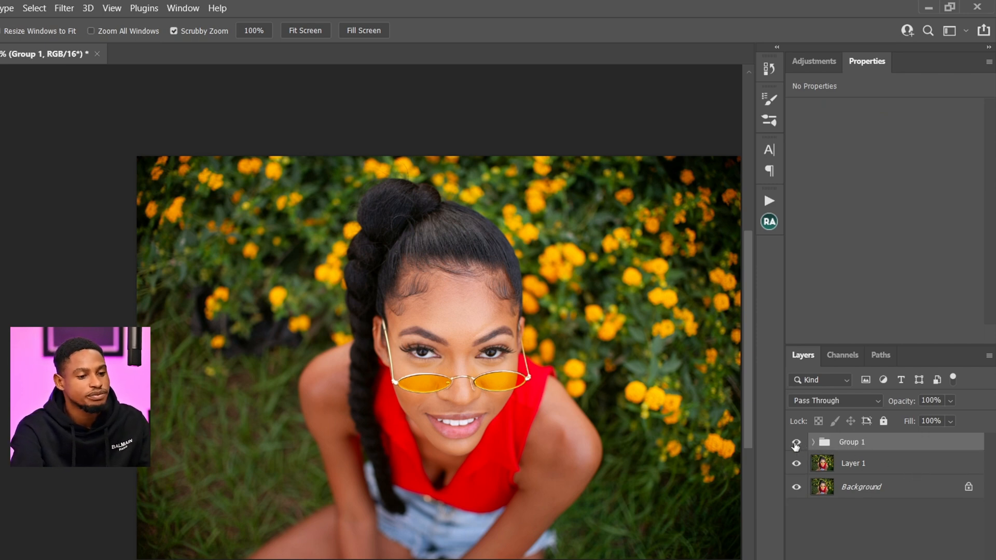
pyautogui.click(796, 444)
pyautogui.click(795, 443)
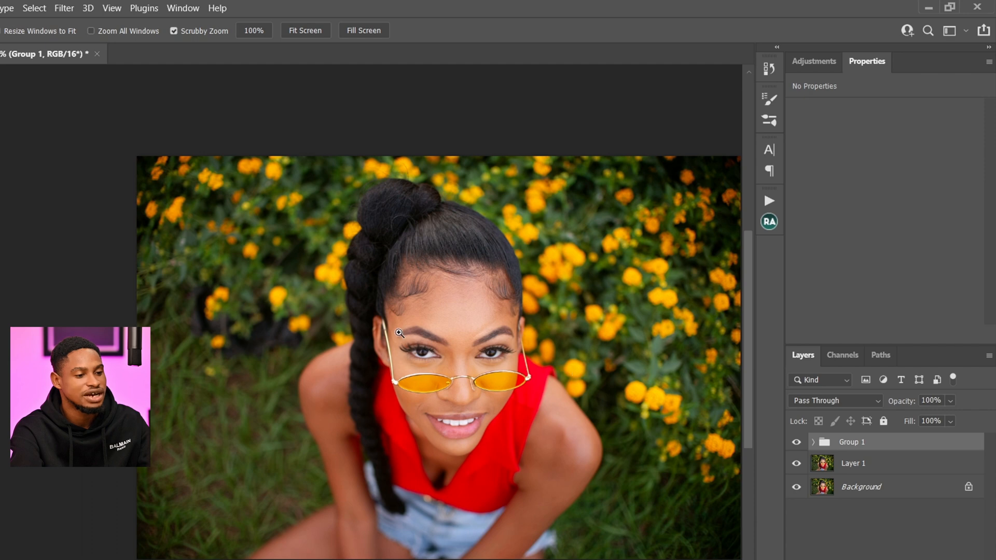
# Compare the portrait with and without the grouped adjustments, and leave the group hidden.
pyautogui.moveTo(399, 333); pyautogui.dragTo(425, 333)
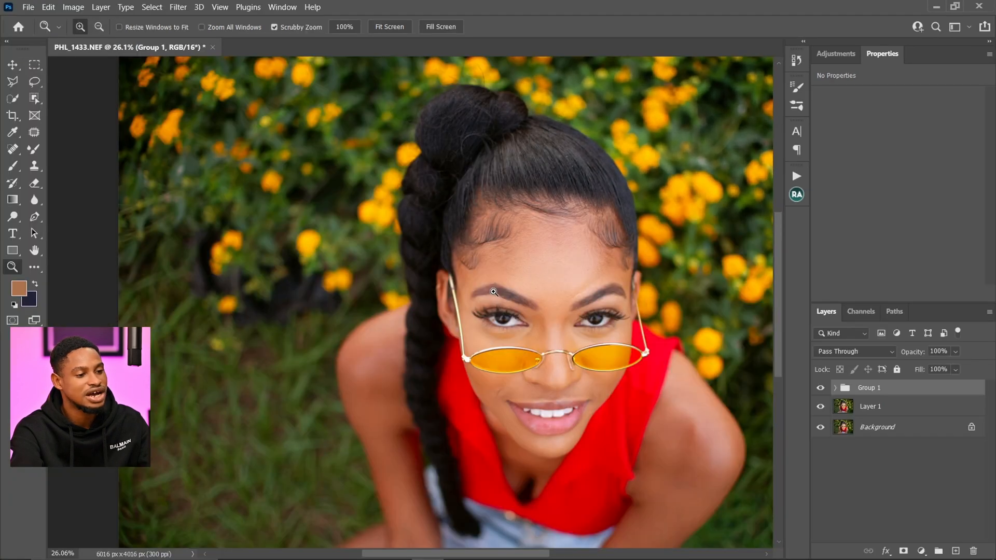
pyautogui.moveTo(460, 295); pyautogui.dragTo(447, 294)
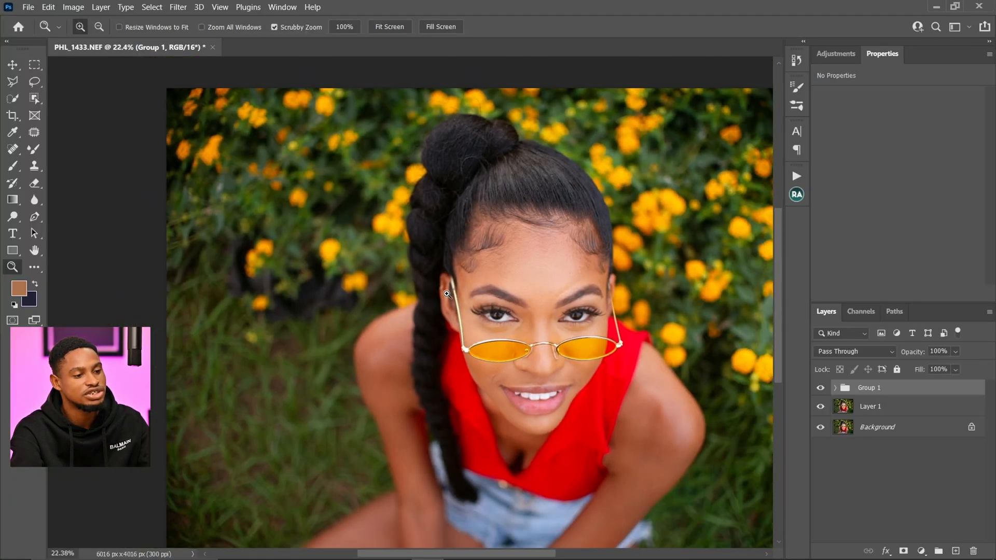
pyautogui.click(820, 388)
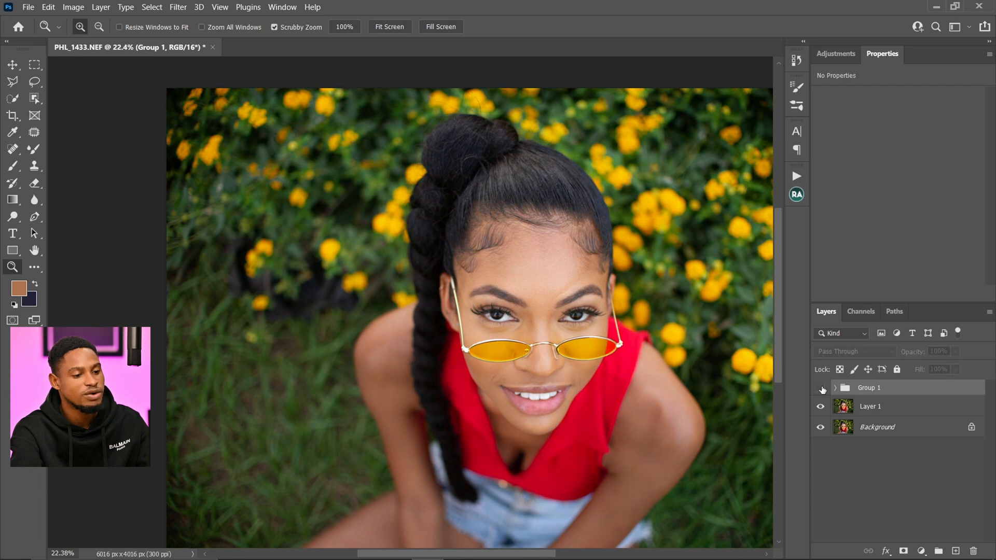
pyautogui.click(821, 388)
pyautogui.click(821, 388)
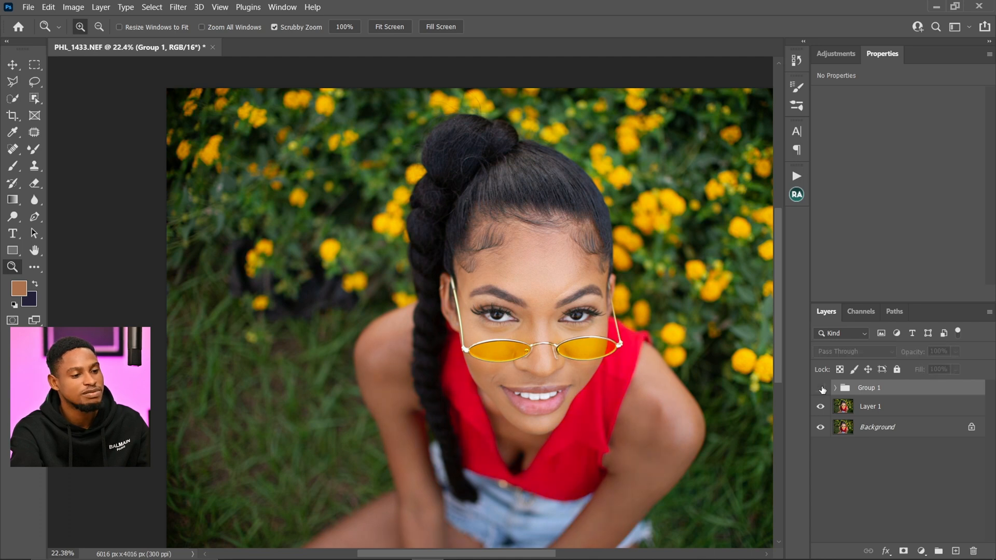
pyautogui.click(821, 388)
pyautogui.hotkey('ctrl', '-')
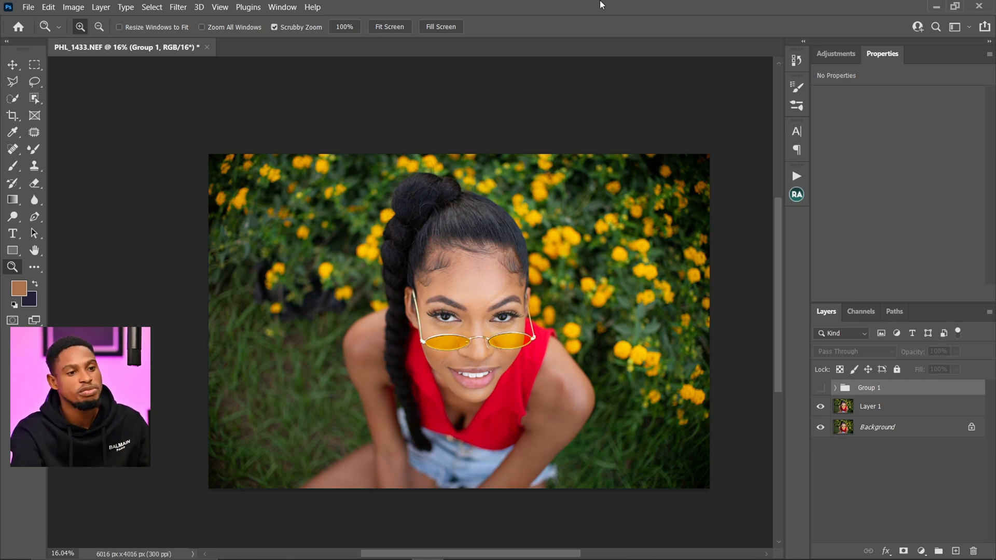
# Add a Hue/Saturation adjustment layer above the hidden group.
pyautogui.click(836, 53)
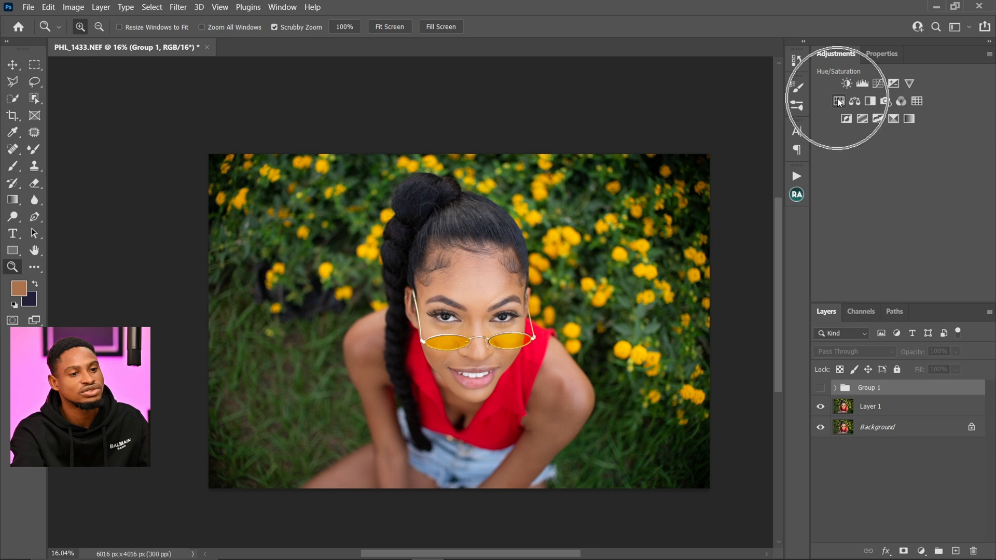
pyautogui.click(839, 101)
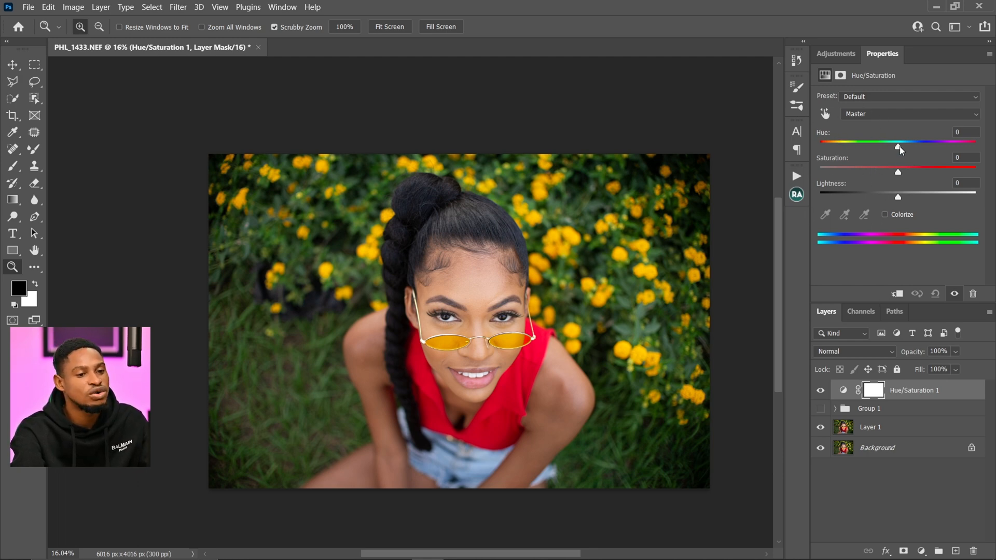
pyautogui.press('ctrl')
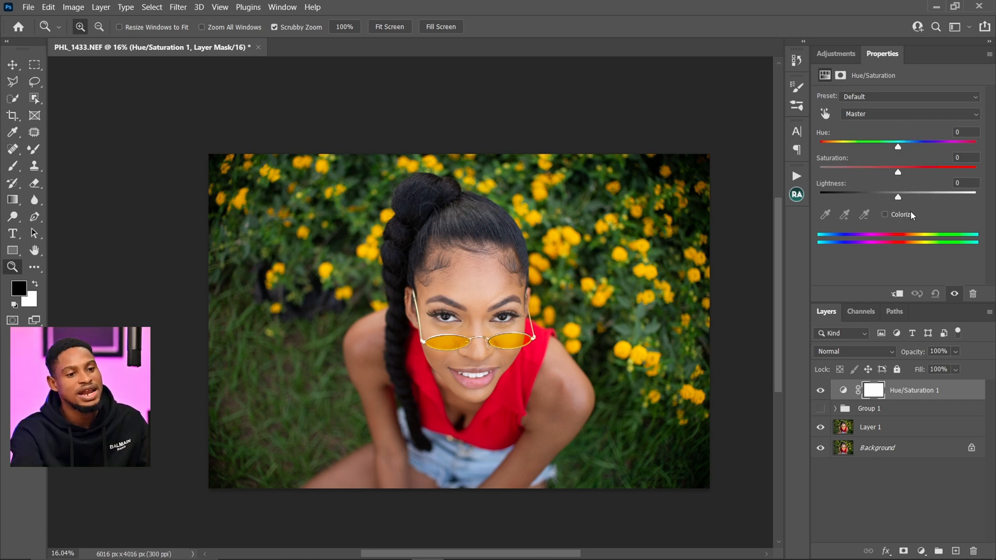
pyautogui.press('ctrl')
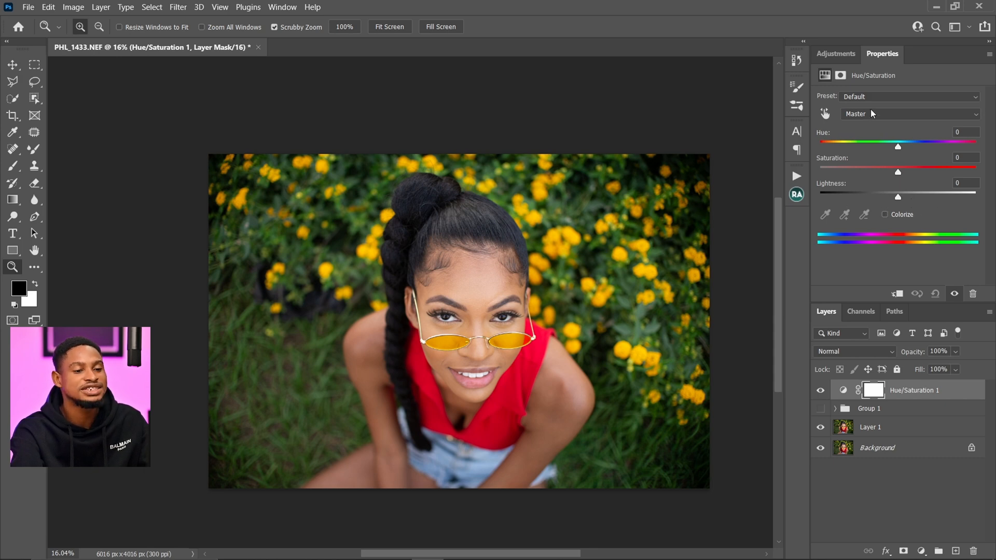
pyautogui.press('ctrl')
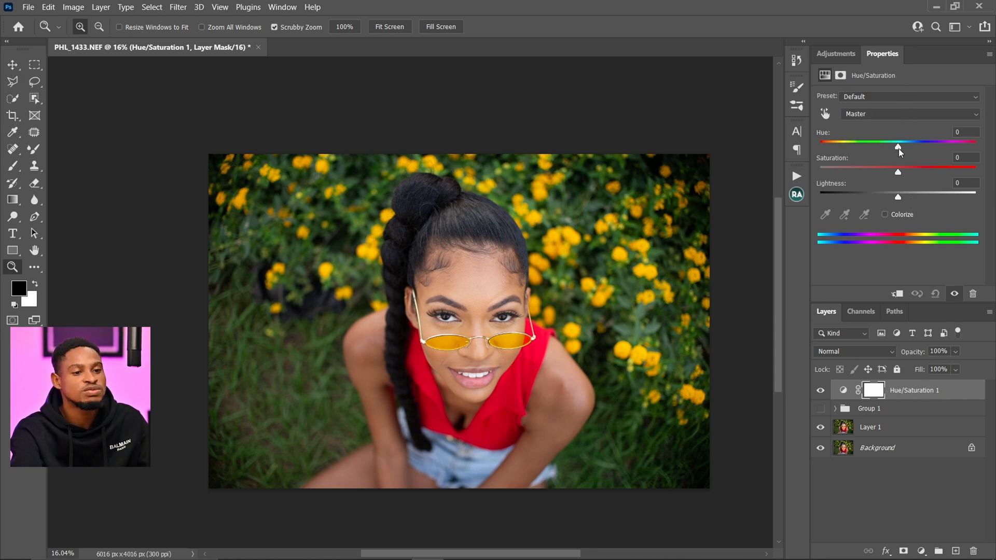
# Try a master hue of -108 and a lightness of +33, resetting the Hue/Saturation adjustment after each.
pyautogui.moveTo(898, 147); pyautogui.dragTo(844, 164)
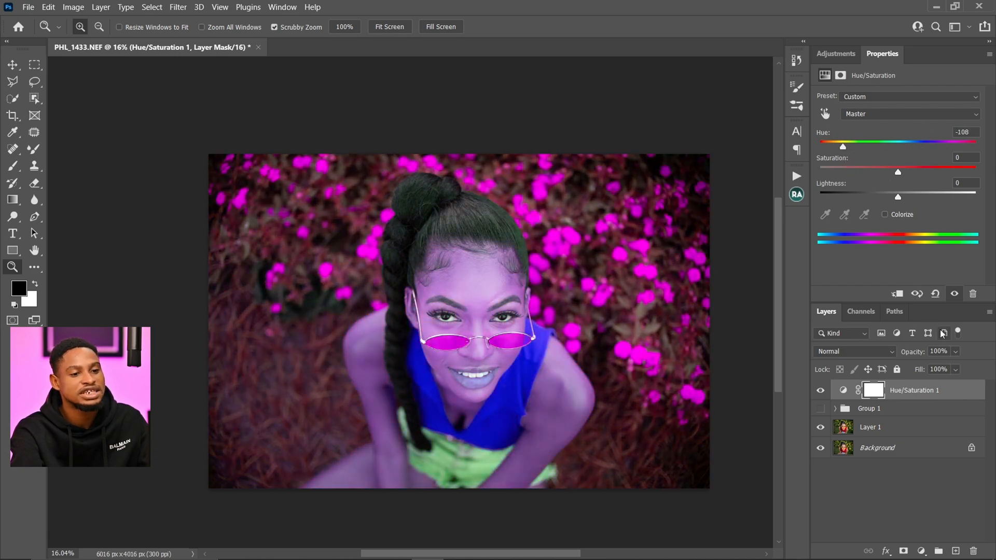
pyautogui.click(936, 294)
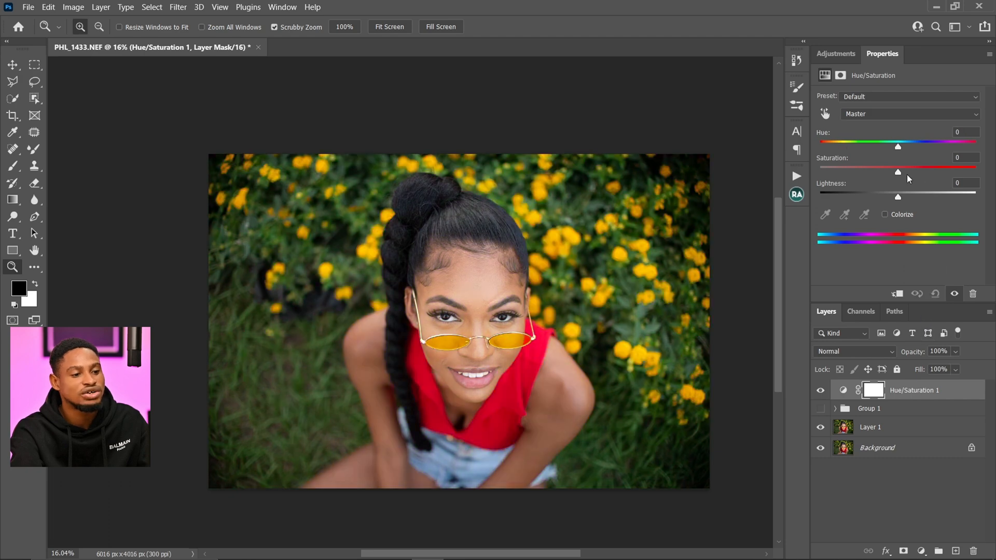
pyautogui.moveTo(907, 175); pyautogui.dragTo(924, 199)
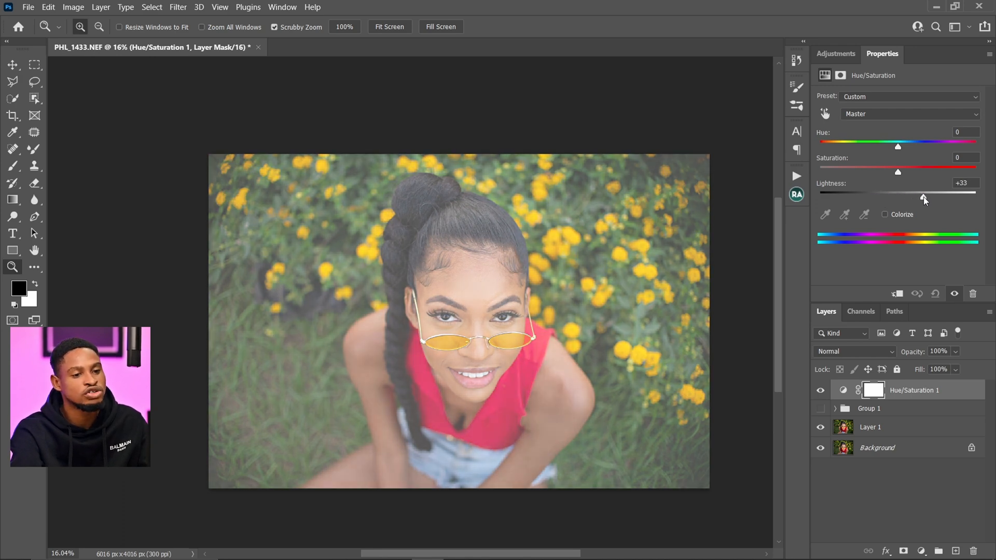
pyautogui.click(936, 293)
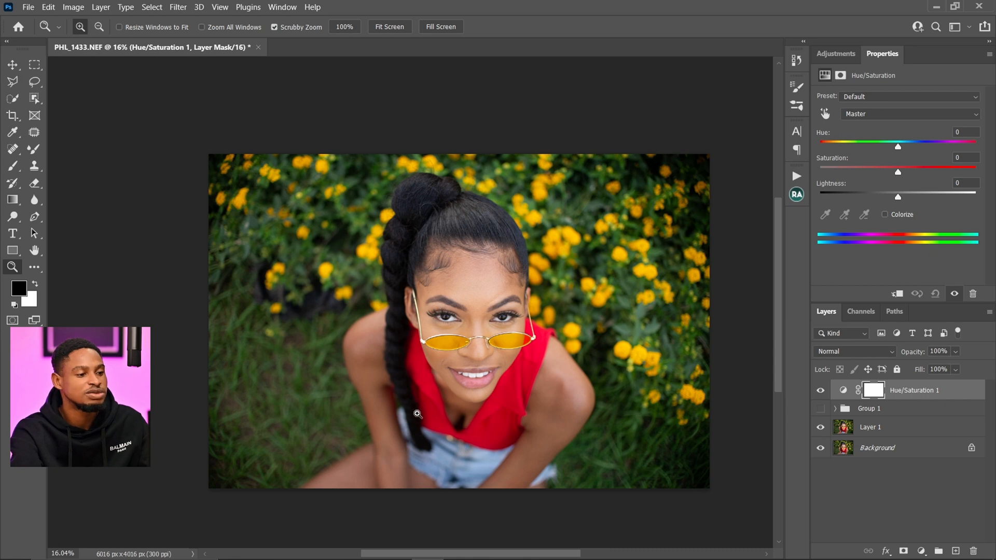
# Target the Reds from the red top in the Hue/Saturation adjustment and reshape their colour range to 276°/346° and 15°\140°.
pyautogui.click(826, 114)
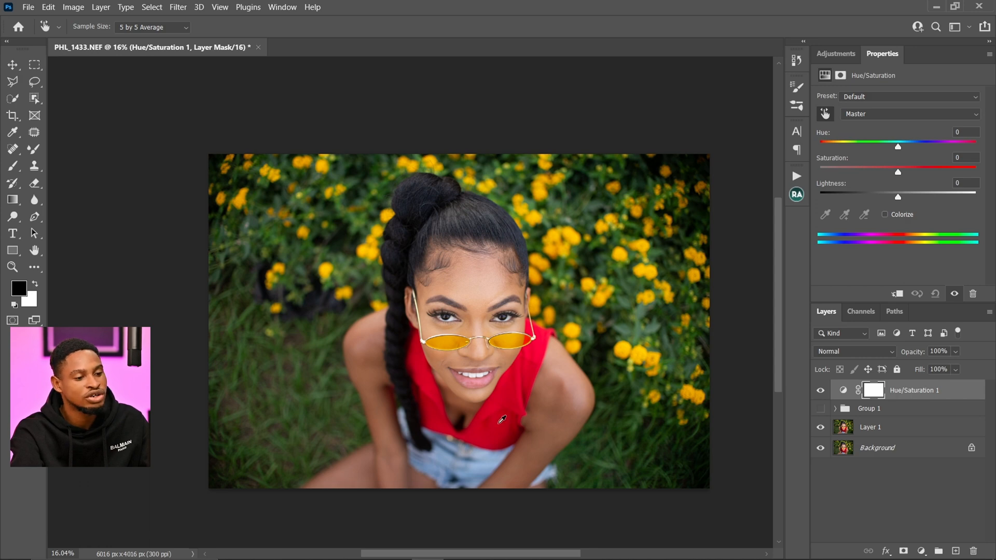
pyautogui.click(502, 419)
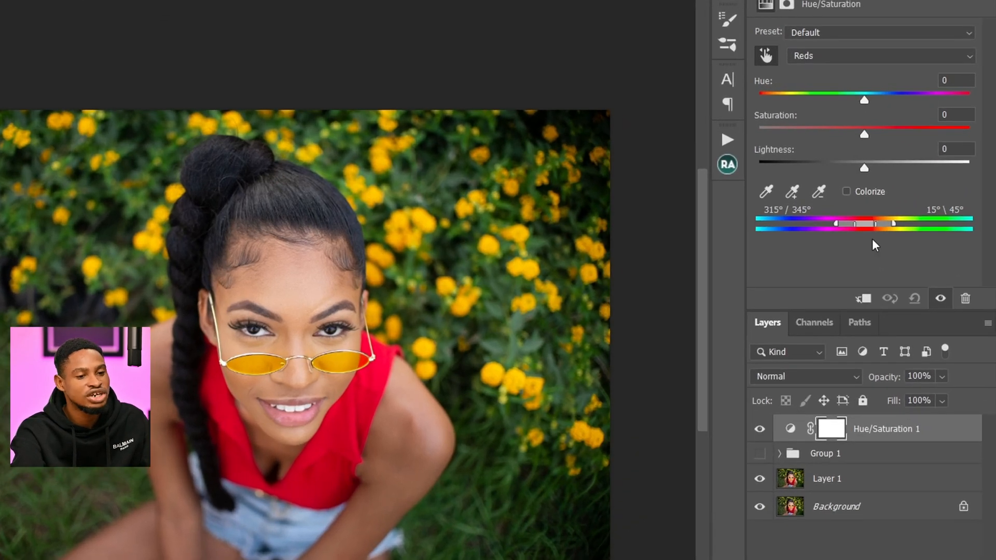
pyautogui.moveTo(836, 223); pyautogui.dragTo(854, 223)
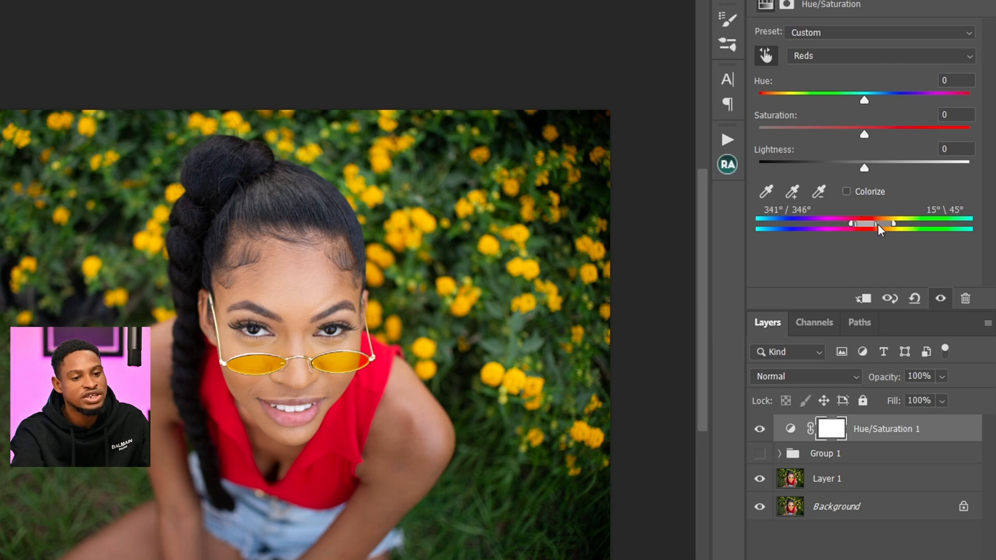
pyautogui.moveTo(892, 223)
pyautogui.mouseDown()
pyautogui.moveTo(882, 223)
pyautogui.moveTo(960, 230)
pyautogui.mouseUp()
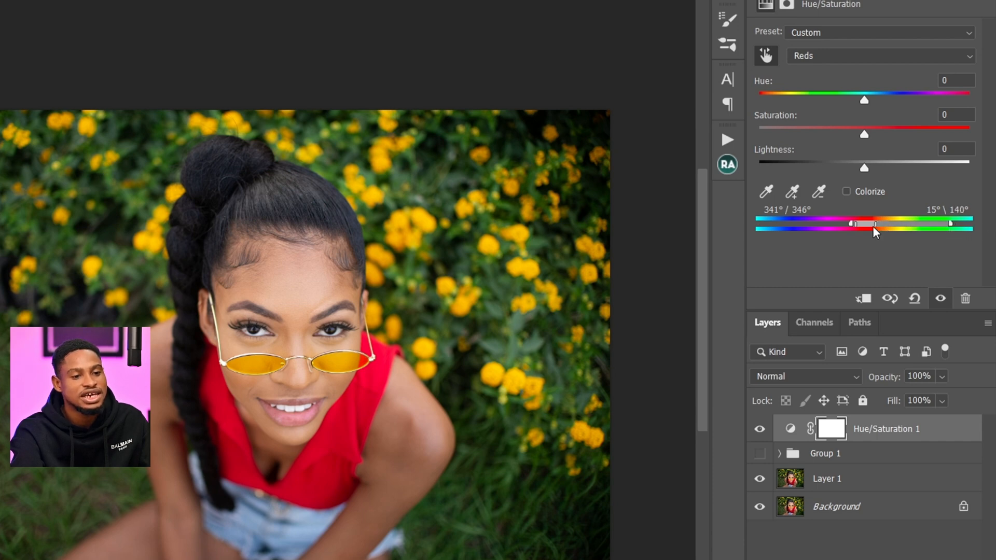
pyautogui.moveTo(851, 222); pyautogui.dragTo(814, 222)
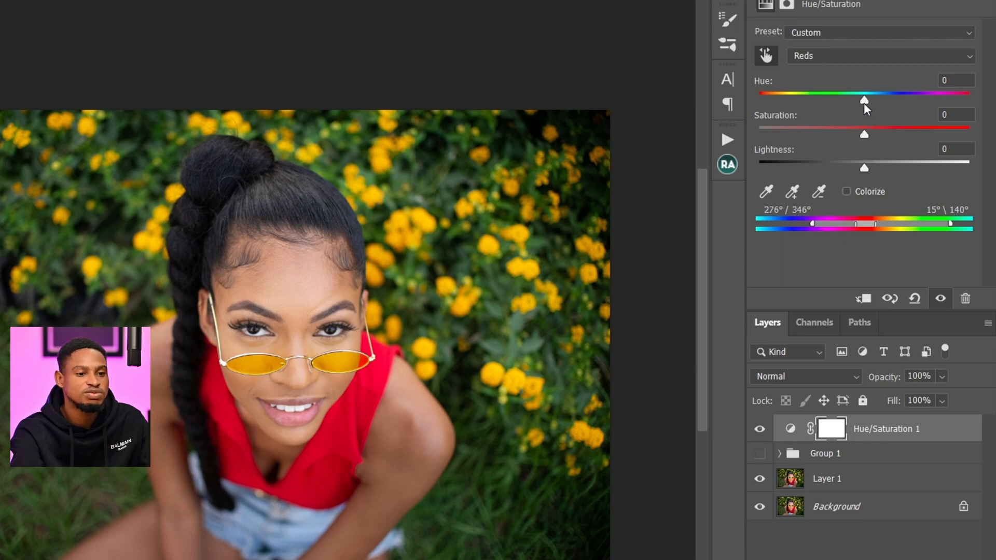
# Try a Reds saturation of +67 on the wide range, try the saturation on a narrowed range, and reset the adjustment.
pyautogui.moveTo(863, 134); pyautogui.dragTo(935, 133)
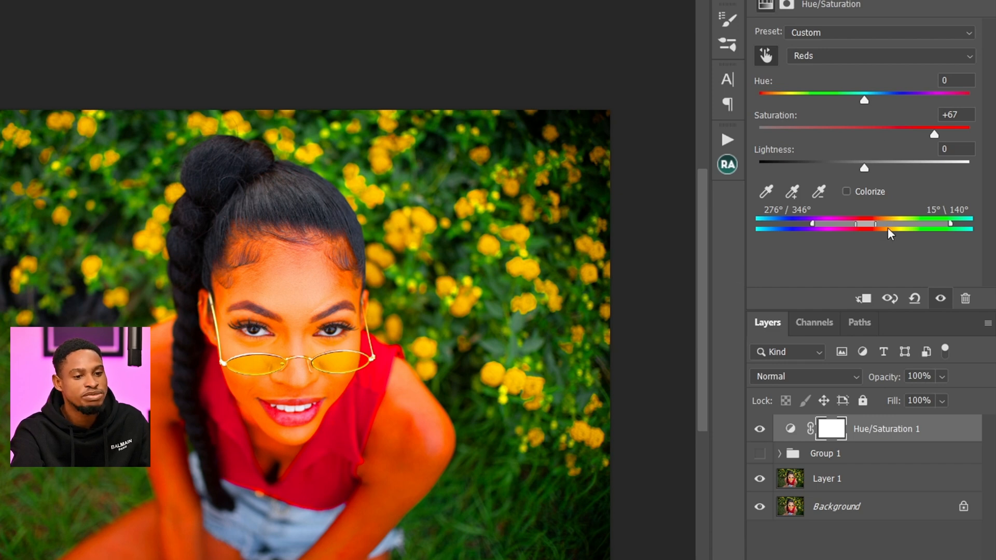
pyautogui.hotkey('ctrl', 'z')
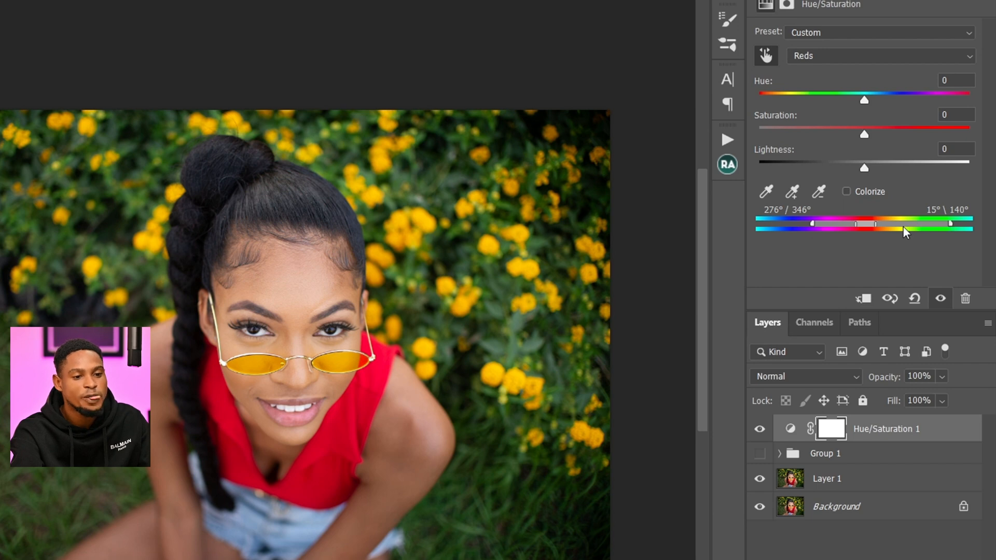
pyautogui.moveTo(950, 226); pyautogui.dragTo(876, 232)
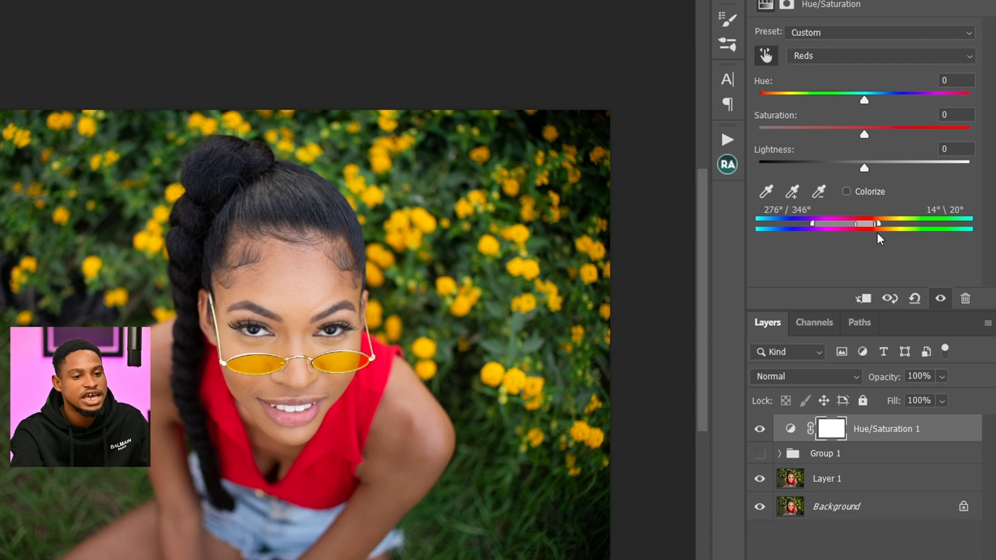
pyautogui.moveTo(817, 227); pyautogui.dragTo(868, 227)
pyautogui.moveTo(864, 133); pyautogui.dragTo(870, 180)
pyautogui.click(915, 300)
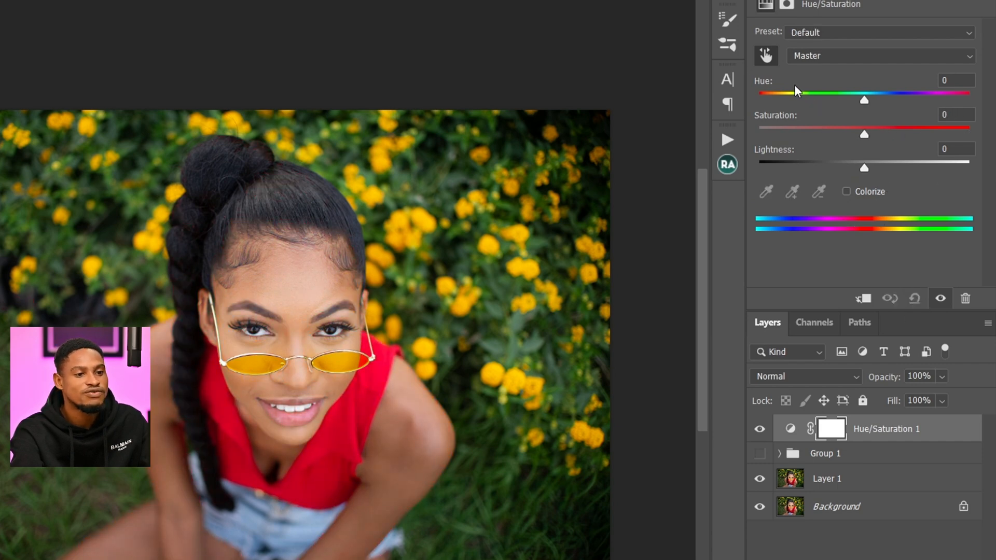
# Try a hue of +2, a saturation of +25 and a lightness of -7 on the Yellows, and reset the adjustment.
pyautogui.click(830, 55)
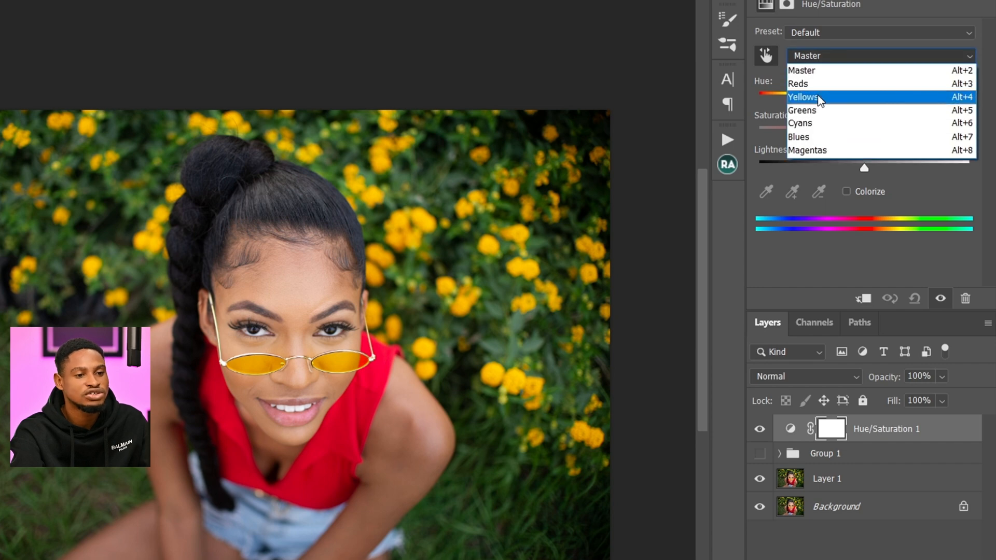
pyautogui.click(818, 98)
pyautogui.moveTo(864, 97); pyautogui.dragTo(891, 129)
pyautogui.moveTo(865, 170)
pyautogui.mouseDown()
pyautogui.moveTo(876, 168)
pyautogui.moveTo(857, 169)
pyautogui.mouseUp()
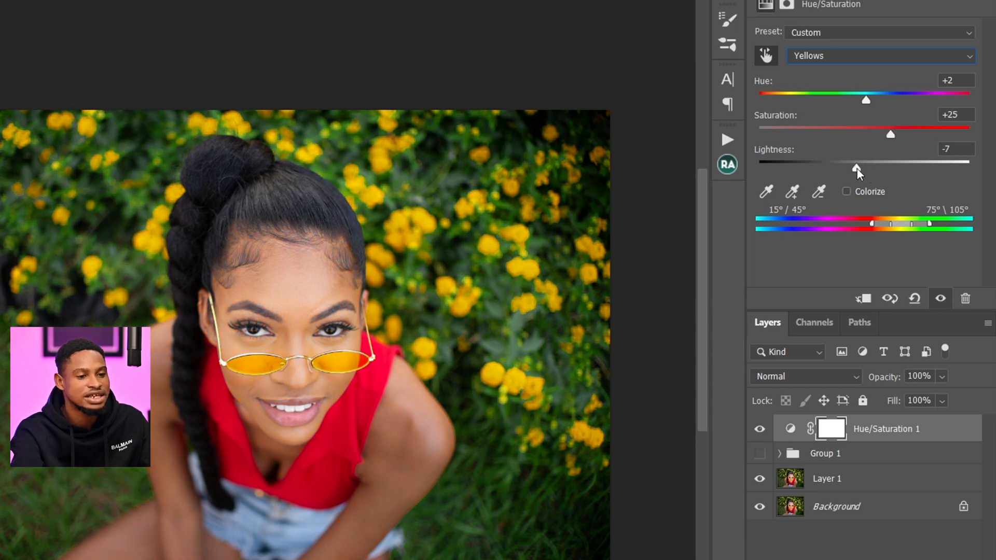
pyautogui.click(914, 299)
# Try Reds hues of -20 and +5 with the range narrowed to 332°/345° and 15°\26°, and delete the Hue/Saturation layer.
pyautogui.click(841, 57)
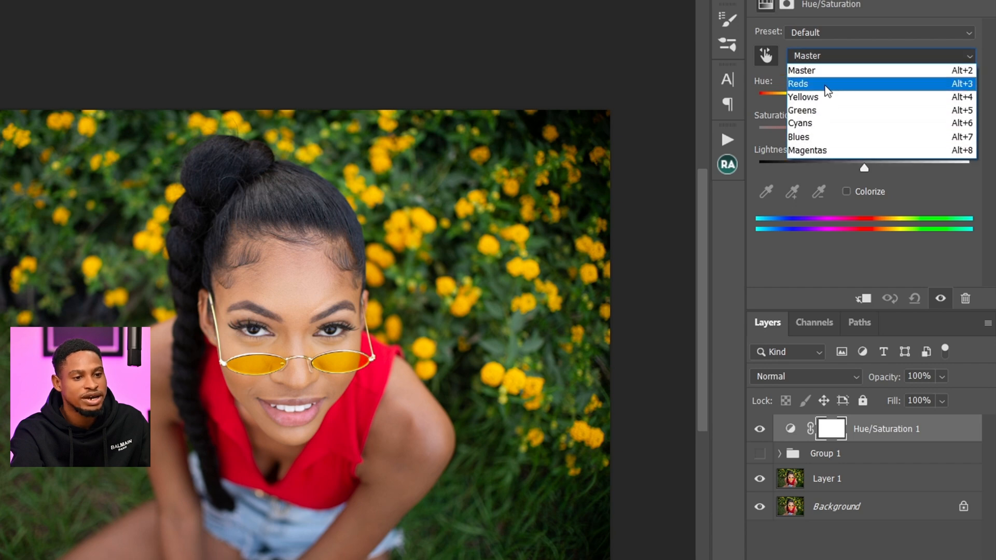
pyautogui.click(832, 85)
pyautogui.moveTo(865, 104)
pyautogui.mouseDown()
pyautogui.moveTo(783, 102)
pyautogui.moveTo(870, 103)
pyautogui.moveTo(854, 104)
pyautogui.mouseUp()
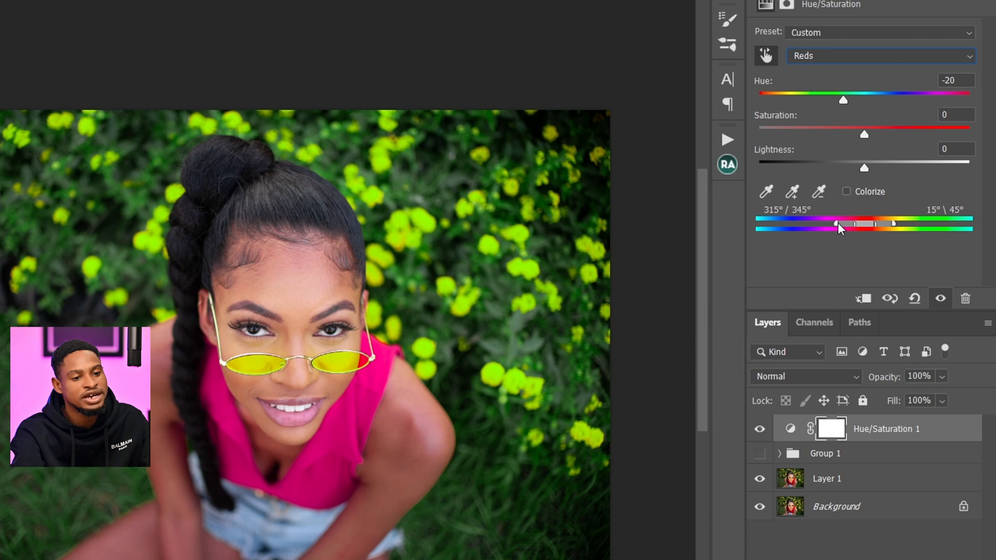
pyautogui.moveTo(838, 223); pyautogui.dragTo(881, 224)
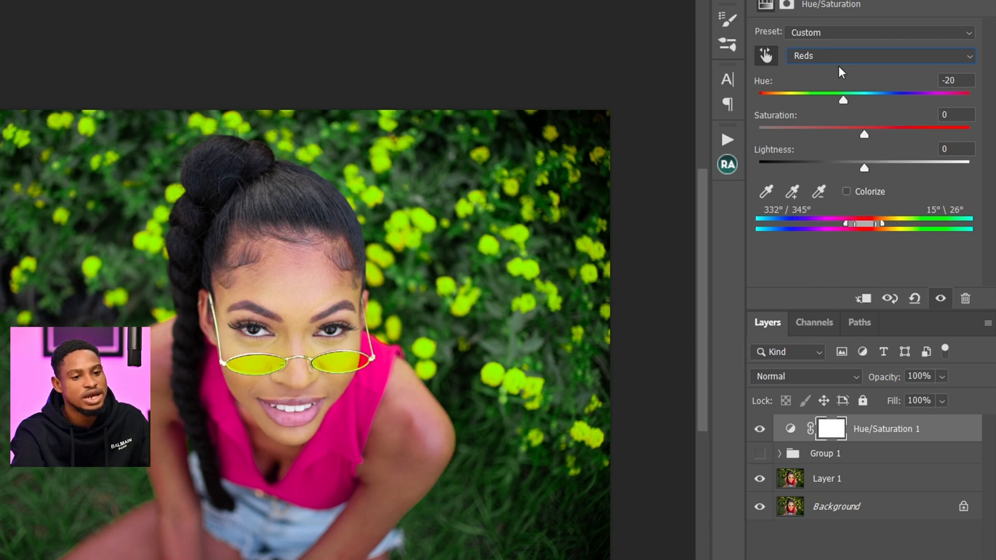
pyautogui.moveTo(840, 100); pyautogui.dragTo(869, 95)
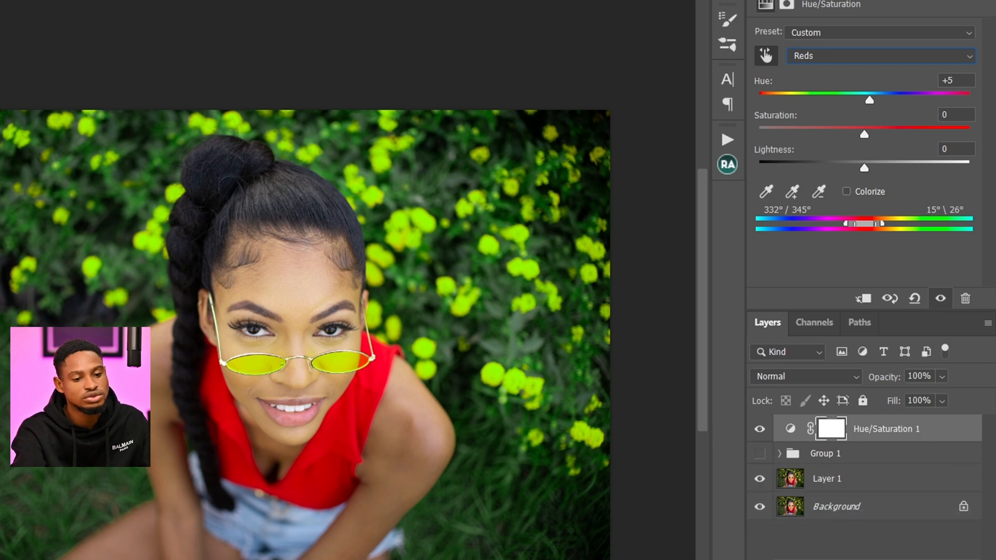
pyautogui.press('Delete')
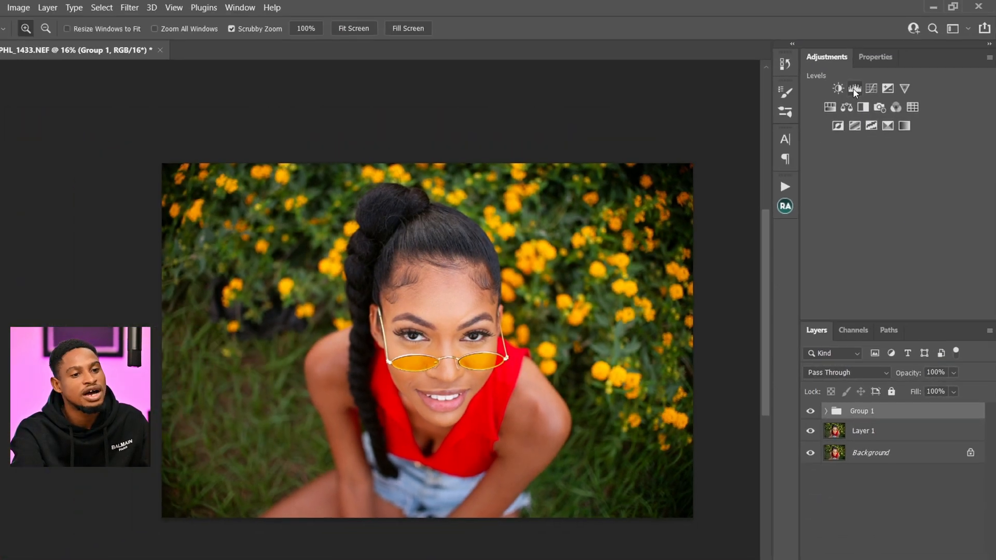
# Add a Levels adjustment layer above the group, view its Red channel, and try the white and black input sliders on the Green channel.
pyautogui.click(815, 15)
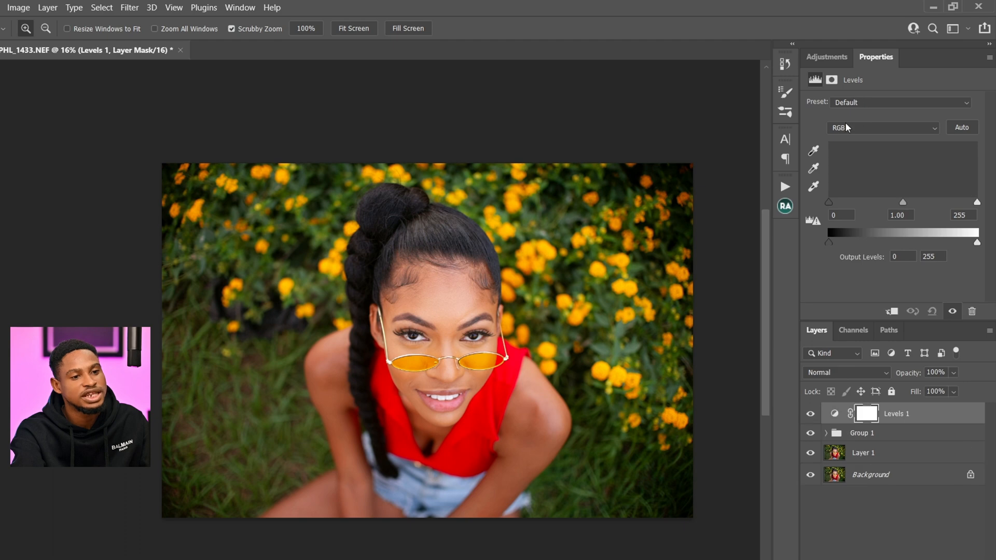
pyautogui.click(859, 129)
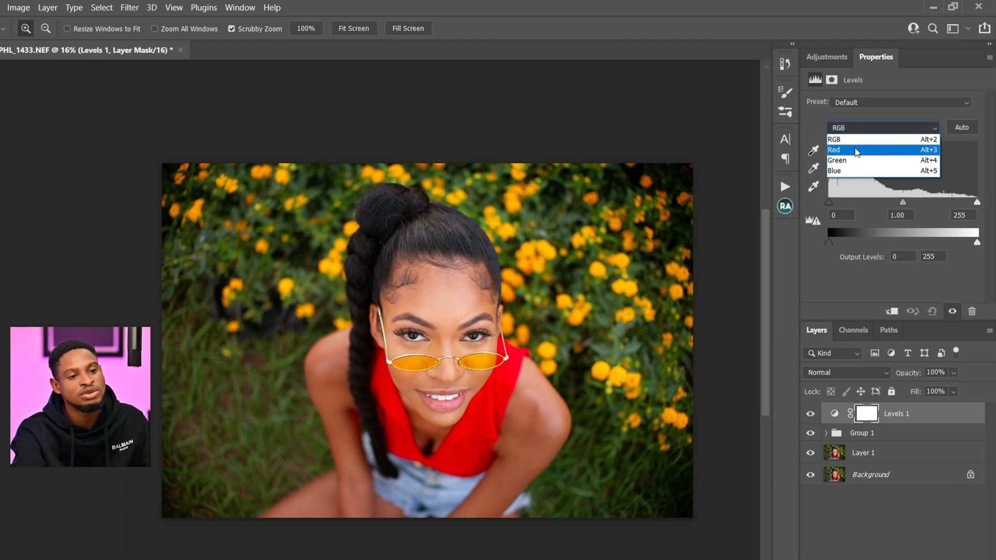
pyautogui.click(847, 147)
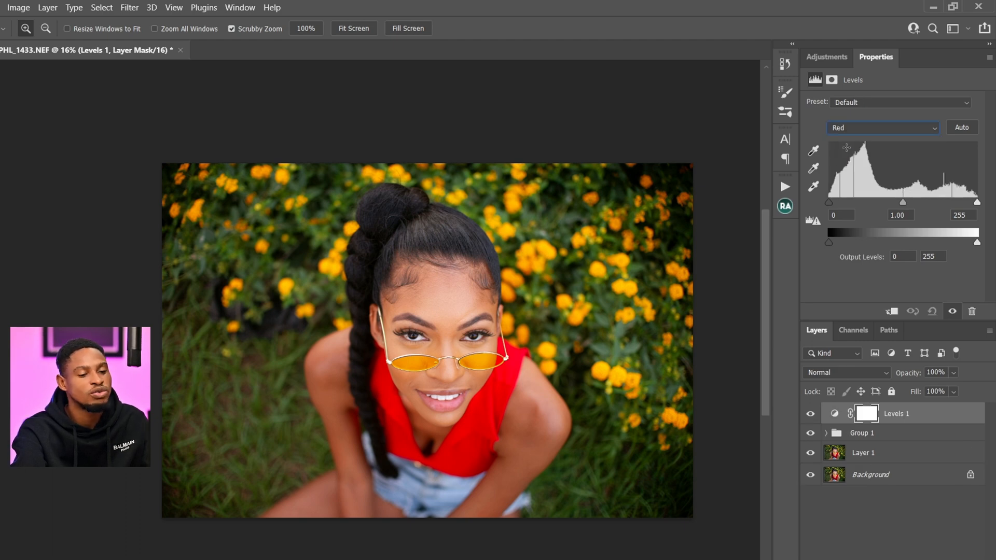
pyautogui.click(884, 130)
pyautogui.click(882, 158)
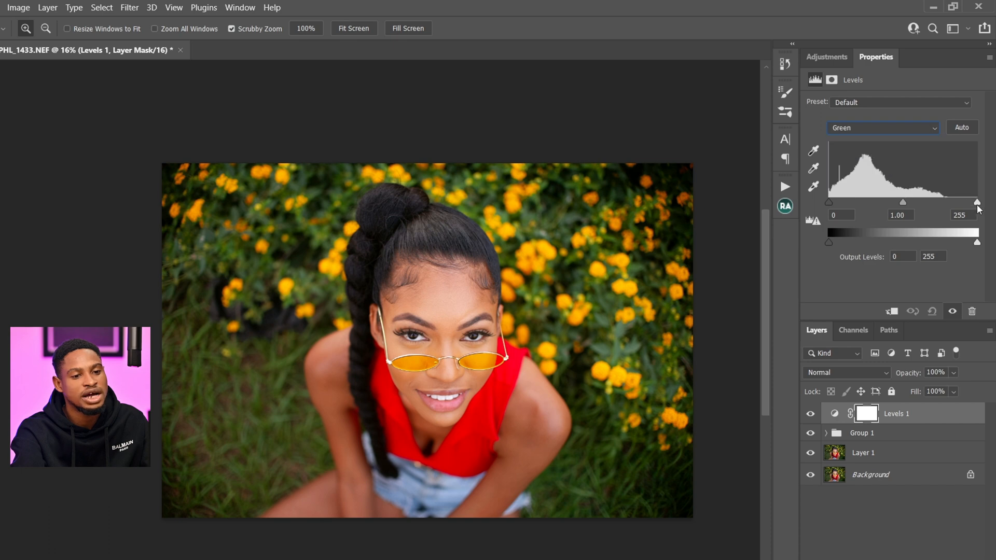
pyautogui.moveTo(978, 204)
pyautogui.mouseDown()
pyautogui.moveTo(950, 204)
pyautogui.moveTo(978, 204)
pyautogui.mouseUp()
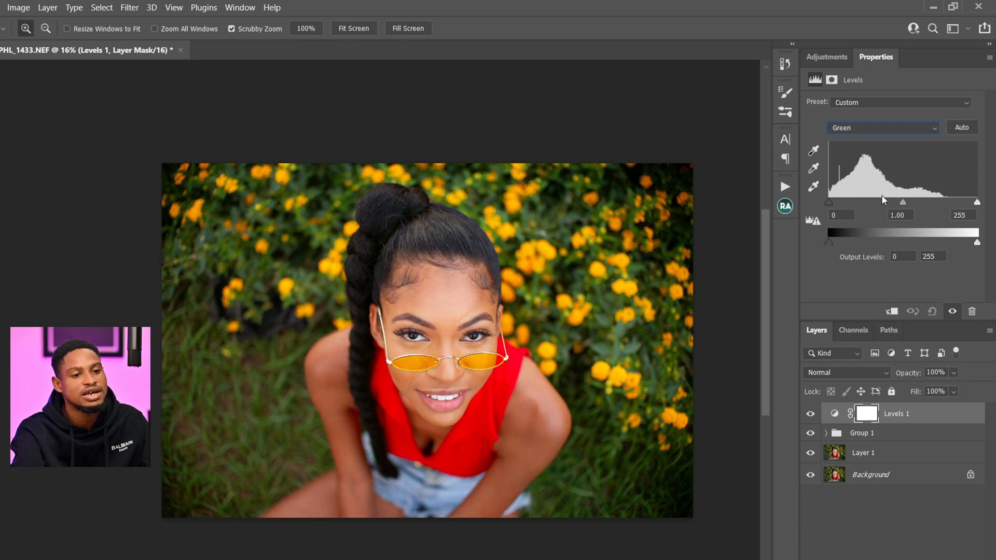
pyautogui.moveTo(830, 204)
pyautogui.mouseDown()
pyautogui.moveTo(837, 206)
pyautogui.moveTo(830, 205)
pyautogui.mouseUp()
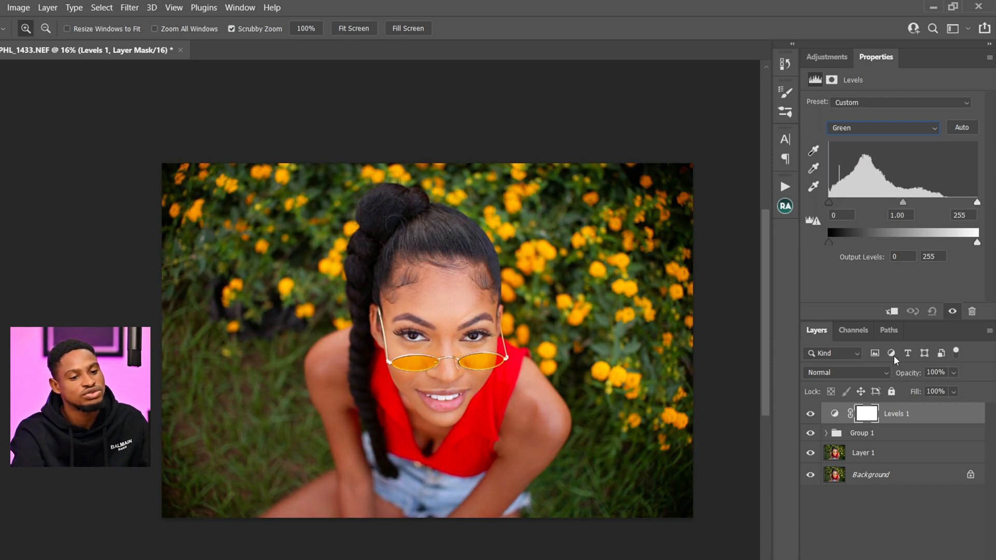
# Add a Curves adjustment layer above the Levels layer, try bending the RGB curve at its midpoint, and reset it.
pyautogui.click(826, 57)
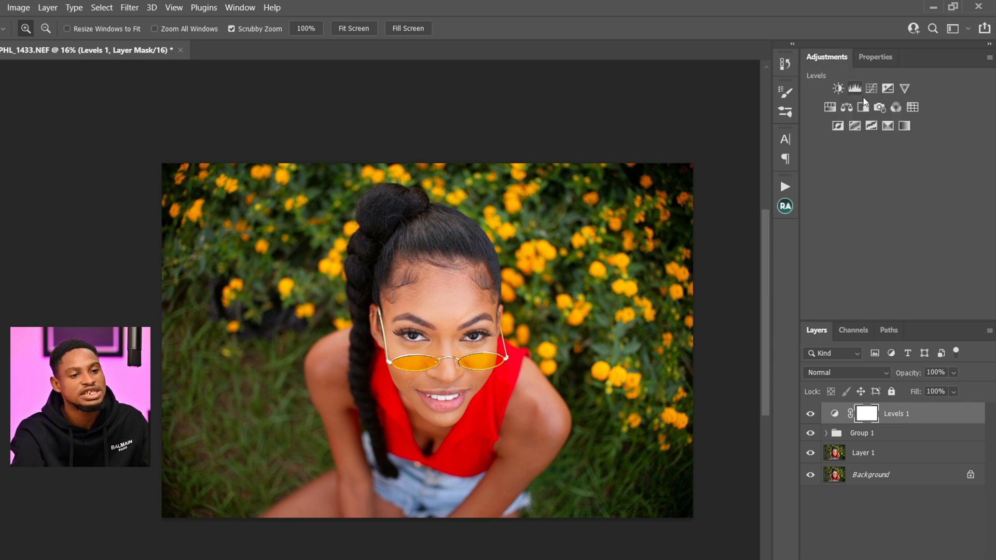
pyautogui.click(876, 96)
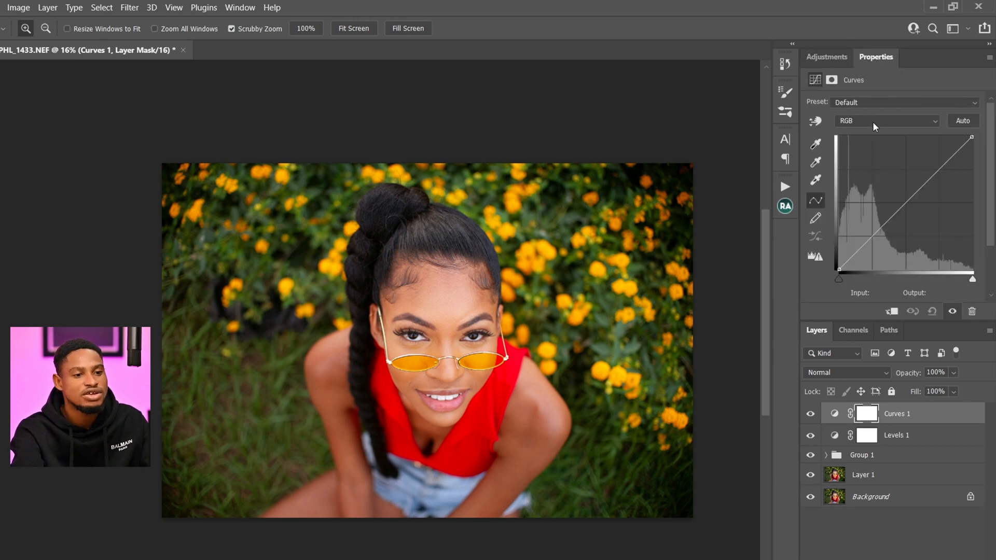
pyautogui.click(900, 207)
pyautogui.moveTo(902, 207)
pyautogui.mouseDown()
pyautogui.moveTo(902, 190)
pyautogui.moveTo(904, 218)
pyautogui.mouseUp()
pyautogui.click(932, 312)
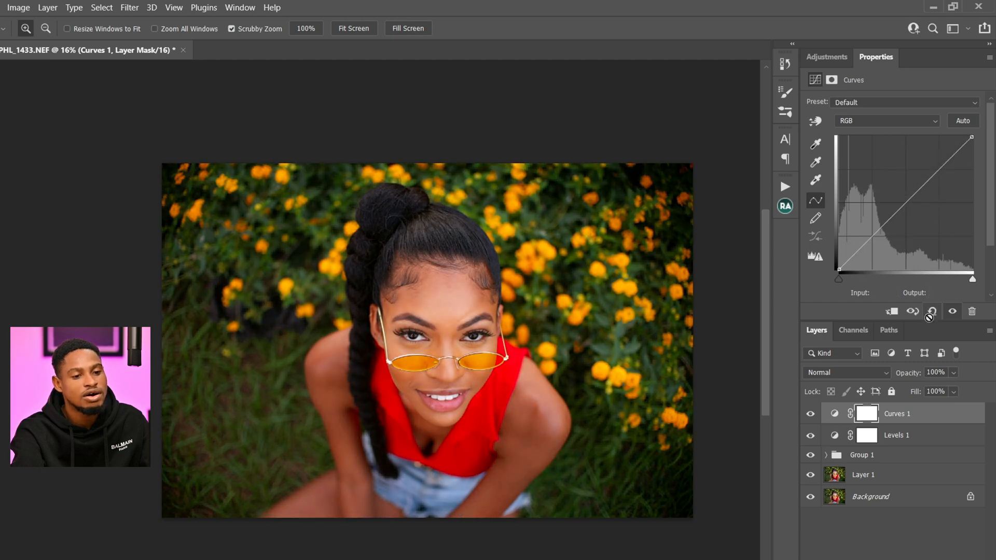
# Try bending the Red curve and pulling the midpoint of the Blue curve down in the Curves adjustment.
pyautogui.click(871, 120)
pyautogui.click(871, 134)
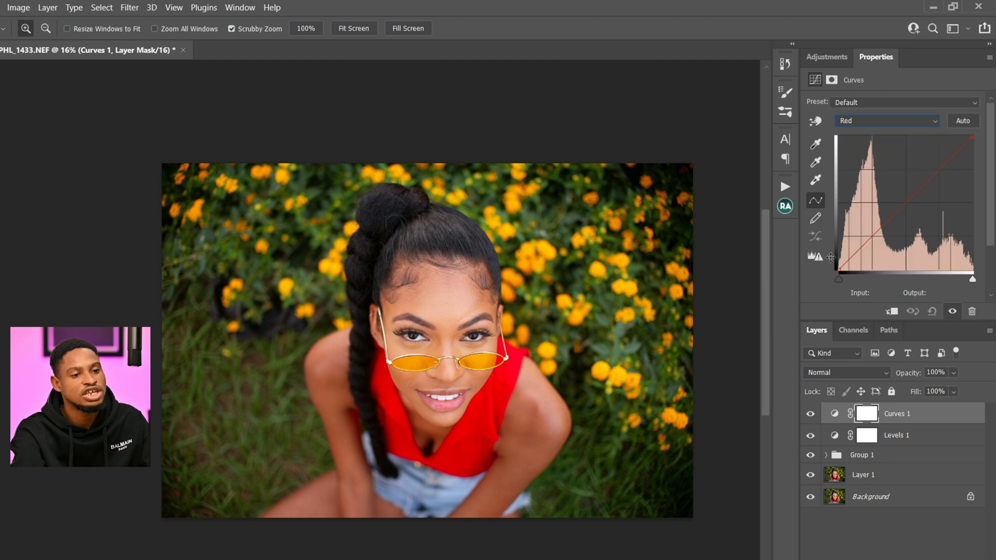
pyautogui.click(897, 200)
pyautogui.moveTo(897, 201); pyautogui.dragTo(884, 134)
pyautogui.click(873, 119)
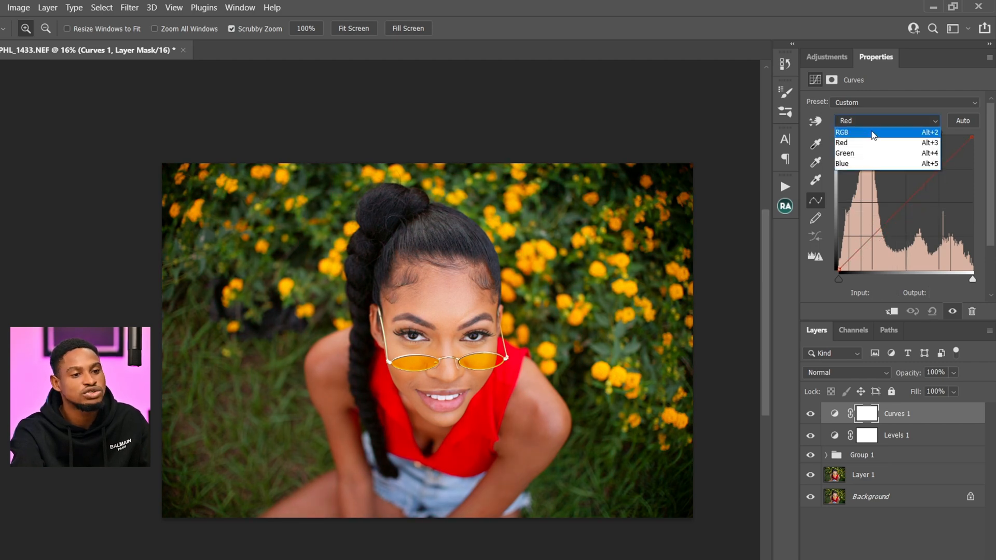
pyautogui.click(861, 158)
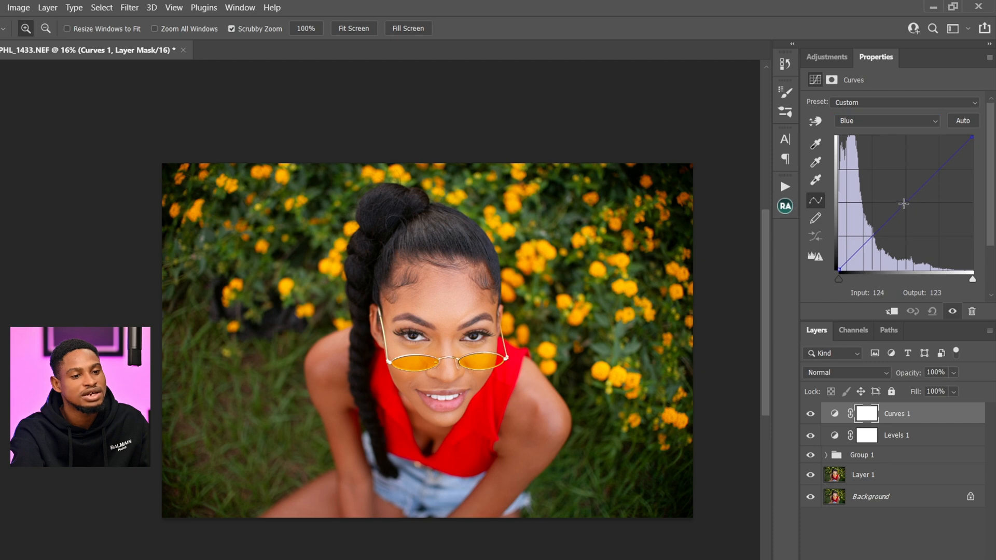
pyautogui.moveTo(903, 204); pyautogui.dragTo(913, 225)
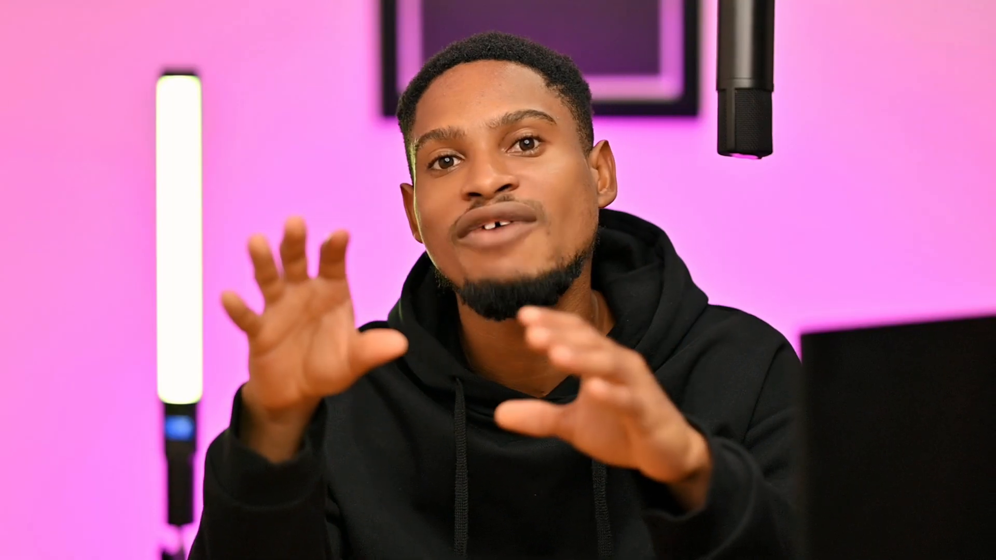